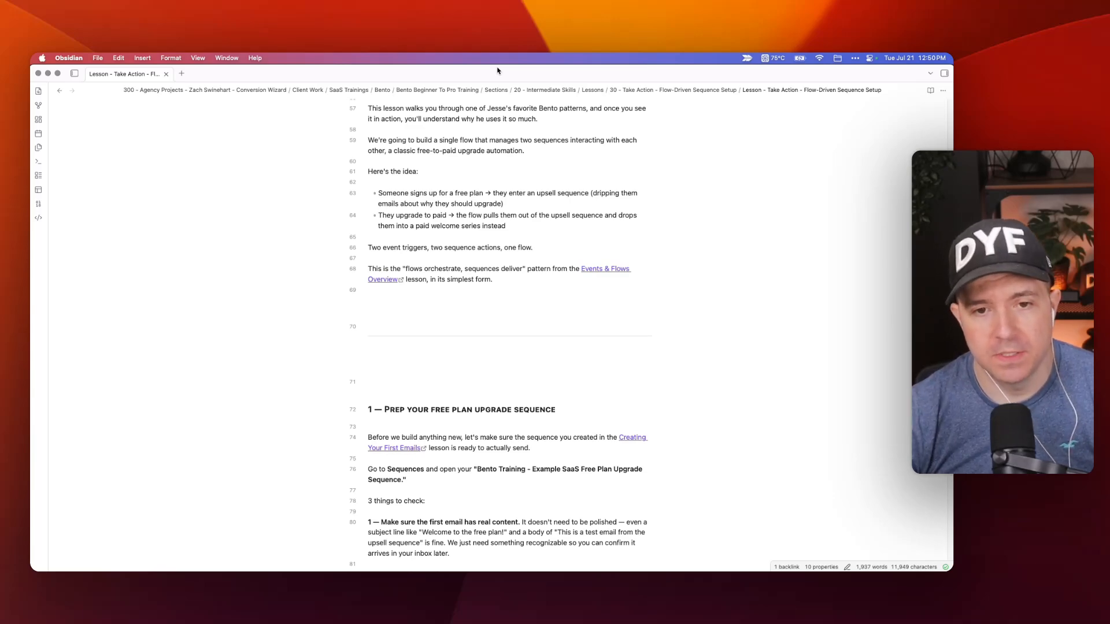
- Read through the flow-driven sequence setup lesson, covering the free-to-paid idea, the sequence preparation checks and the flow's basic shape
{"action": "scroll", "coordinate": [497, 180], "scroll_direction": "down", "scroll_amount": 20}
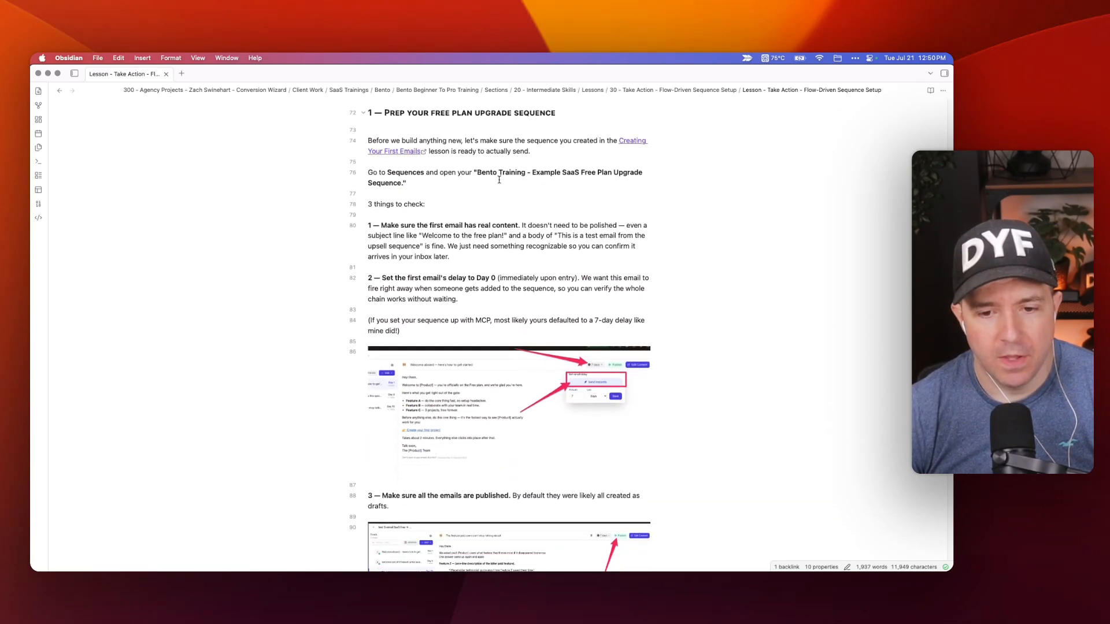
{"action": "scroll", "coordinate": [500, 182], "scroll_direction": "up", "scroll_amount": 5}
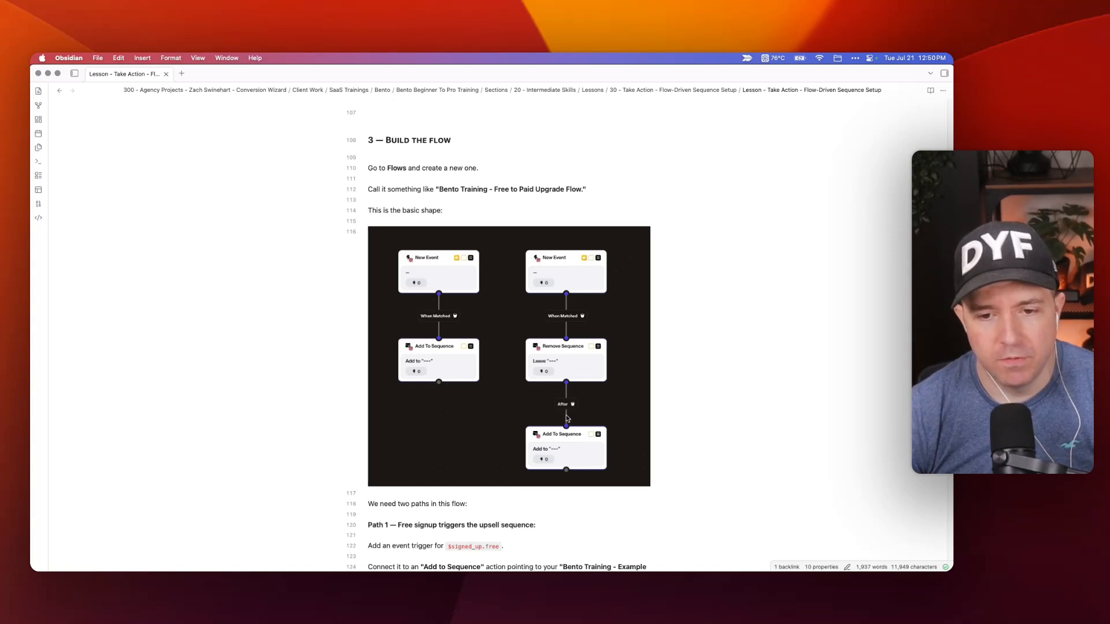
{"action": "scroll", "coordinate": [556, 418], "scroll_direction": "up", "scroll_amount": 20}
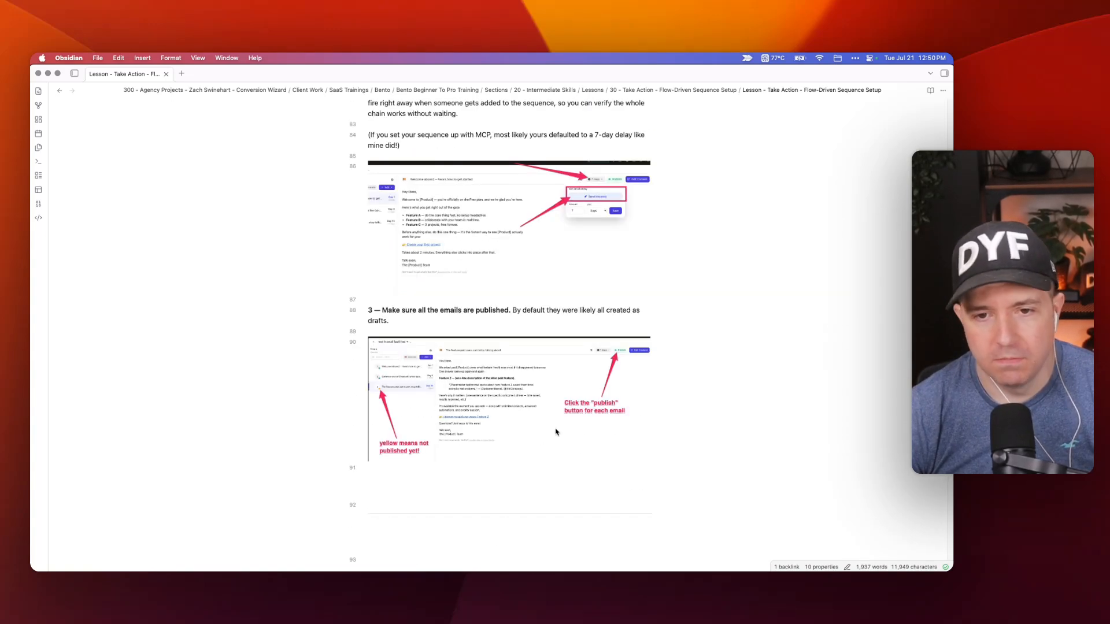
{"action": "scroll", "coordinate": [556, 428], "scroll_direction": "down", "scroll_amount": 2}
{"action": "scroll", "coordinate": [556, 423], "scroll_direction": "up", "scroll_amount": 6}
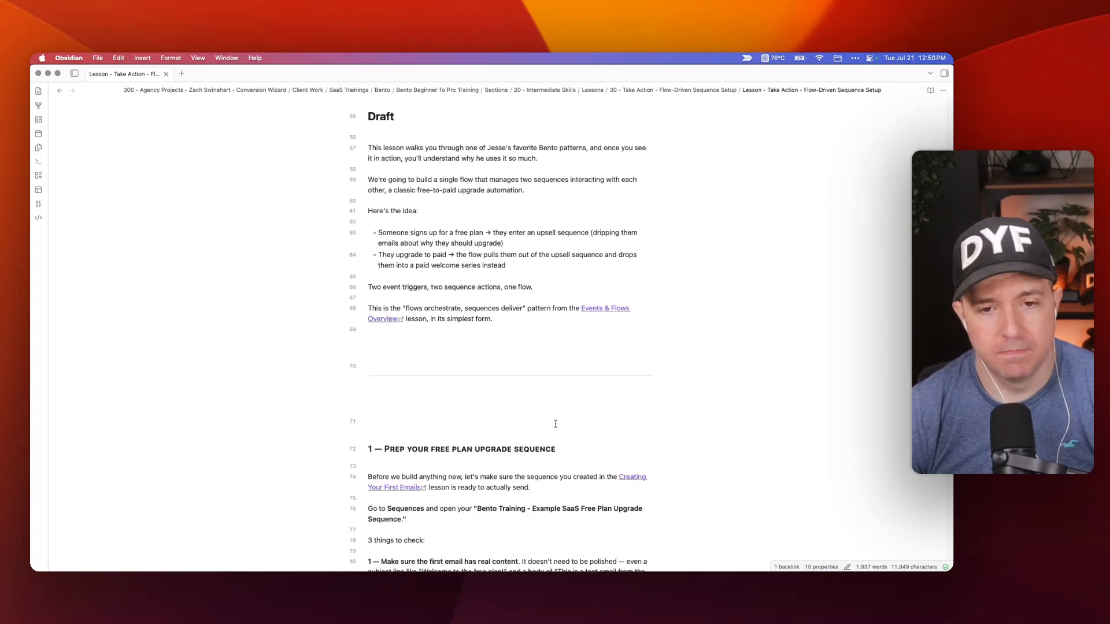
{"action": "scroll", "coordinate": [504, 240], "scroll_direction": "down", "scroll_amount": 2}
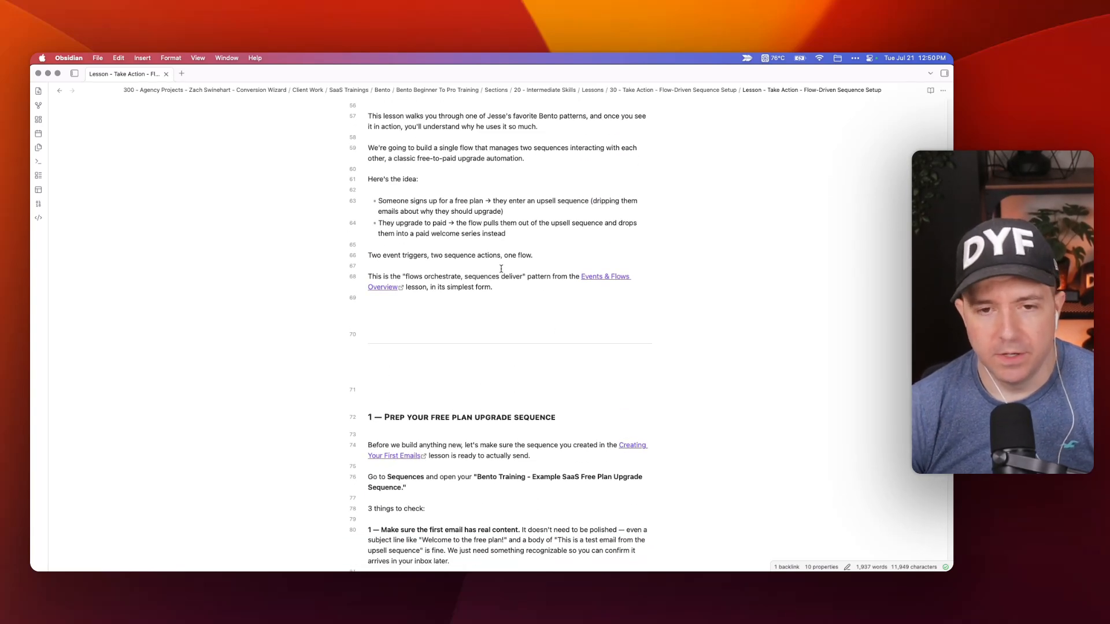
{"action": "scroll", "coordinate": [497, 262], "scroll_direction": "up", "scroll_amount": 3}
{"action": "scroll", "coordinate": [497, 262], "scroll_direction": "up", "scroll_amount": 1}
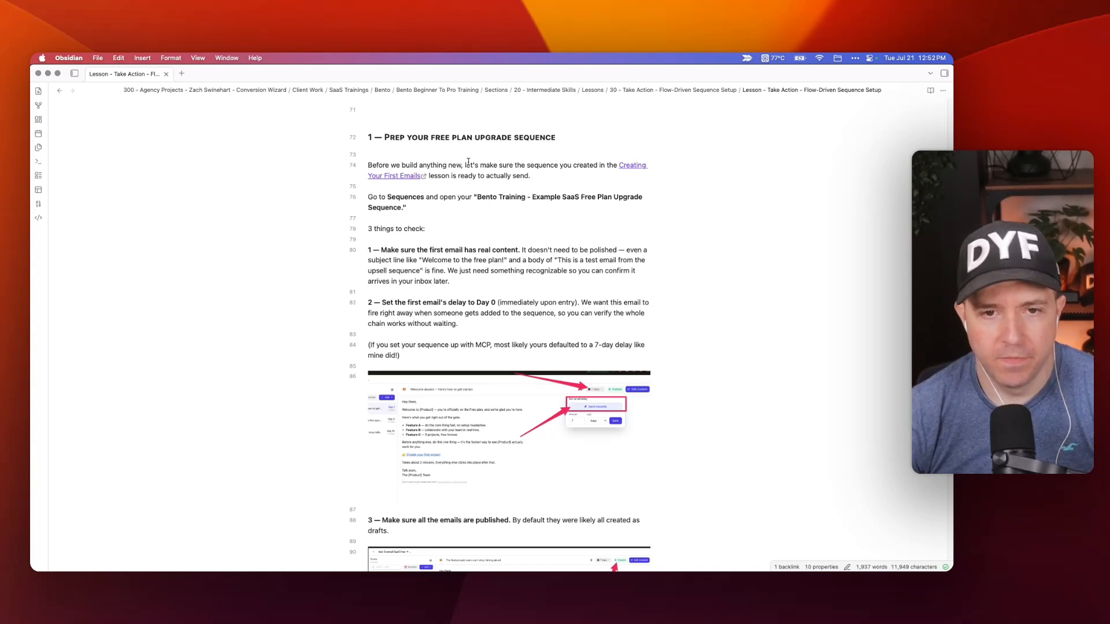
- Switch to Bento in Chrome and open the "Bento Training - Example SaaS Free Plan Upgrade Sequence" from the email sequences
{"action": "key", "text": "super+Tab"}
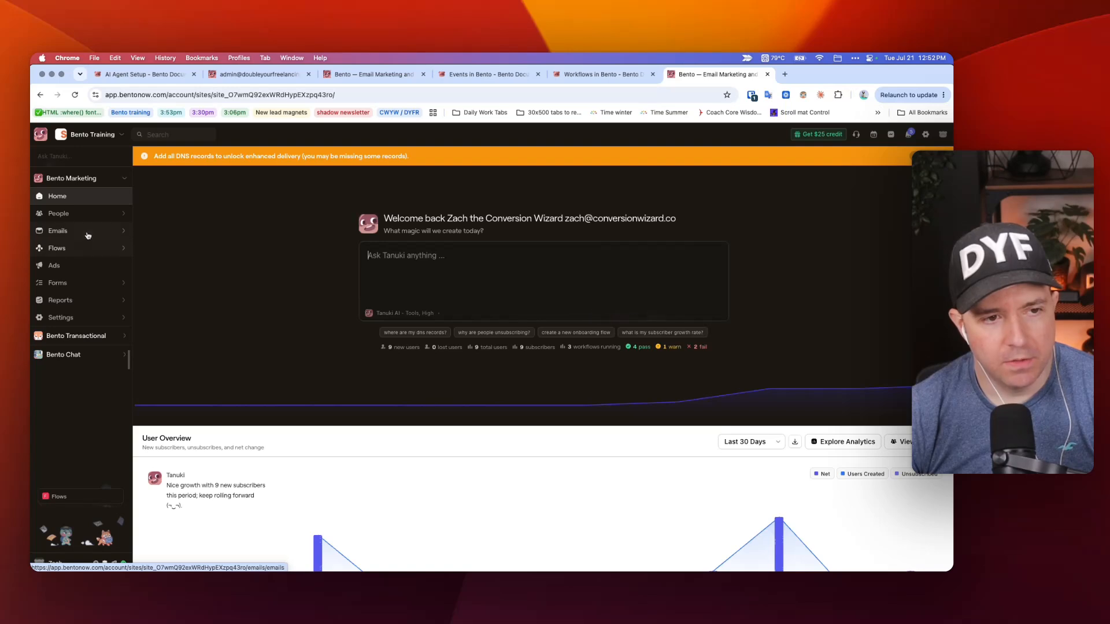
{"action": "left_click", "coordinate": [96, 231]}
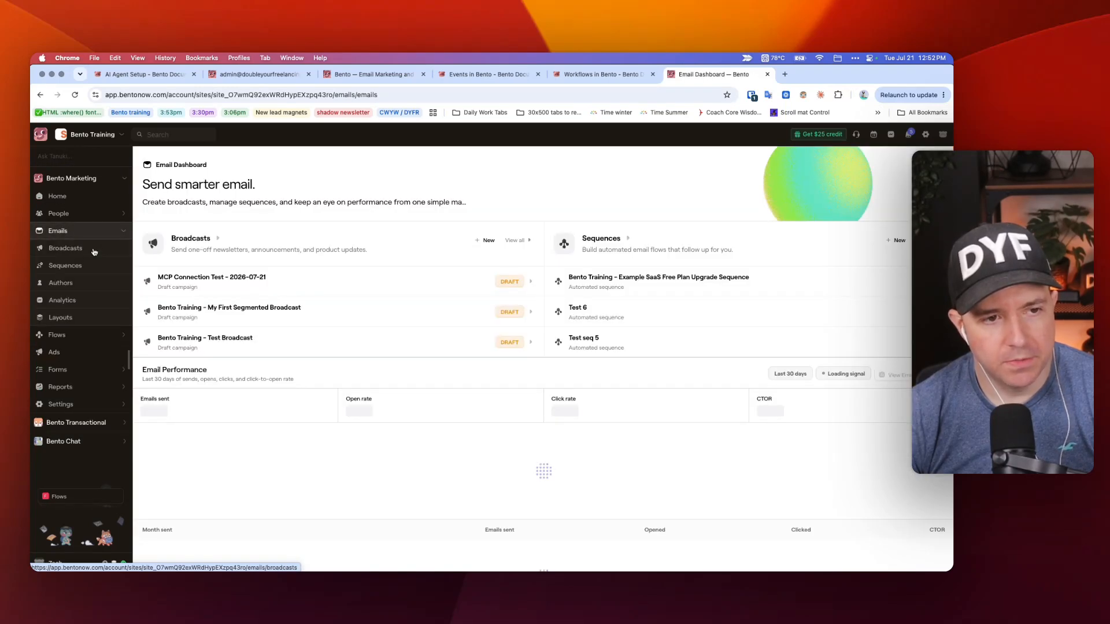
{"action": "left_click", "coordinate": [65, 265]}
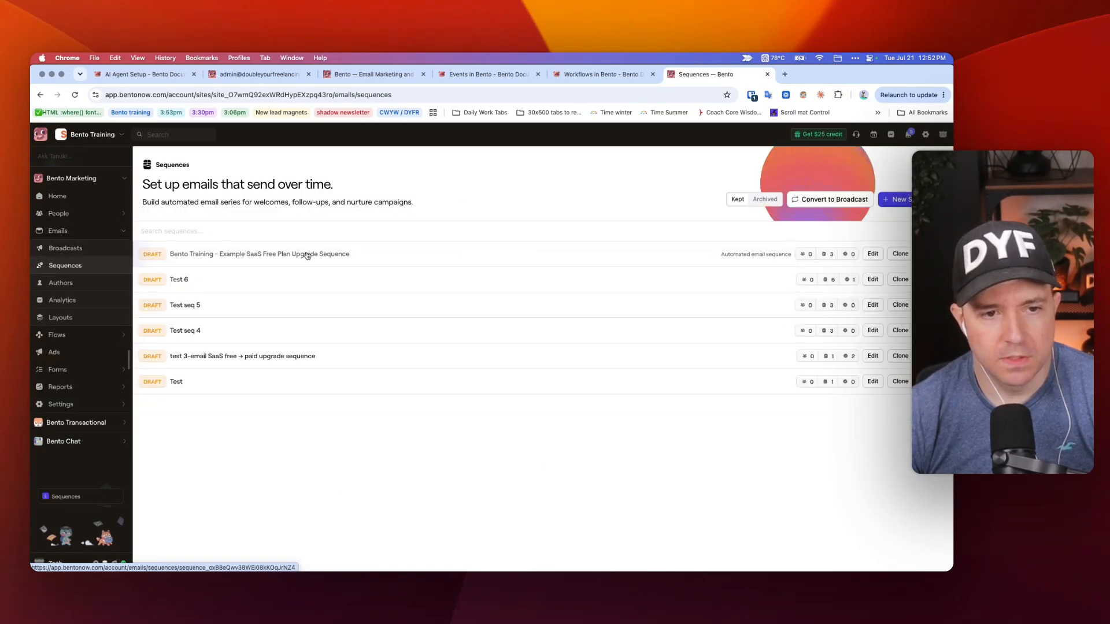
{"action": "left_click", "coordinate": [260, 260]}
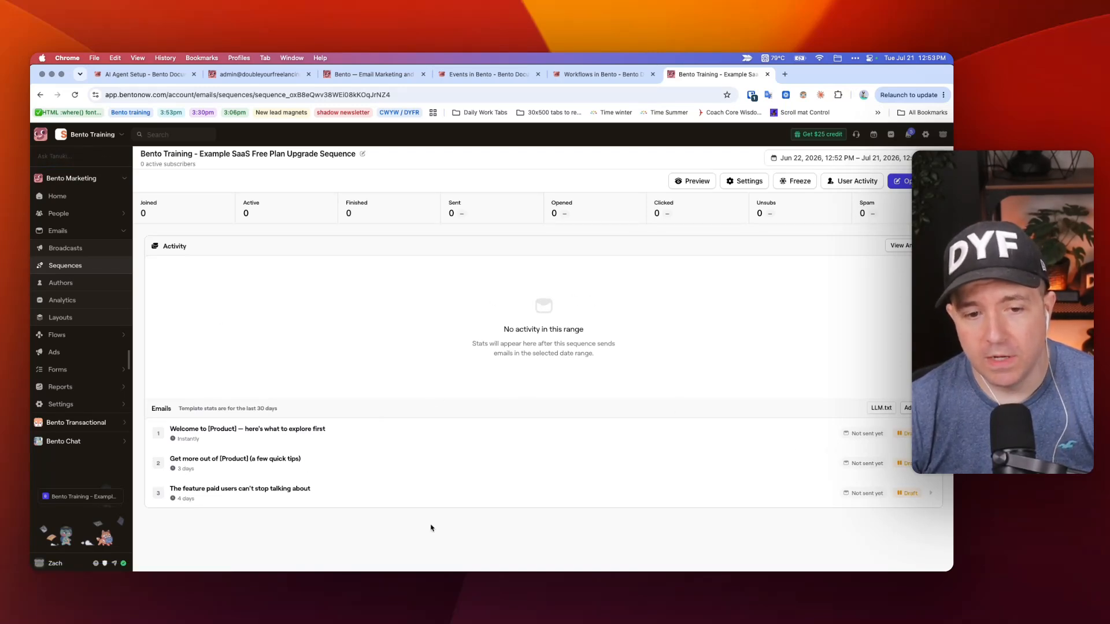
- Switch to the Obsidian lesson and review the three things to check in the free plan upgrade sequence
{"action": "key", "text": "super+Tab"}
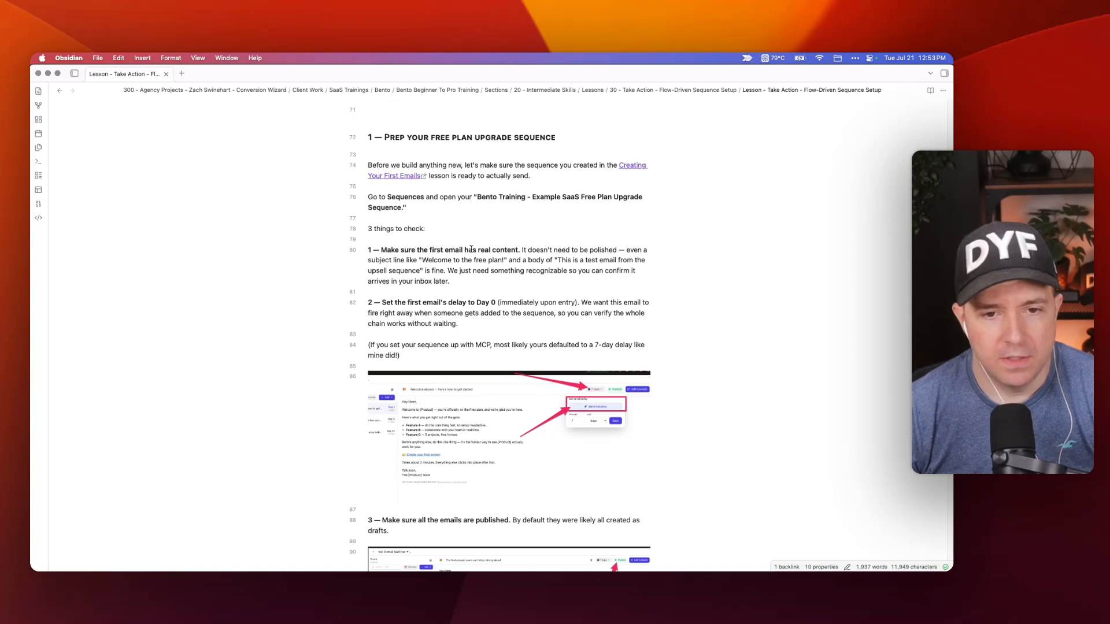
{"action": "scroll", "coordinate": [399, 277], "scroll_direction": "down", "scroll_amount": 5}
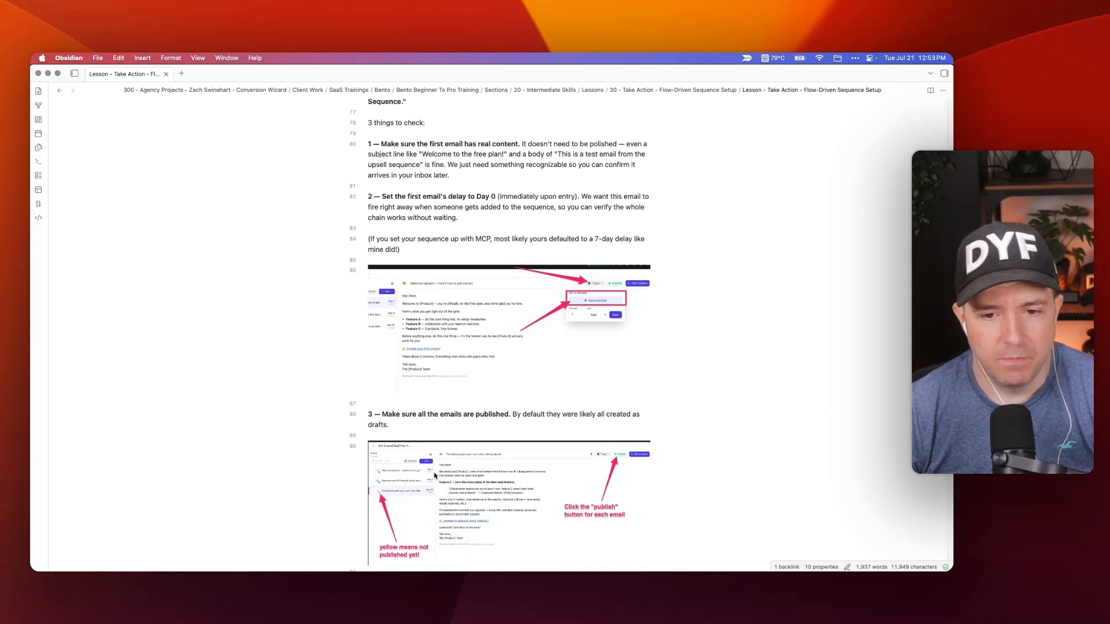
{"action": "scroll", "coordinate": [557, 397], "scroll_direction": "down", "scroll_amount": 4}
{"action": "scroll", "coordinate": [675, 235], "scroll_direction": "up", "scroll_amount": 6}
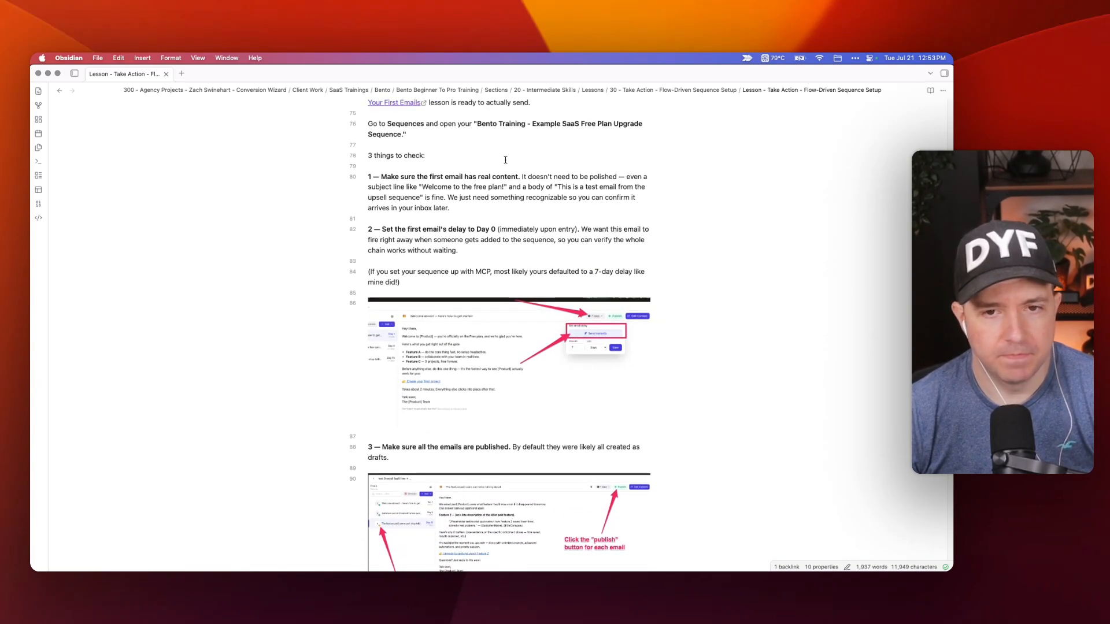
{"action": "left_click_drag", "start_coordinate": [467, 164], "coordinate": [651, 463]}
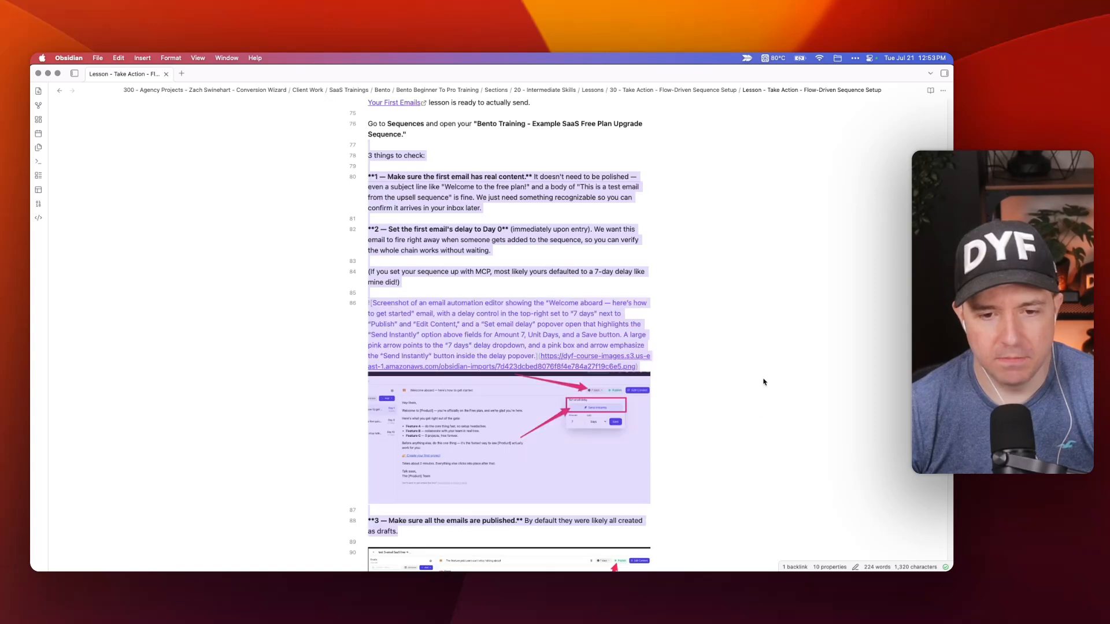
{"action": "left_click", "coordinate": [537, 175]}
- Open the sequence's first email in Bento to check its content, and consult the Obsidian lesson's instruction about its Day 0 delay
{"action": "key", "text": "super+Tab"}
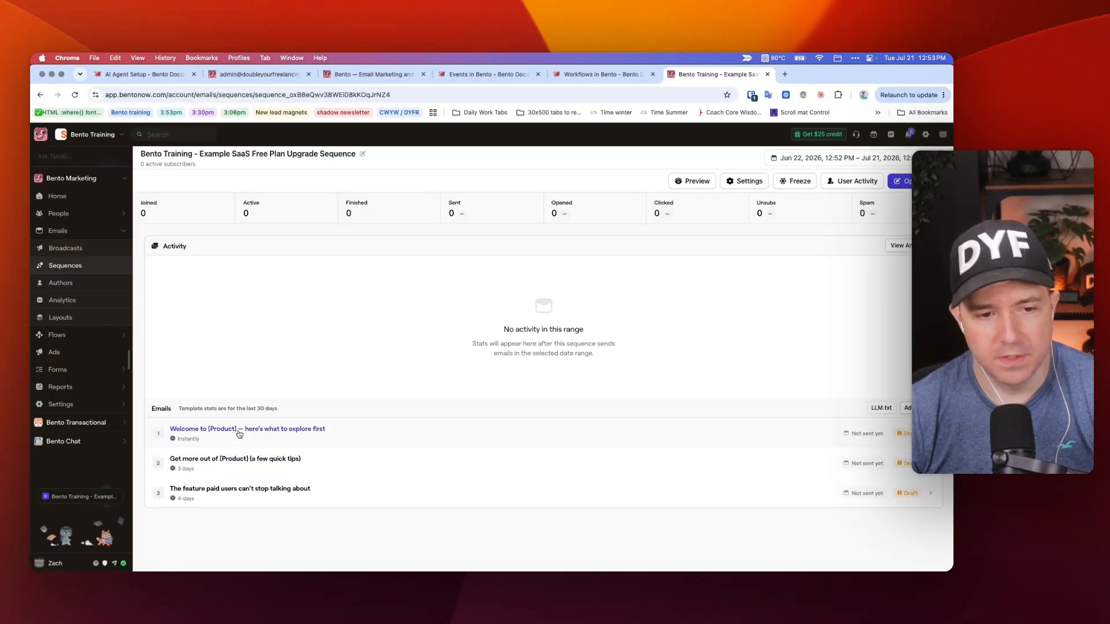
{"action": "left_click", "coordinate": [268, 430]}
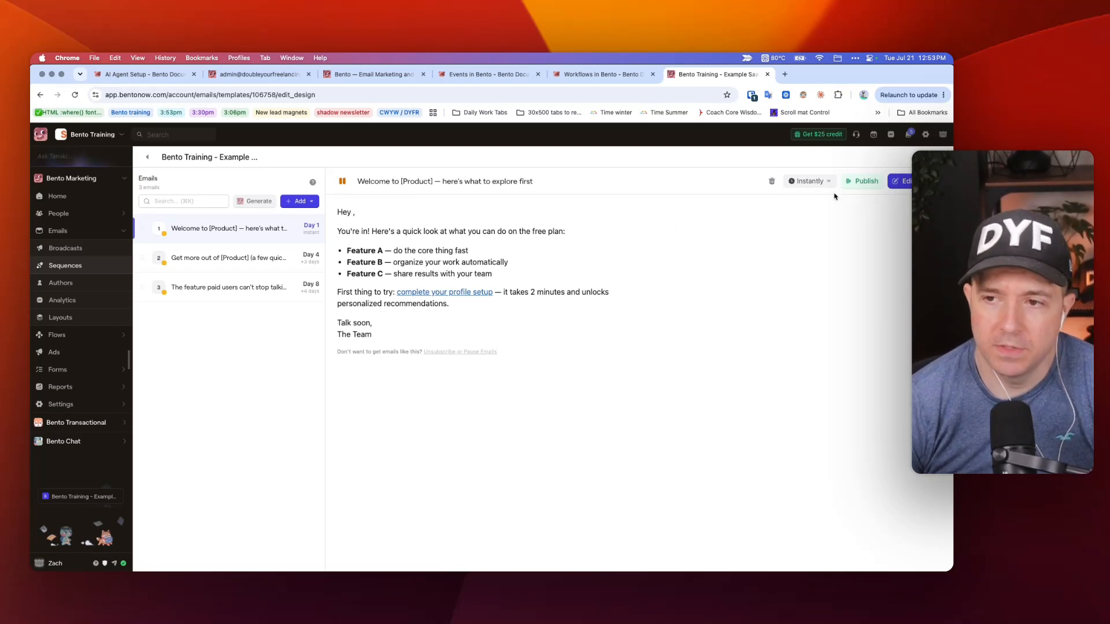
{"action": "key", "text": "super+Tab"}
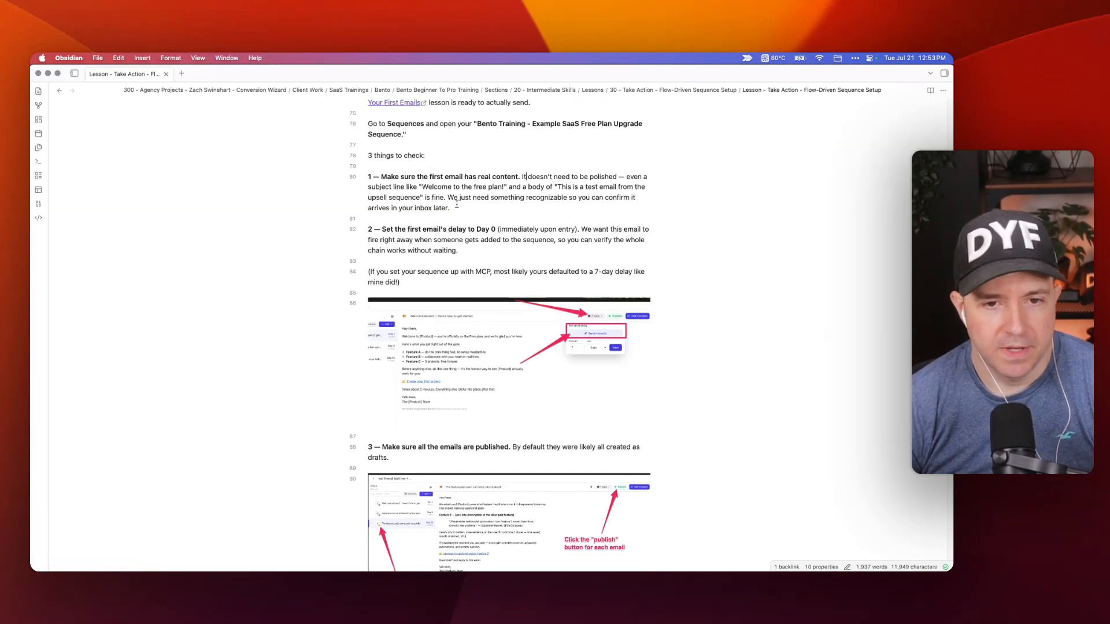
{"action": "left_click_drag", "start_coordinate": [386, 230], "coordinate": [527, 229]}
- Switch to Bento and set the first email's delay to 3 hours
{"action": "key", "text": "super+Tab"}
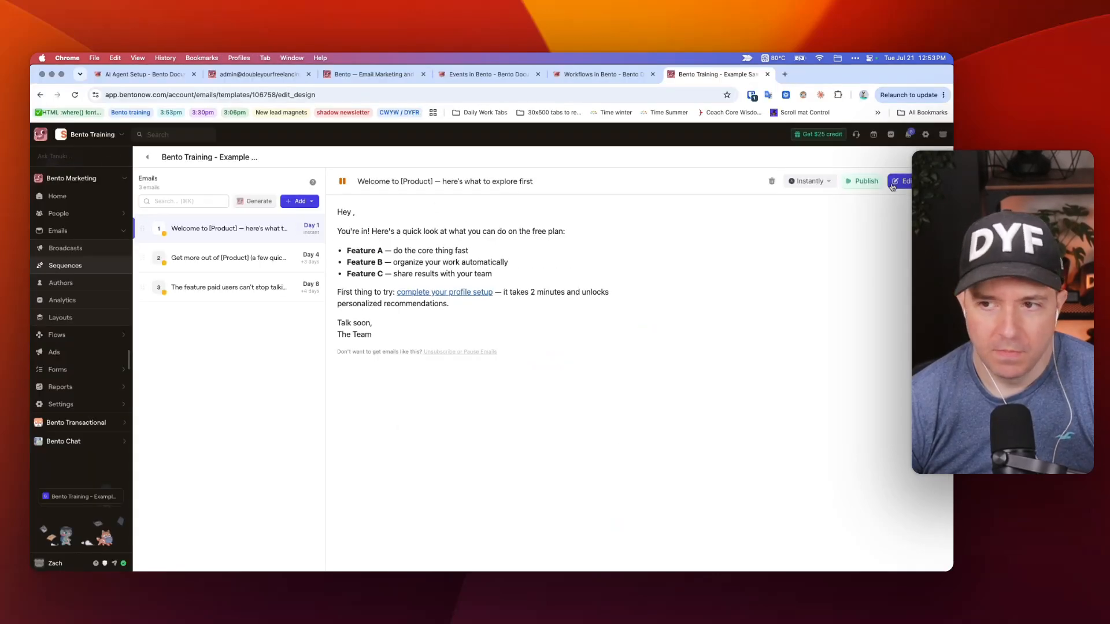
{"action": "left_click", "coordinate": [808, 182]}
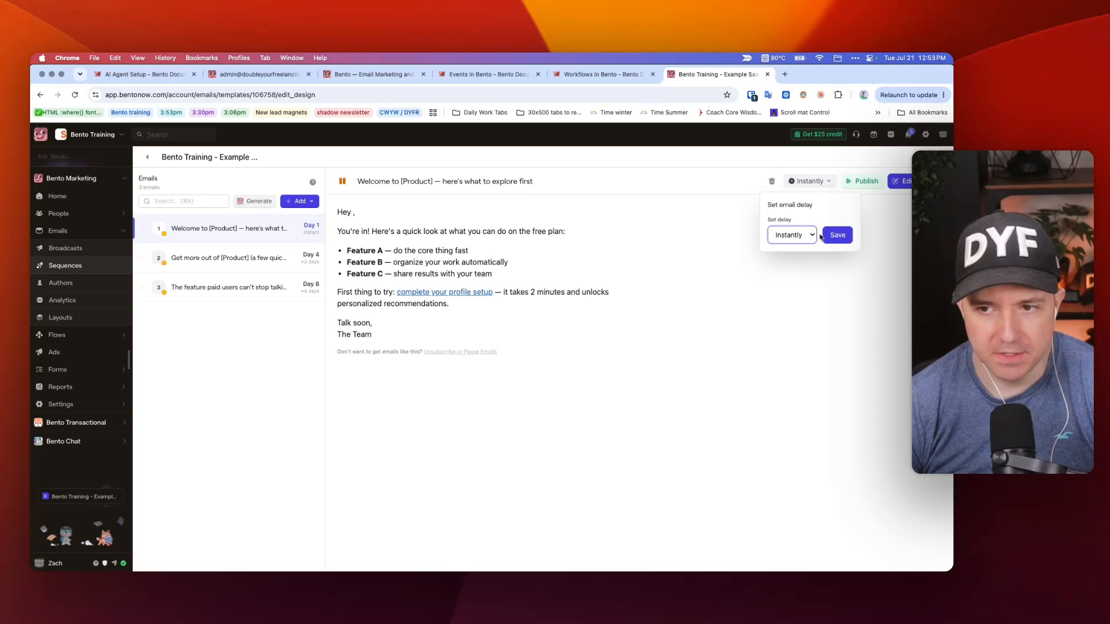
{"action": "left_click", "coordinate": [800, 243]}
{"action": "left_click", "coordinate": [784, 258]}
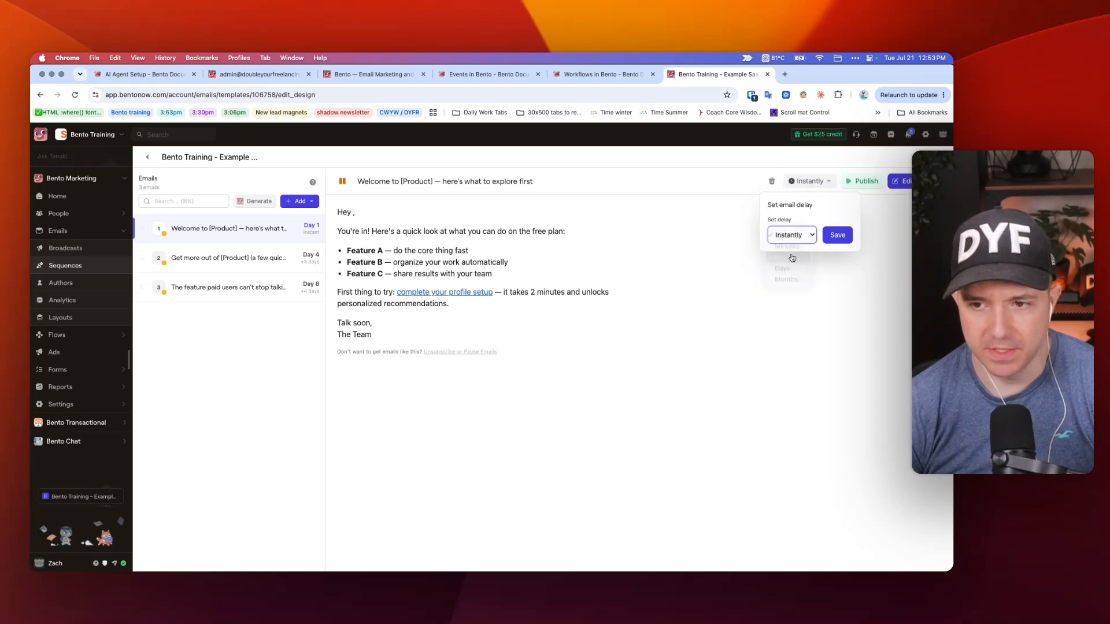
{"action": "left_click_drag", "start_coordinate": [771, 261], "coordinate": [697, 261]}
{"action": "type", "text": "3"}
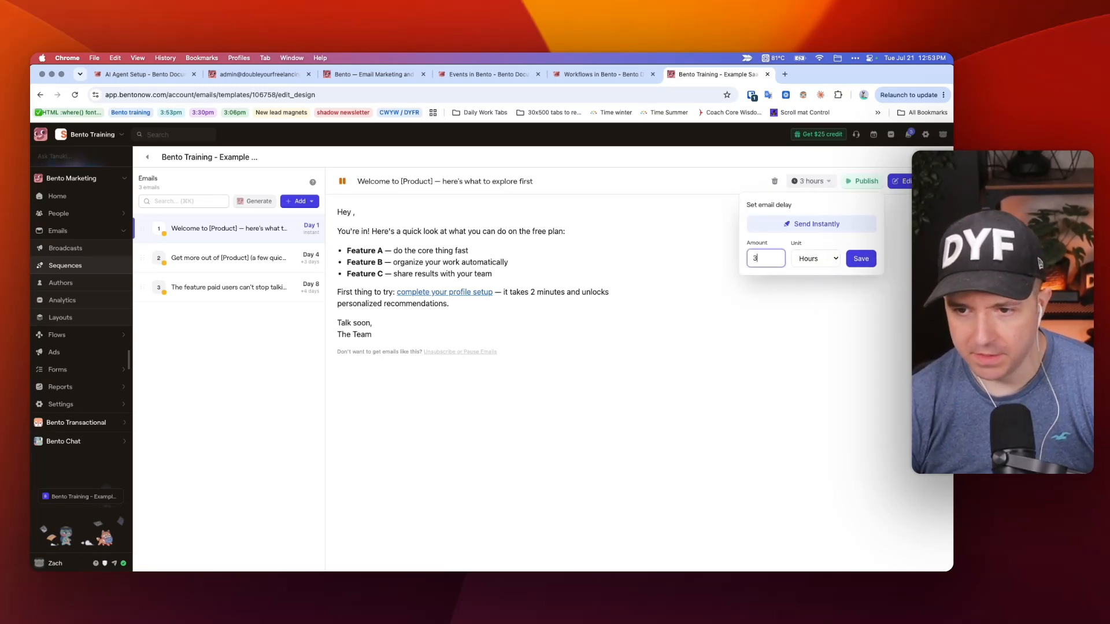
{"action": "left_click", "coordinate": [688, 263]}
- Set the first email's delay to send instantly
{"action": "left_click", "coordinate": [808, 170]}
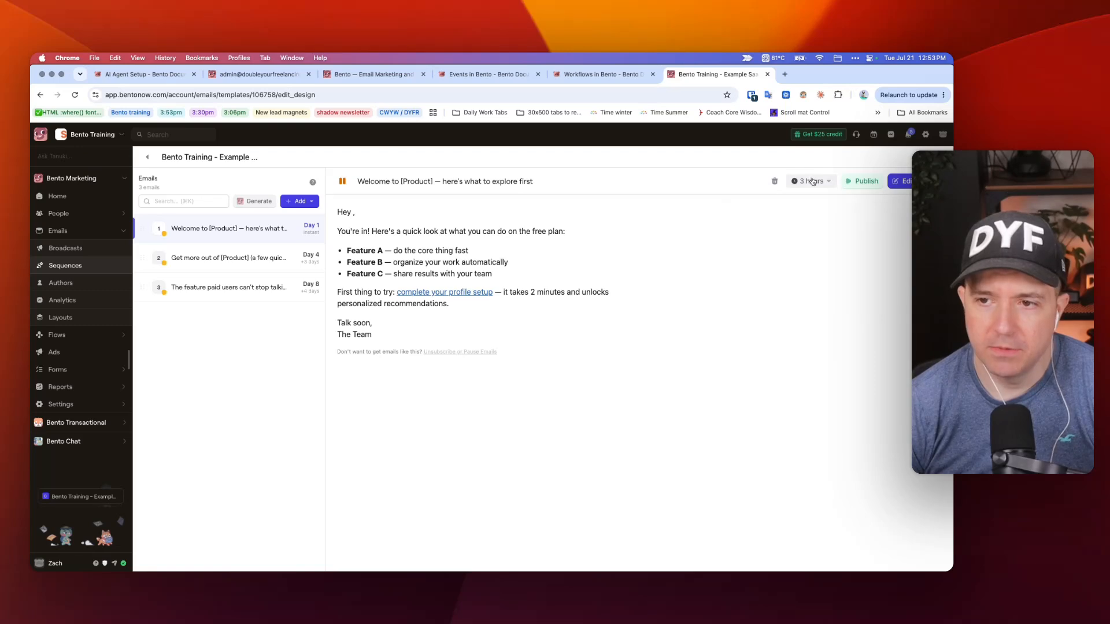
{"action": "left_click", "coordinate": [819, 182]}
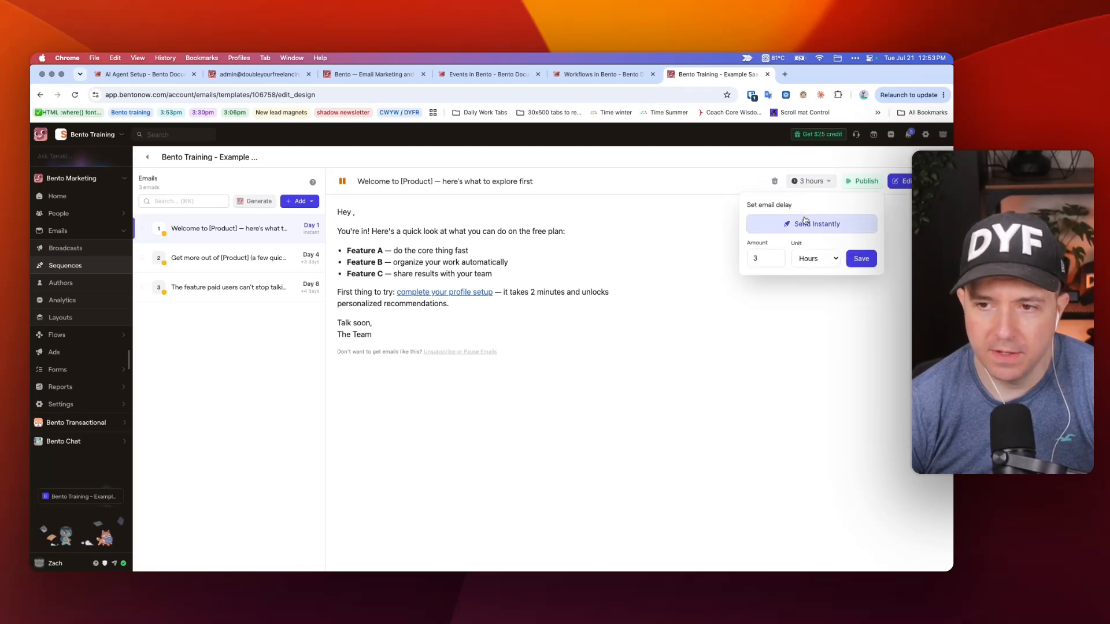
{"action": "left_click", "coordinate": [815, 224]}
- Consult the lesson's third check about publishing in Obsidian, and publish the first welcome email in Bento
{"action": "key", "text": "super+Tab"}
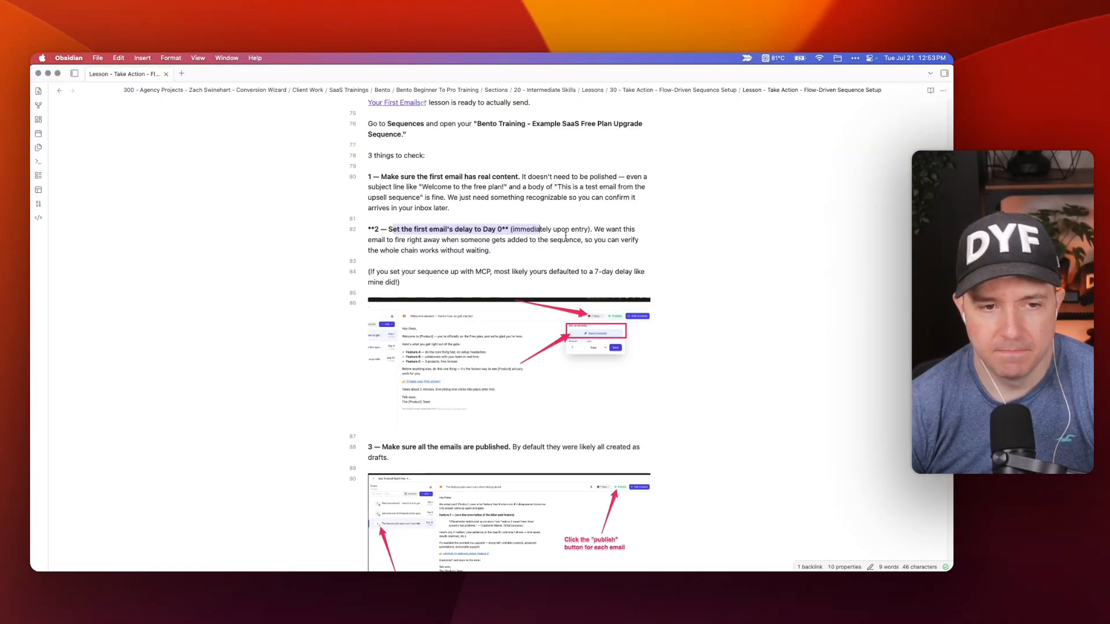
{"action": "scroll", "coordinate": [400, 201], "scroll_direction": "down", "scroll_amount": 5}
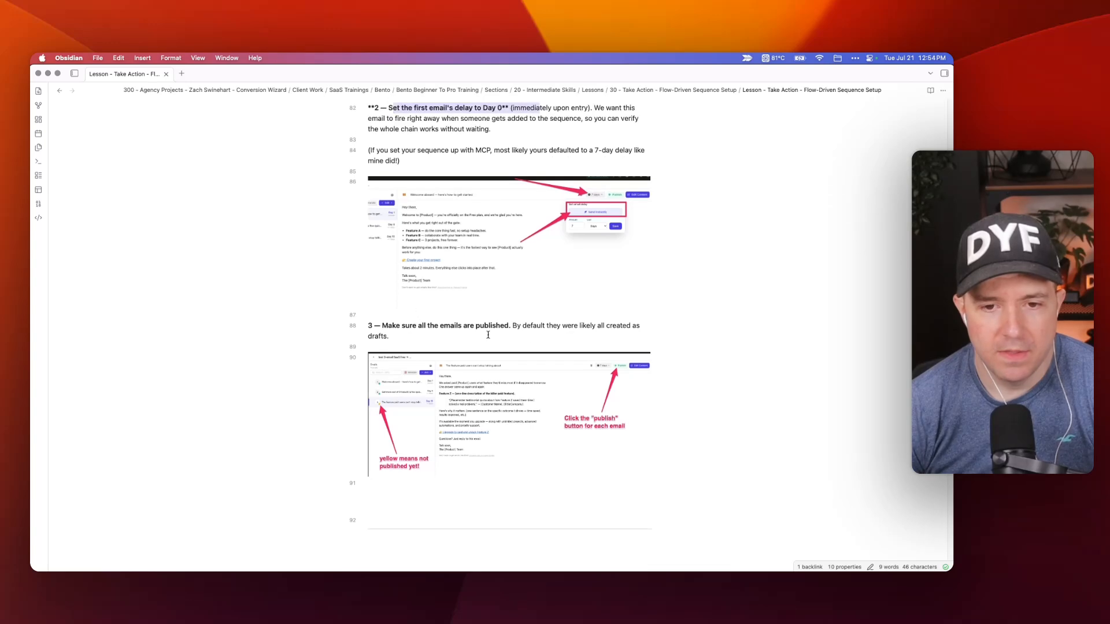
{"action": "left_click_drag", "start_coordinate": [465, 322], "coordinate": [538, 334]}
{"action": "key", "text": "super+Tab"}
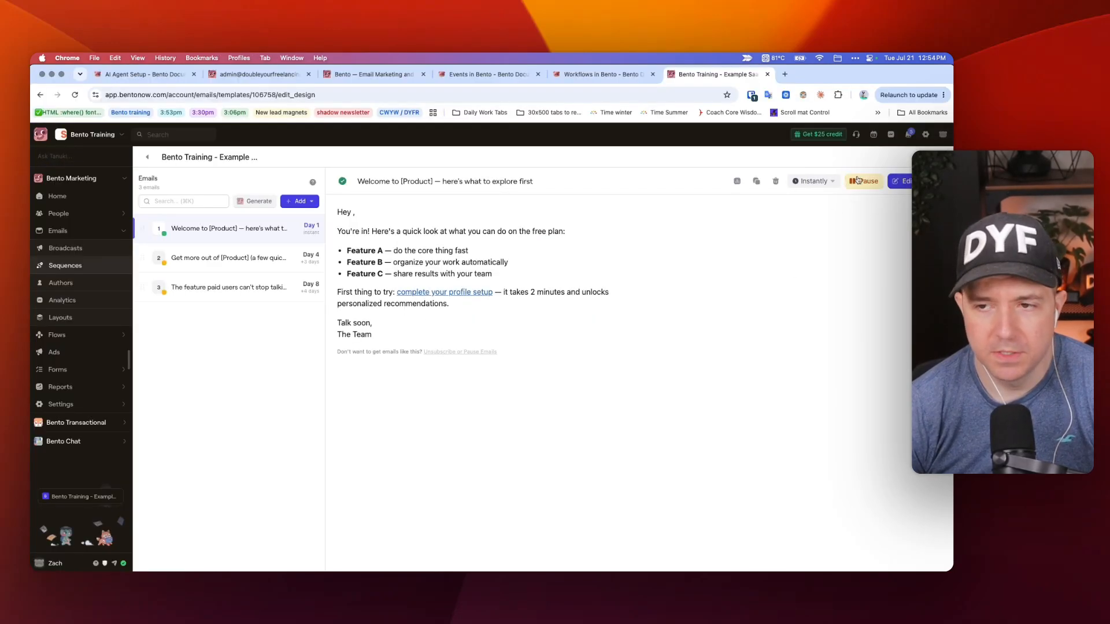
{"action": "left_click", "coordinate": [847, 190]}
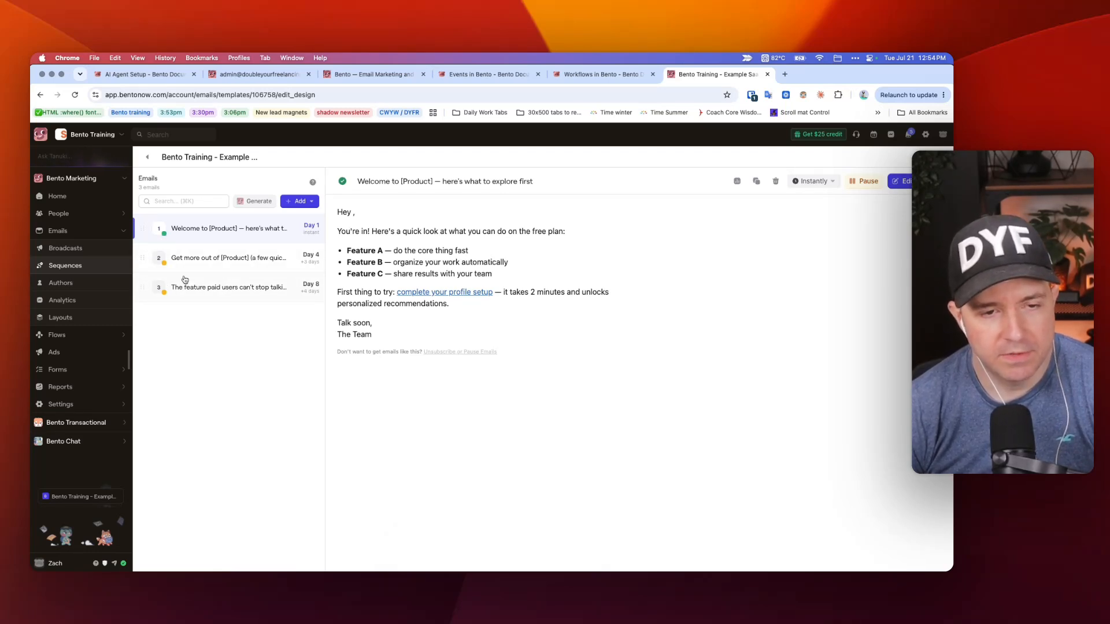
- Publish the sequence's second and third emails, "Get more out of [Product] (a few quick tips)" and "The feature paid users can't stop talking about"
{"action": "left_click", "coordinate": [207, 259]}
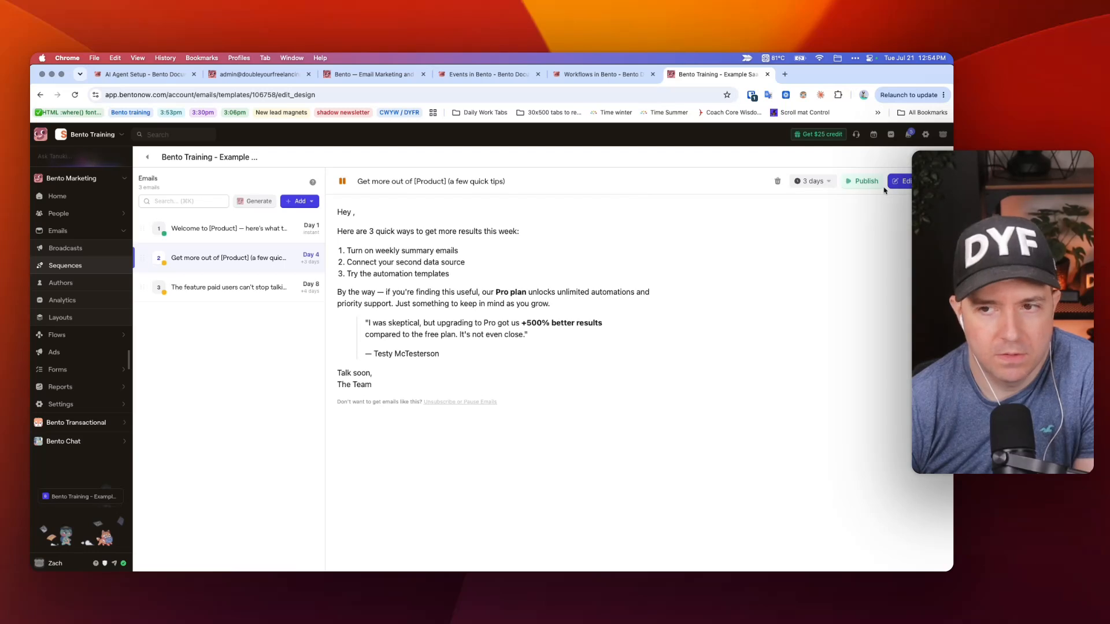
{"action": "left_click", "coordinate": [864, 180]}
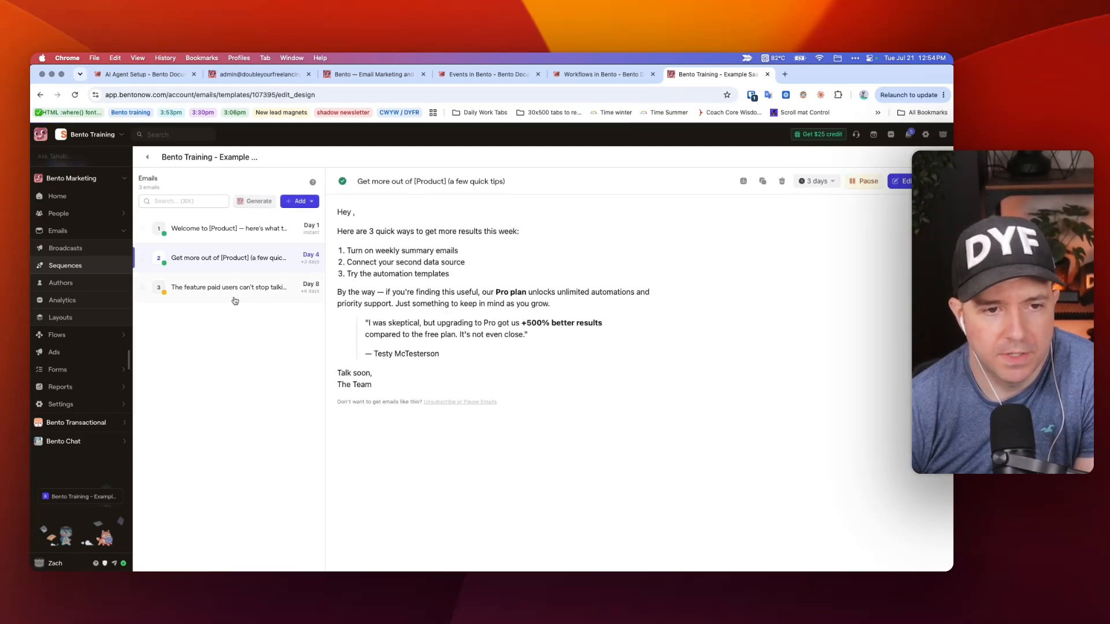
{"action": "left_click", "coordinate": [232, 293]}
{"action": "left_click", "coordinate": [864, 181]}
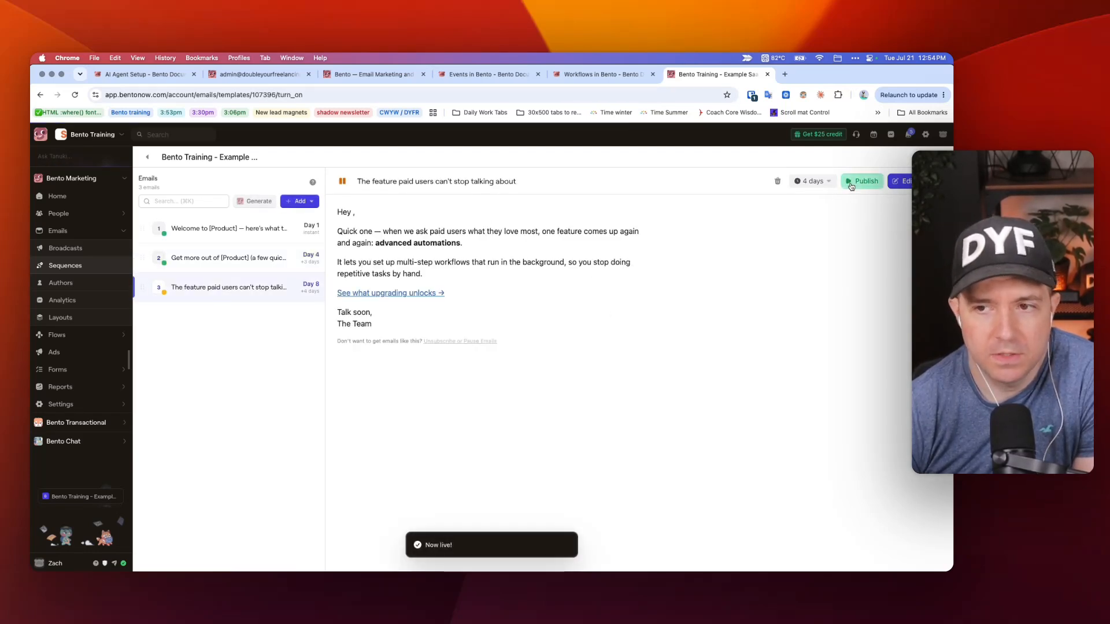
- Switch to Obsidian, read the lesson's section on creating the paid plan welcome sequence and select the new sequence's name there
{"action": "key", "text": "super+Tab"}
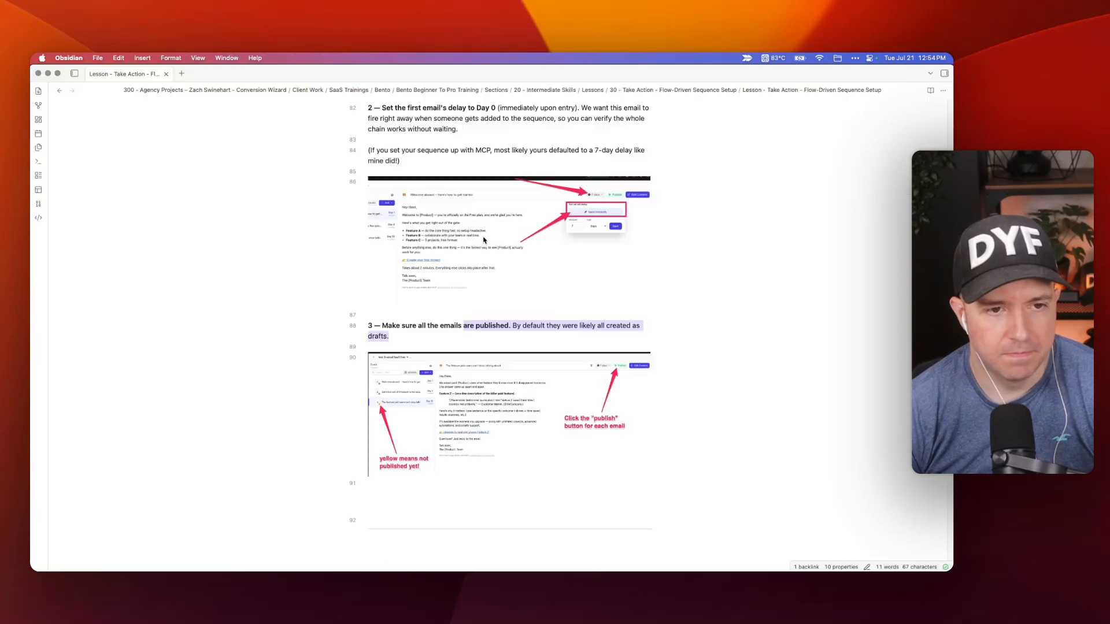
{"action": "scroll", "coordinate": [467, 268], "scroll_direction": "down", "scroll_amount": 10}
{"action": "scroll", "coordinate": [467, 268], "scroll_direction": "down", "scroll_amount": 5}
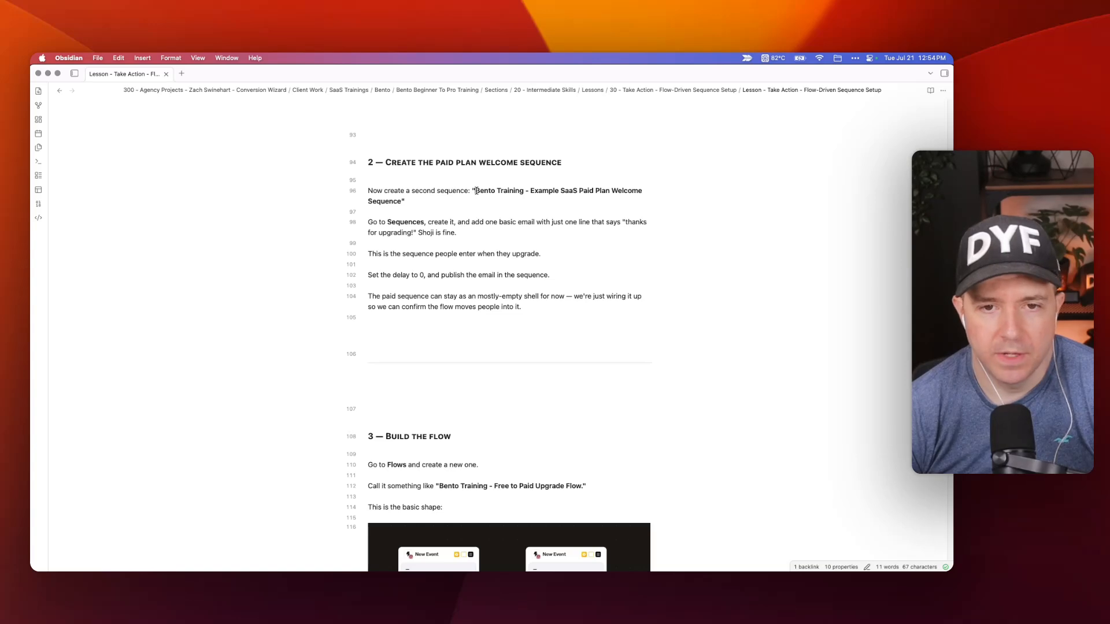
{"action": "left_click_drag", "start_coordinate": [476, 191], "coordinate": [430, 198]}
- Switch to Bento and reopen the free plan upgrade sequence from the sequences list to review its emails' status
{"action": "key", "text": "super+Tab"}
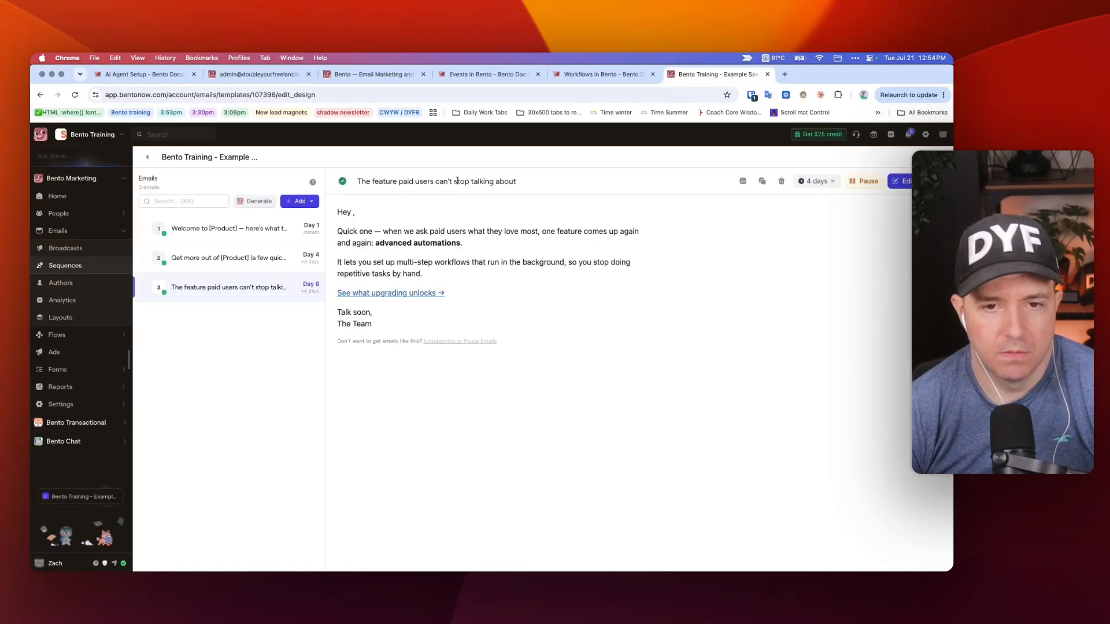
{"action": "left_click", "coordinate": [66, 265]}
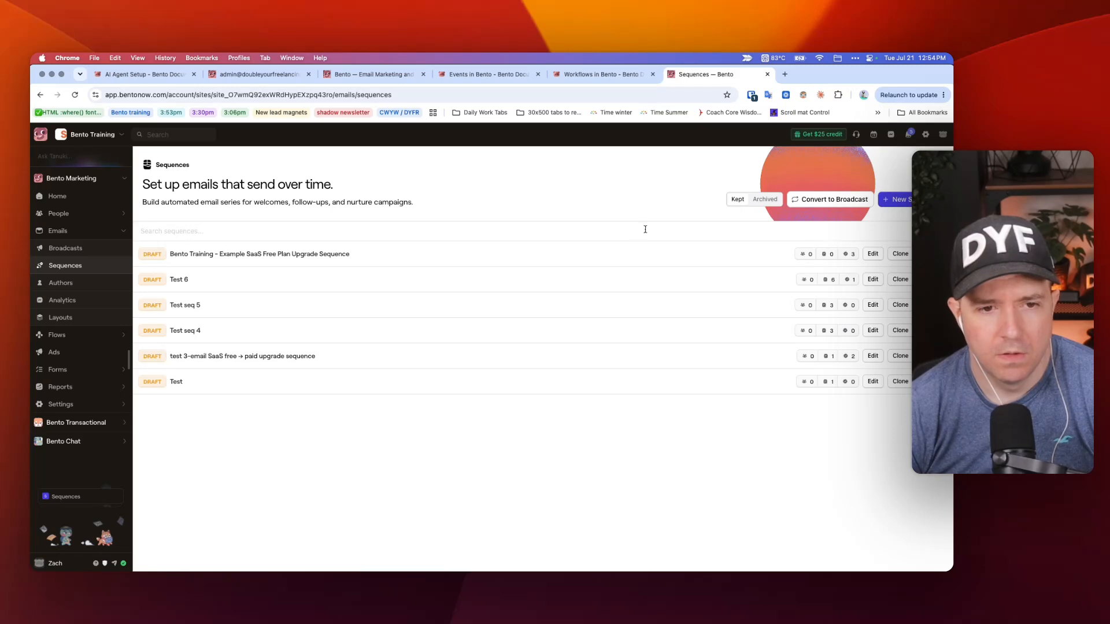
{"action": "left_click", "coordinate": [234, 254]}
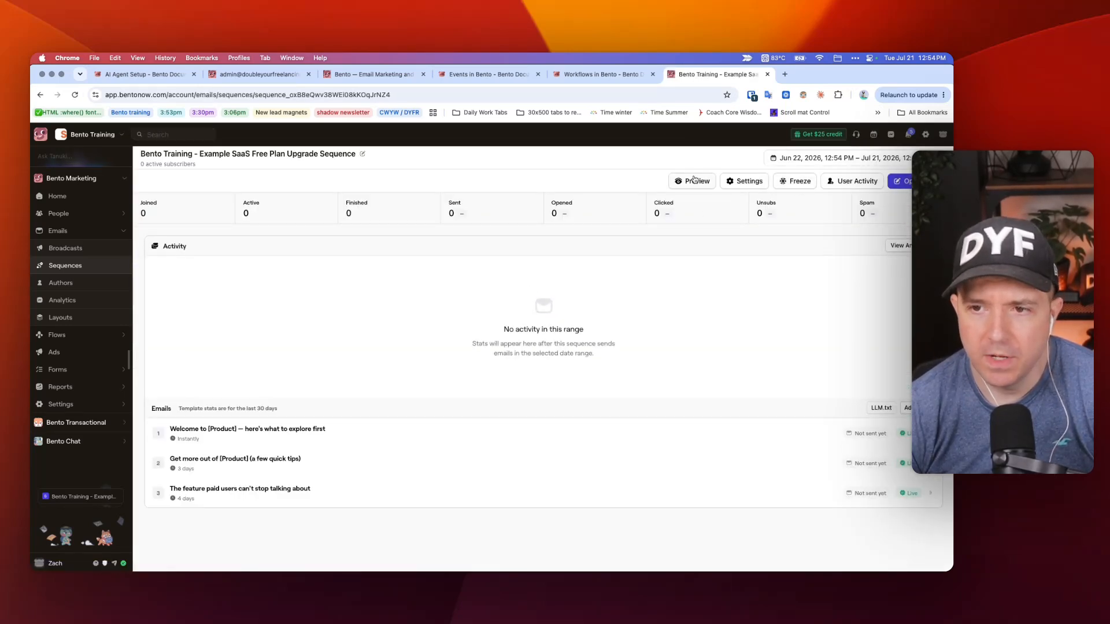
- Check the free plan upgrade sequence's settings and freeze options, leaving both as they are
{"action": "left_click", "coordinate": [745, 183]}
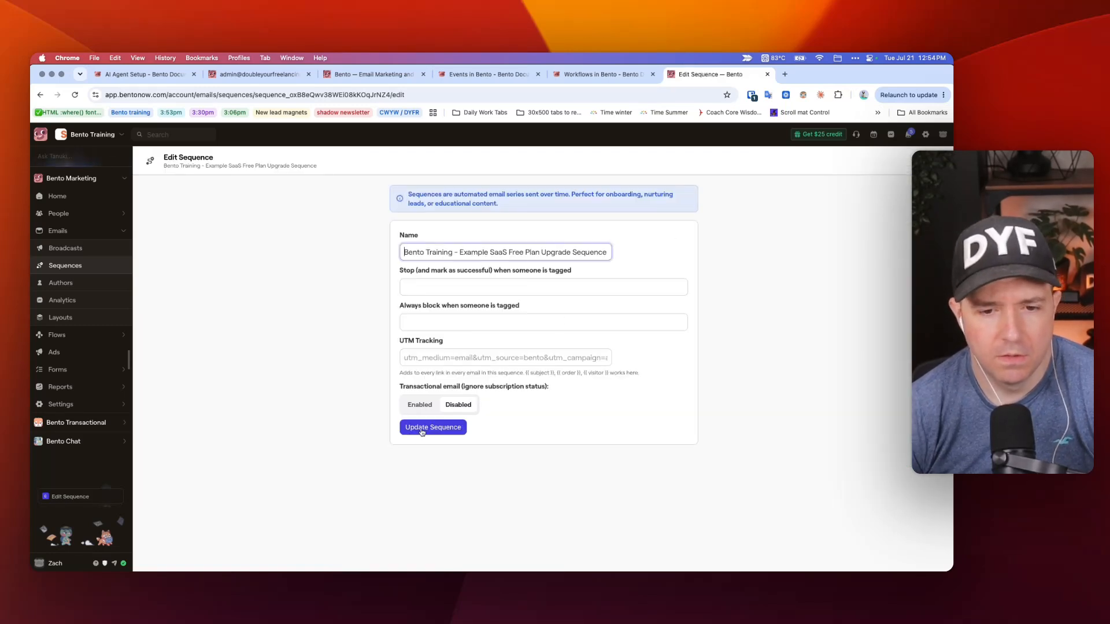
{"action": "left_click", "coordinate": [430, 427]}
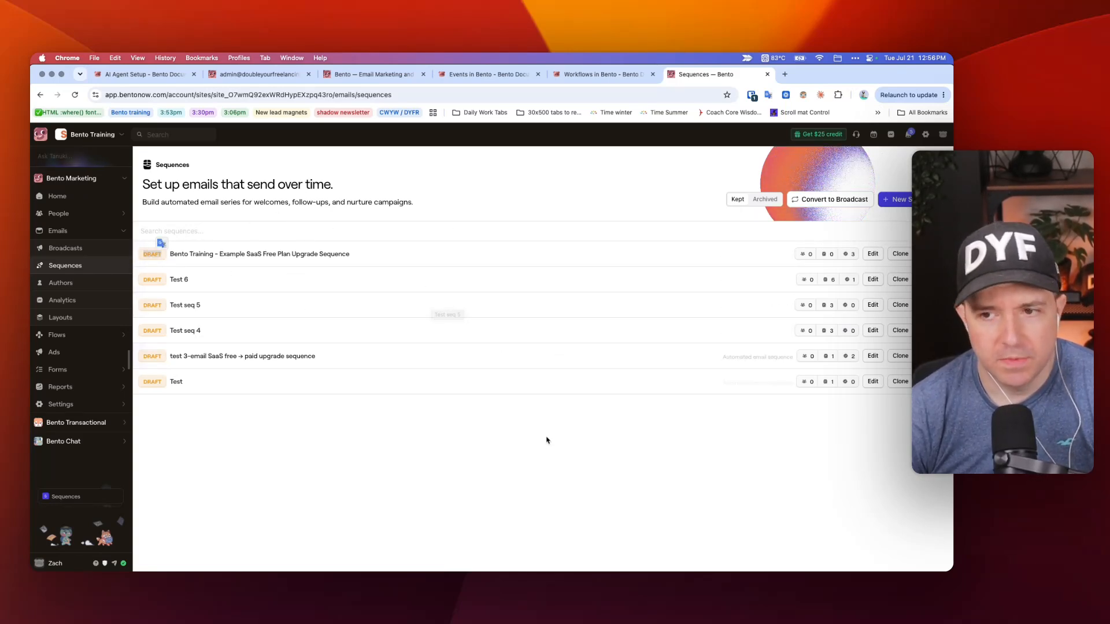
{"action": "left_click", "coordinate": [256, 255]}
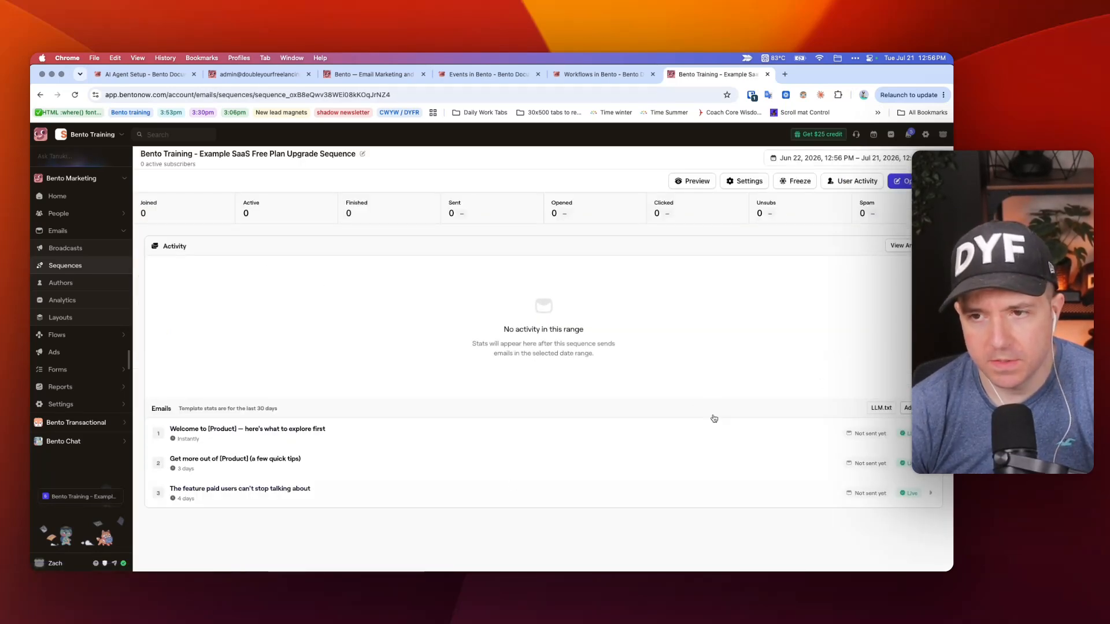
{"action": "left_click", "coordinate": [40, 94]}
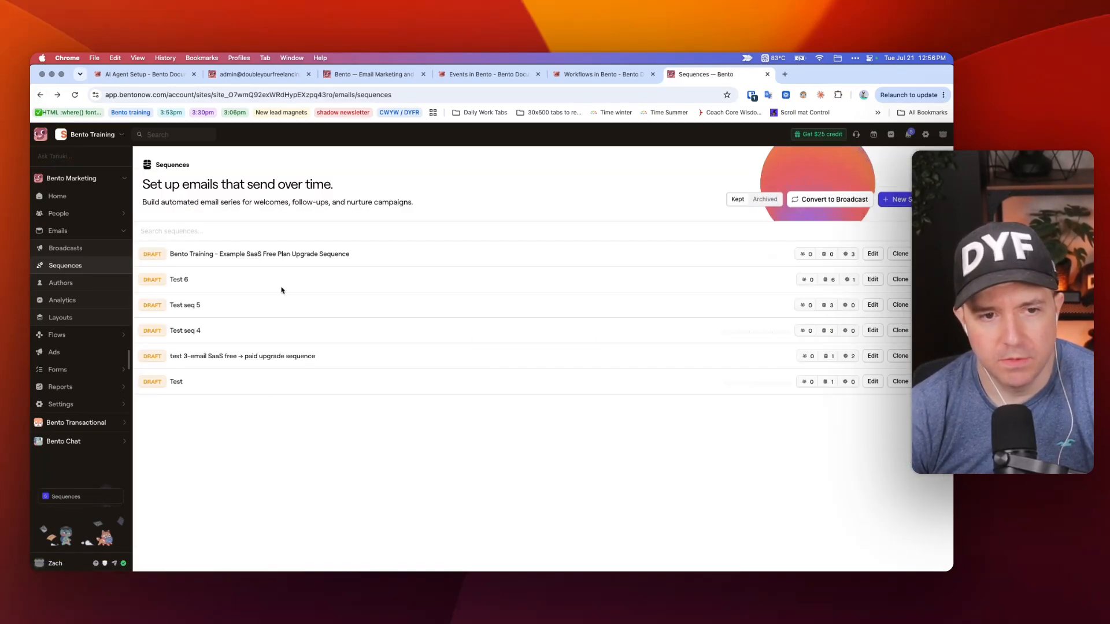
{"action": "left_click", "coordinate": [243, 254]}
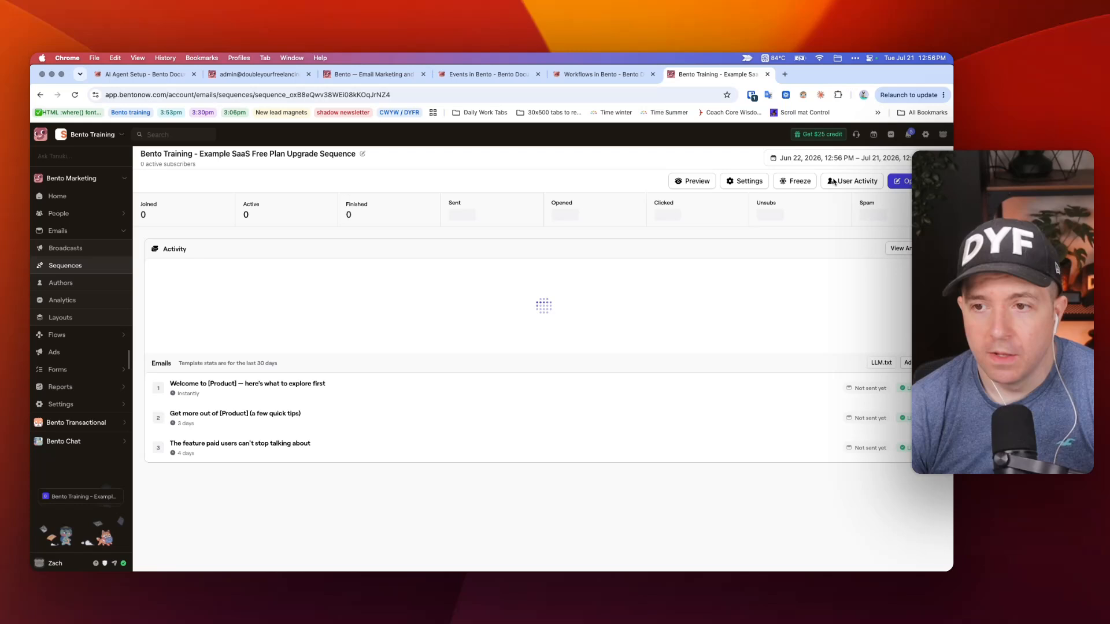
{"action": "left_click", "coordinate": [796, 181]}
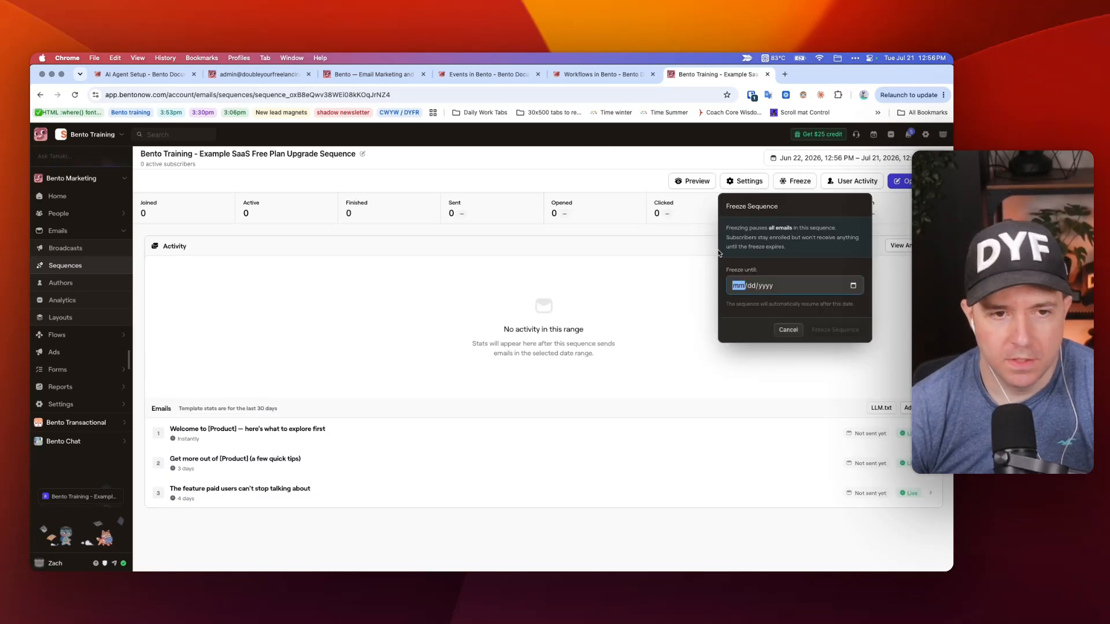
{"action": "key", "text": "Escape"}
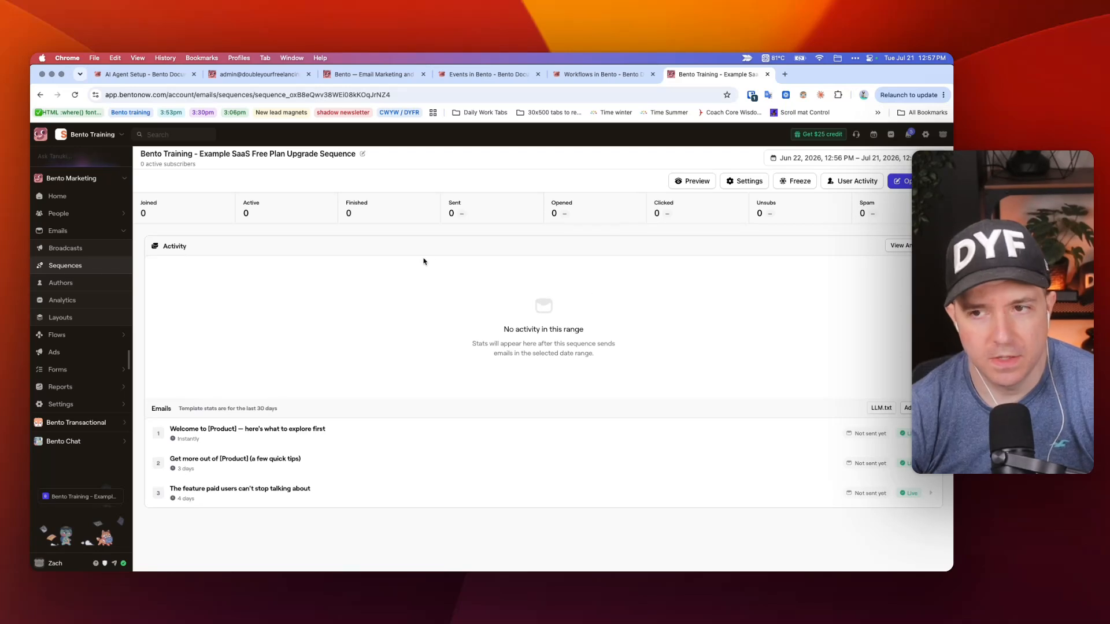
- Copy the new sequence's name from the Obsidian lesson and create "Bento Training - Example SaaS Paid Plan Welcome Sequence" in Bento
{"action": "key", "text": "super+Tab"}
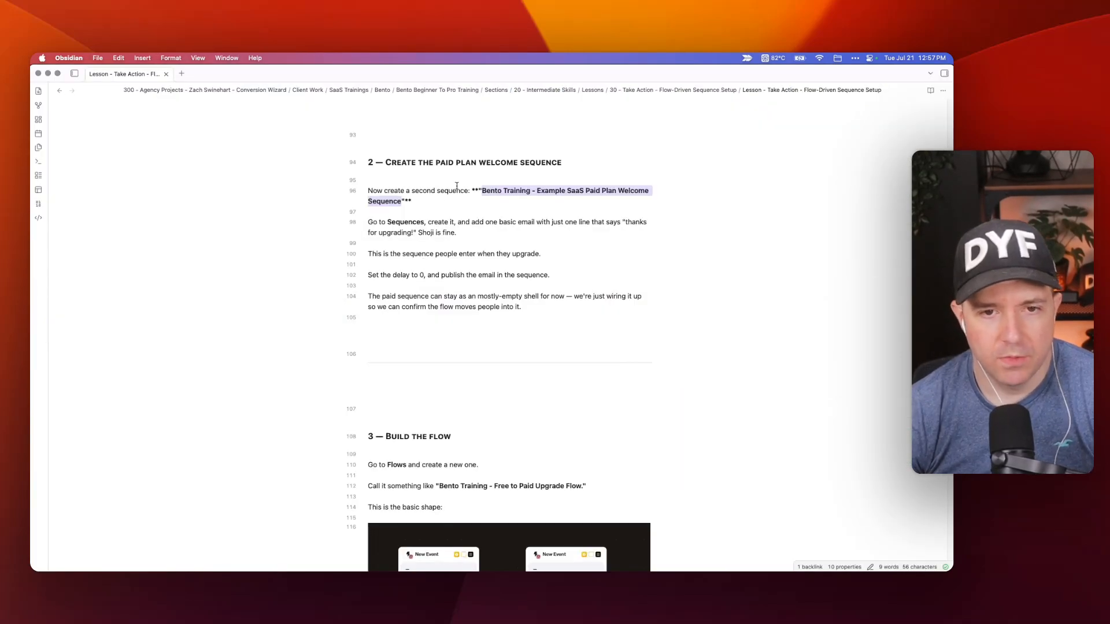
{"action": "key", "text": "super+c"}
{"action": "key", "text": "super+Tab"}
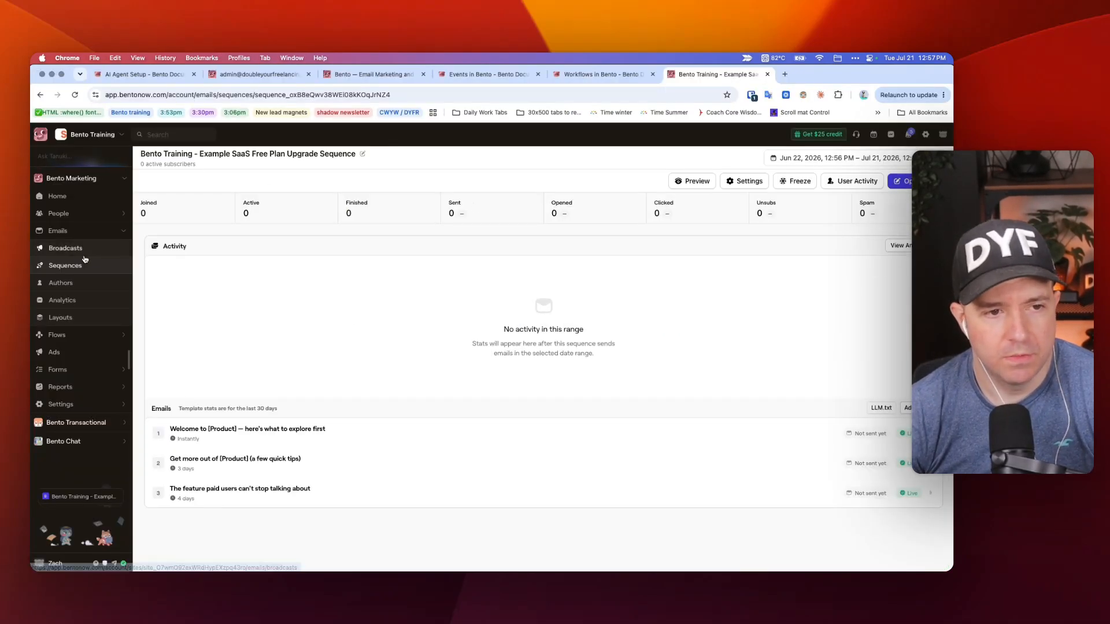
{"action": "left_click", "coordinate": [67, 272]}
{"action": "left_click", "coordinate": [908, 199]}
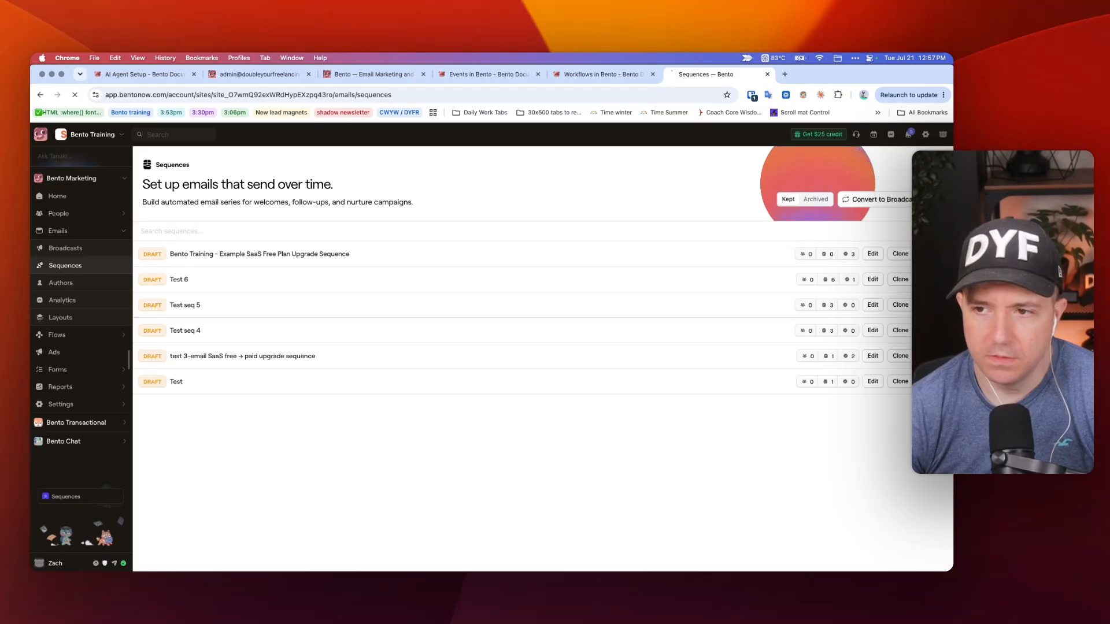
{"action": "key", "text": "super+v"}
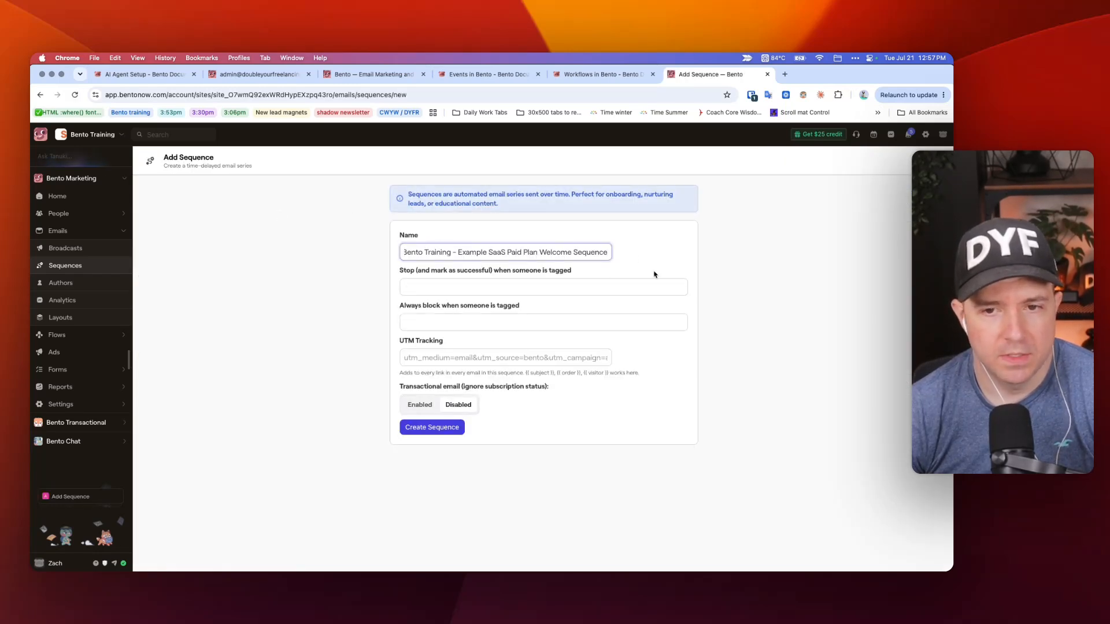
{"action": "left_click", "coordinate": [268, 258]}
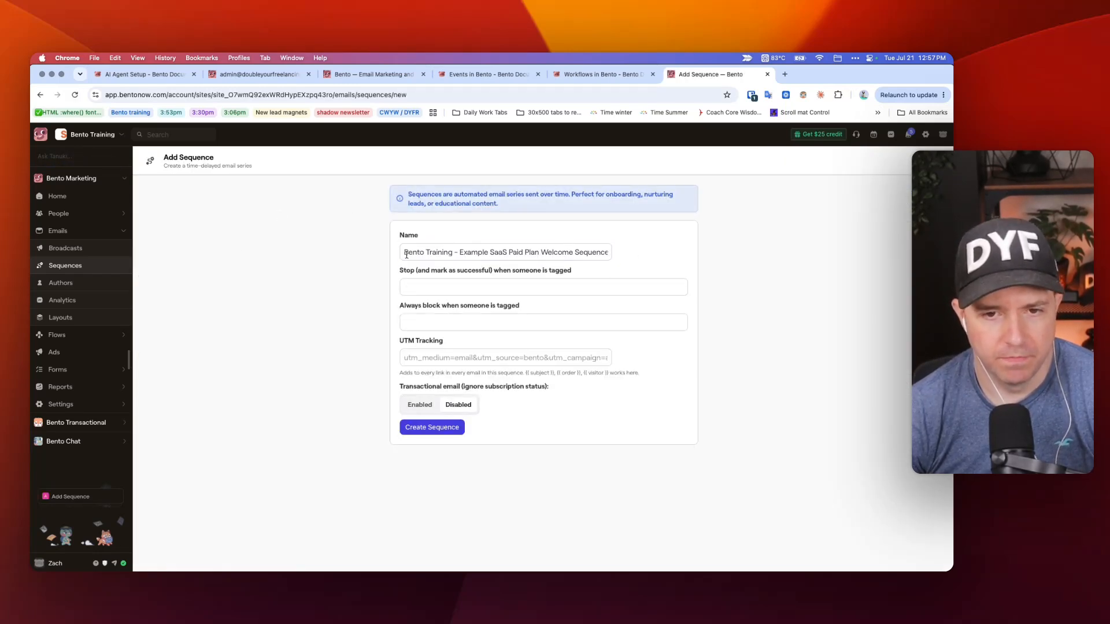
{"action": "left_click", "coordinate": [509, 255]}
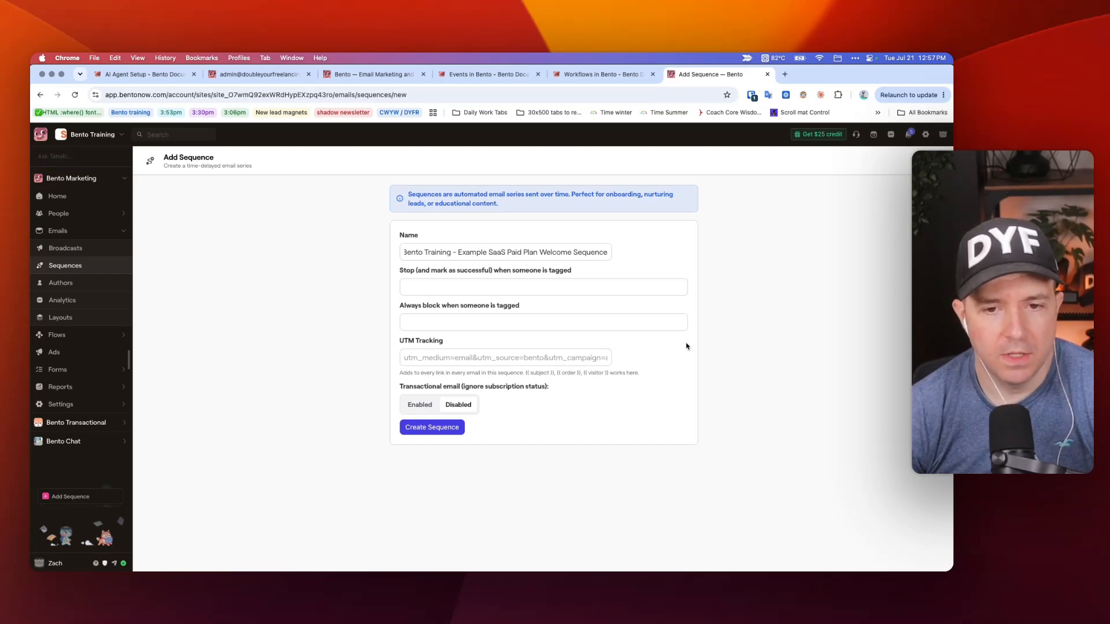
{"action": "key", "text": "super+Tab"}
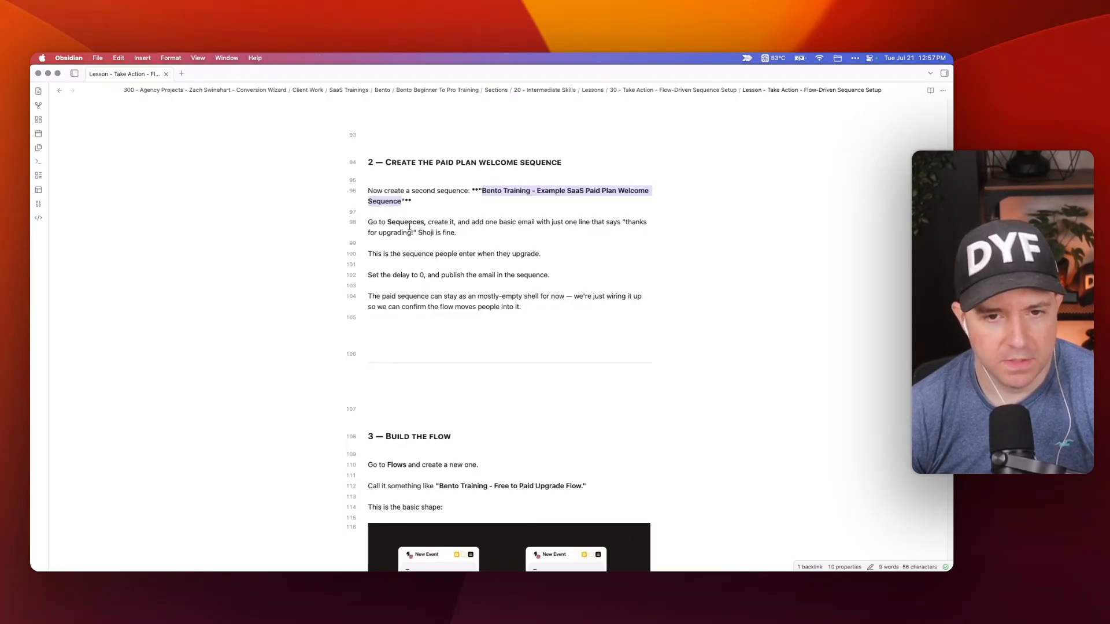
{"action": "left_click_drag", "start_coordinate": [399, 223], "coordinate": [428, 302]}
{"action": "key", "text": "super+Tab"}
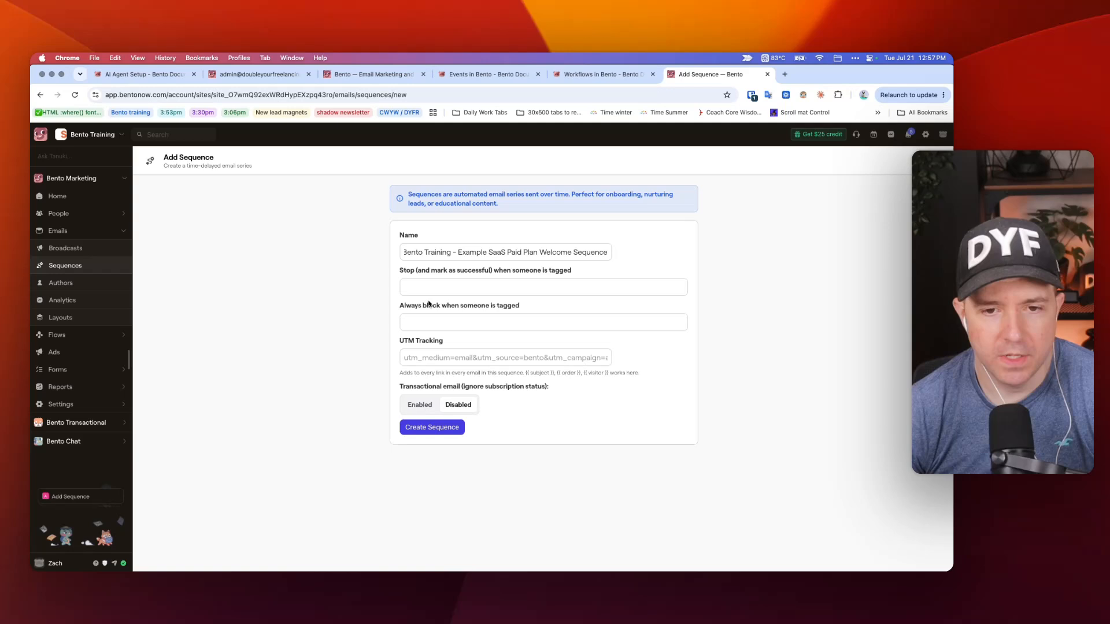
{"action": "left_click", "coordinate": [444, 430]}
- Switch to Obsidian, read the lesson's instructions on the paid sequence's email content, delay and publishing, and return to Bento
{"action": "key", "text": "super+Tab"}
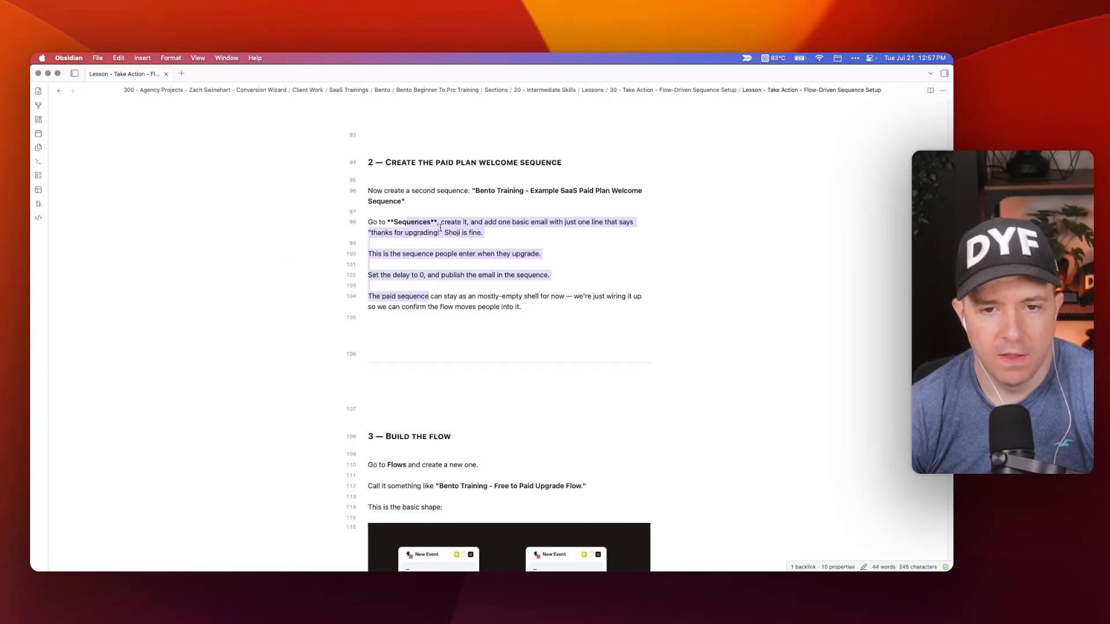
{"action": "left_click", "coordinate": [453, 254]}
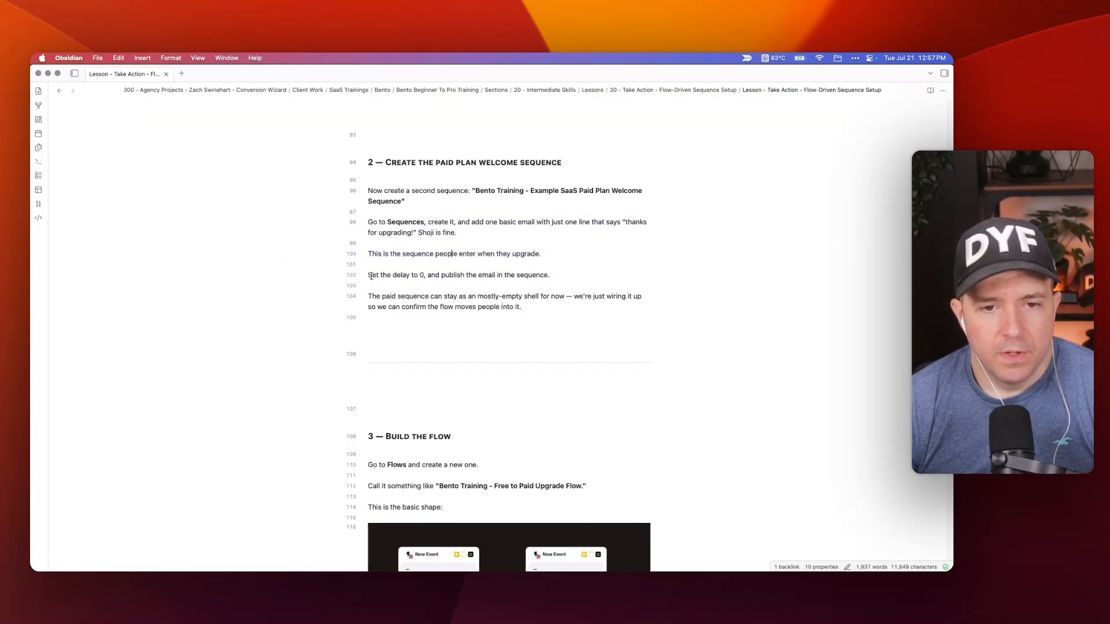
{"action": "left_click_drag", "start_coordinate": [371, 275], "coordinate": [533, 275]}
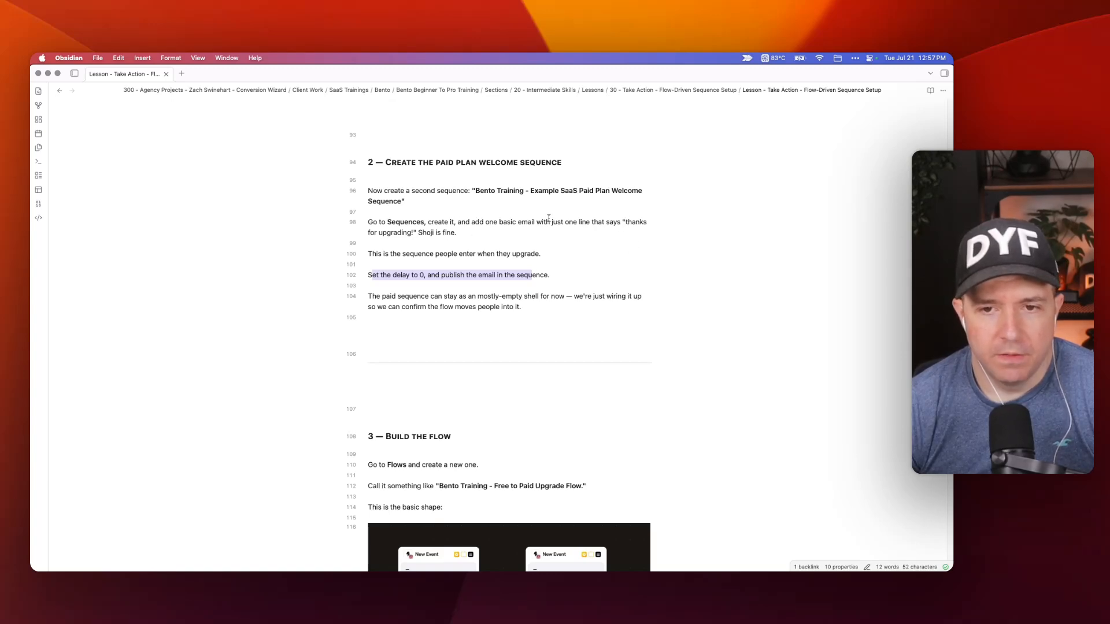
{"action": "key", "text": "super+Tab"}
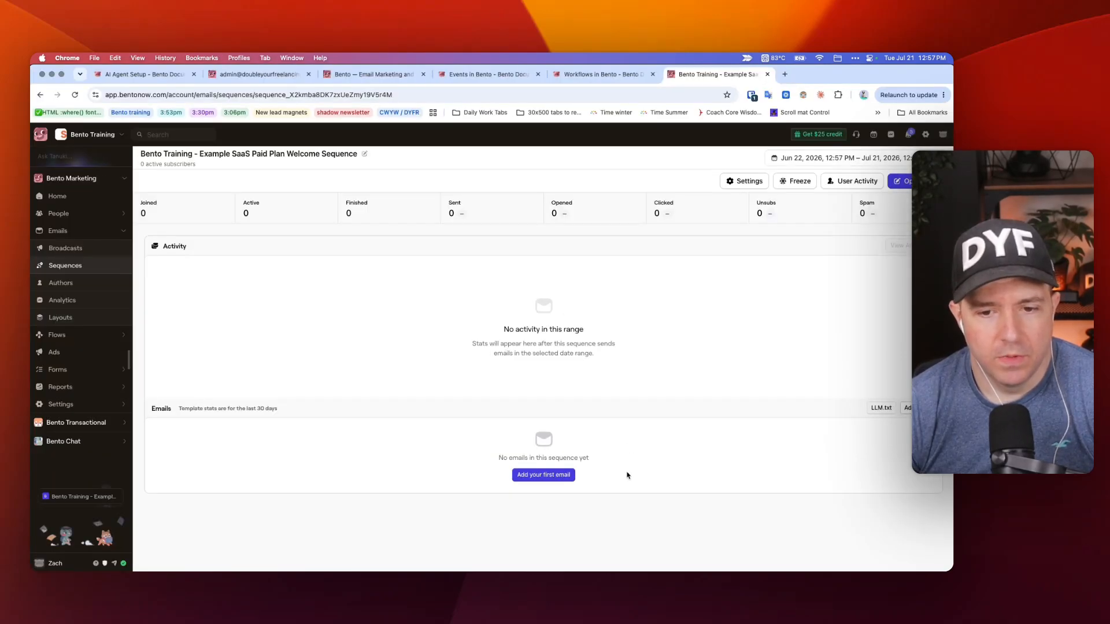
- Add the sequence's first email and generate it with AI from the prompt "Thank them for buying a paid plan. can be placeholder"
{"action": "left_click", "coordinate": [554, 480]}
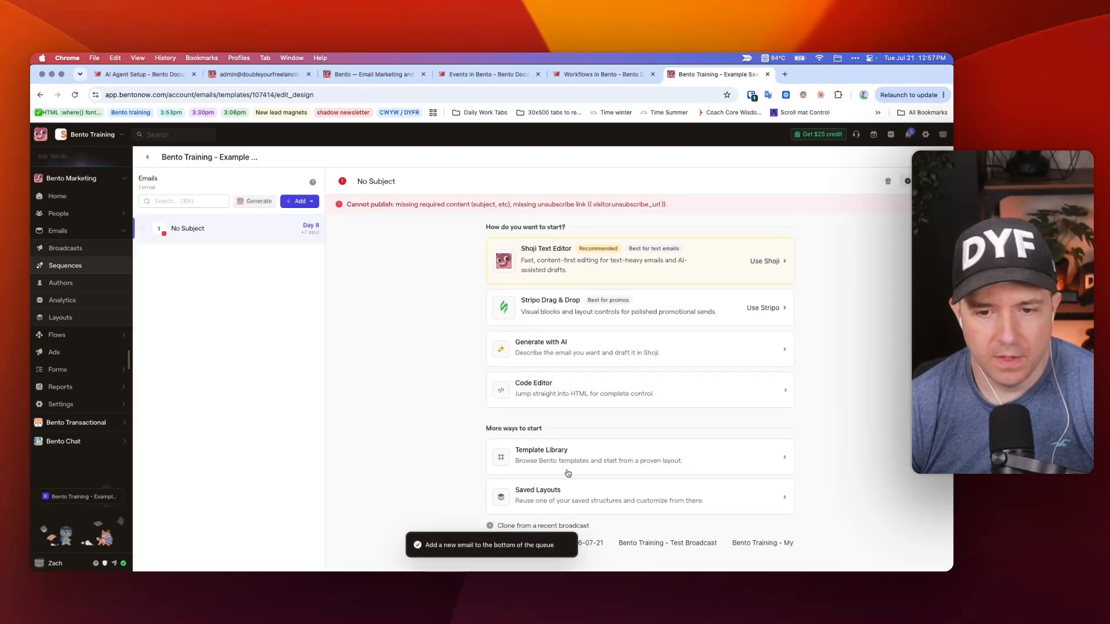
{"action": "left_click", "coordinate": [526, 352]}
{"action": "type", "text": "Than"}
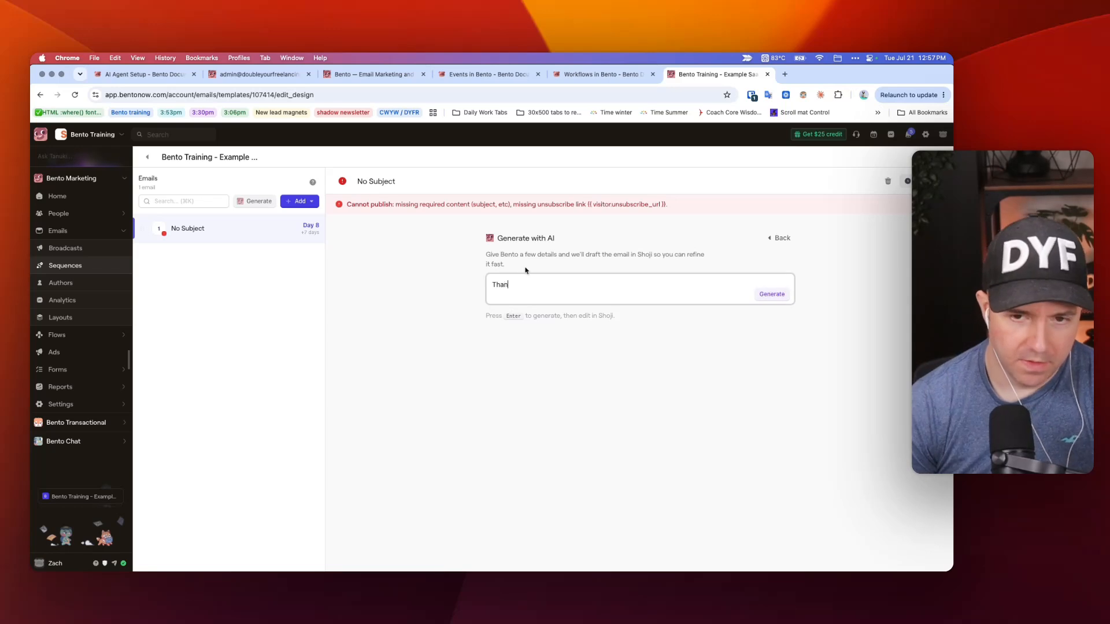
{"action": "type", "text": "k them for buyin"}
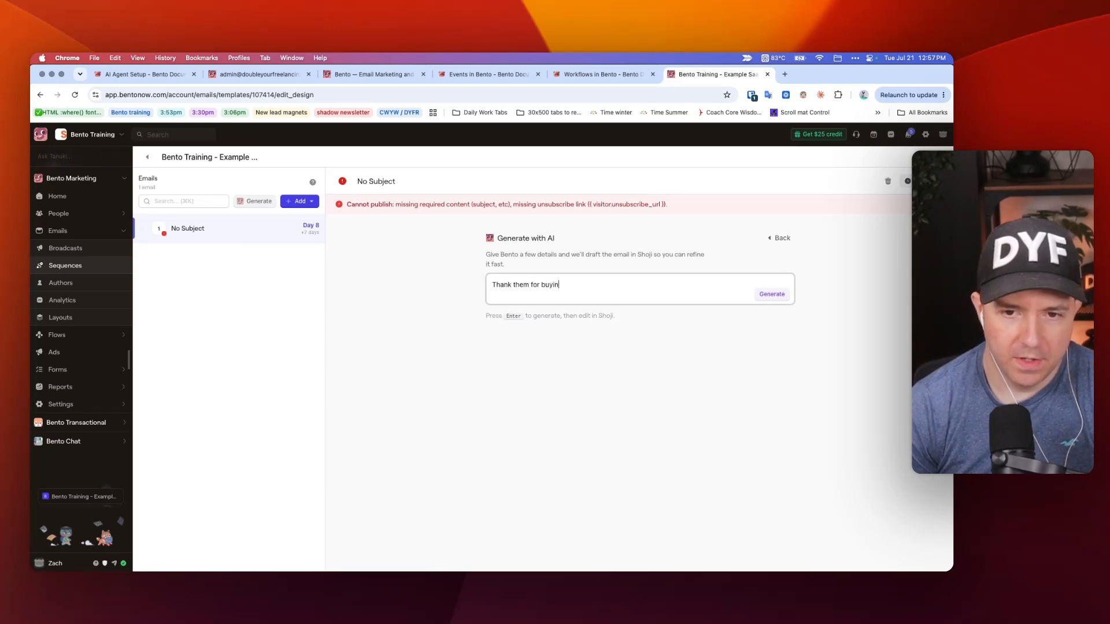
{"action": "type", "text": "g a paid plan. ca"}
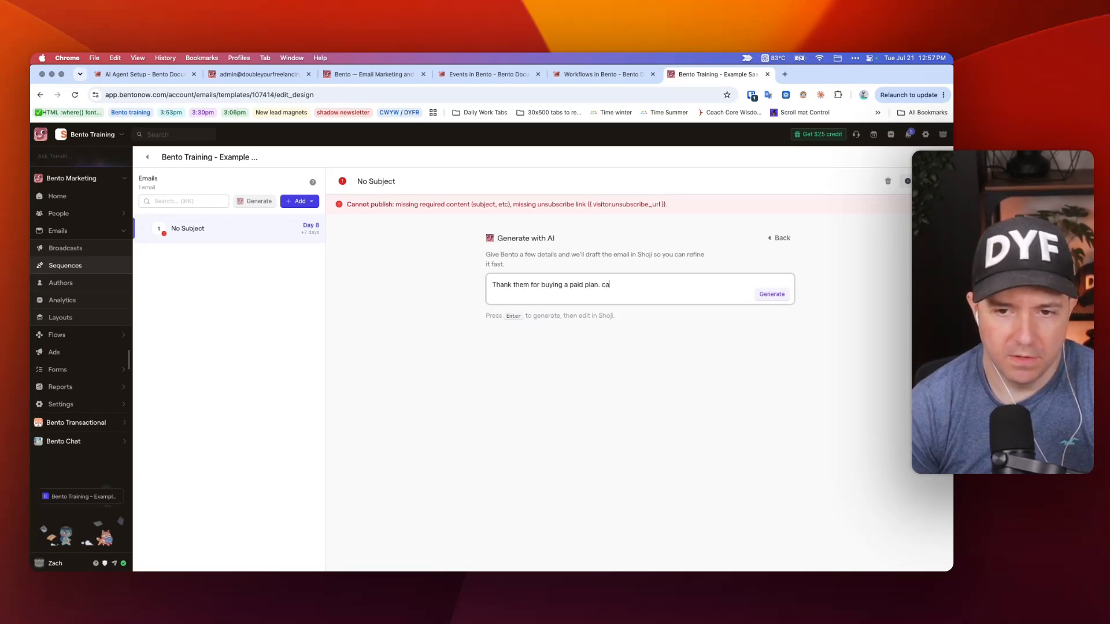
{"action": "type", "text": "n be placeholder"}
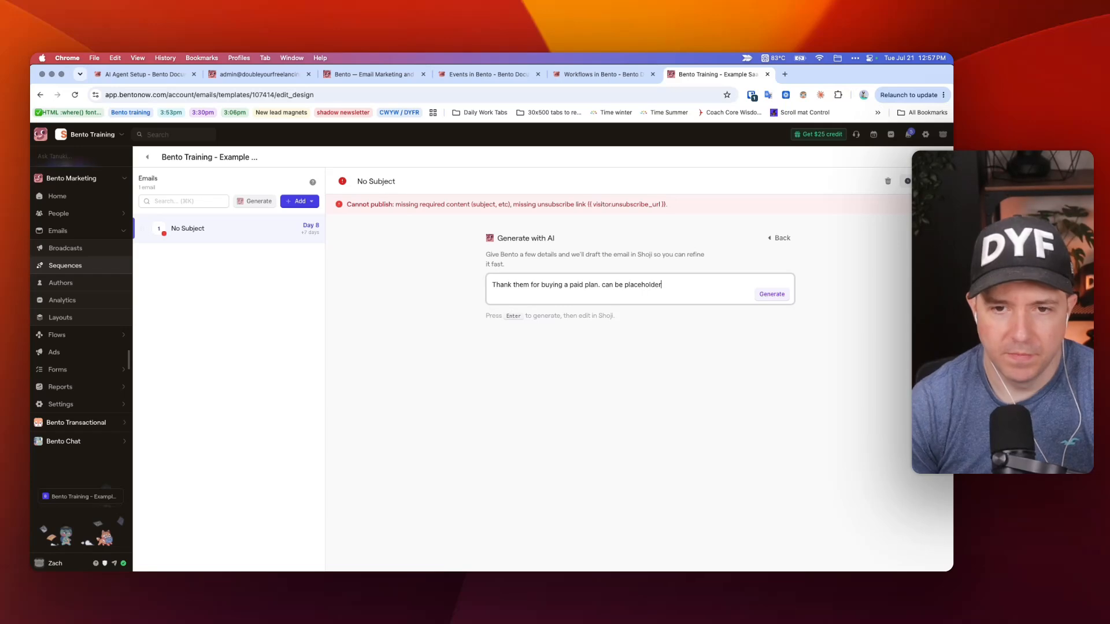
{"action": "left_click", "coordinate": [767, 294]}
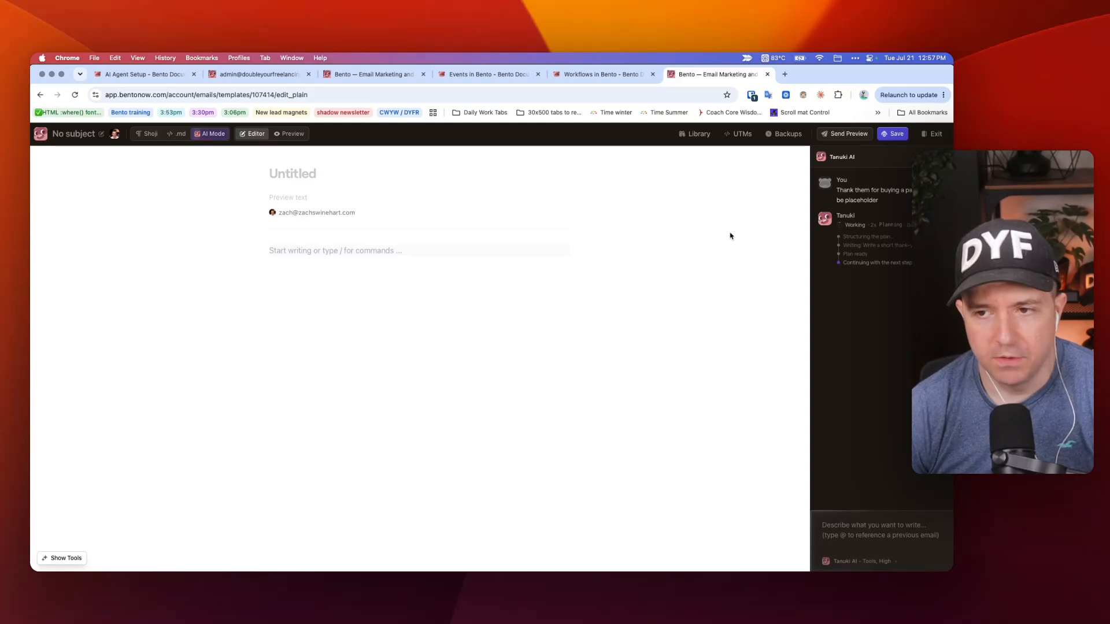
- Take the thank-you line from the Obsidian lesson, set the email's subject in Bento to "thanks for upgrading!", and save and exit the email
{"action": "key", "text": "super+Tab"}
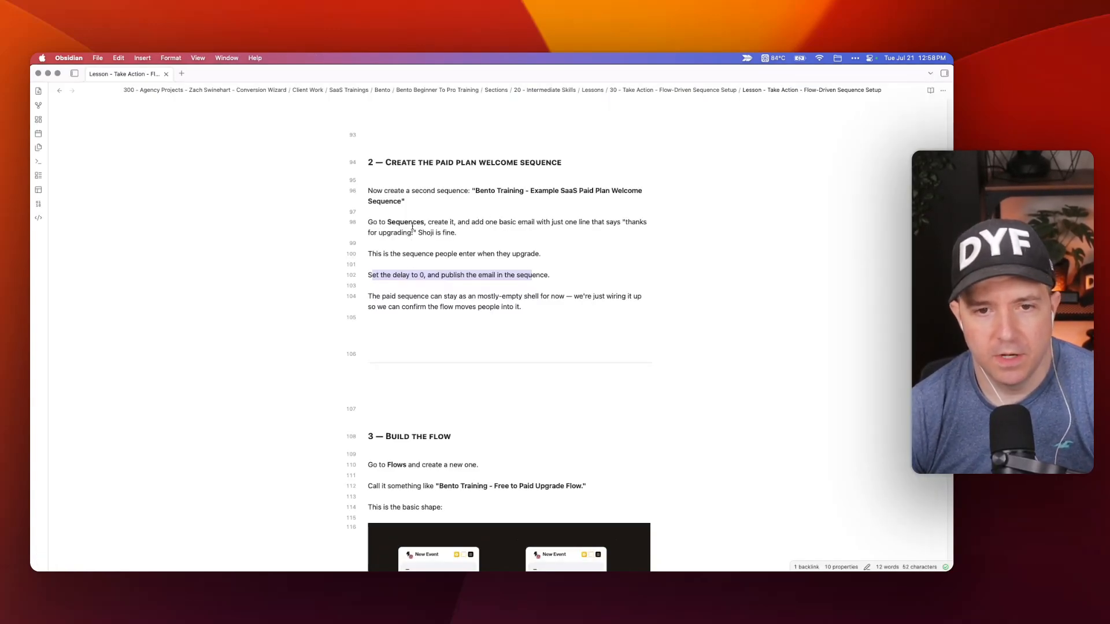
{"action": "key", "text": "super+Tab"}
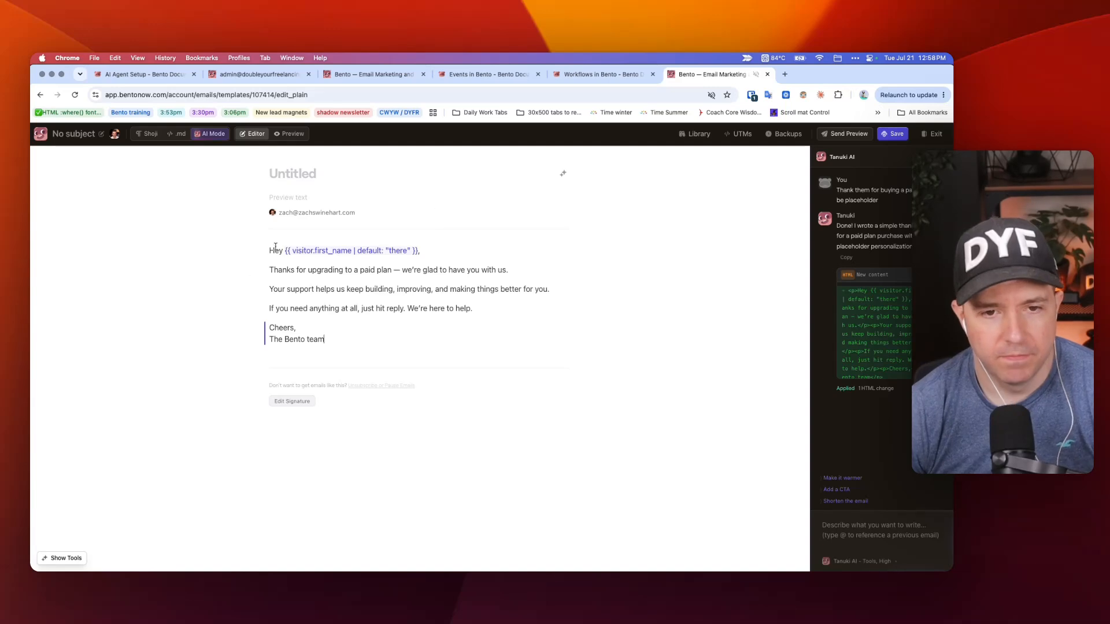
{"action": "key", "text": "super+Tab"}
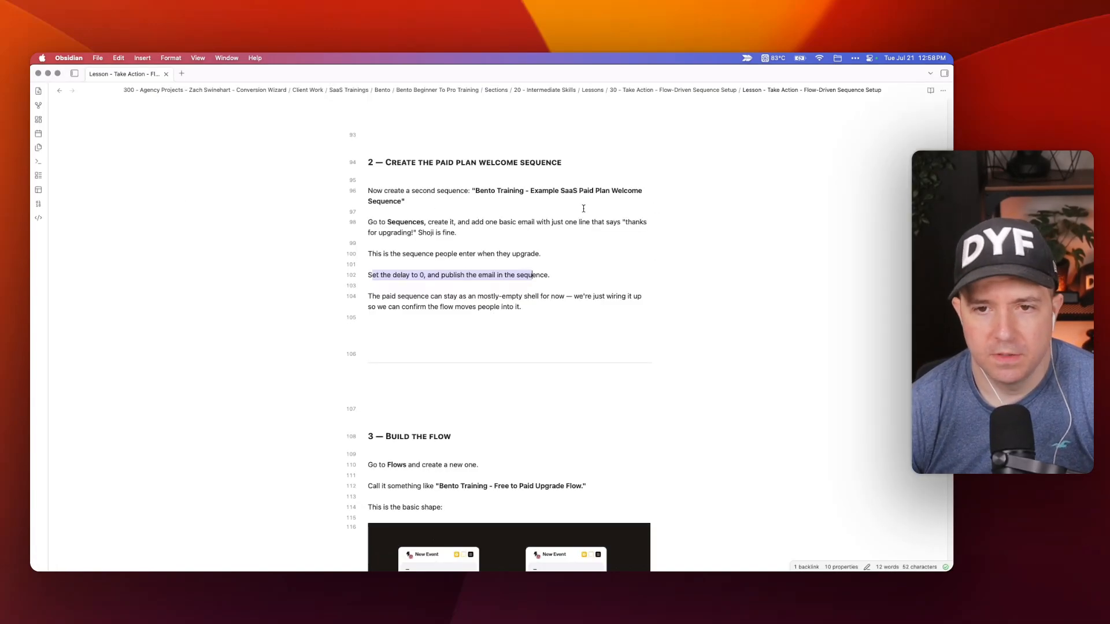
{"action": "left_click", "coordinate": [412, 234], "text": "shift"}
{"action": "key", "text": "super+Tab"}
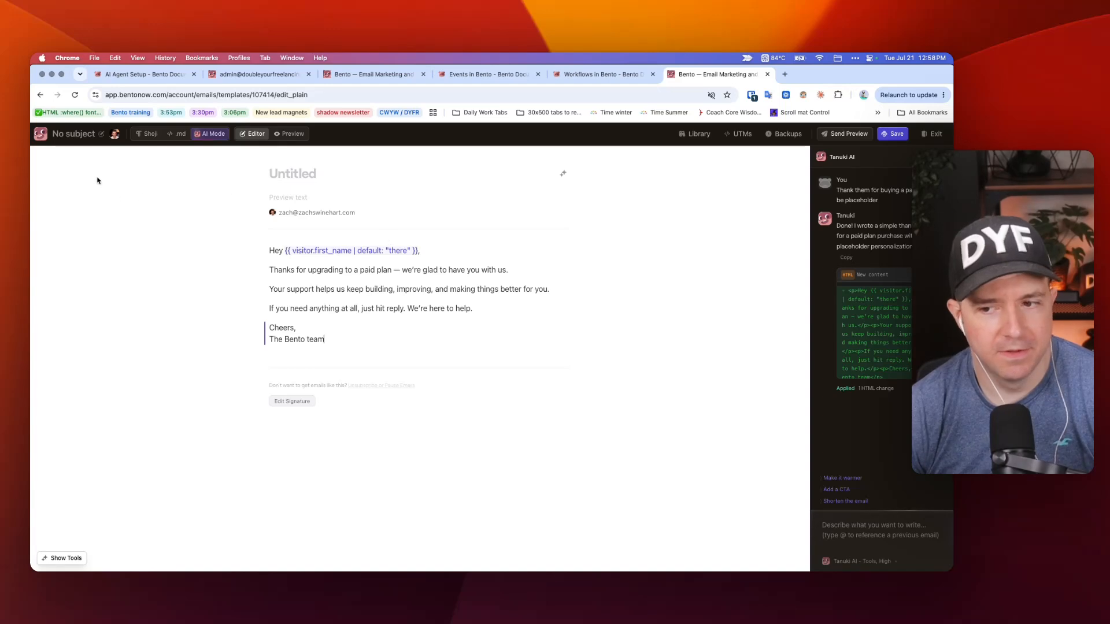
{"action": "left_click", "coordinate": [94, 137]}
{"action": "type", "text": "thanks for upgrading!"}
{"action": "key", "text": "Return"}
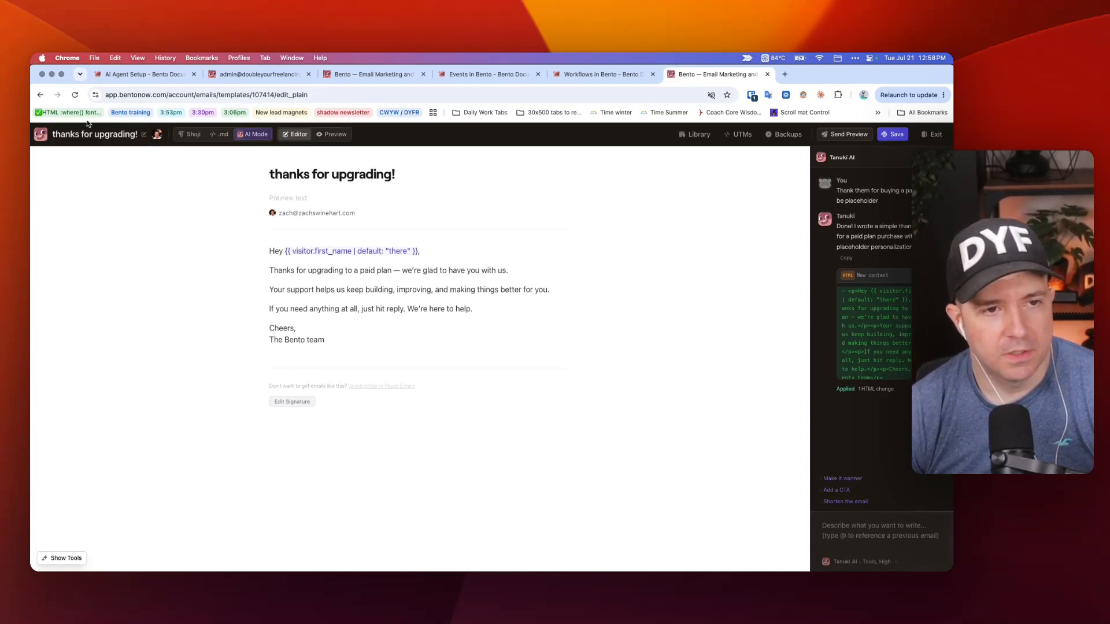
{"action": "left_click", "coordinate": [896, 136]}
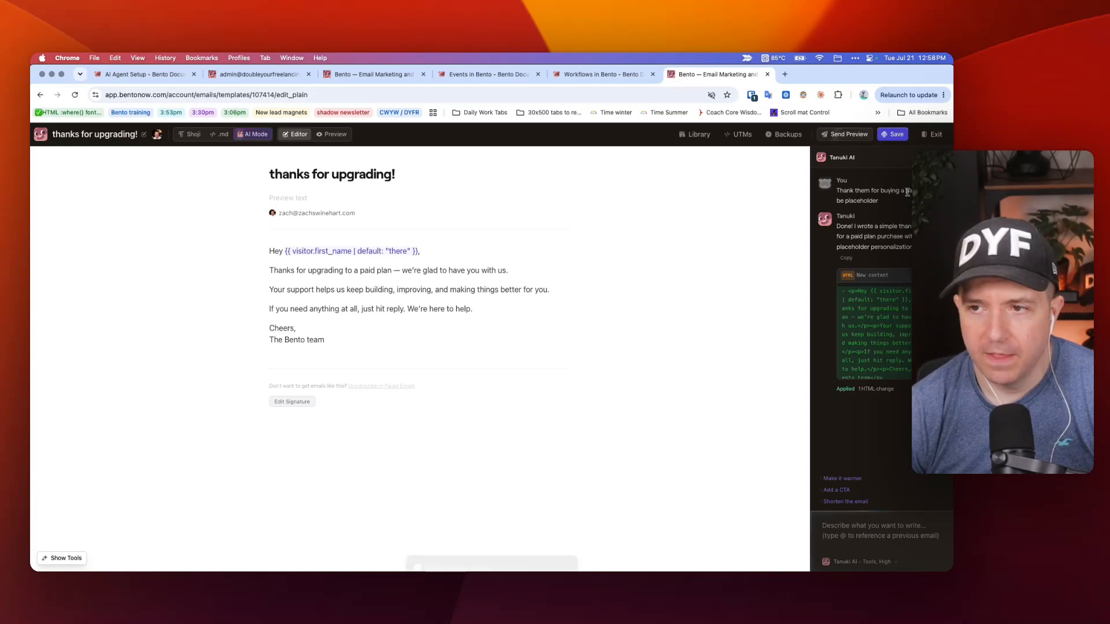
{"action": "left_click", "coordinate": [934, 135]}
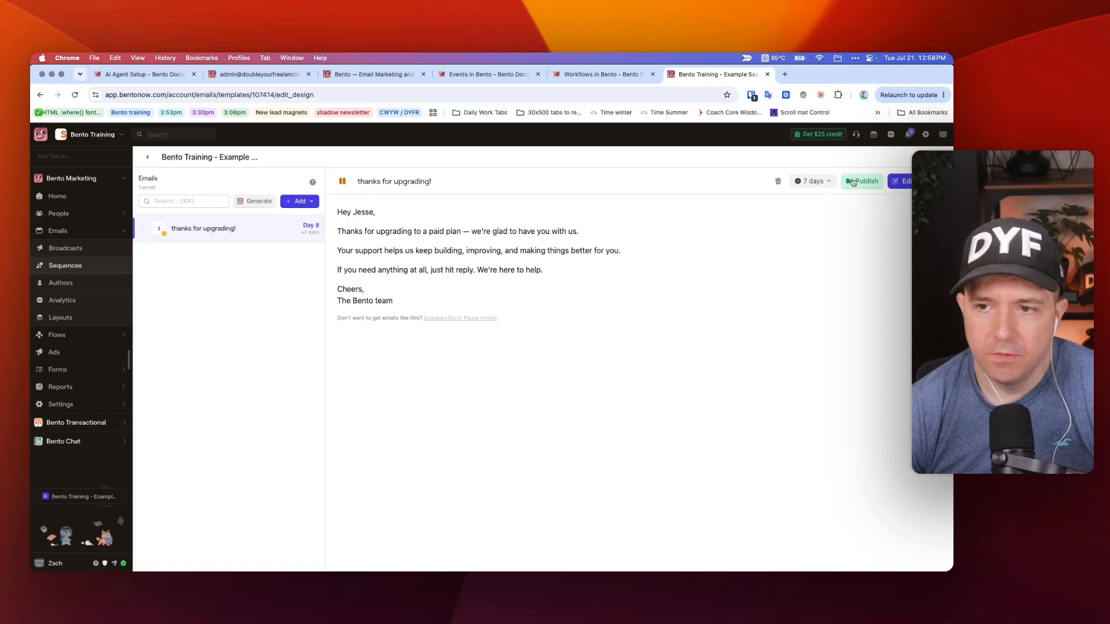
- Set the "thanks for upgrading!" email's delay to Instantly and publish it
{"action": "left_click", "coordinate": [812, 181]}
{"action": "left_click", "coordinate": [815, 224]}
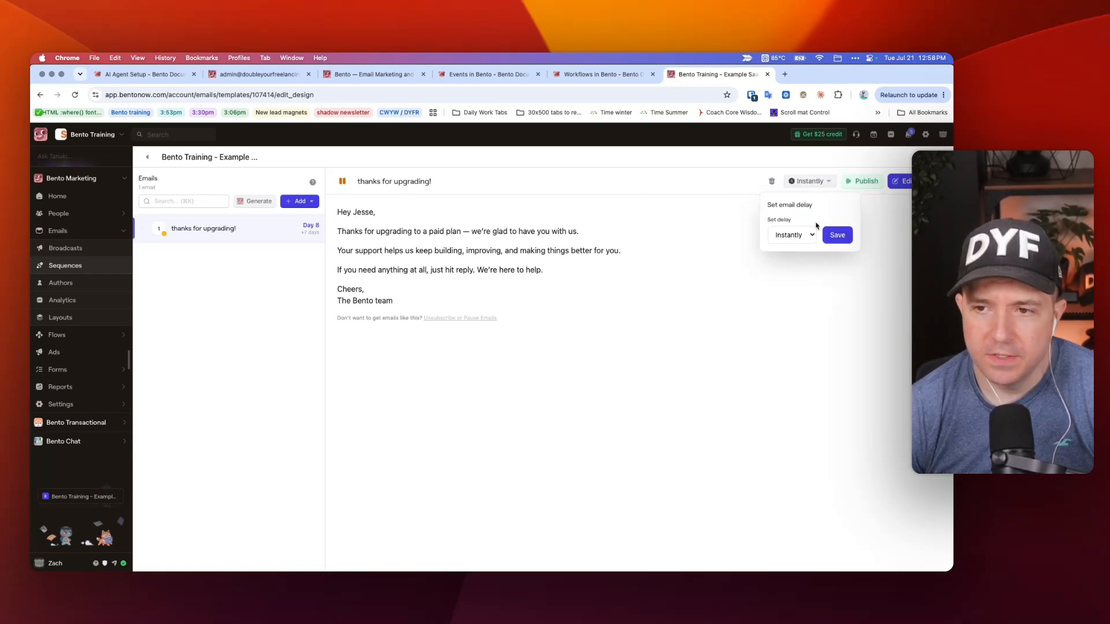
{"action": "left_click", "coordinate": [862, 180]}
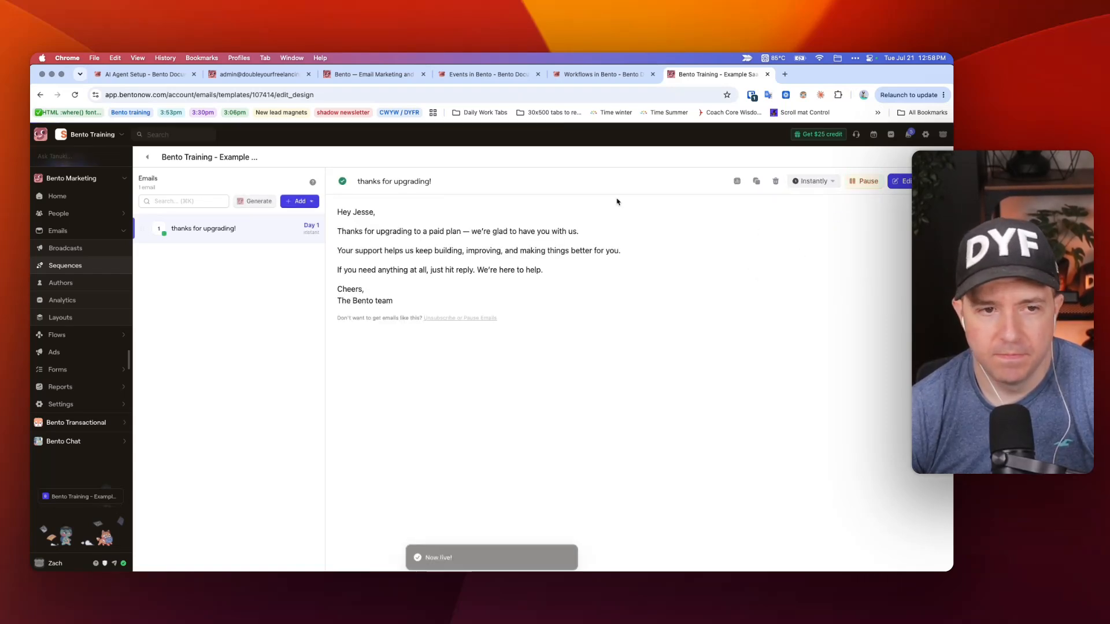
- Switch to Obsidian, reread the lesson's section on creating the paid plan welcome sequence, and return to Bento
{"action": "key", "text": "super+Tab"}
{"action": "left_click_drag", "start_coordinate": [435, 203], "coordinate": [476, 293]}
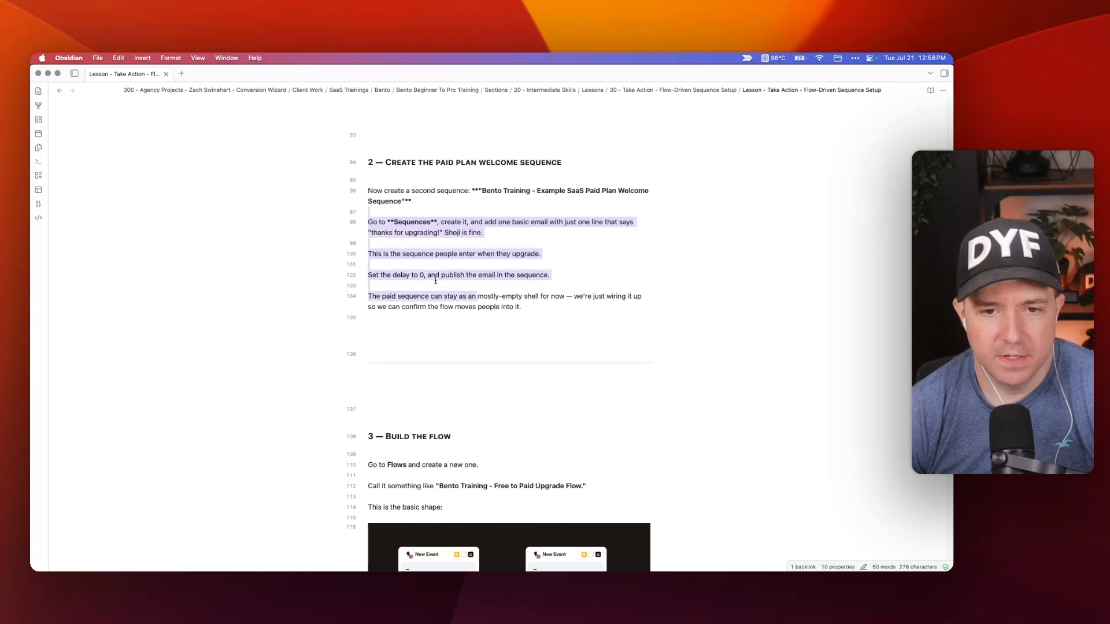
{"action": "left_click", "coordinate": [405, 279]}
{"action": "left_click_drag", "start_coordinate": [393, 272], "coordinate": [537, 275]}
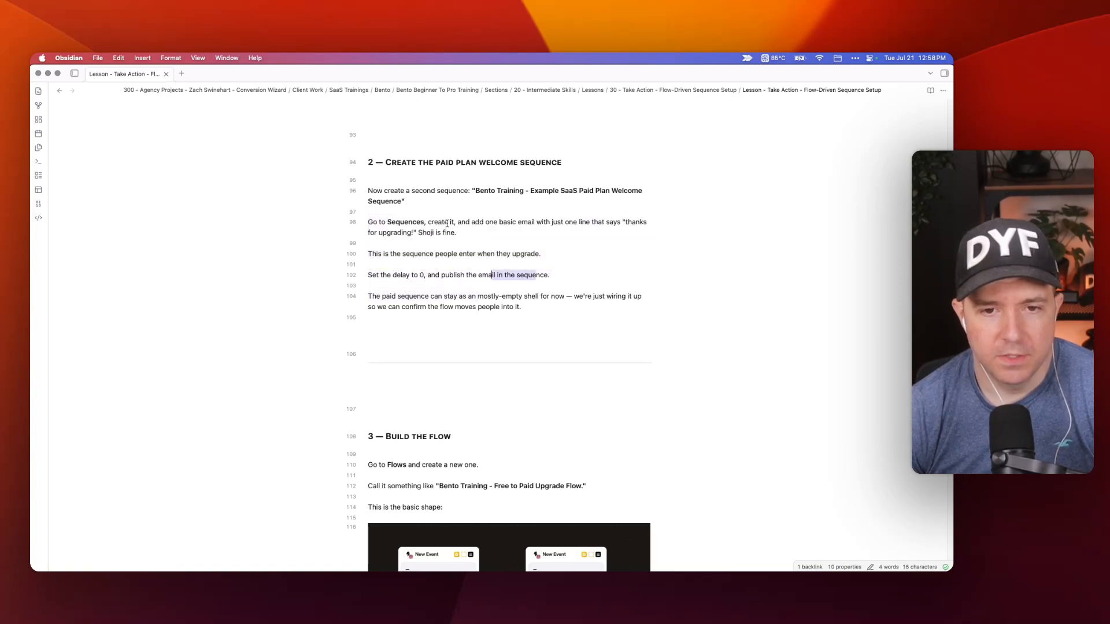
{"action": "left_click_drag", "start_coordinate": [447, 223], "coordinate": [425, 233]}
{"action": "left_click_drag", "start_coordinate": [506, 254], "coordinate": [461, 254]}
{"action": "left_click_drag", "start_coordinate": [500, 307], "coordinate": [444, 297]}
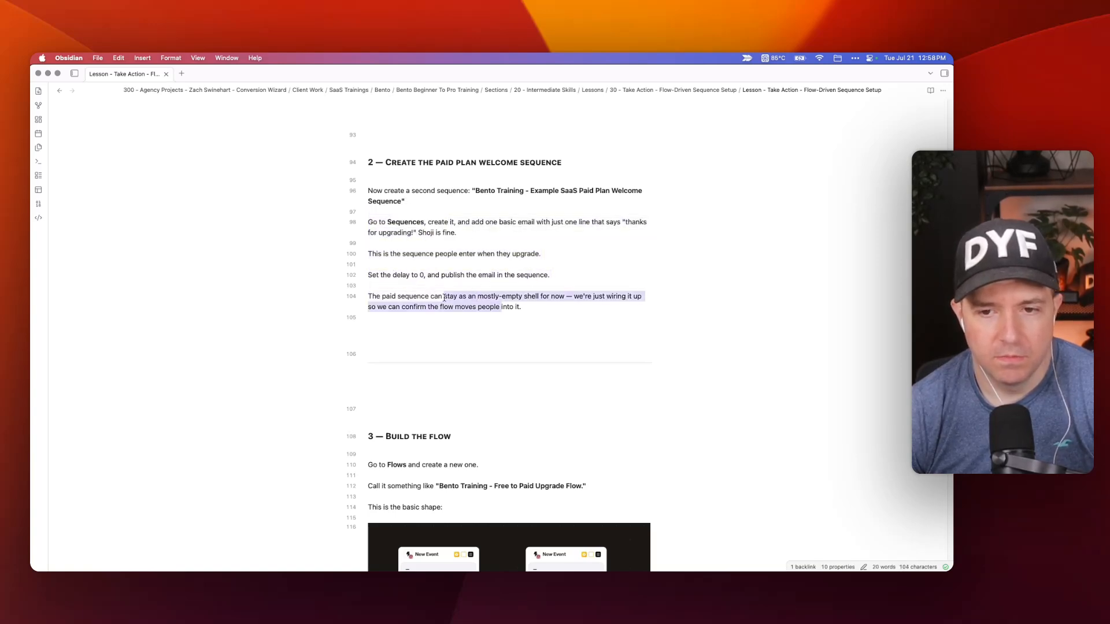
{"action": "key", "text": "super+Tab"}
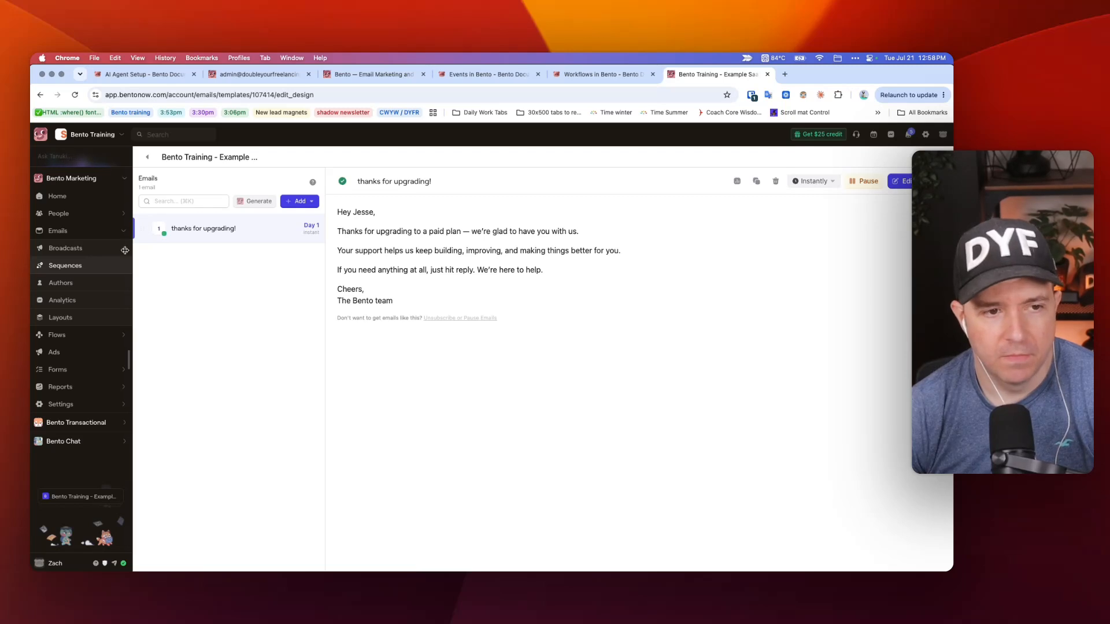
- Open Bento's flows overview, copy the flow name "Bento Training - Free to Paid Upgrade Flow" from the Obsidian lesson, and return to Bento
{"action": "left_click", "coordinate": [83, 267]}
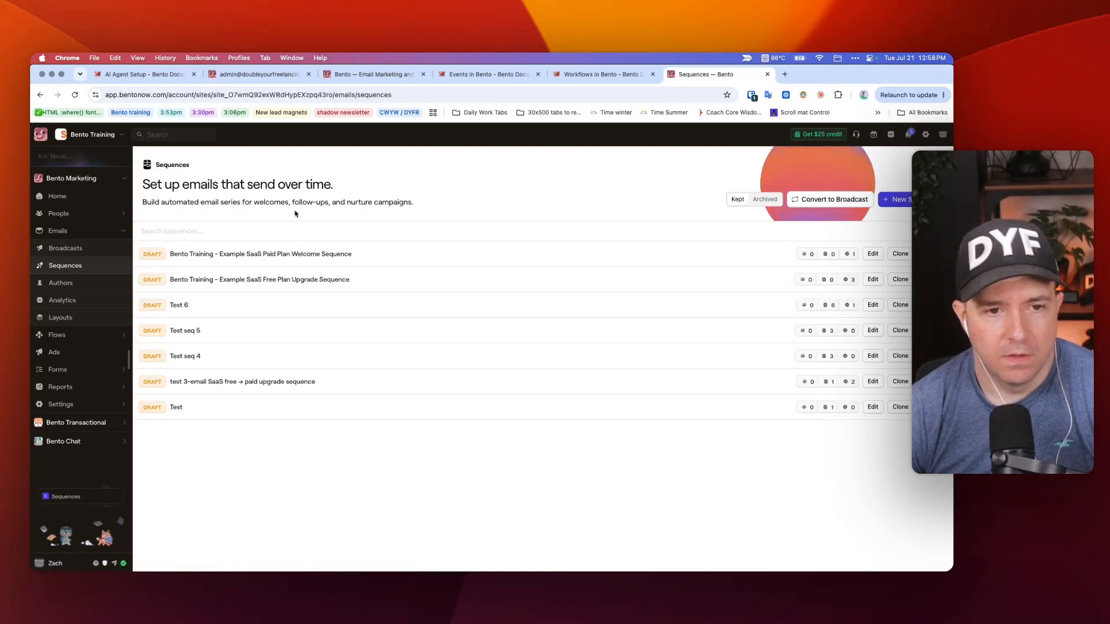
{"action": "left_click", "coordinate": [56, 335]}
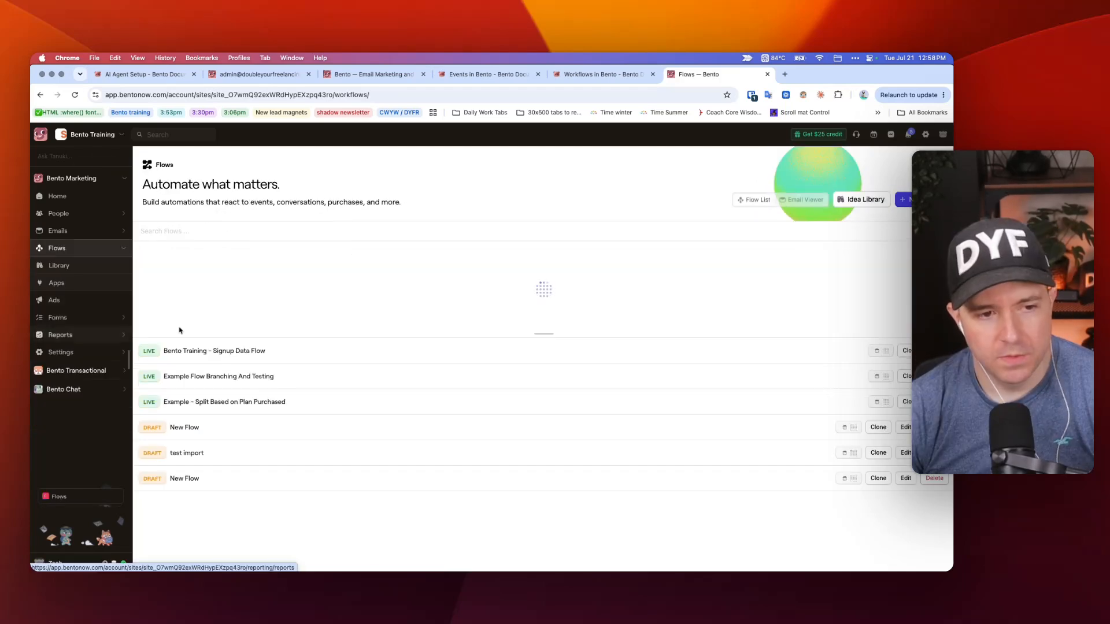
{"action": "key", "text": "super+Tab"}
{"action": "left_click", "coordinate": [110, 312]}
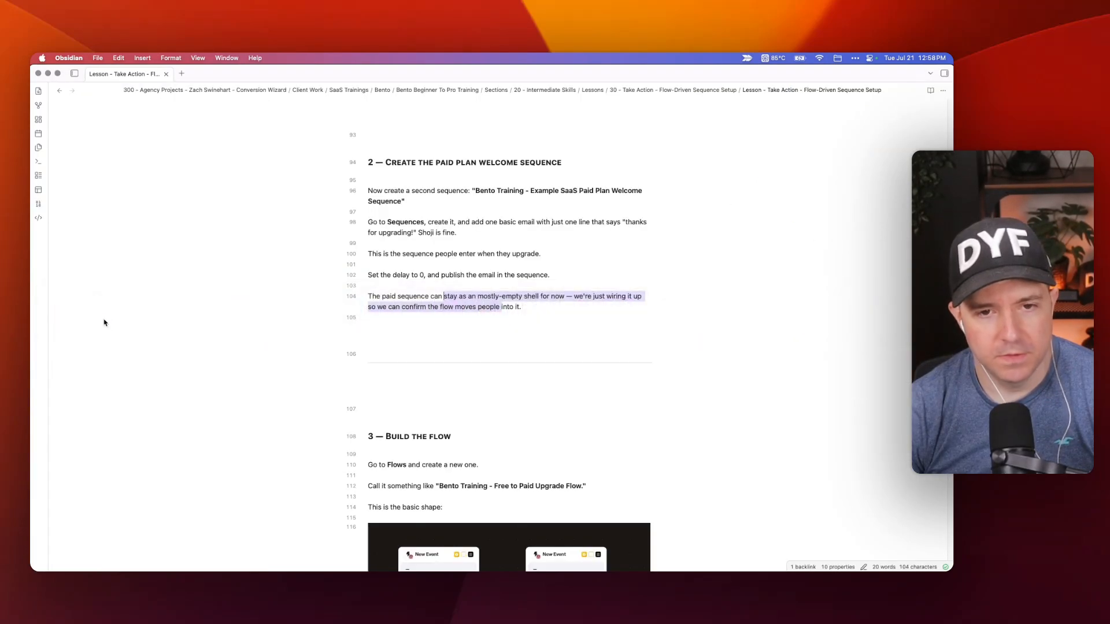
{"action": "scroll", "coordinate": [453, 206], "scroll_direction": "down", "scroll_amount": 5}
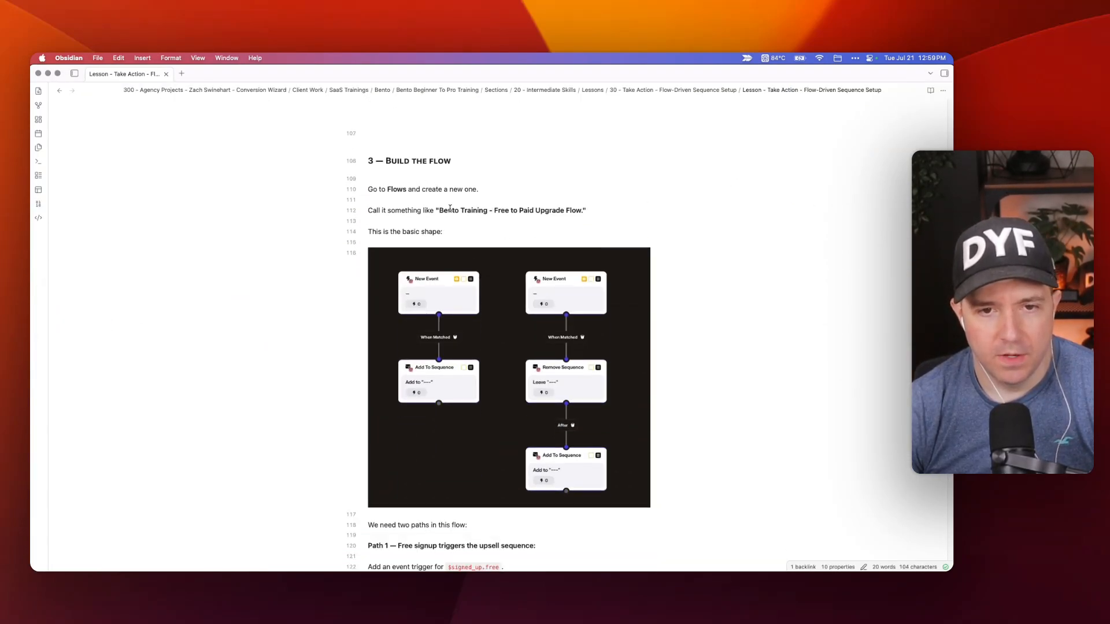
{"action": "left_click", "coordinate": [442, 211]}
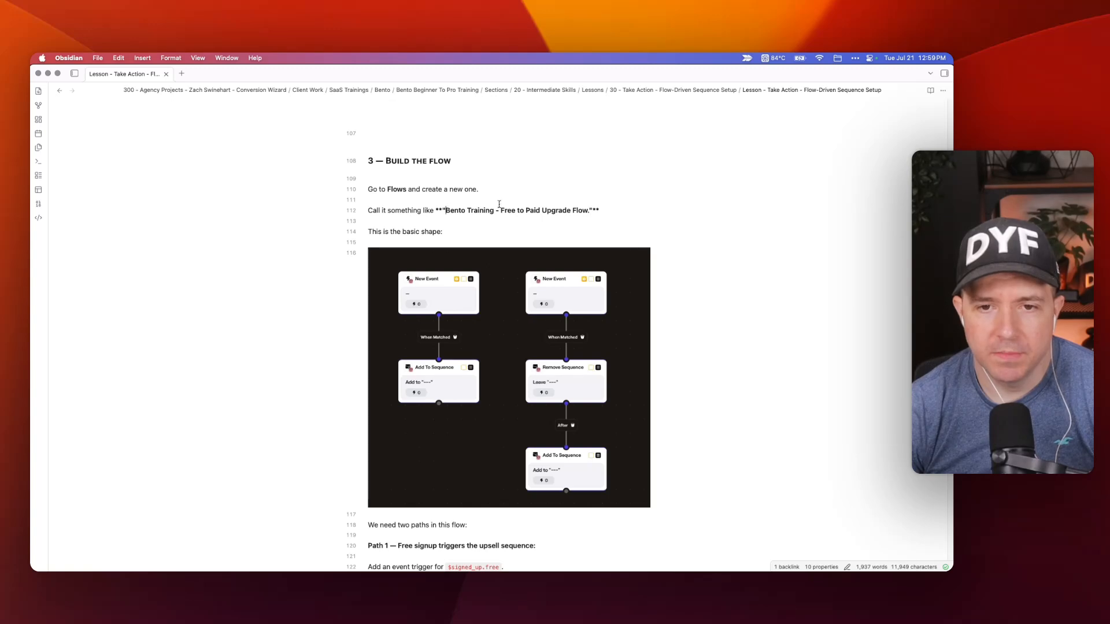
{"action": "left_click", "coordinate": [588, 210], "text": "shift"}
{"action": "key", "text": "super+c"}
{"action": "key", "text": "super+Tab"}
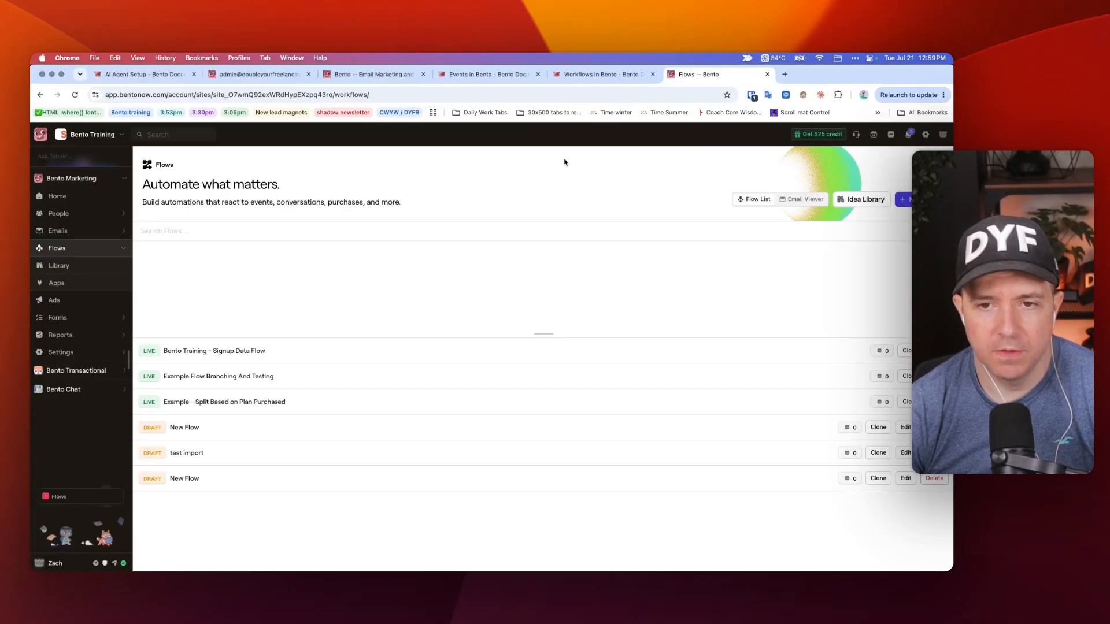
- Create a new flow and name it "Bento Training - Free to Paid Upgrade Flow"
{"action": "left_click", "coordinate": [905, 201]}
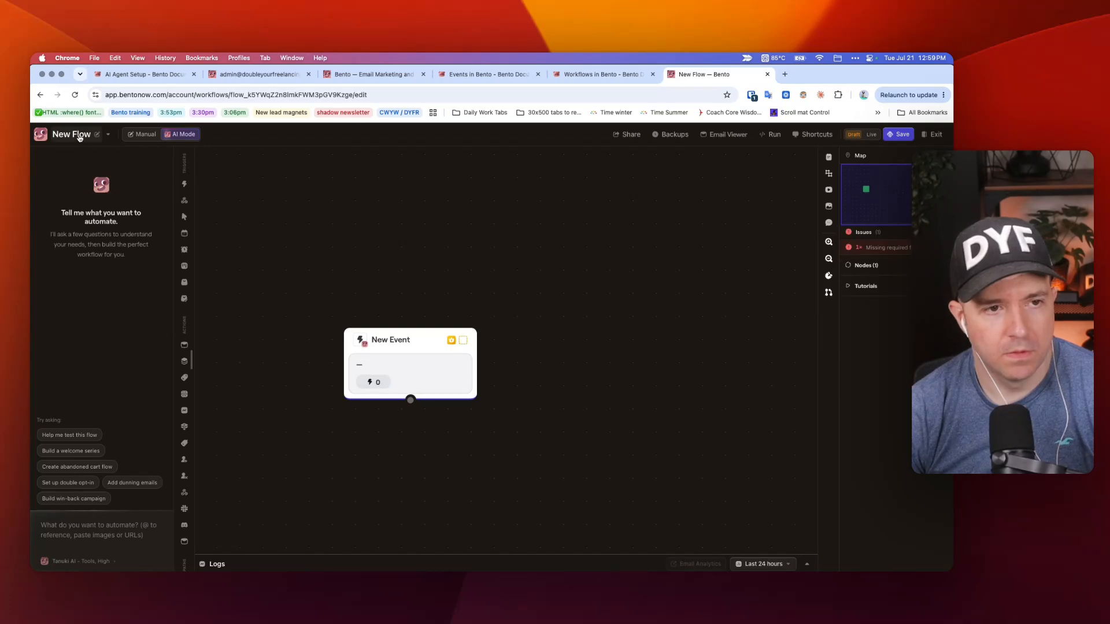
{"action": "left_click", "coordinate": [79, 137]}
{"action": "key", "text": "super+v"}
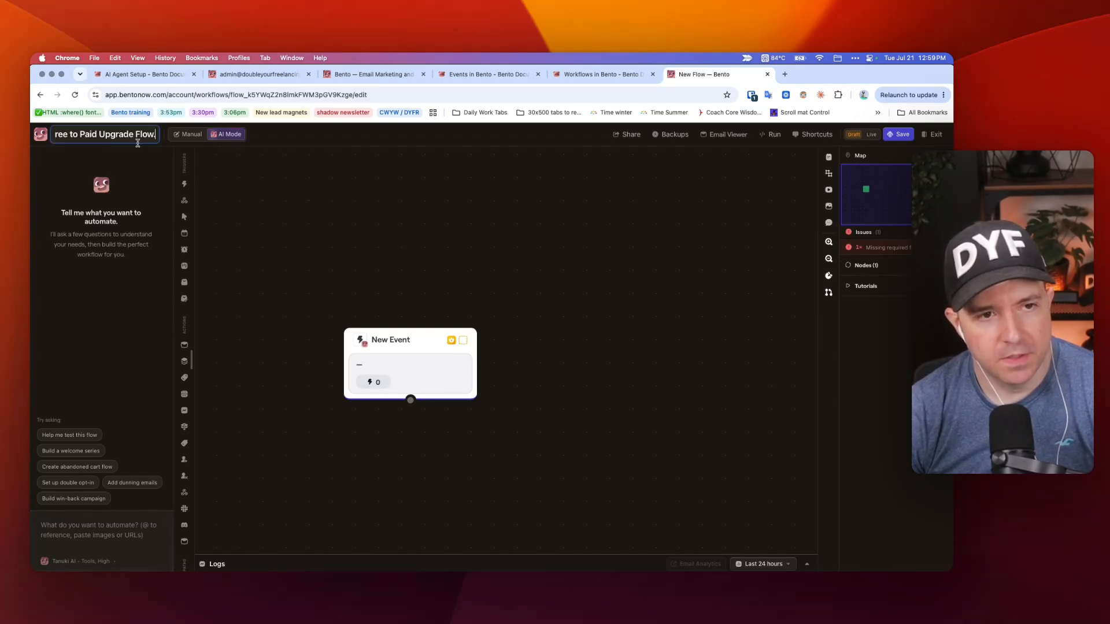
{"action": "key", "text": "BackSpace"}
{"action": "left_click", "coordinate": [257, 196]}
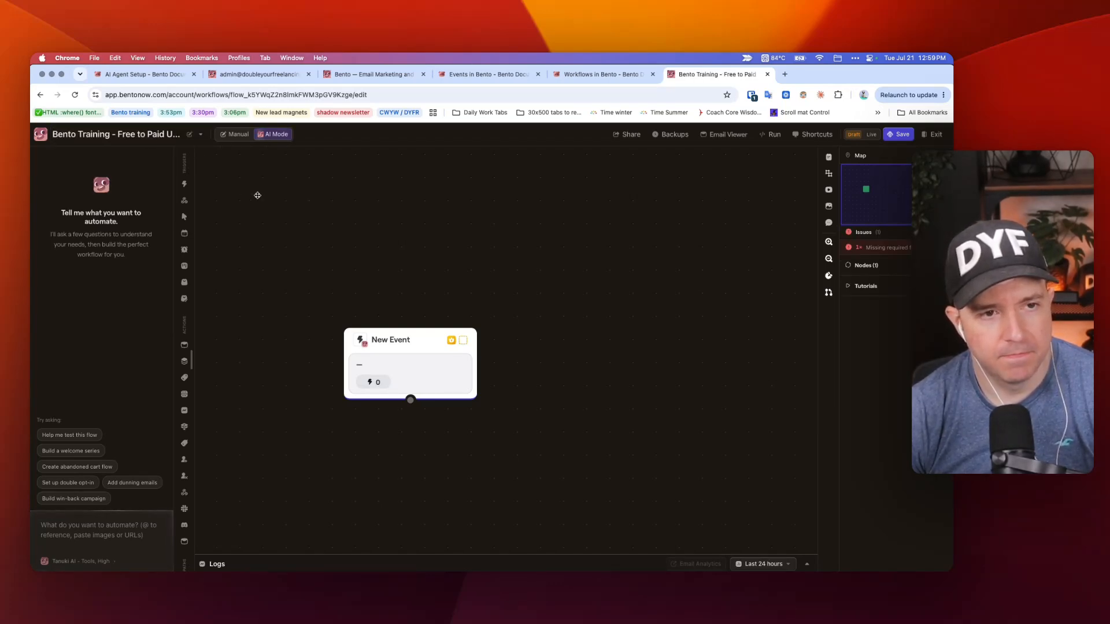
- Switch to Obsidian, examine the lesson's flow diagram and the instructions for its two paths, and return to the flow in Bento
{"action": "key", "text": "super+Tab"}
{"action": "scroll", "coordinate": [413, 212], "scroll_direction": "down", "scroll_amount": 4}
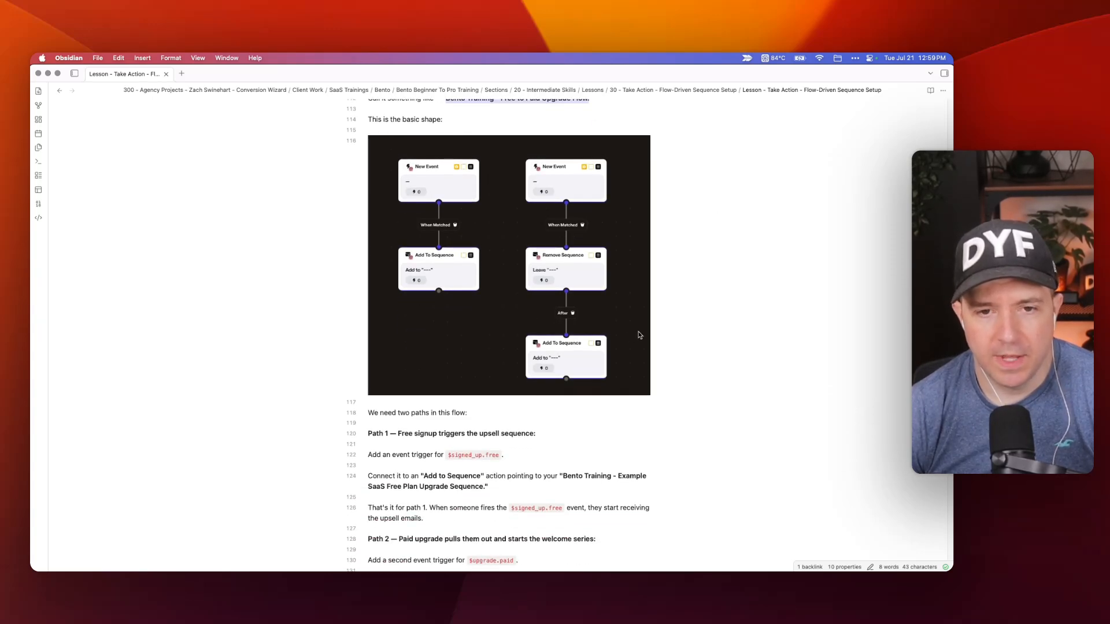
{"action": "scroll", "coordinate": [653, 335], "scroll_direction": "down", "scroll_amount": 5}
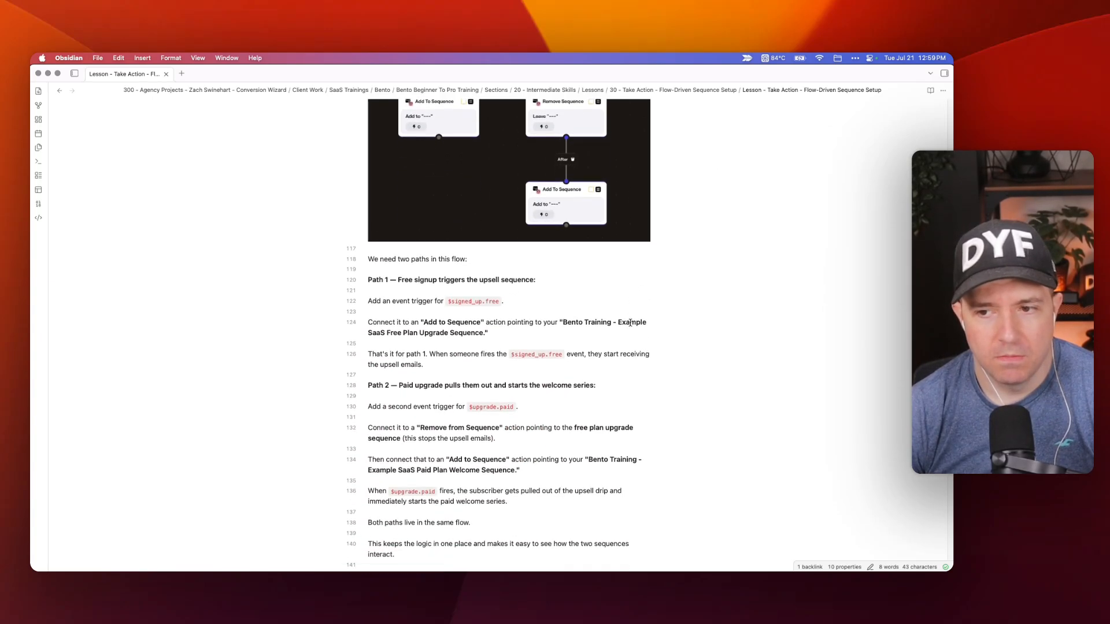
{"action": "scroll", "coordinate": [627, 325], "scroll_direction": "up", "scroll_amount": 9}
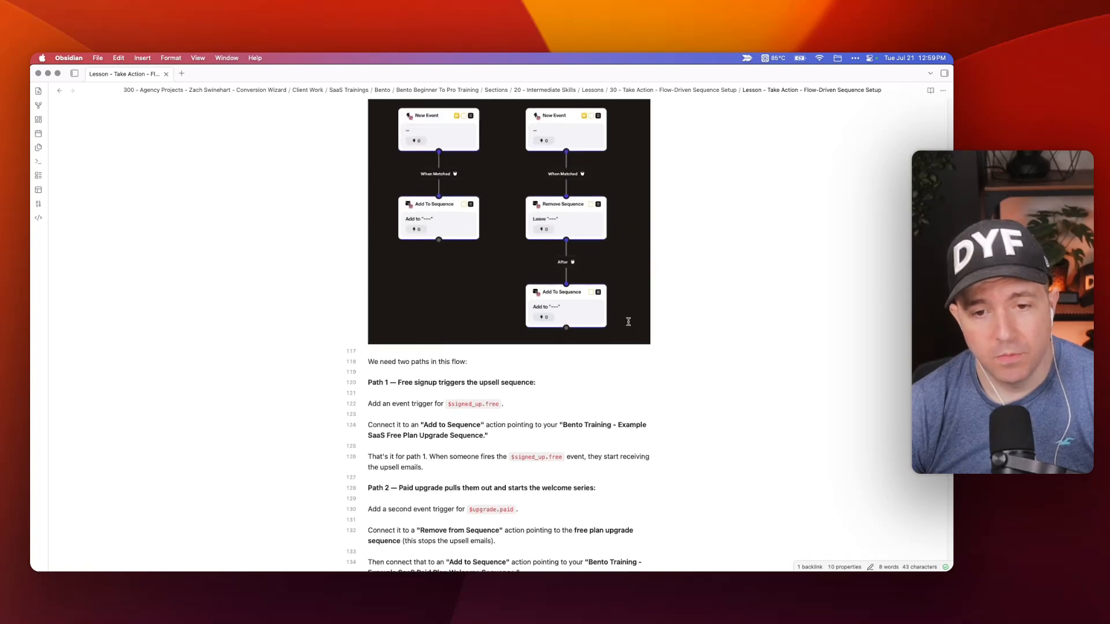
{"action": "scroll", "coordinate": [623, 328], "scroll_direction": "up", "scroll_amount": 1}
{"action": "scroll", "coordinate": [495, 272], "scroll_direction": "down", "scroll_amount": 2}
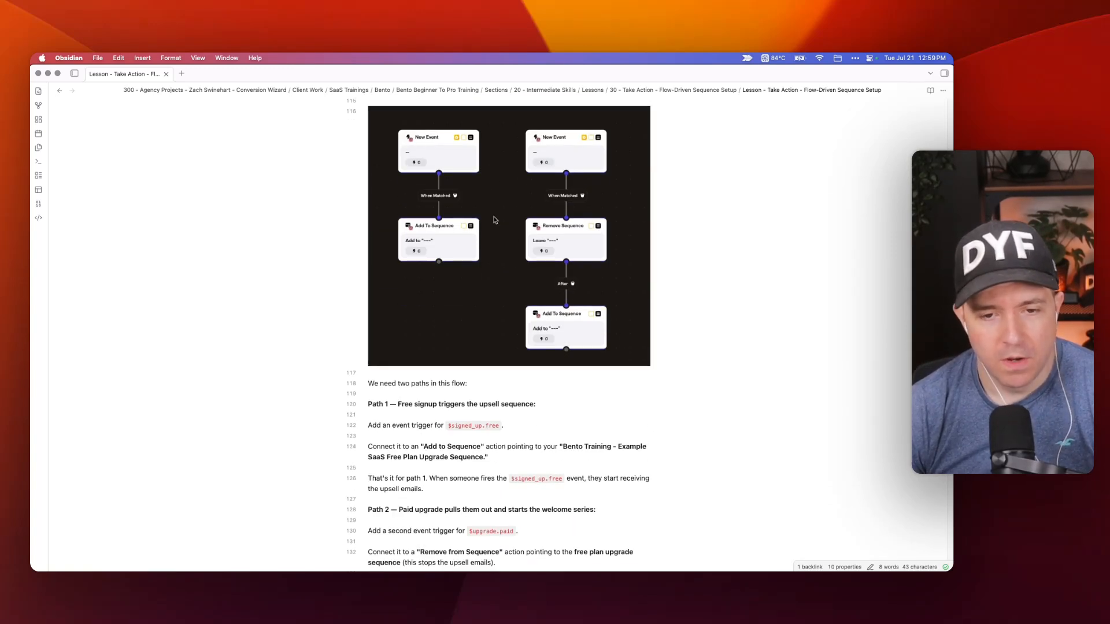
{"action": "scroll", "coordinate": [494, 221], "scroll_direction": "up", "scroll_amount": 2}
{"action": "scroll", "coordinate": [496, 220], "scroll_direction": "down", "scroll_amount": 1}
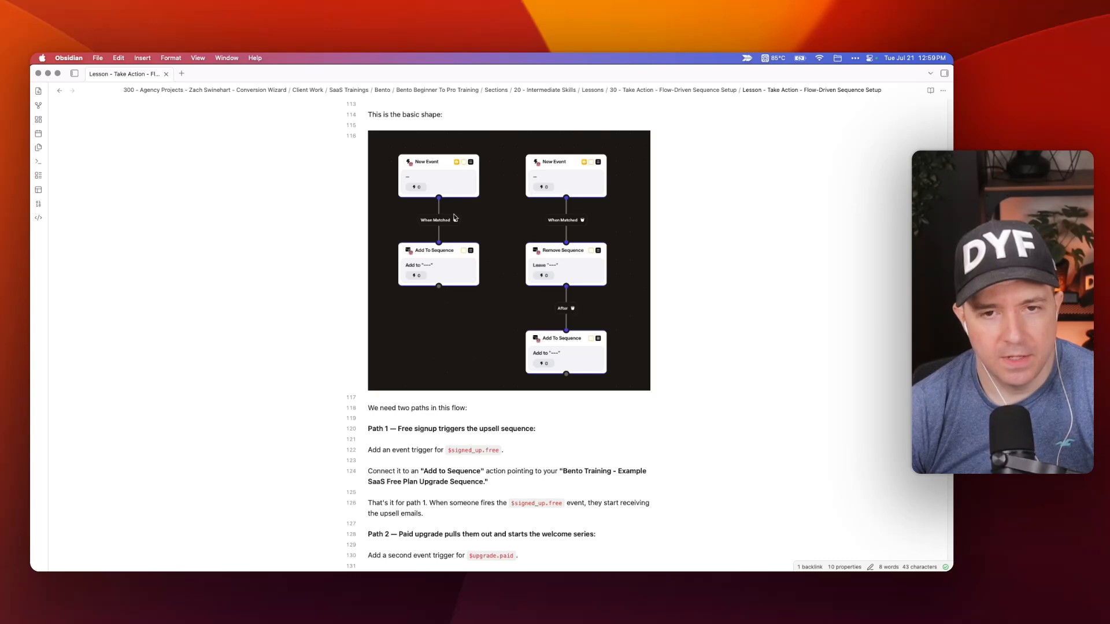
{"action": "key", "text": "super+Tab"}
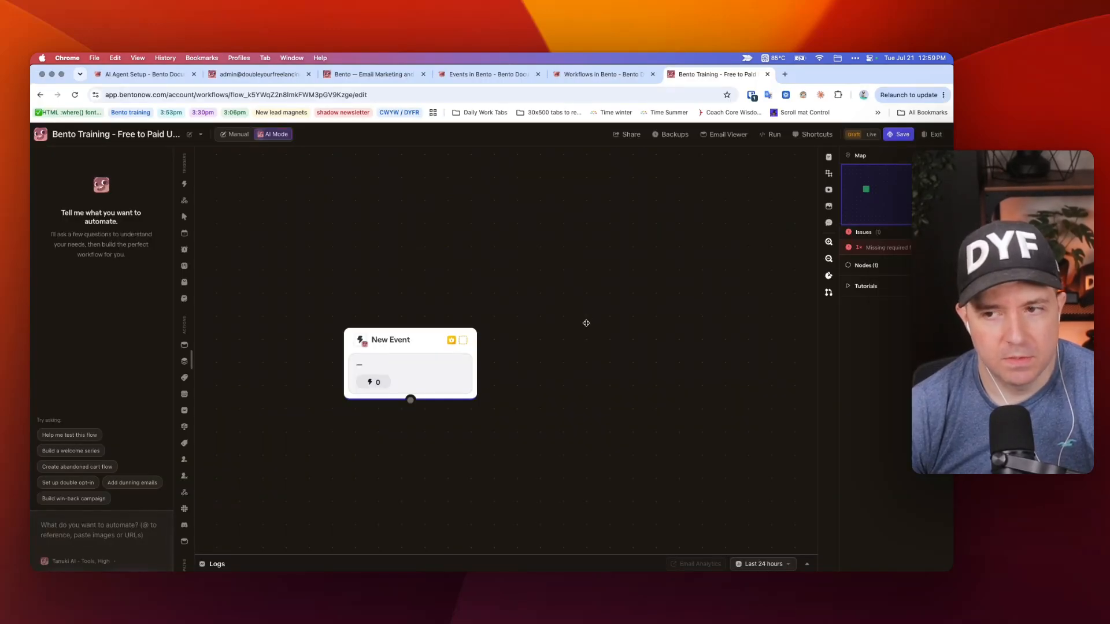
{"action": "scroll", "coordinate": [299, 327], "scroll_direction": "down", "scroll_amount": 4}
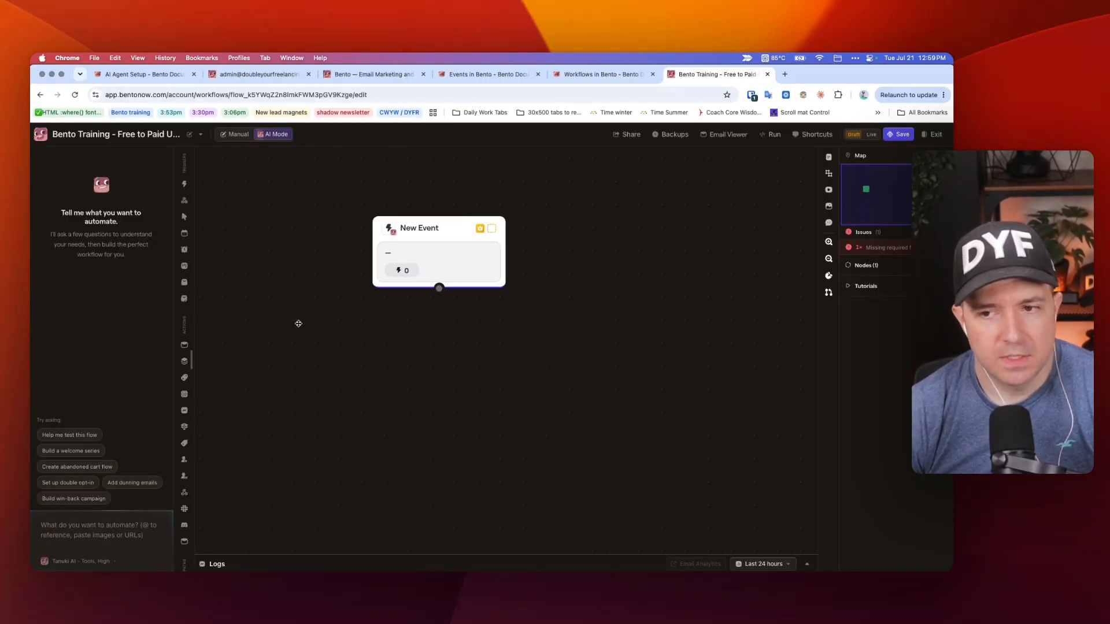
- Copy the free signup event name "$signed_up.free" from the Path 1 instructions in Obsidian and return to Bento
{"action": "key", "text": "super+Tab"}
{"action": "scroll", "coordinate": [391, 317], "scroll_direction": "down", "scroll_amount": 1}
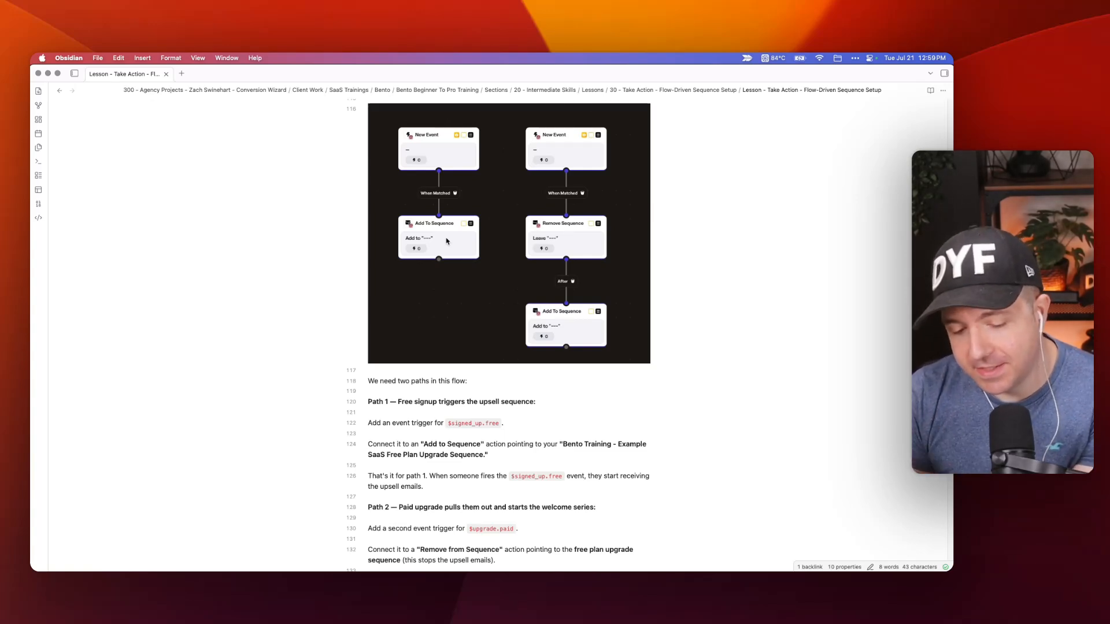
{"action": "scroll", "coordinate": [463, 410], "scroll_direction": "down", "scroll_amount": 2}
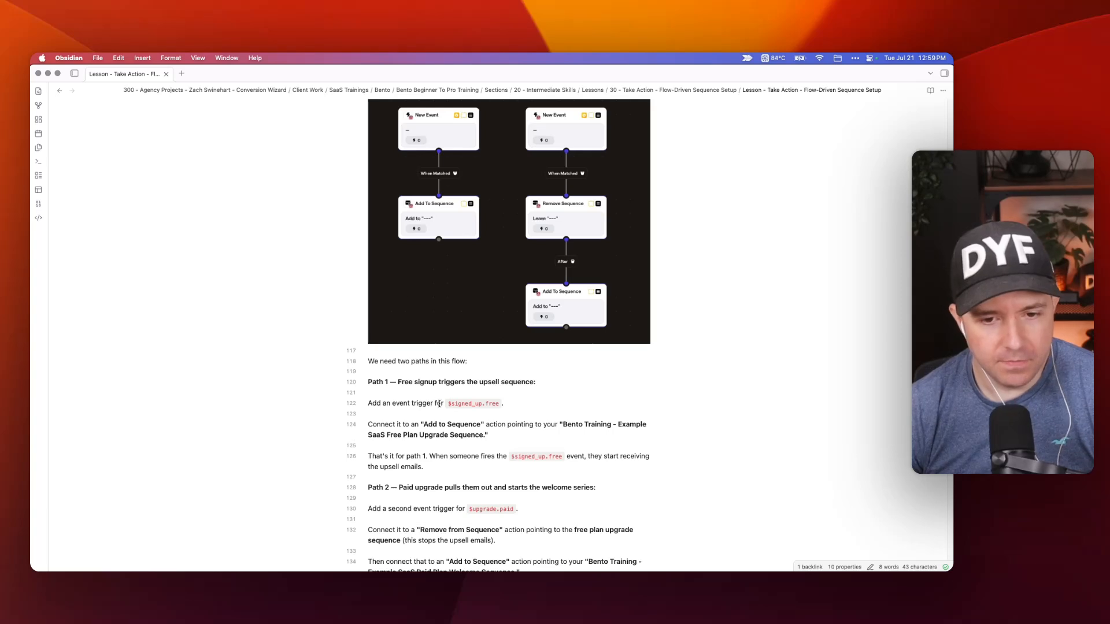
{"action": "left_click", "coordinate": [448, 403]}
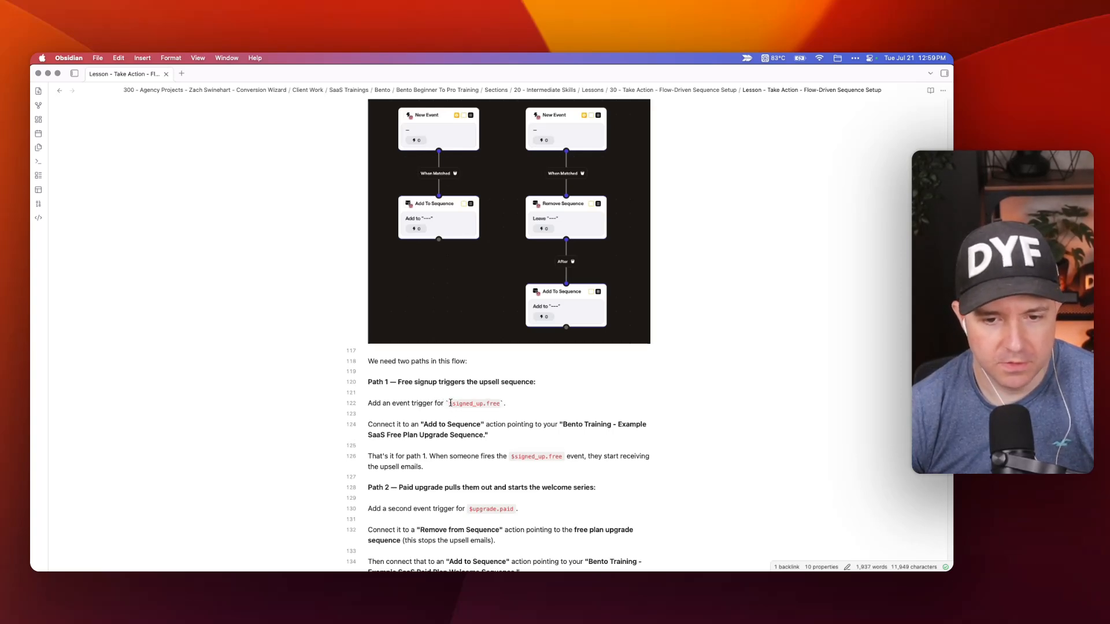
{"action": "left_click_drag", "start_coordinate": [450, 403], "coordinate": [501, 401]}
{"action": "key", "text": "super+c"}
{"action": "key", "text": "super+Tab"}
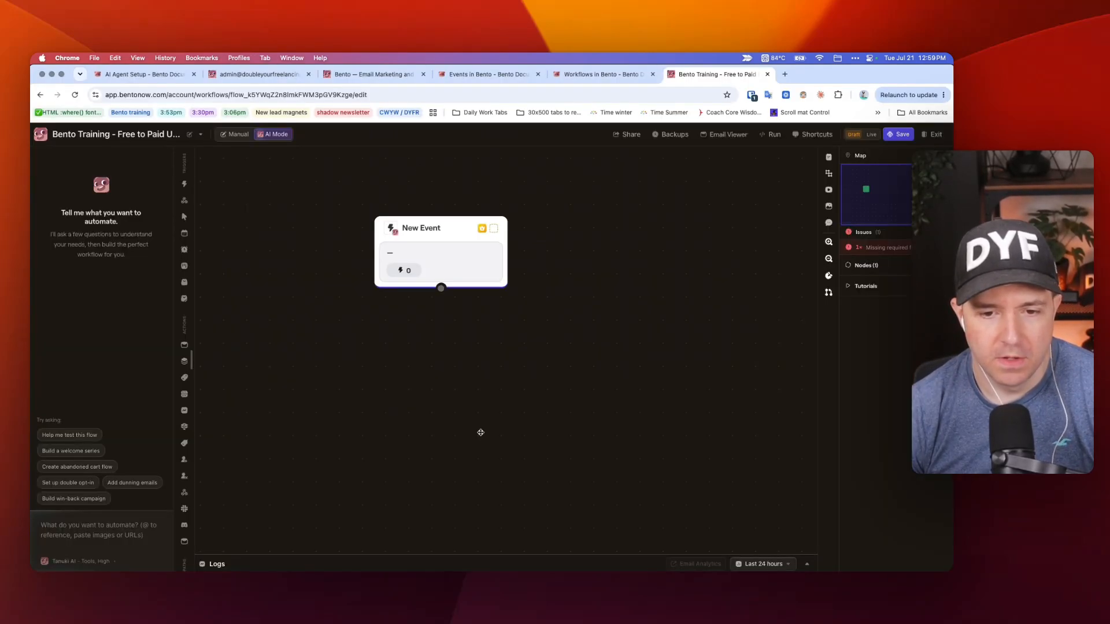
- Delete the default New Event node from the flow canvas
{"action": "left_click", "coordinate": [419, 236]}
{"action": "left_click", "coordinate": [325, 199]}
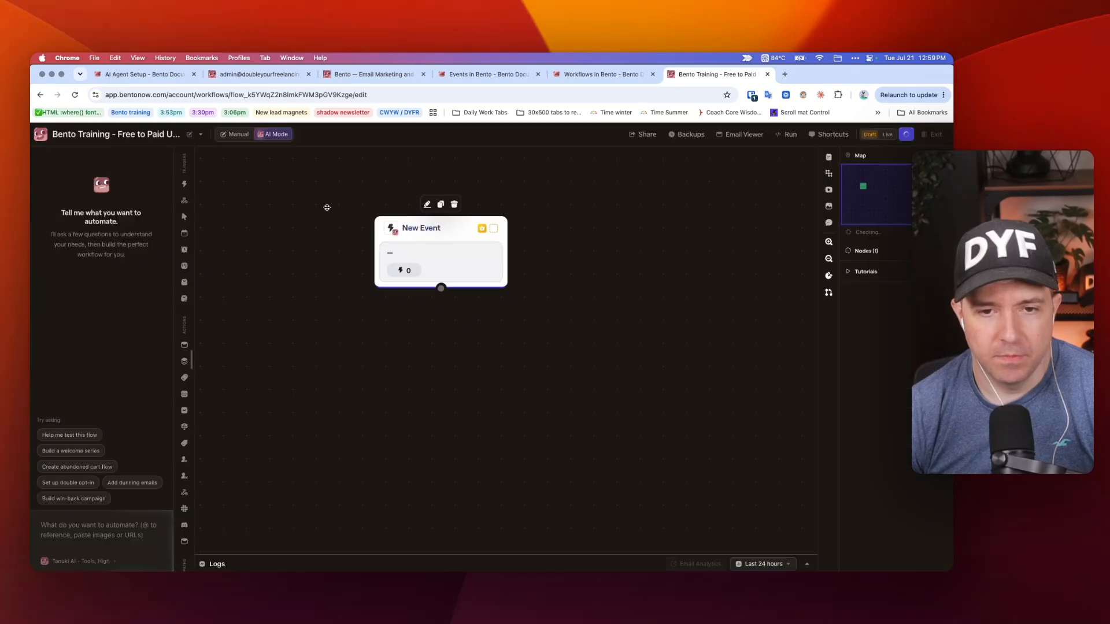
{"action": "scroll", "coordinate": [390, 227], "scroll_direction": "down", "scroll_amount": 5}
{"action": "scroll", "coordinate": [402, 243], "scroll_direction": "up", "scroll_amount": 5}
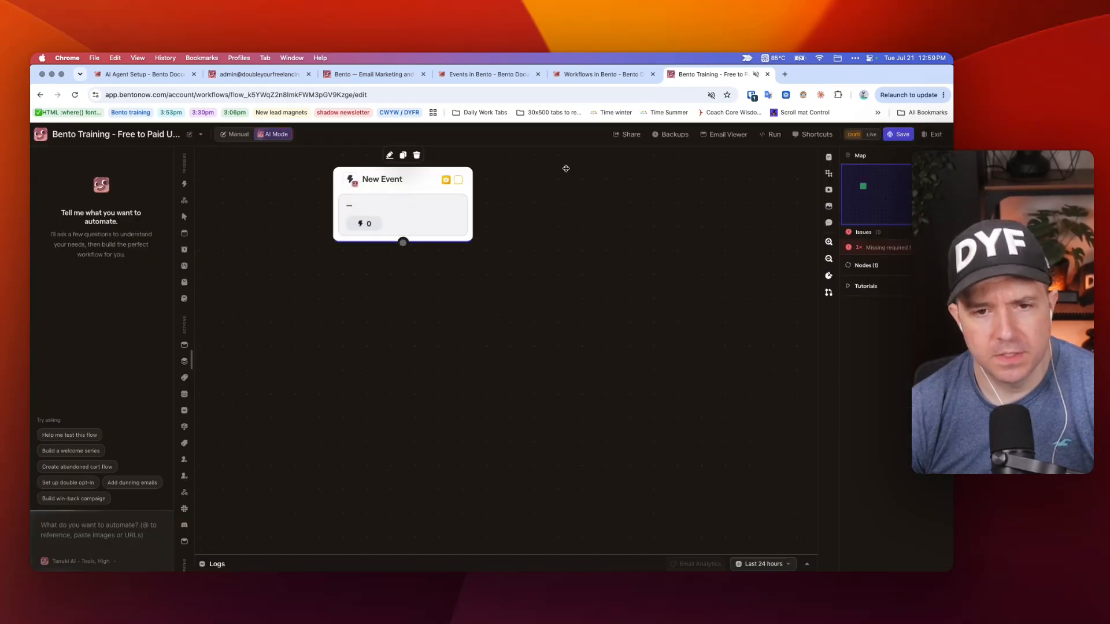
{"action": "scroll", "coordinate": [485, 301], "scroll_direction": "up", "scroll_amount": 5}
{"action": "left_click_drag", "start_coordinate": [579, 254], "coordinate": [291, 471]}
{"action": "right_click", "coordinate": [411, 350]}
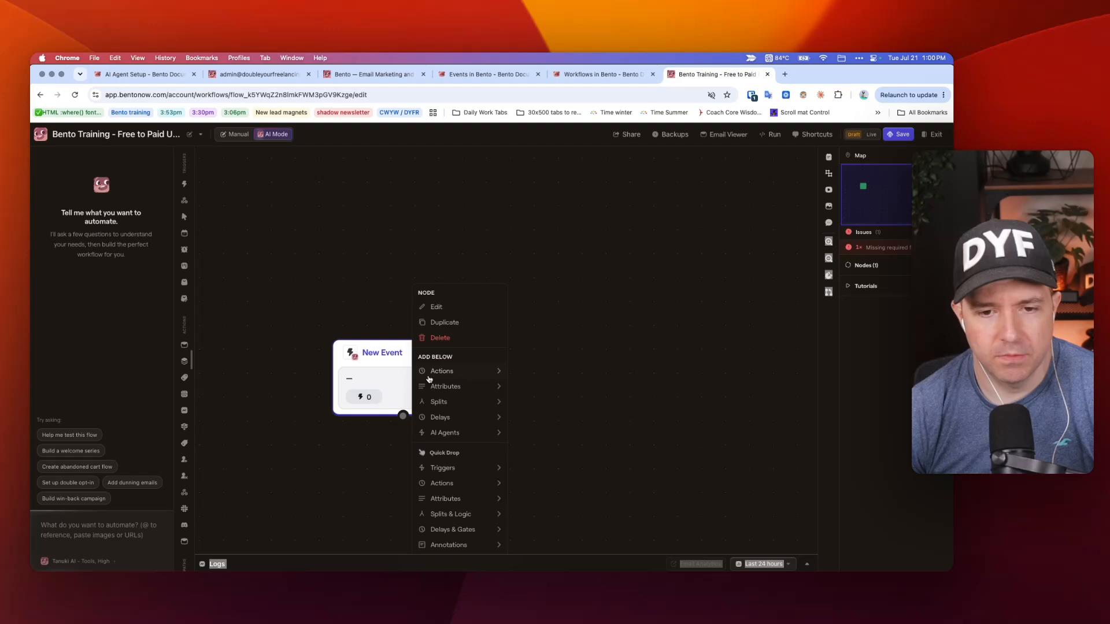
{"action": "left_click", "coordinate": [448, 339]}
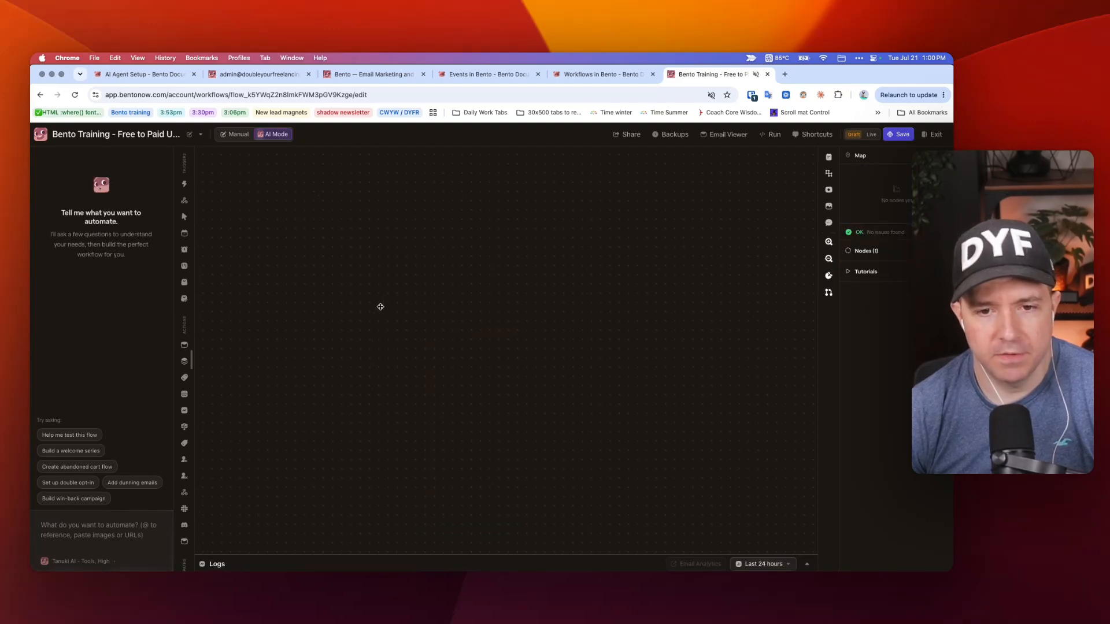
- Add a New Event trigger node to the empty flow canvas
{"action": "right_click", "coordinate": [430, 278]}
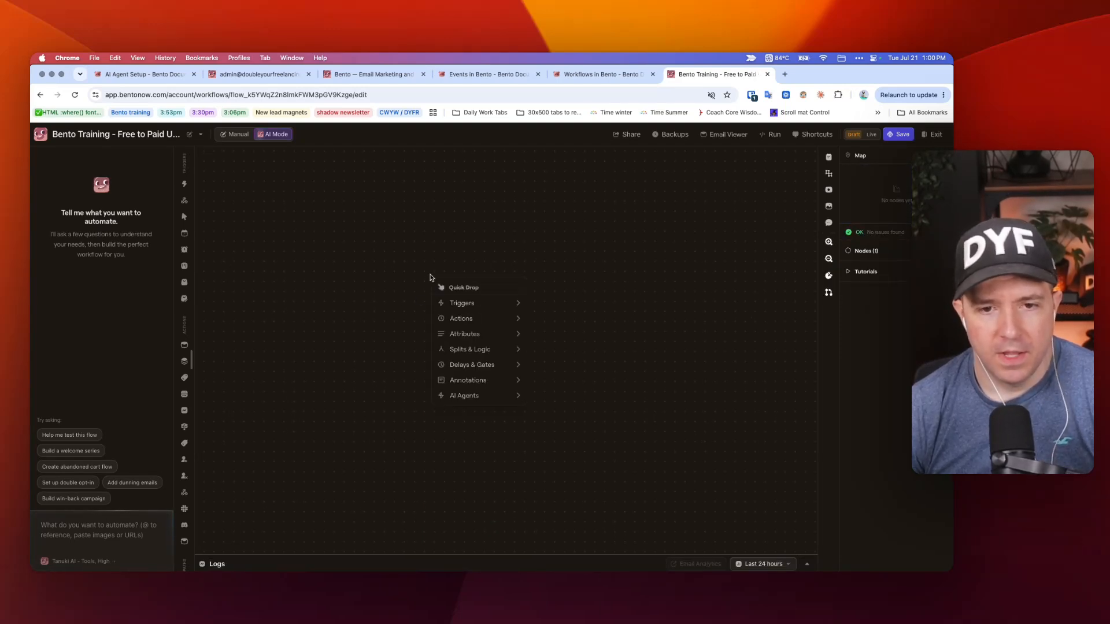
{"action": "mouse_move", "coordinate": [506, 304]}
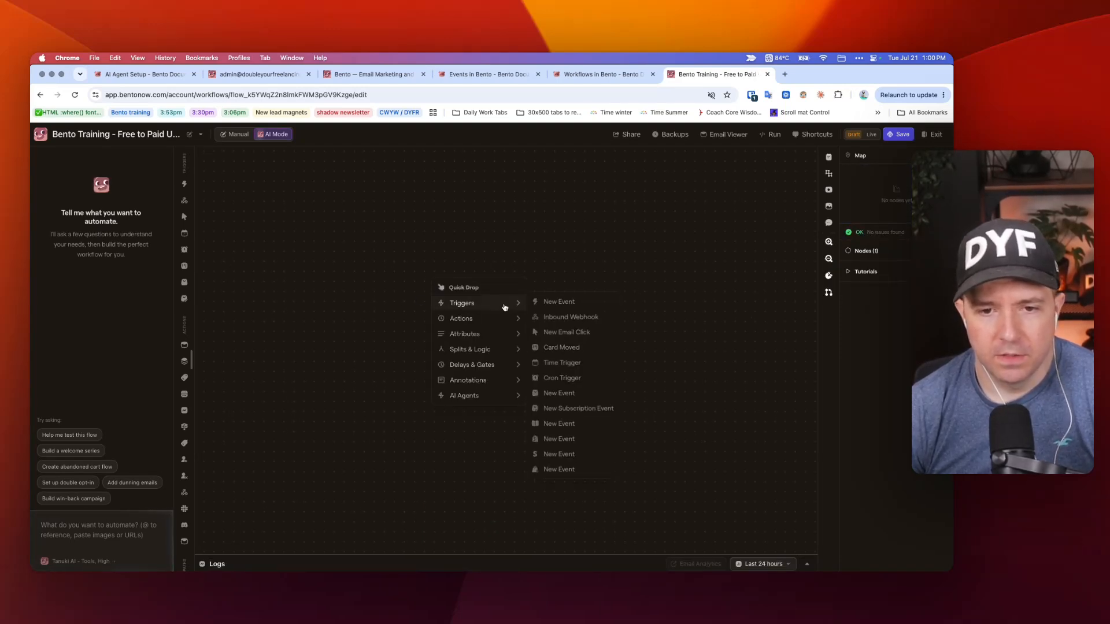
{"action": "left_click", "coordinate": [589, 304]}
- Set the New Event trigger to start when the event includes "$signed_up.free" and save the changes
{"action": "left_click", "coordinate": [452, 283]}
{"action": "left_click", "coordinate": [452, 283]}
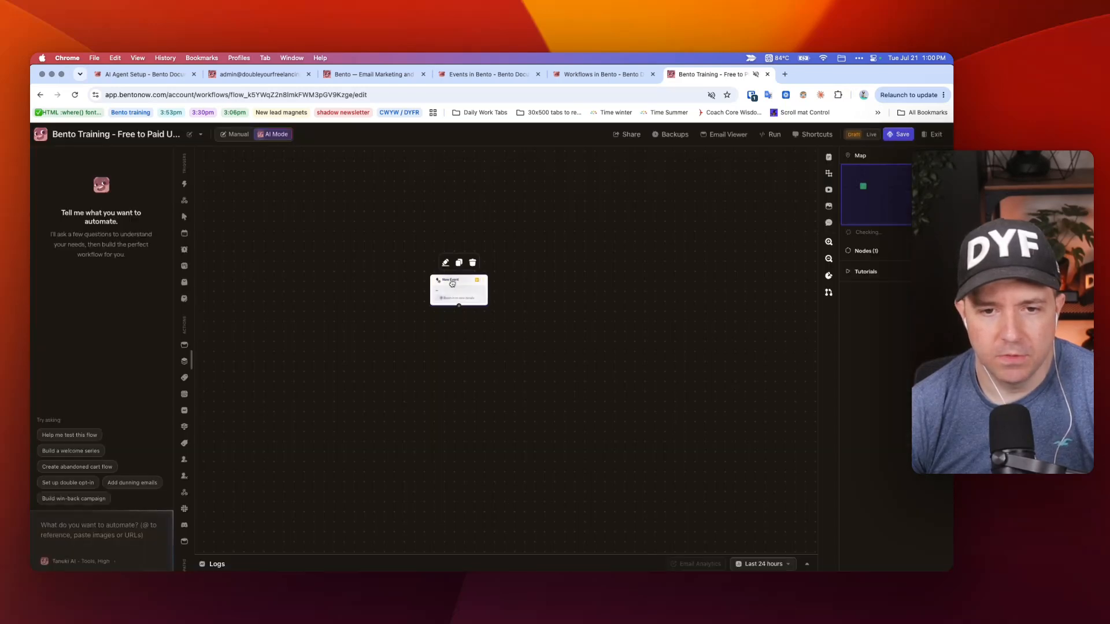
{"action": "left_click", "coordinate": [452, 282]}
{"action": "left_click", "coordinate": [543, 322]}
{"action": "key", "text": "super+v"}
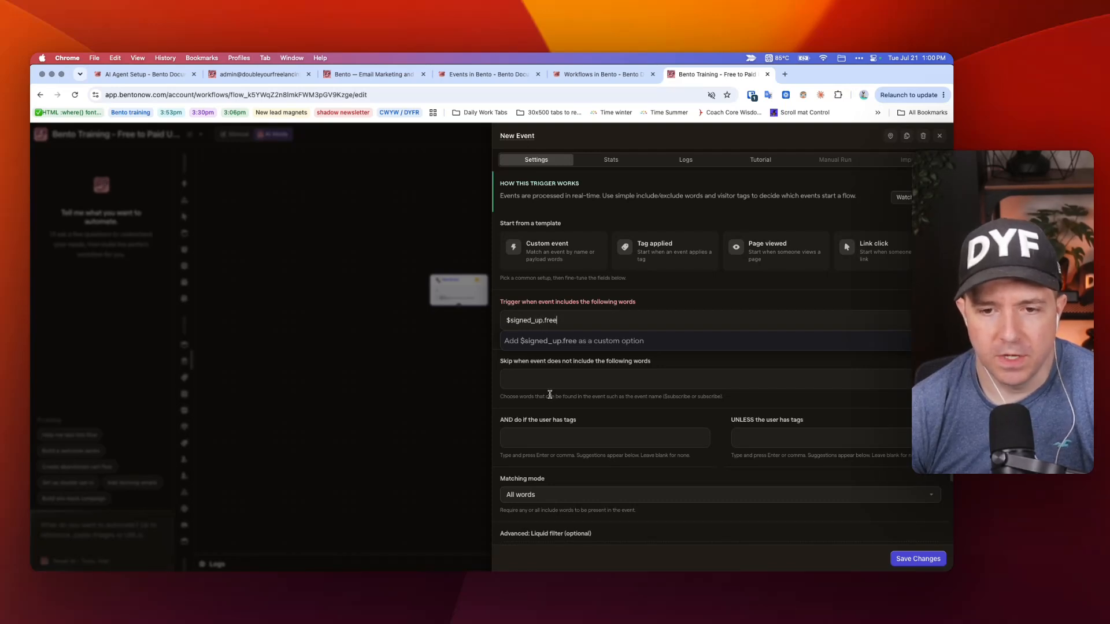
{"action": "left_click", "coordinate": [611, 344]}
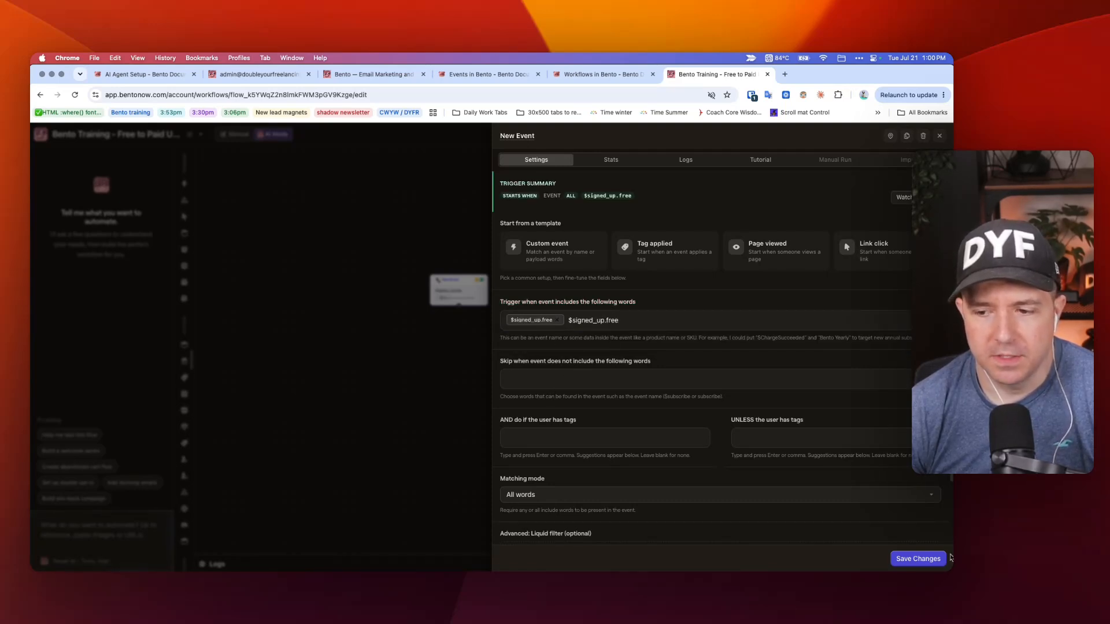
{"action": "left_click", "coordinate": [927, 558]}
- Check the Path 1 instructions in Obsidian, then add an Add To Sequence action below the New Event trigger in Bento and link them
{"action": "key", "text": "super+Tab"}
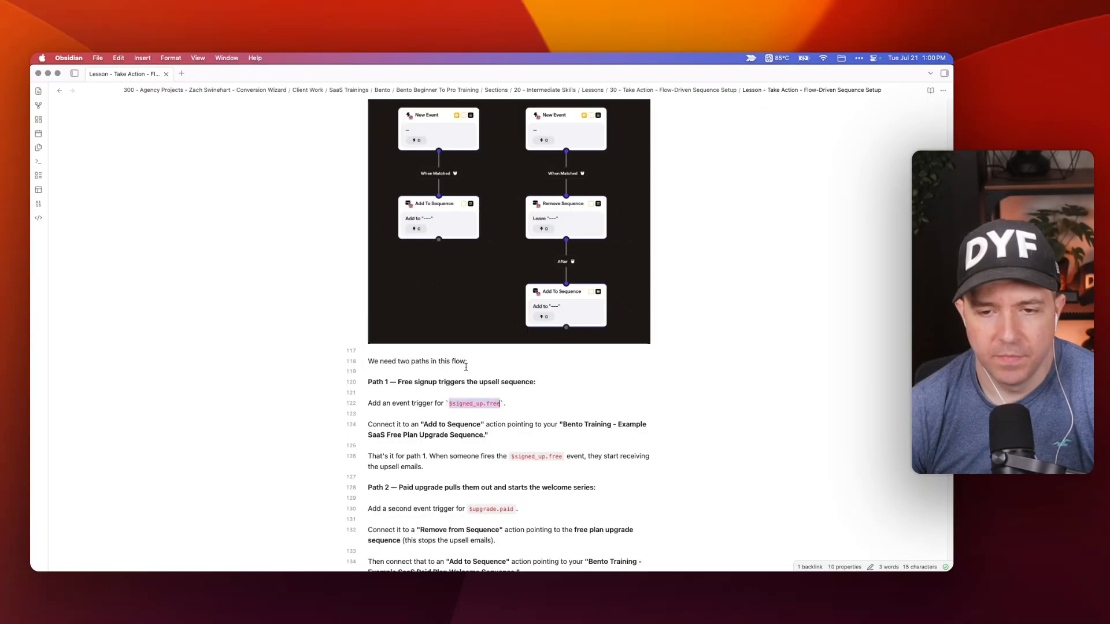
{"action": "scroll", "coordinate": [463, 359], "scroll_direction": "down", "scroll_amount": 5}
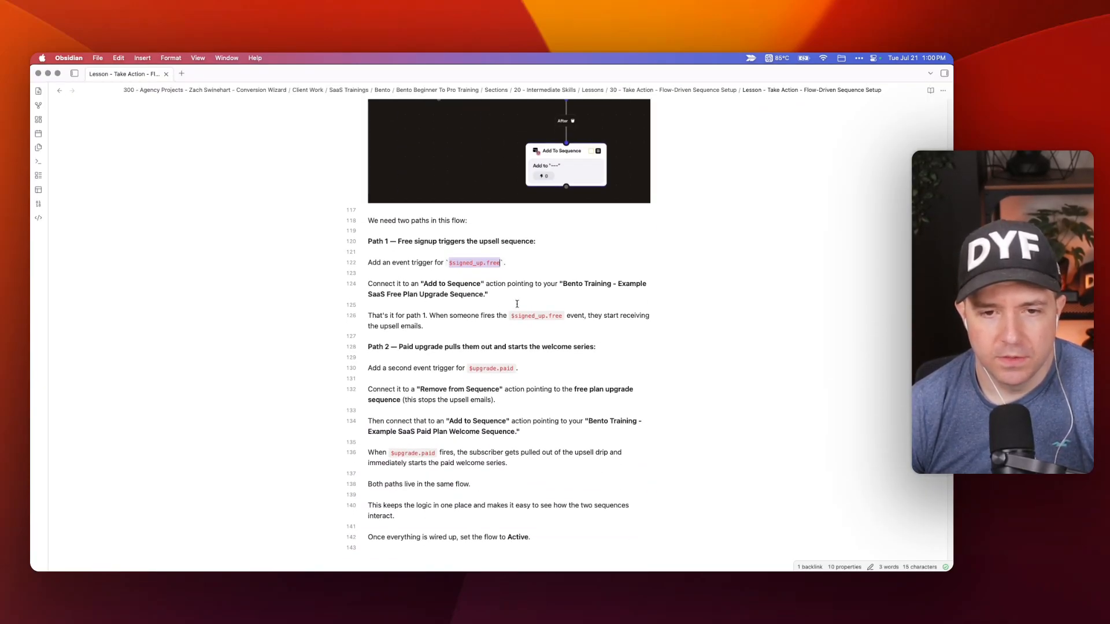
{"action": "mouse_move", "coordinate": [451, 286]}
{"action": "left_mouse_down"}
{"action": "mouse_move", "coordinate": [410, 285]}
{"action": "mouse_move", "coordinate": [455, 296]}
{"action": "left_mouse_up"}
{"action": "key", "text": "super+Tab"}
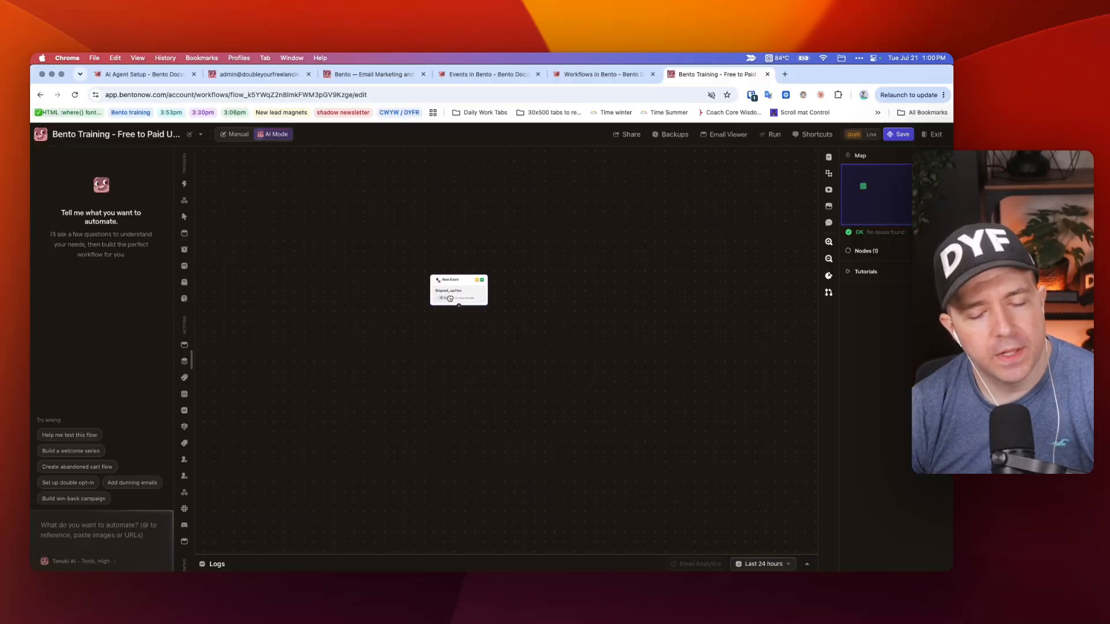
{"action": "right_click", "coordinate": [441, 336]}
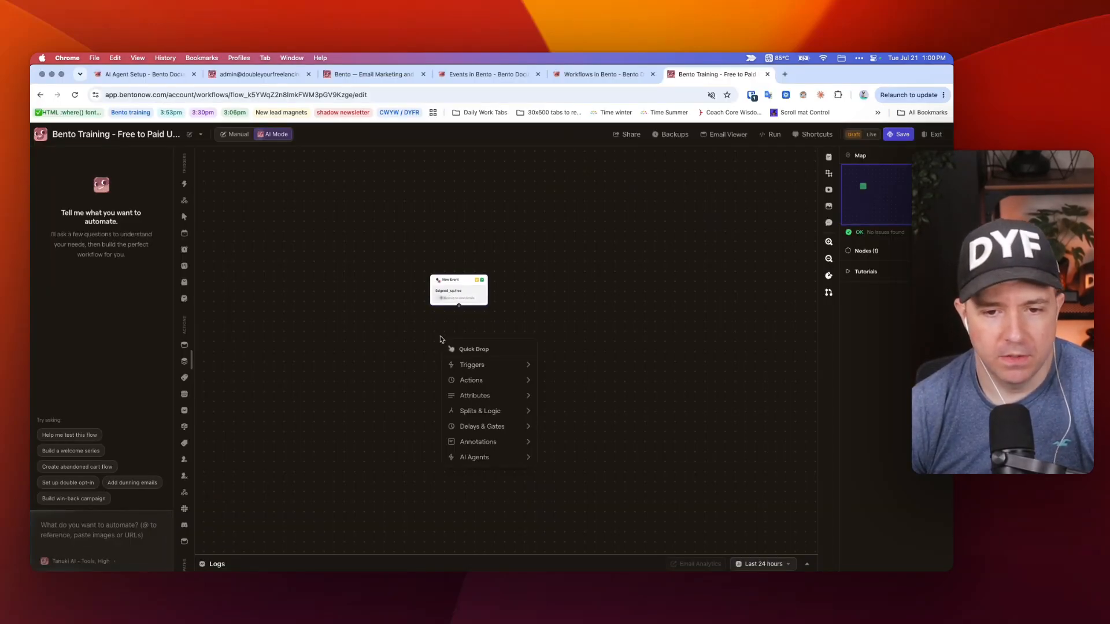
{"action": "mouse_move", "coordinate": [472, 380]}
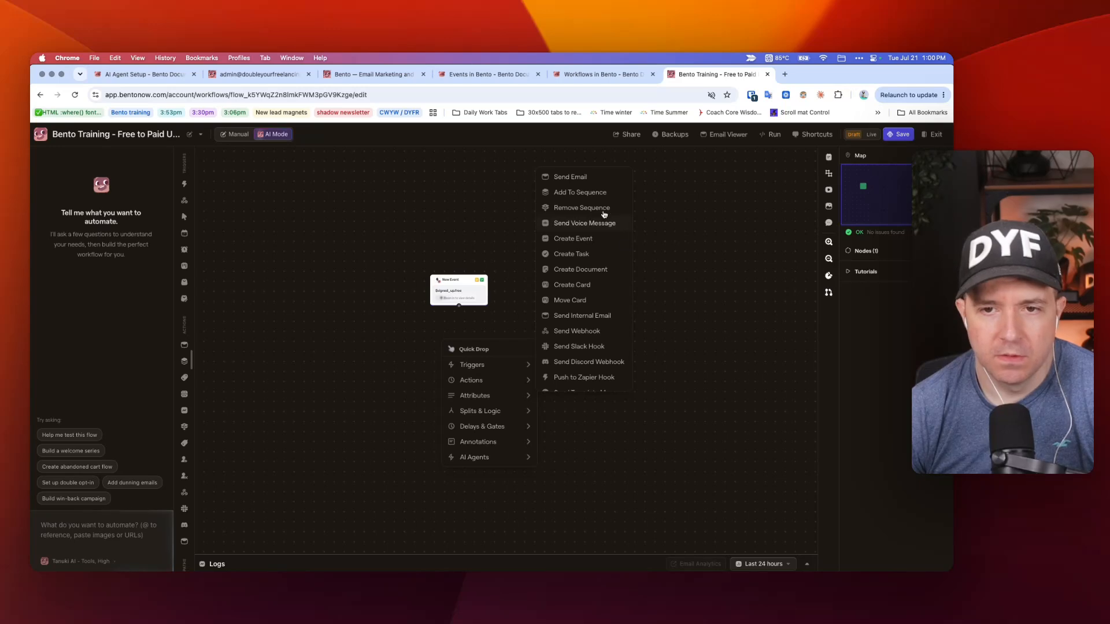
{"action": "left_click", "coordinate": [579, 191]}
{"action": "left_click_drag", "start_coordinate": [457, 354], "coordinate": [452, 352]}
{"action": "left_click", "coordinate": [418, 312]}
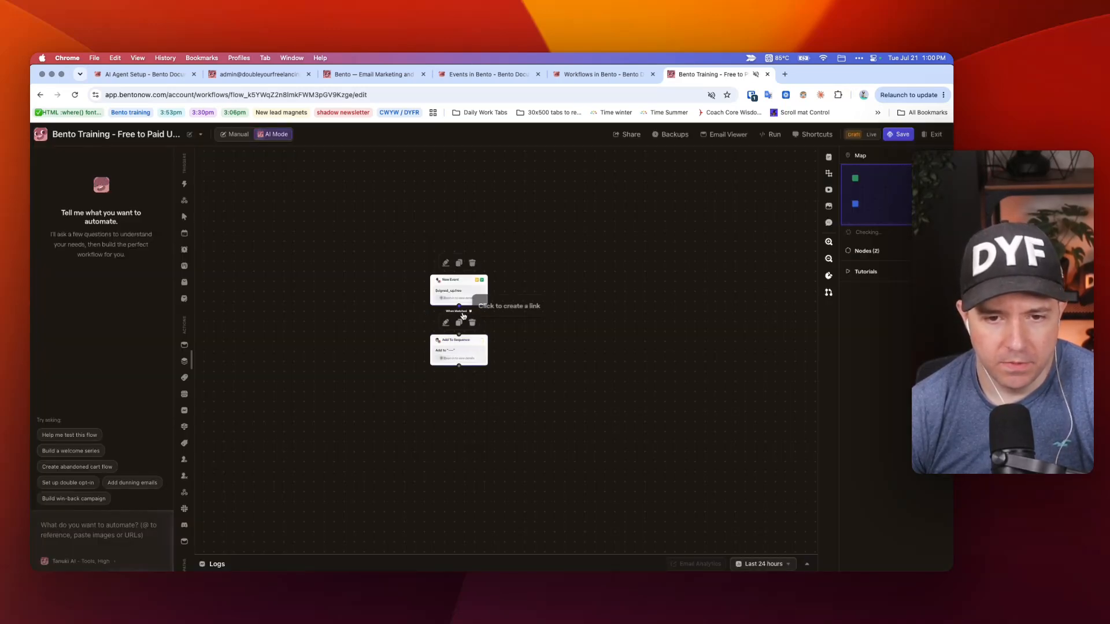
- Set the Add To Sequence action to "Bento Training - Example SaaS Free Plan Upgrade Sequence" and save the changes
{"action": "left_click", "coordinate": [448, 348]}
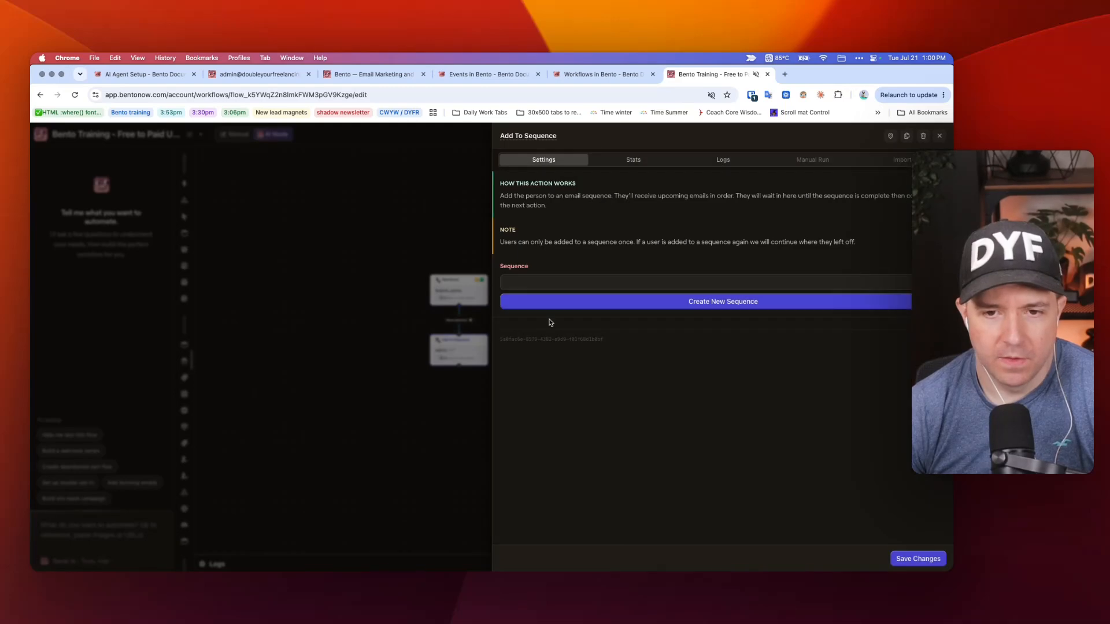
{"action": "left_click", "coordinate": [549, 282]}
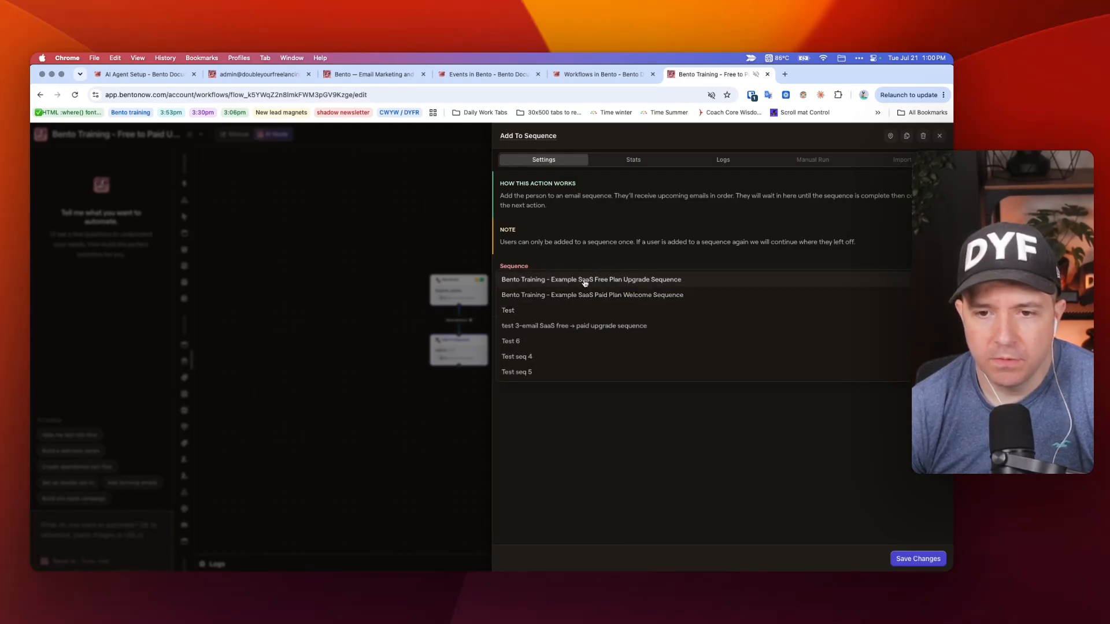
{"action": "left_click", "coordinate": [610, 280]}
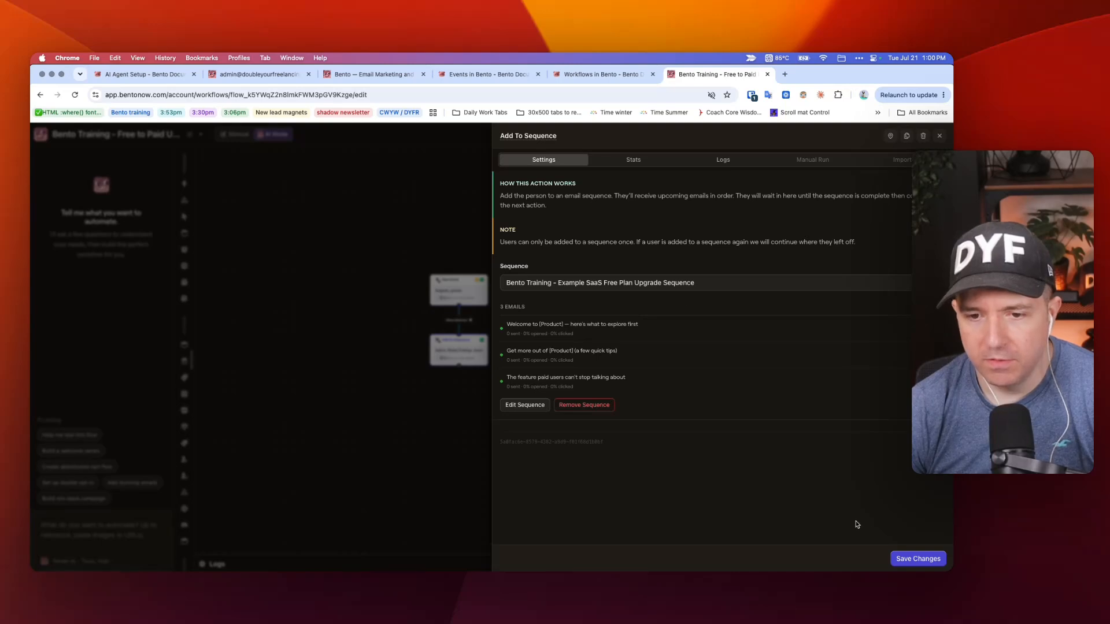
{"action": "left_click", "coordinate": [918, 559]}
- Review the Path 1 instructions in Obsidian, then return to Bento and place a Note annotation to the left of the New Event trigger
{"action": "key", "text": "super+Tab"}
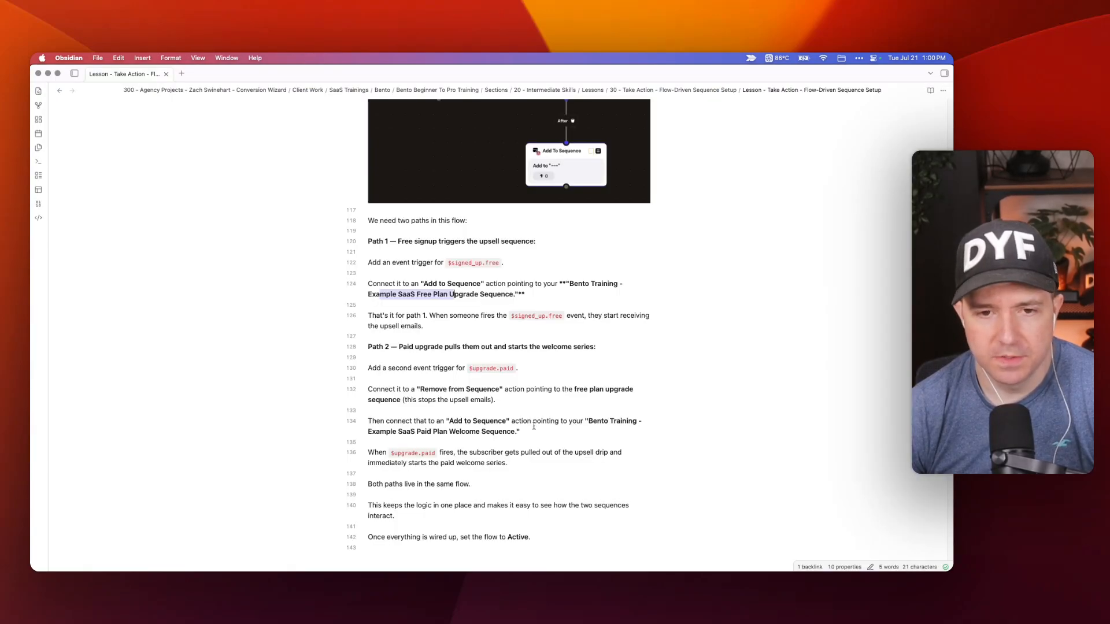
{"action": "scroll", "coordinate": [552, 383], "scroll_direction": "up", "scroll_amount": 3}
{"action": "scroll", "coordinate": [553, 383], "scroll_direction": "down", "scroll_amount": 3}
{"action": "scroll", "coordinate": [553, 383], "scroll_direction": "down", "scroll_amount": 1}
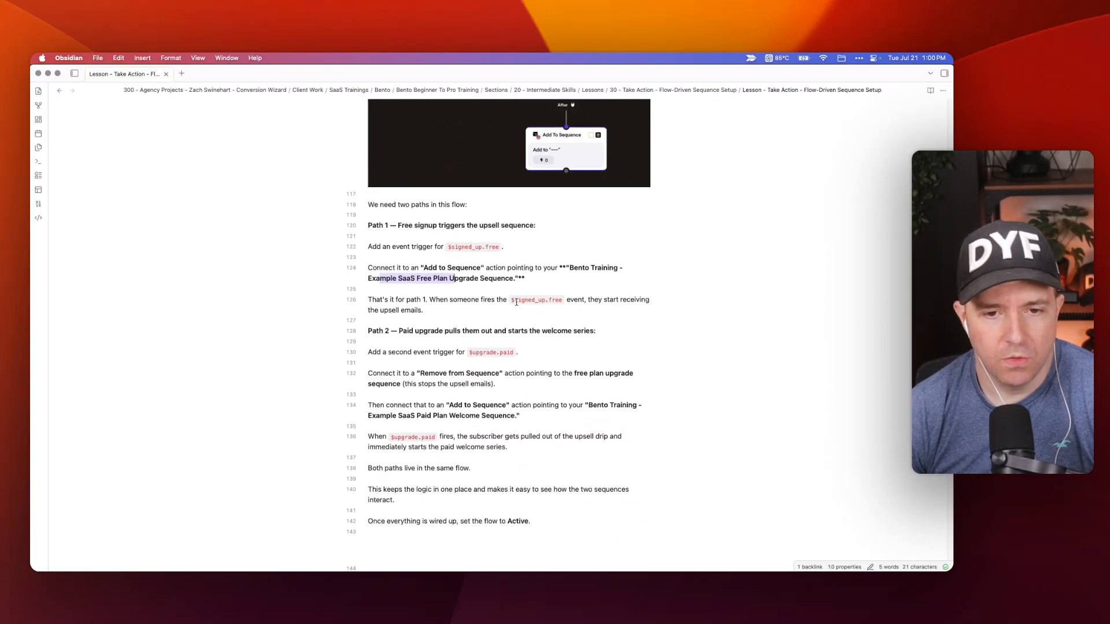
{"action": "key", "text": "super+Tab"}
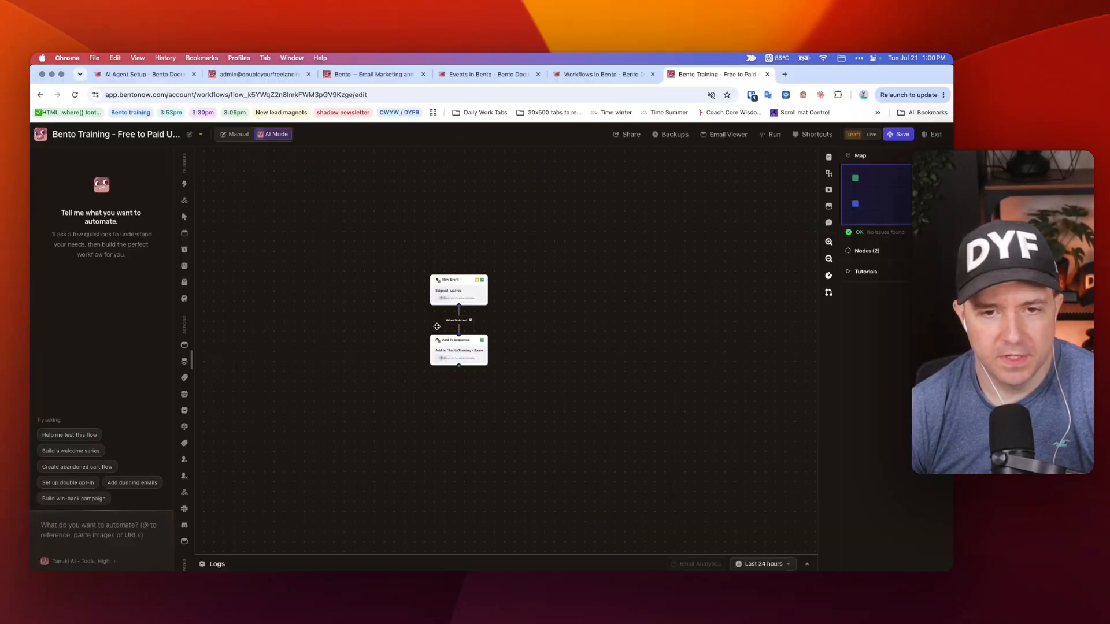
{"action": "right_click", "coordinate": [369, 302]}
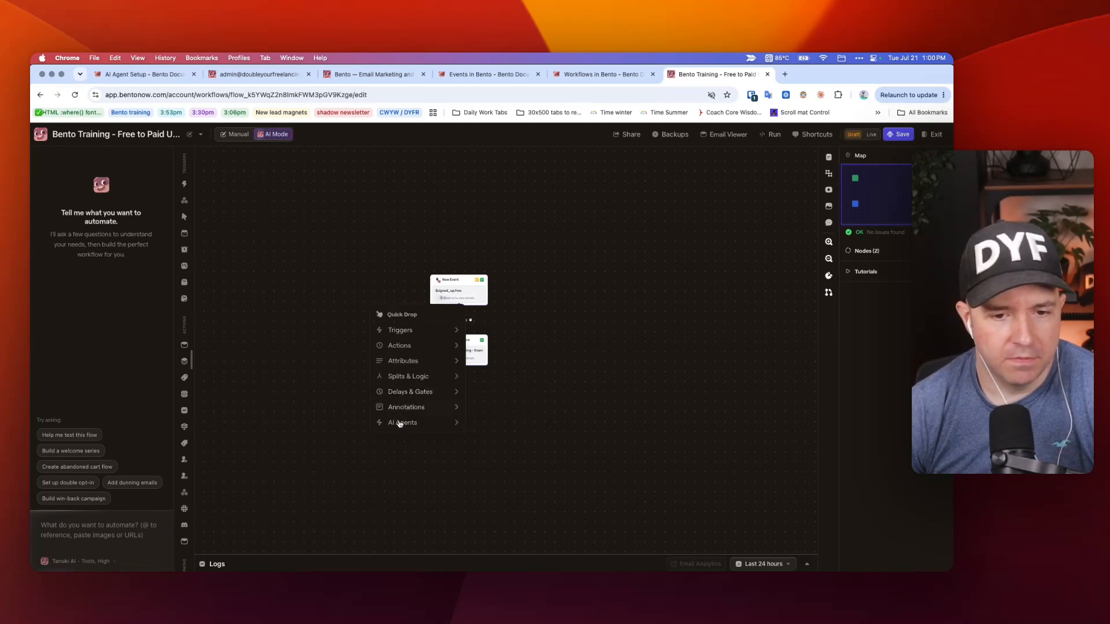
{"action": "mouse_move", "coordinate": [413, 413]}
{"action": "left_click", "coordinate": [489, 406]}
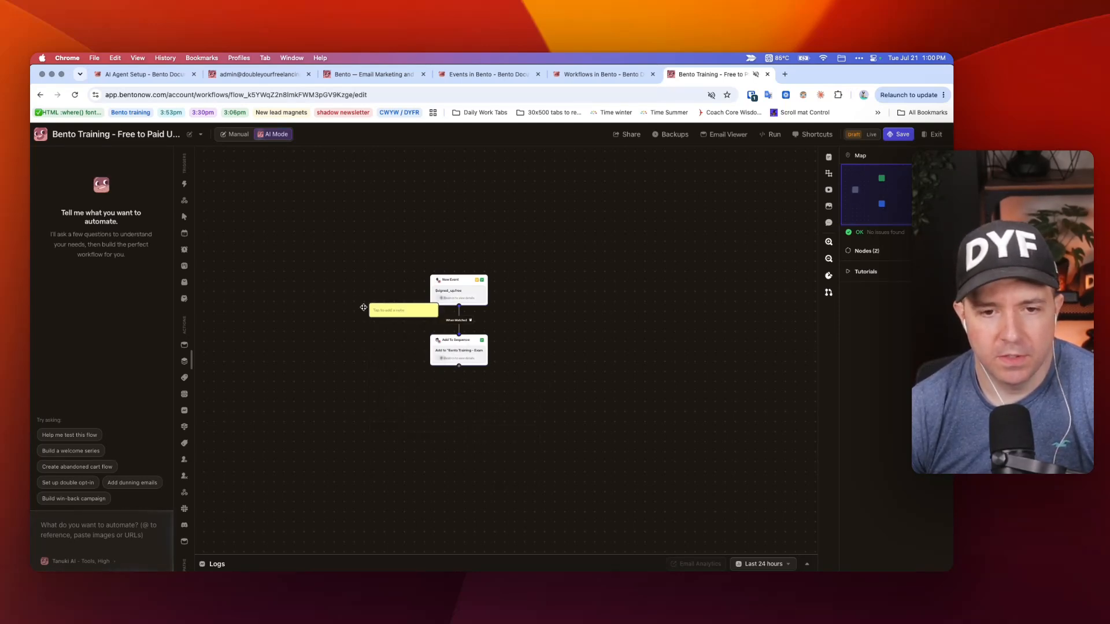
{"action": "left_click_drag", "start_coordinate": [393, 308], "coordinate": [381, 279]}
- Open the note's settings and change its color to light blue, #92C4CE
{"action": "left_click", "coordinate": [380, 279]}
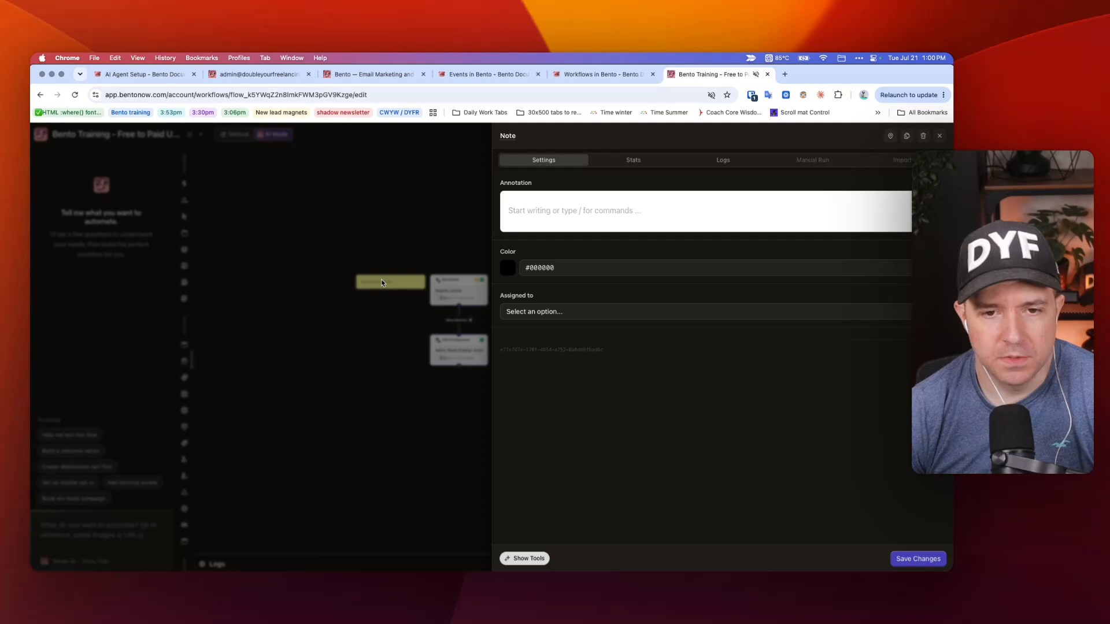
{"action": "left_click", "coordinate": [535, 268]}
{"action": "left_click", "coordinate": [508, 268]}
{"action": "left_click_drag", "start_coordinate": [543, 346], "coordinate": [571, 346]}
{"action": "left_click", "coordinate": [536, 297]}
{"action": "left_click_drag", "start_coordinate": [536, 297], "coordinate": [530, 282]}
{"action": "left_click", "coordinate": [674, 379]}
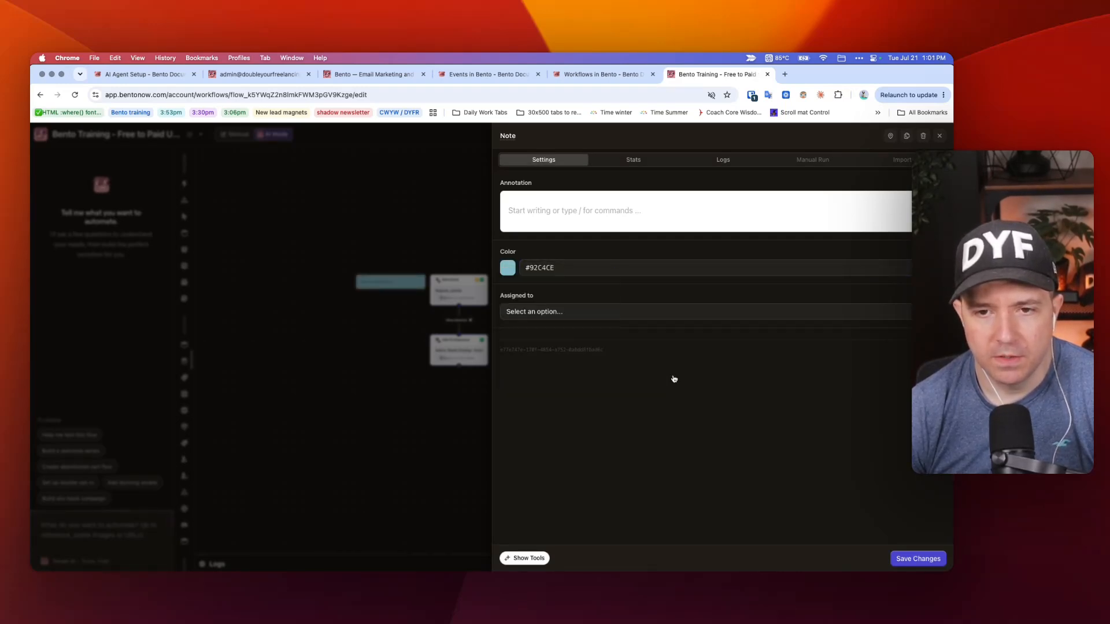
- Write "When someone signs up for free, add them to the free → paid sequence" in the note and save the changes
{"action": "type", "text": "When "}
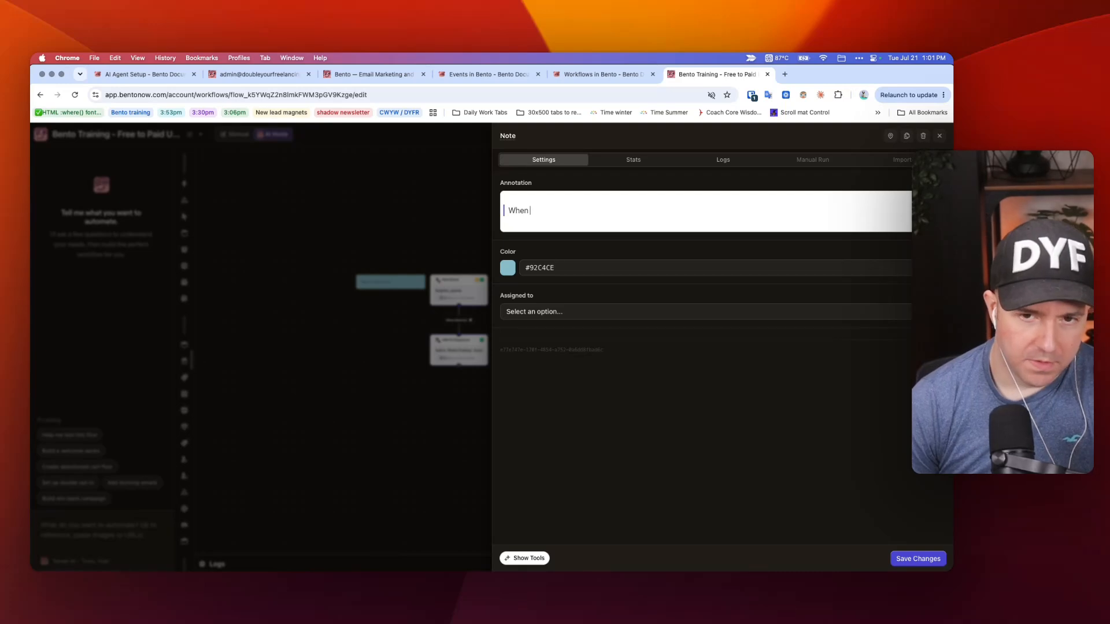
{"action": "type", "text": "someone signs u"}
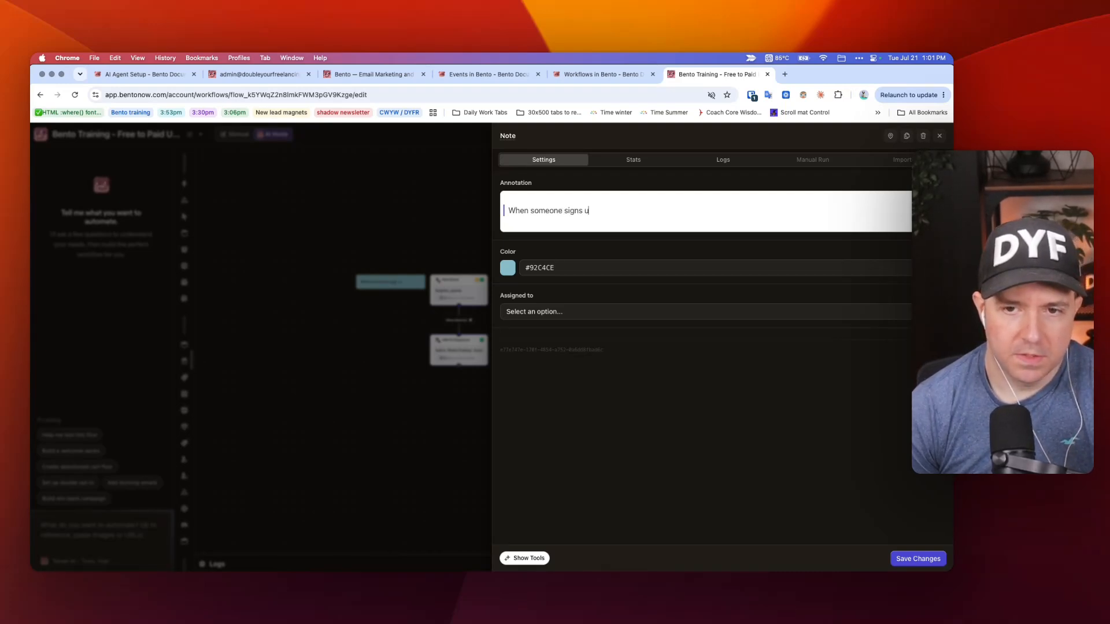
{"action": "type", "text": "p for free, add t"}
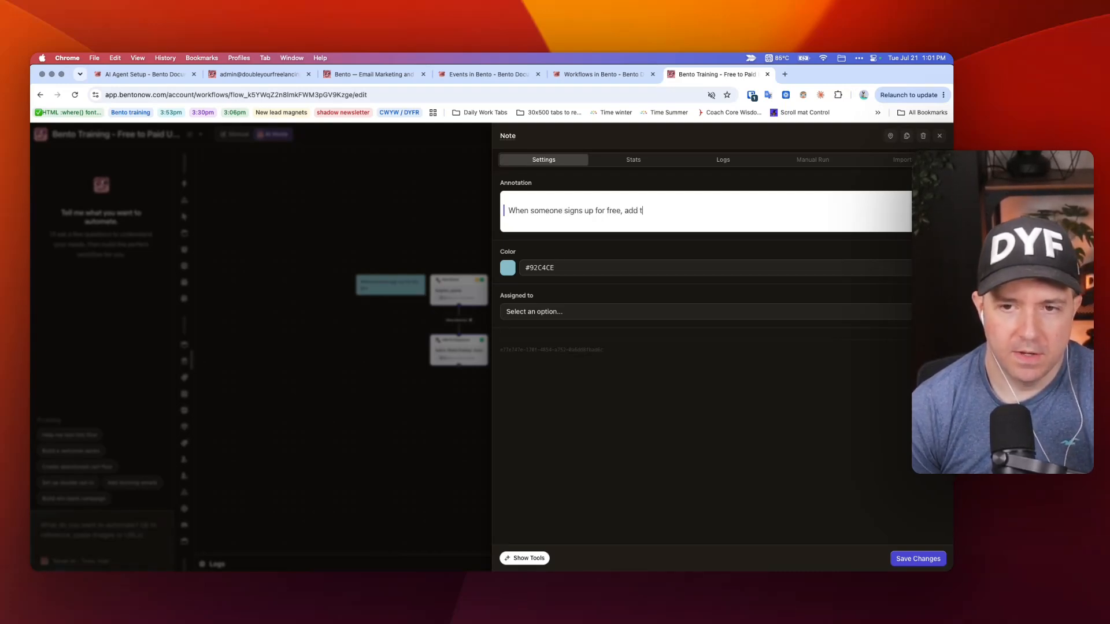
{"action": "type", "text": "hem to the free -"}
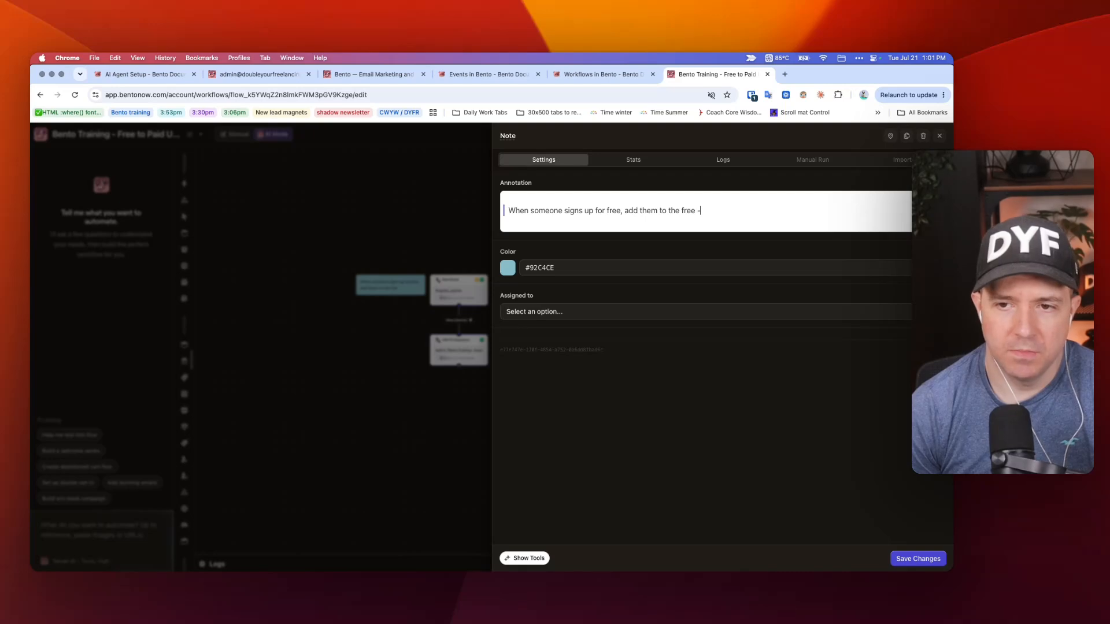
{"action": "type", "text": "> p"}
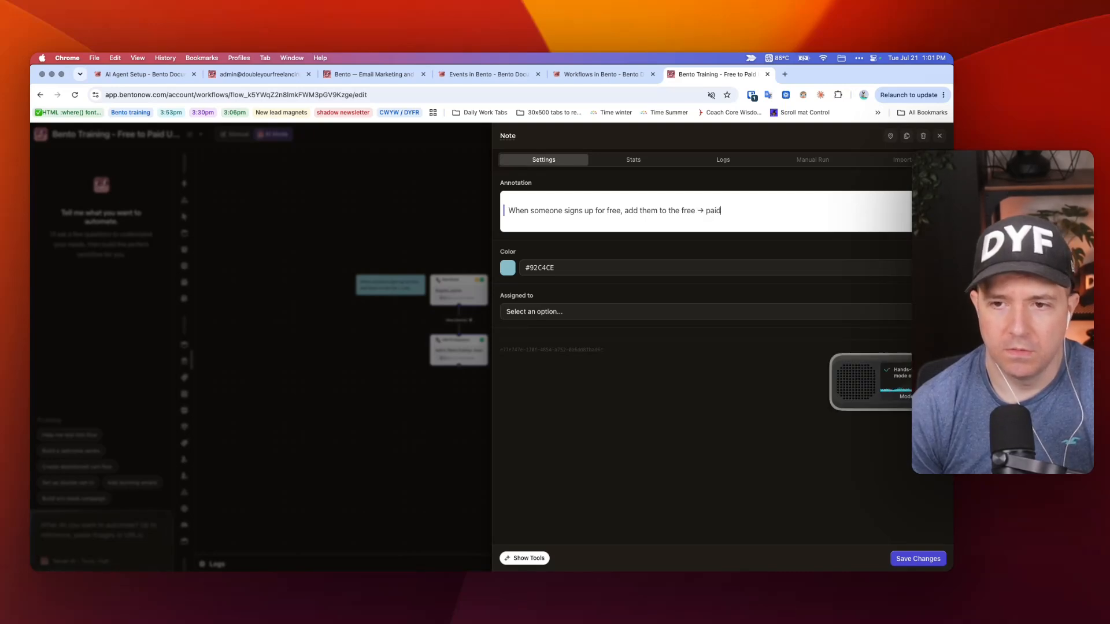
{"action": "type", "text": "aid"}
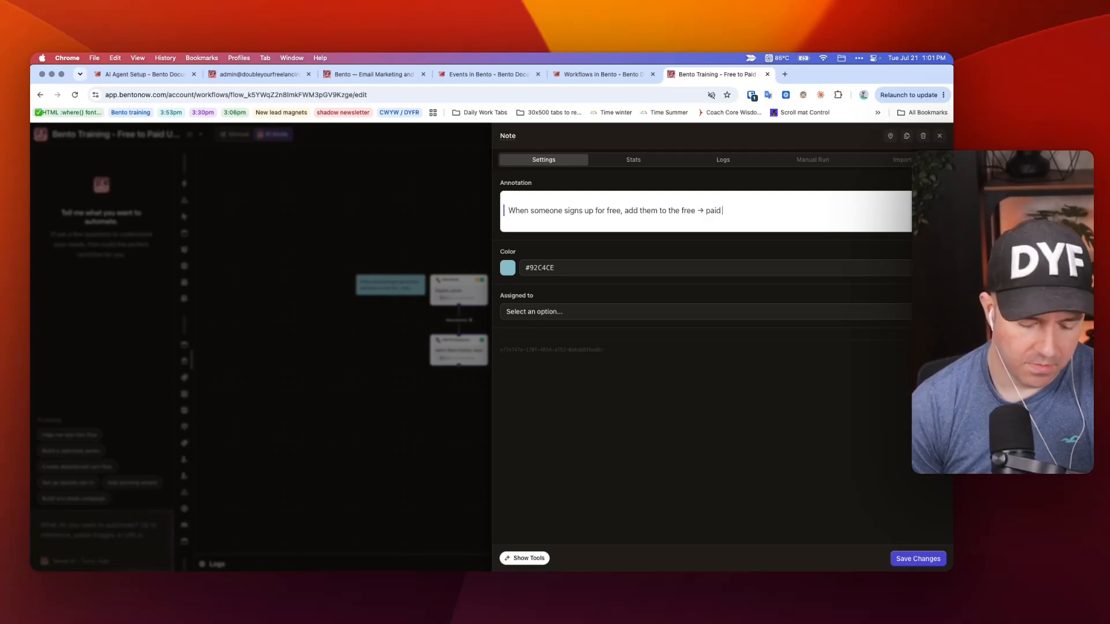
{"action": "type", "text": " sequence"}
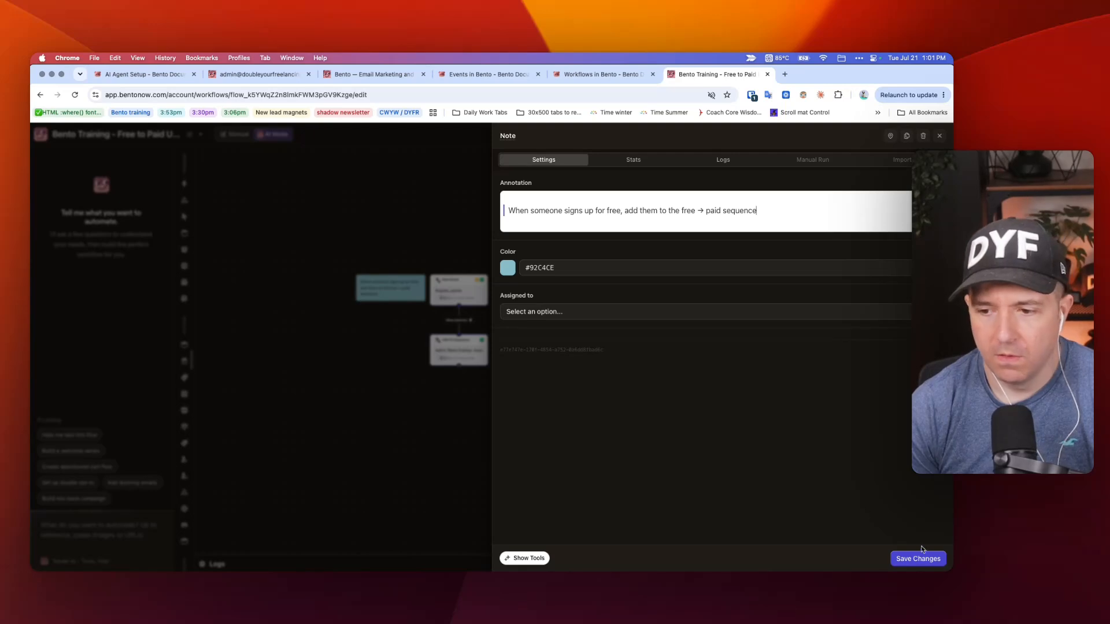
{"action": "left_click", "coordinate": [923, 554]}
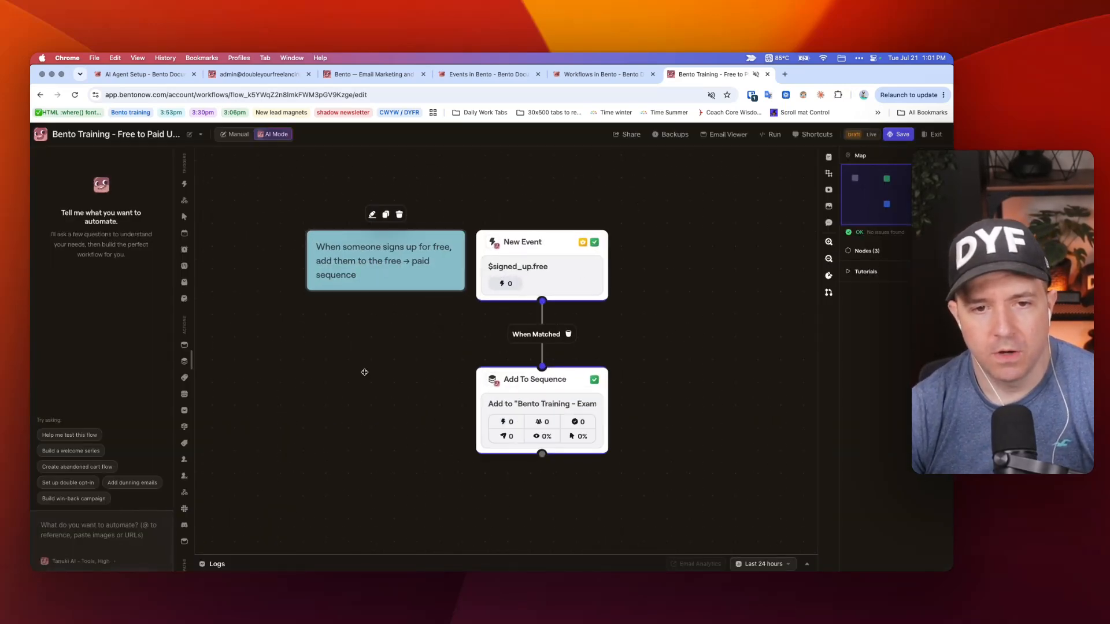
- Make room beside the first path on the canvas, then copy the event name "$upgrade.paid" from the Path 2 instructions in Obsidian
{"action": "scroll", "coordinate": [416, 275], "scroll_direction": "down", "scroll_amount": 3}
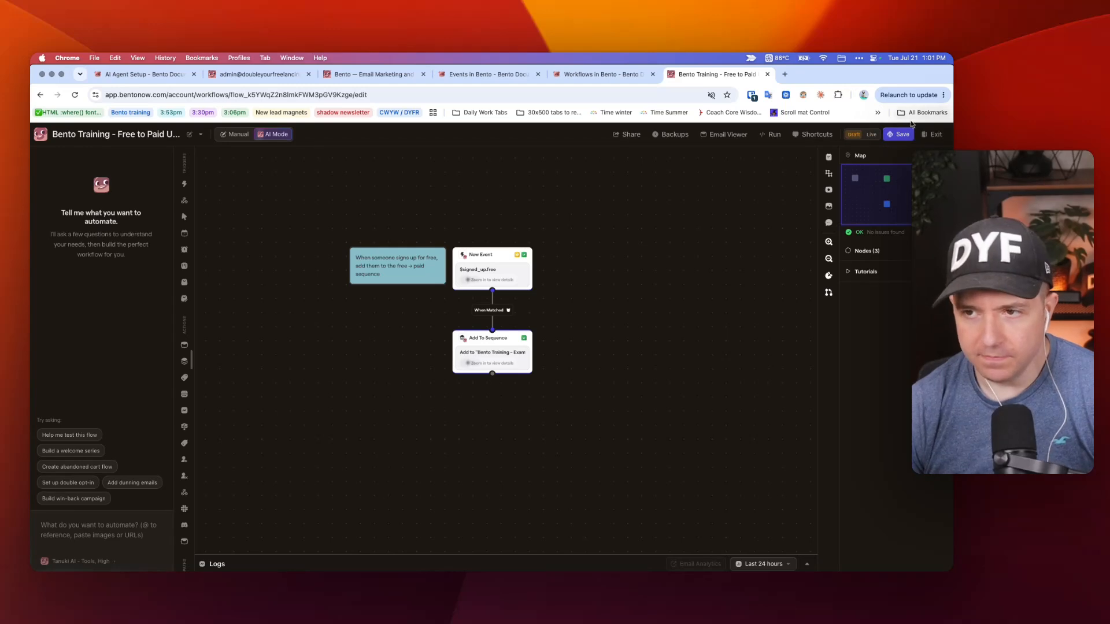
{"action": "scroll", "coordinate": [599, 278], "scroll_direction": "right", "scroll_amount": 5}
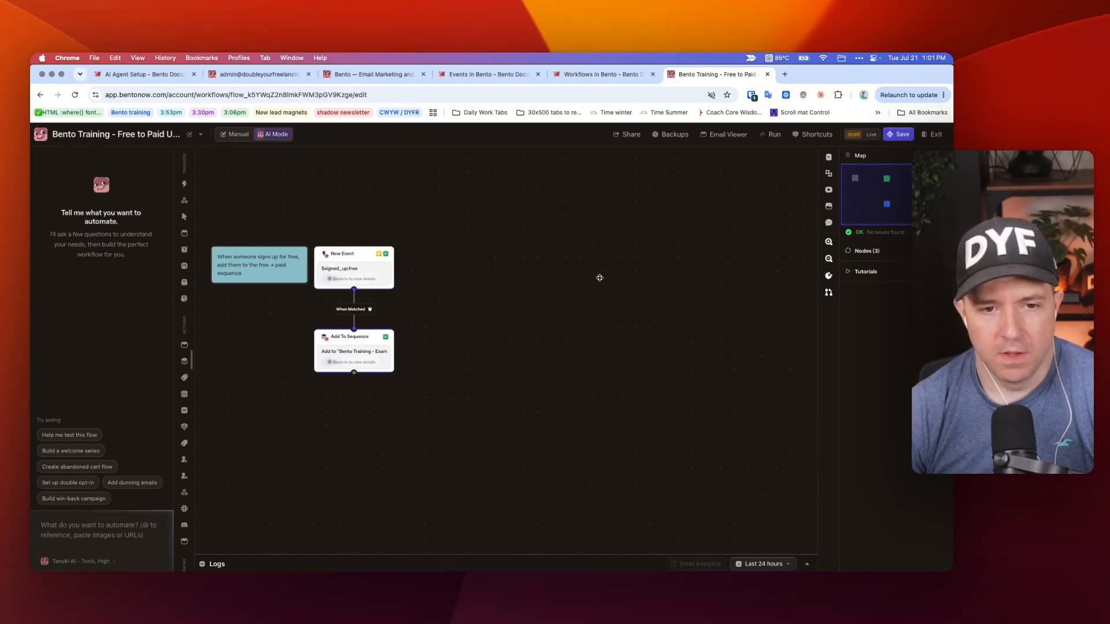
{"action": "key", "text": "super+Tab"}
{"action": "scroll", "coordinate": [501, 297], "scroll_direction": "down", "scroll_amount": 2}
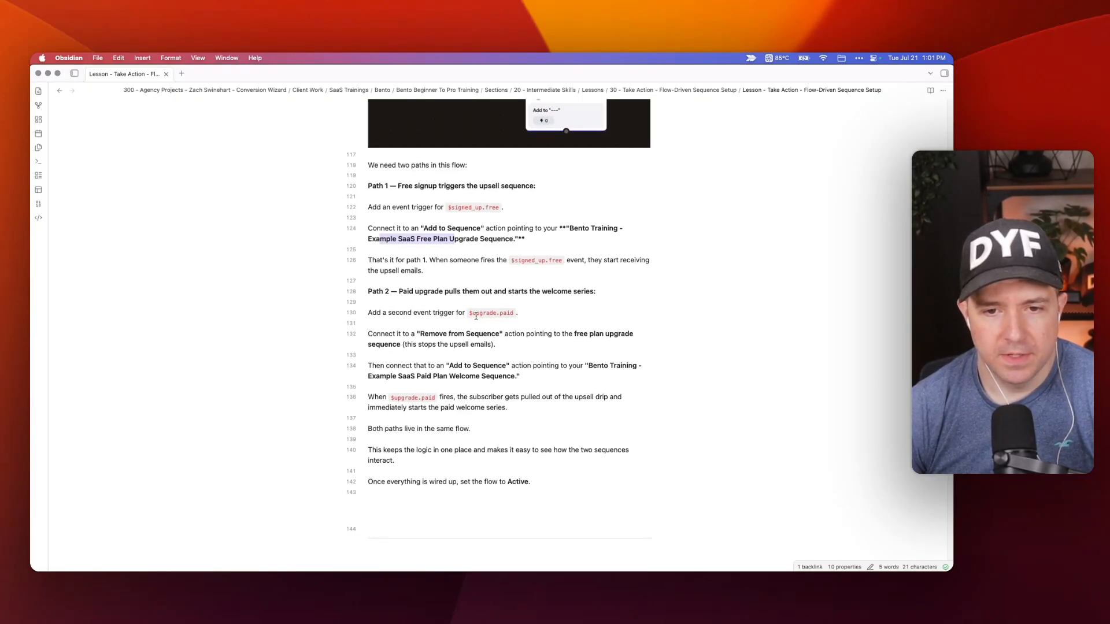
{"action": "left_click", "coordinate": [472, 314]}
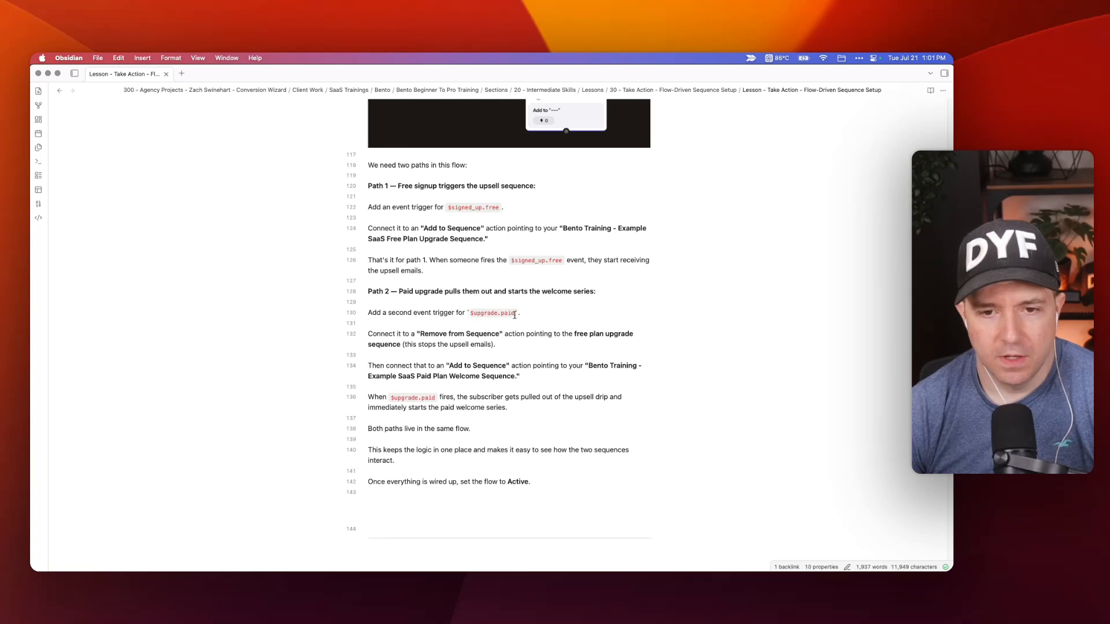
{"action": "left_click", "coordinate": [514, 315], "text": "shift"}
{"action": "key", "text": "super+c"}
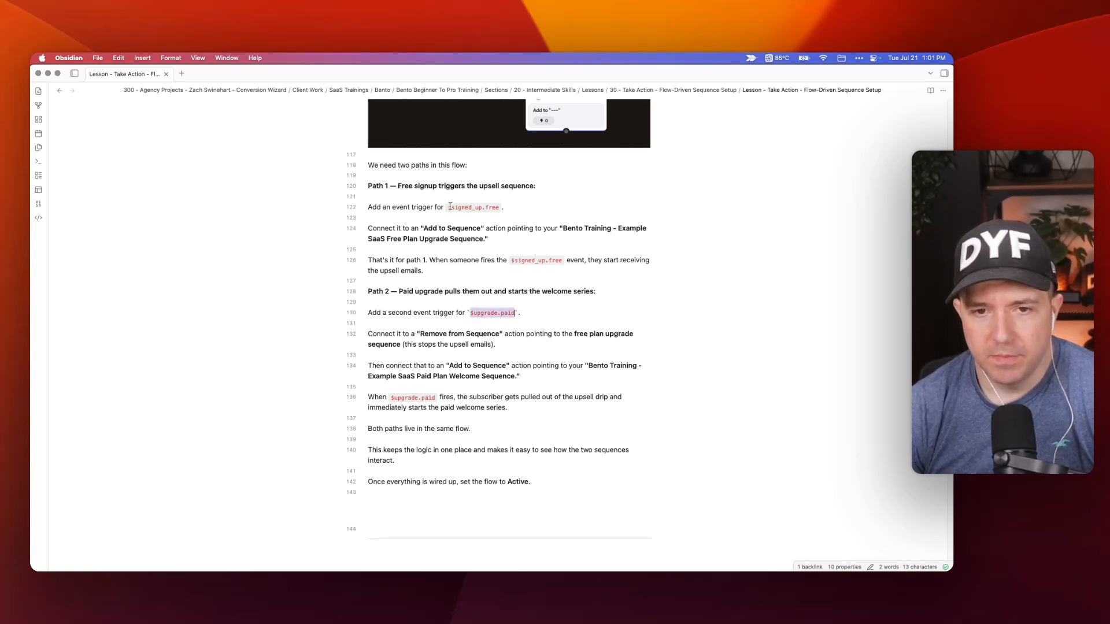
- Compare the event names of Path 1 and Path 2 in the lesson and review the Path 2 instructions against the Bento flow
{"action": "left_click_drag", "start_coordinate": [449, 207], "coordinate": [487, 204]}
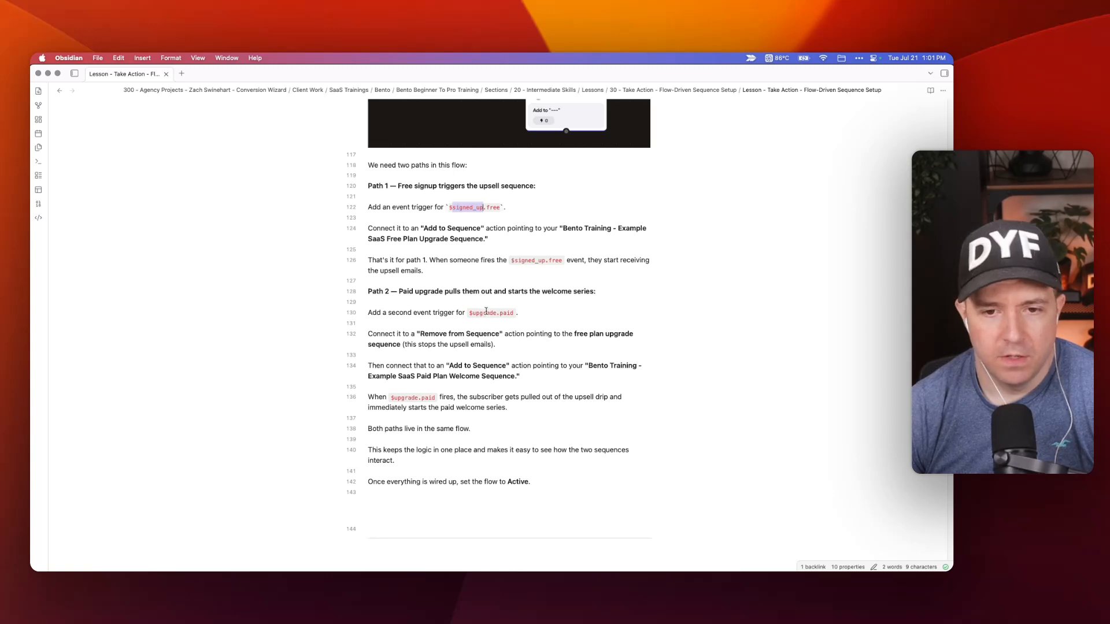
{"action": "double_click", "coordinate": [485, 312]}
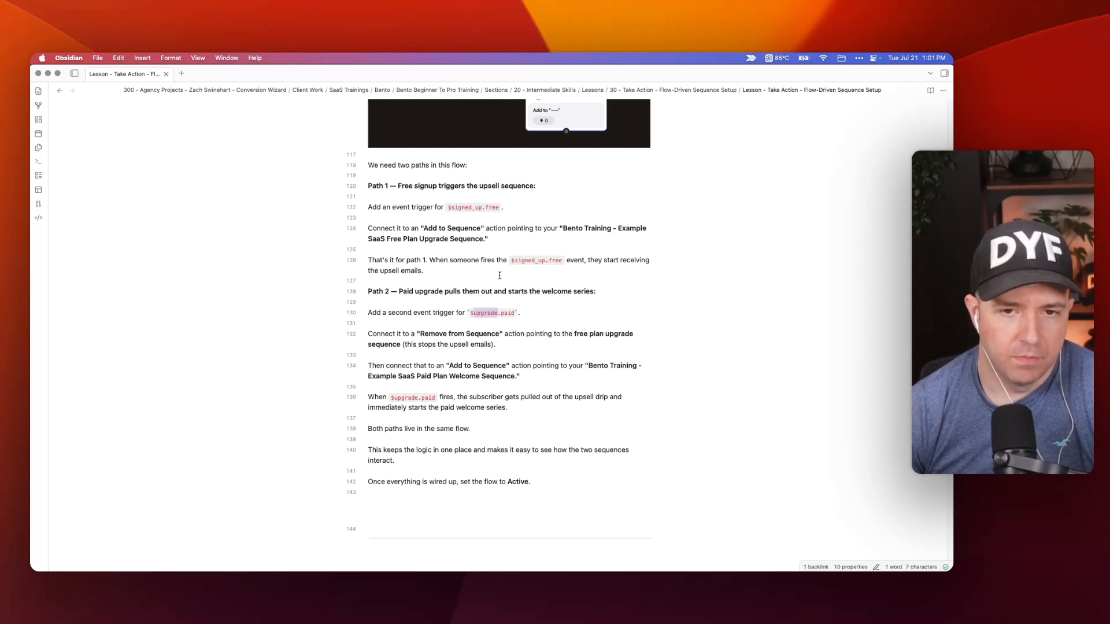
{"action": "double_click", "coordinate": [503, 313]}
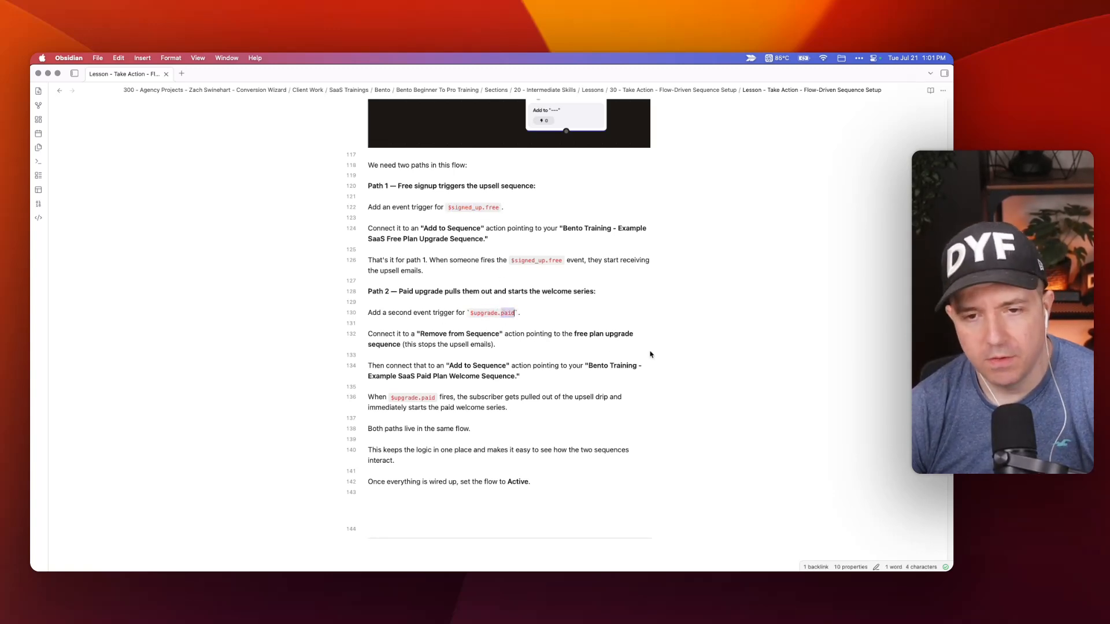
{"action": "key", "text": "super+Tab"}
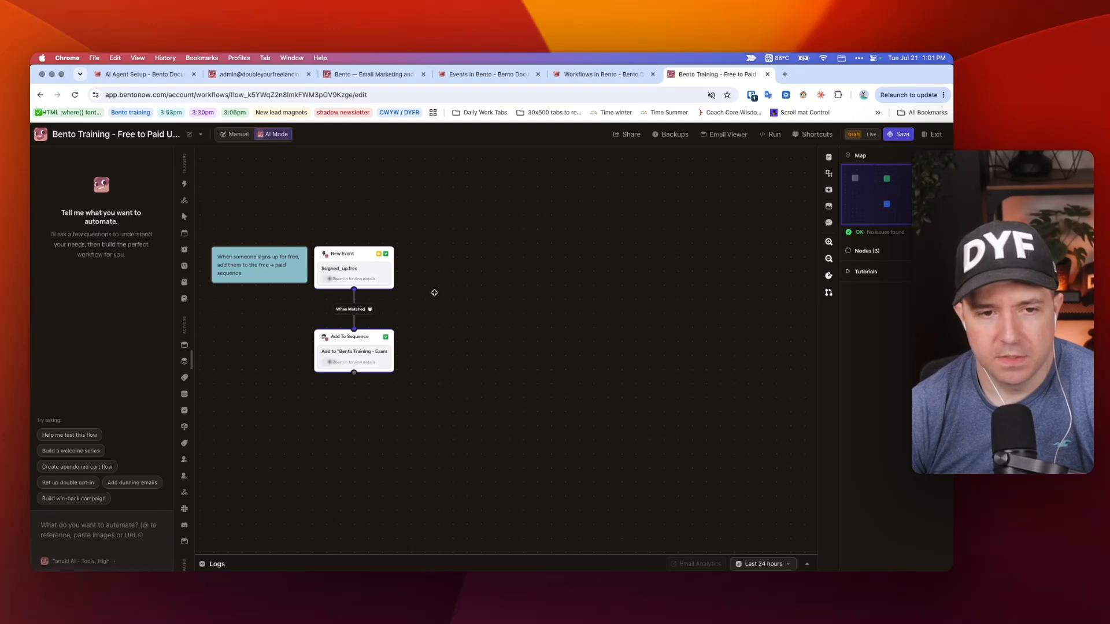
{"action": "key", "text": "super+Tab"}
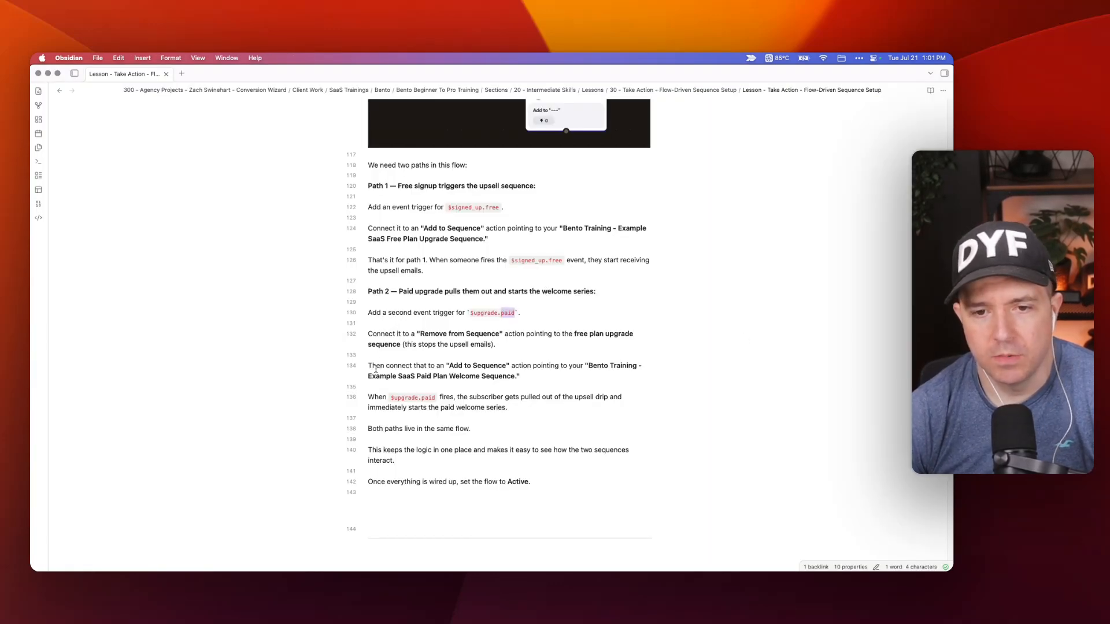
{"action": "key", "text": "super+Tab"}
{"action": "key", "text": "super+Tab"}
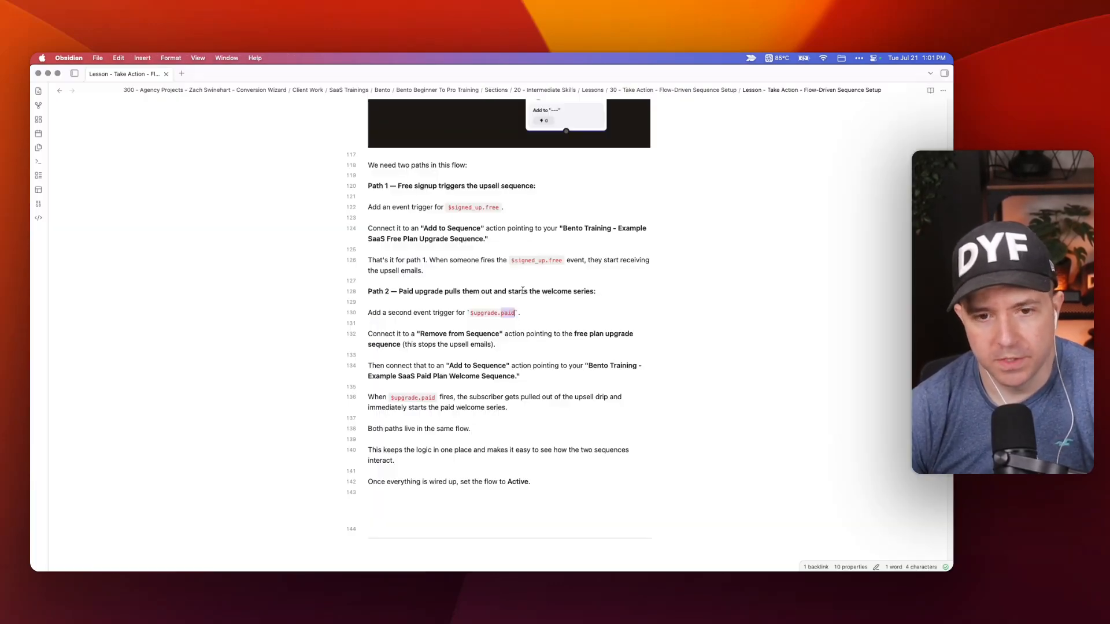
- Switch to Bento in Chrome, add a New Event trigger beside the free signup path and open its settings
{"action": "left_click_drag", "start_coordinate": [467, 315], "coordinate": [512, 312]}
{"action": "key", "text": "super+Tab"}
{"action": "right_click", "coordinate": [476, 258]}
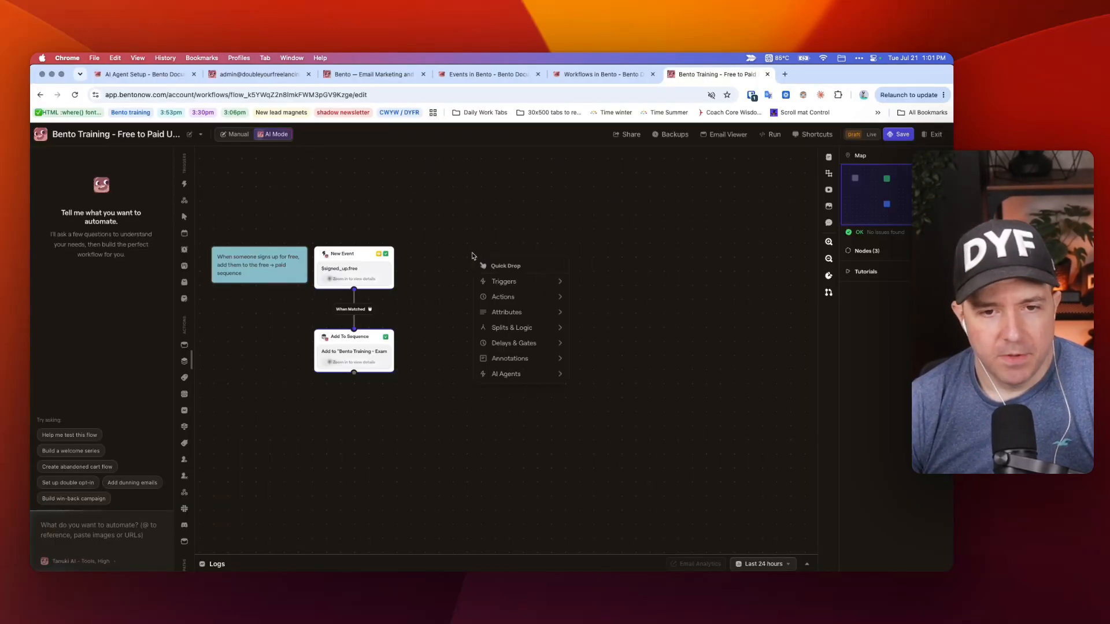
{"action": "mouse_move", "coordinate": [516, 283]}
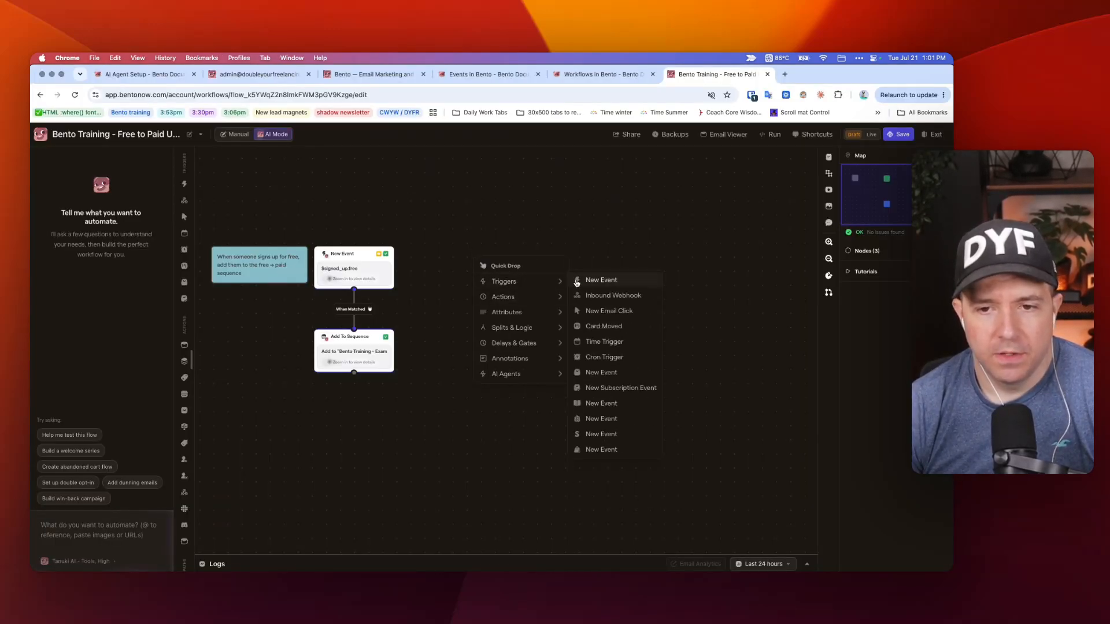
{"action": "left_click", "coordinate": [601, 279]}
{"action": "left_click_drag", "start_coordinate": [511, 258], "coordinate": [508, 255]}
{"action": "left_click", "coordinate": [508, 256]}
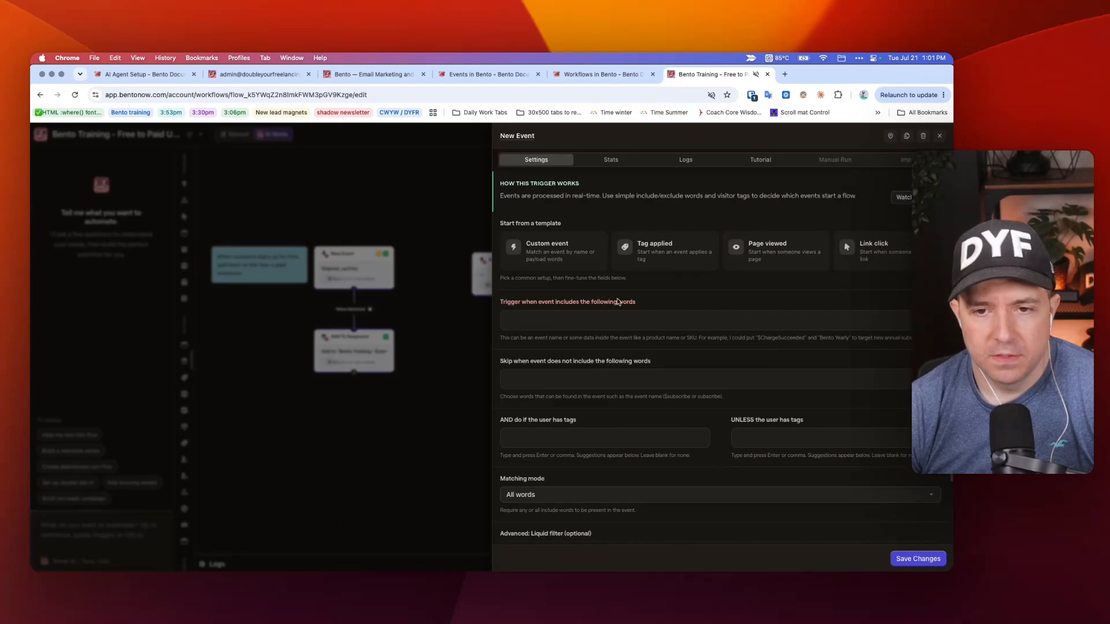
- Set the new trigger to fire on events including "$upgrade.paid" and save the changes
{"action": "left_click", "coordinate": [595, 316]}
{"action": "key", "text": "super+v"}
{"action": "key", "text": "Return"}
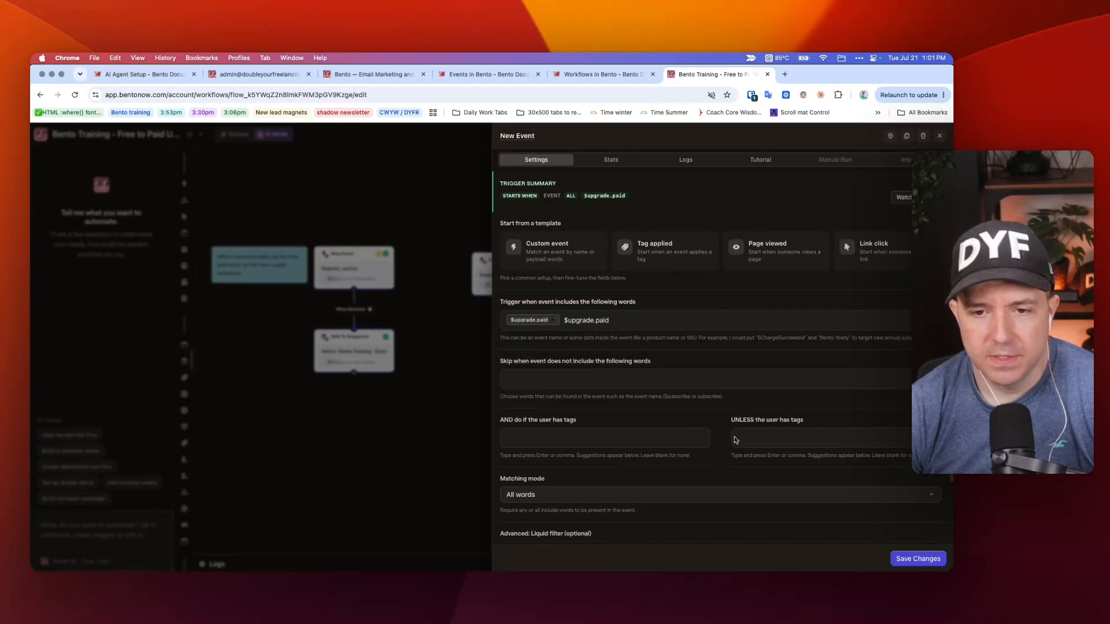
{"action": "left_click", "coordinate": [902, 559]}
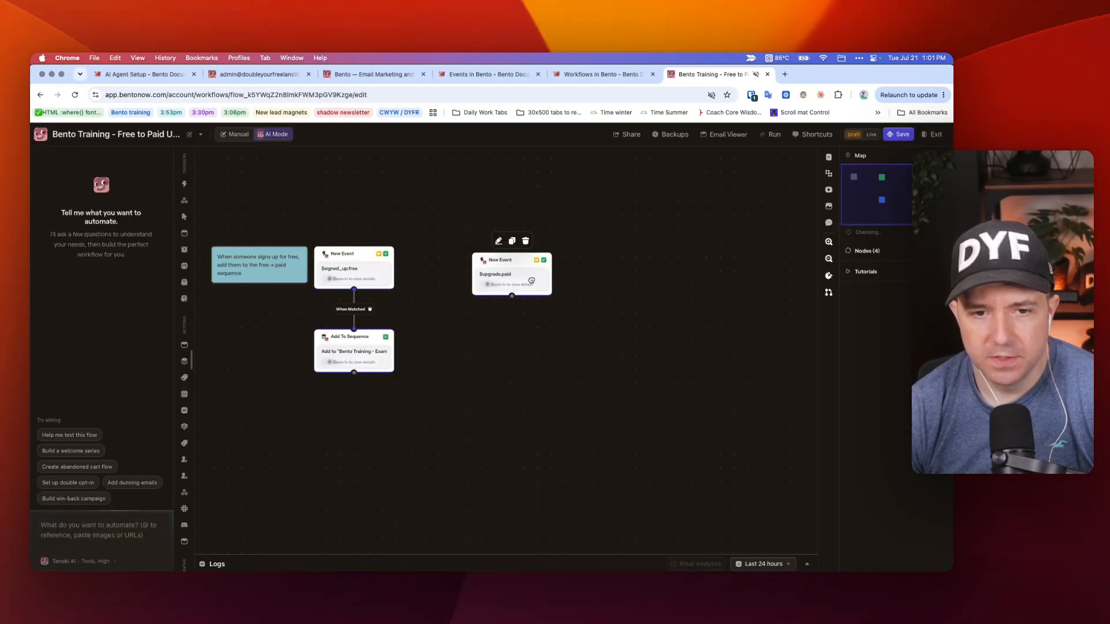
- Line up the $upgrade.paid trigger with the first path's trigger, then duplicate the free signup note and place the copy beside it
{"action": "left_click_drag", "start_coordinate": [512, 269], "coordinate": [575, 262]}
{"action": "right_click", "coordinate": [264, 267]}
{"action": "left_click", "coordinate": [295, 303]}
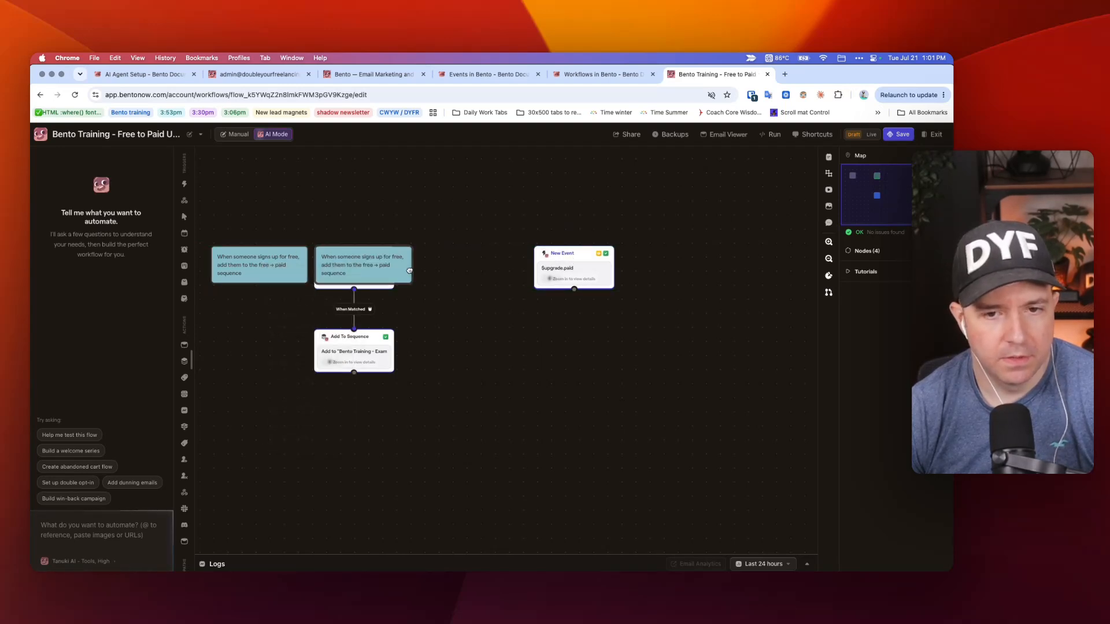
{"action": "left_click_drag", "start_coordinate": [376, 263], "coordinate": [492, 259]}
- Rewrite the copied note as "When someone signs up for paid, thank them and remove them from the free upgrade sequence" and save it
{"action": "left_click", "coordinate": [491, 260]}
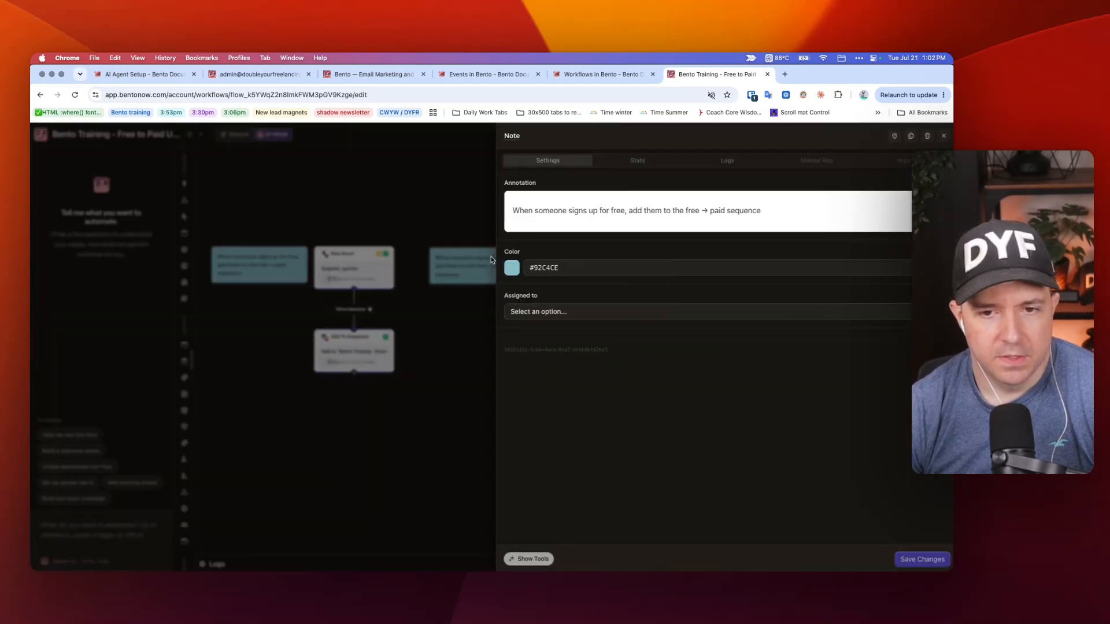
{"action": "triple_click", "coordinate": [603, 213]}
{"action": "type", "text": "T"}
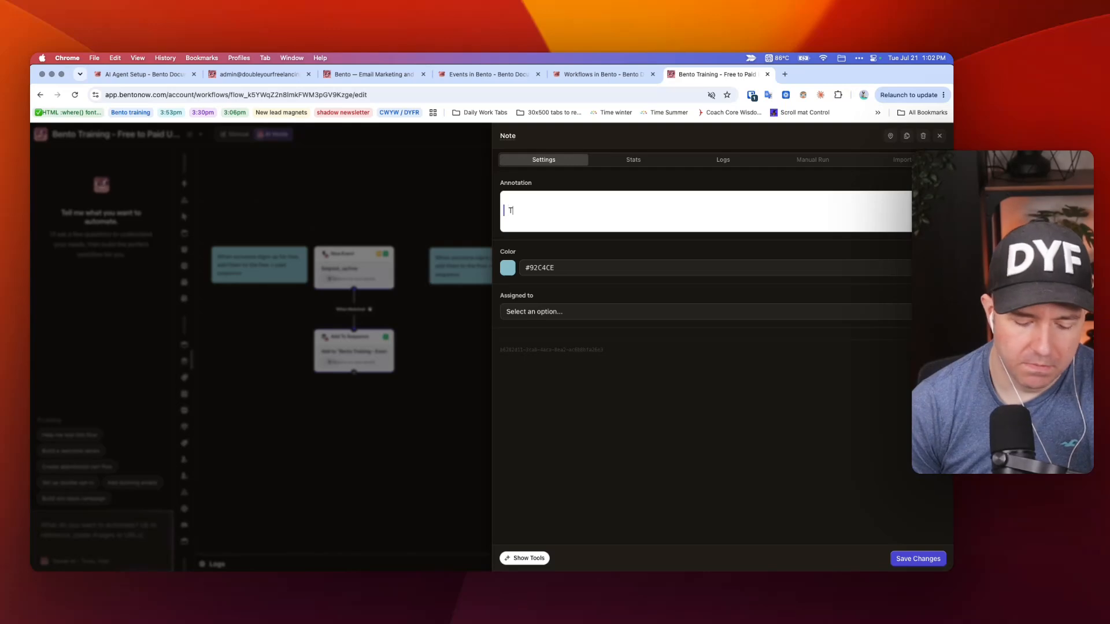
{"action": "type", "text": "hank some"}
{"action": "key", "text": "super+a"}
{"action": "type", "text": "When s"}
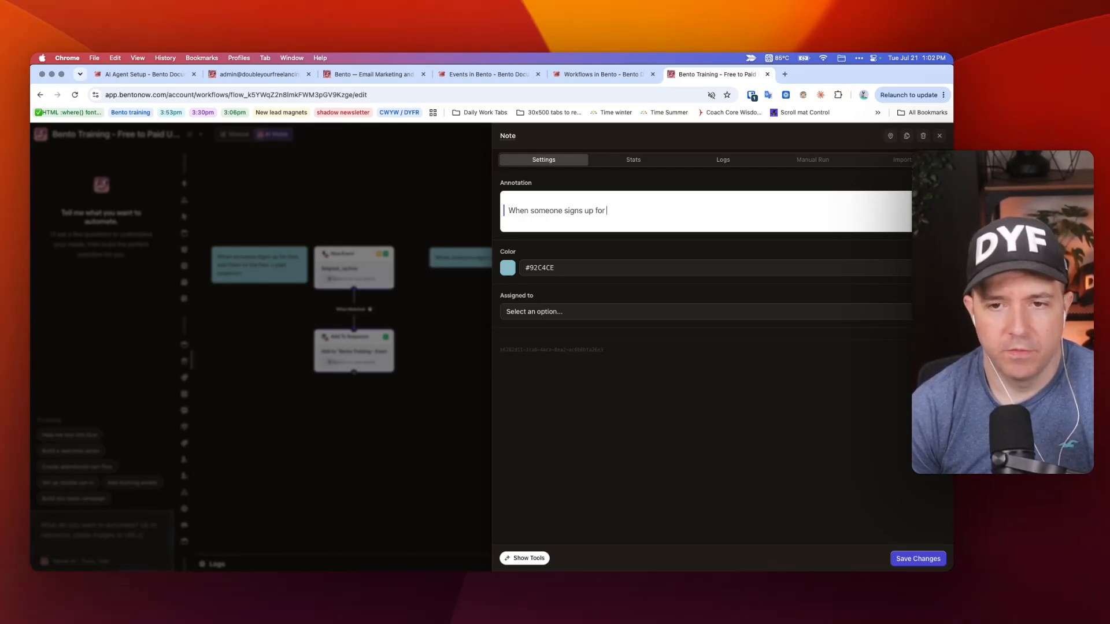
{"action": "type", "text": "omeone signs up for paid, thank them"}
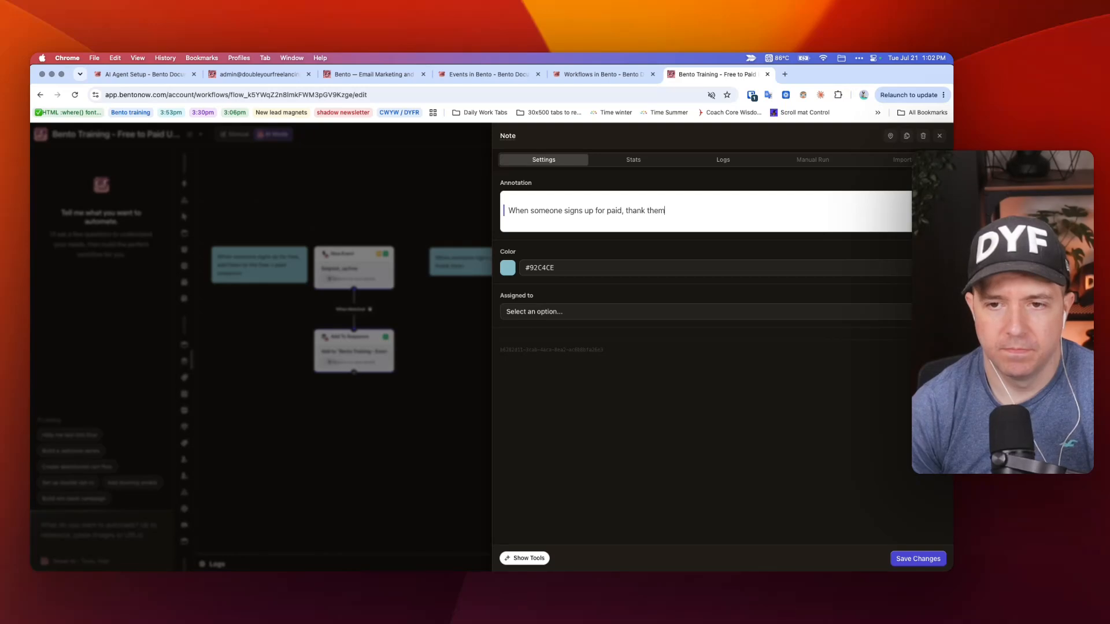
{"action": "type", "text": " and re"}
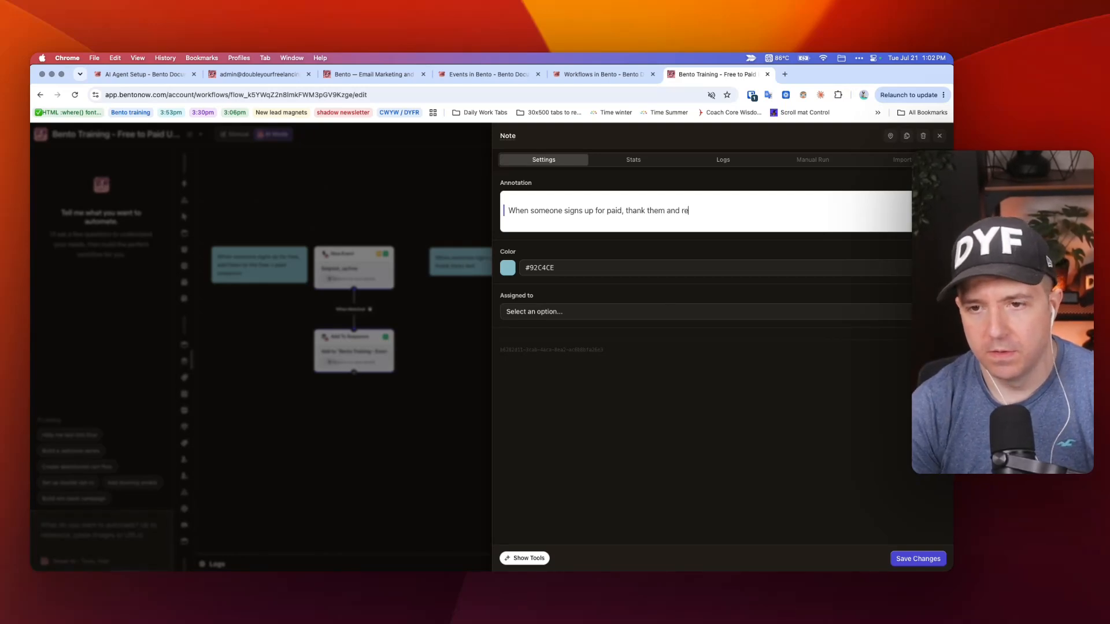
{"action": "type", "text": "move them from the free upgrade sequence"}
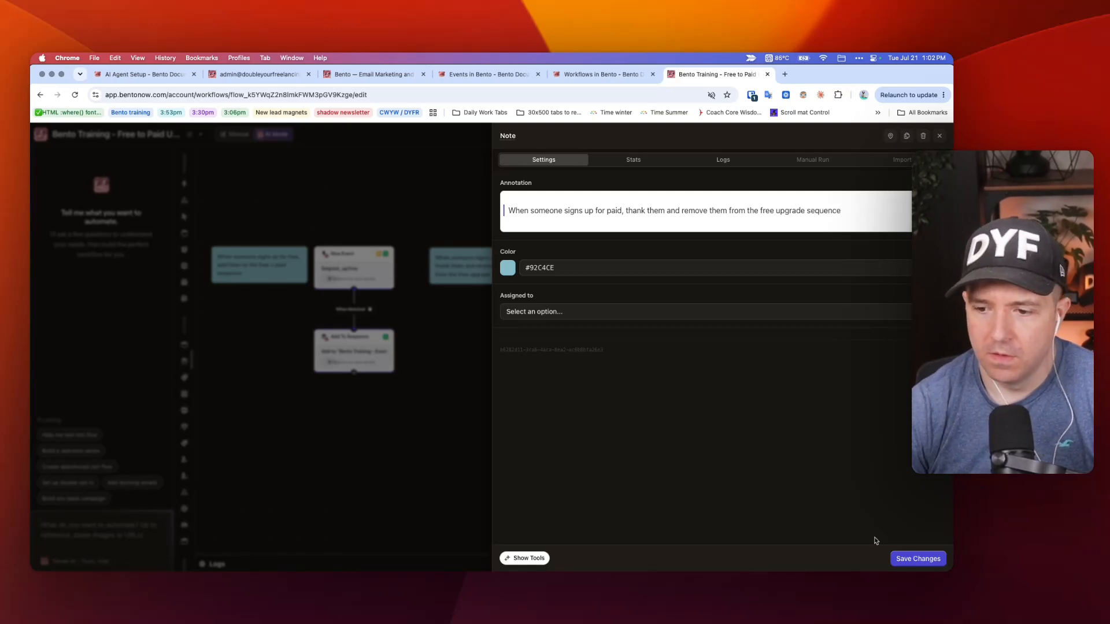
{"action": "left_click", "coordinate": [918, 559]}
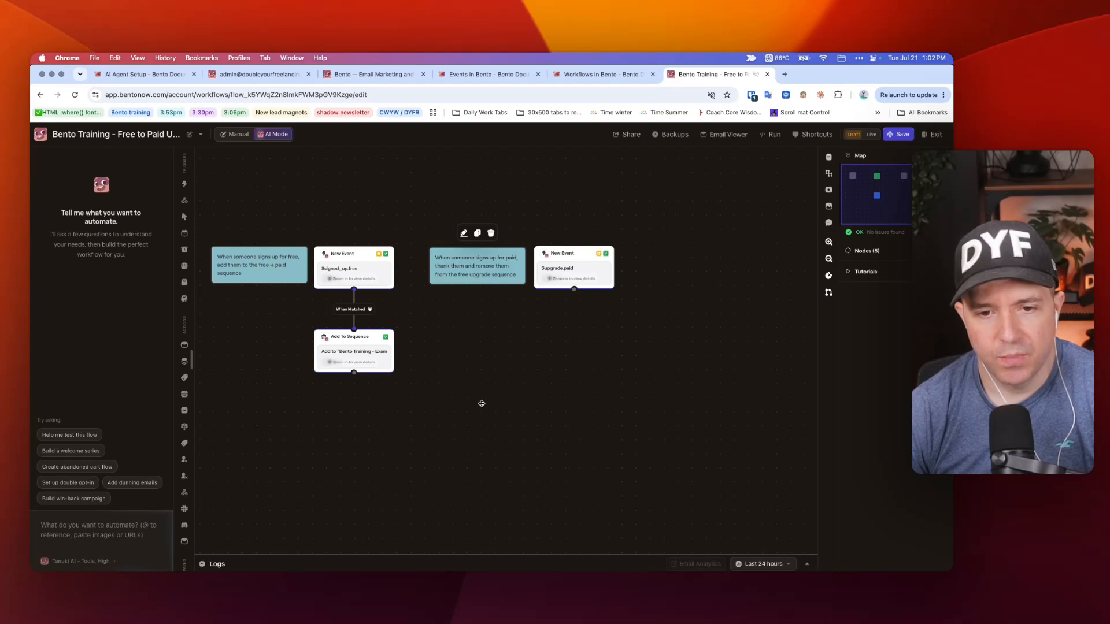
{"action": "mouse_move", "coordinate": [463, 275]}
{"action": "left_mouse_down"}
{"action": "mouse_move", "coordinate": [580, 242]}
{"action": "mouse_move", "coordinate": [560, 219]}
{"action": "mouse_move", "coordinate": [575, 208]}
{"action": "mouse_move", "coordinate": [585, 221]}
{"action": "mouse_move", "coordinate": [467, 273]}
{"action": "left_mouse_up"}
- Check the Path 2 instructions in the Obsidian lesson for the action that follows the paid upgrade trigger
{"action": "left_click", "coordinate": [425, 358]}
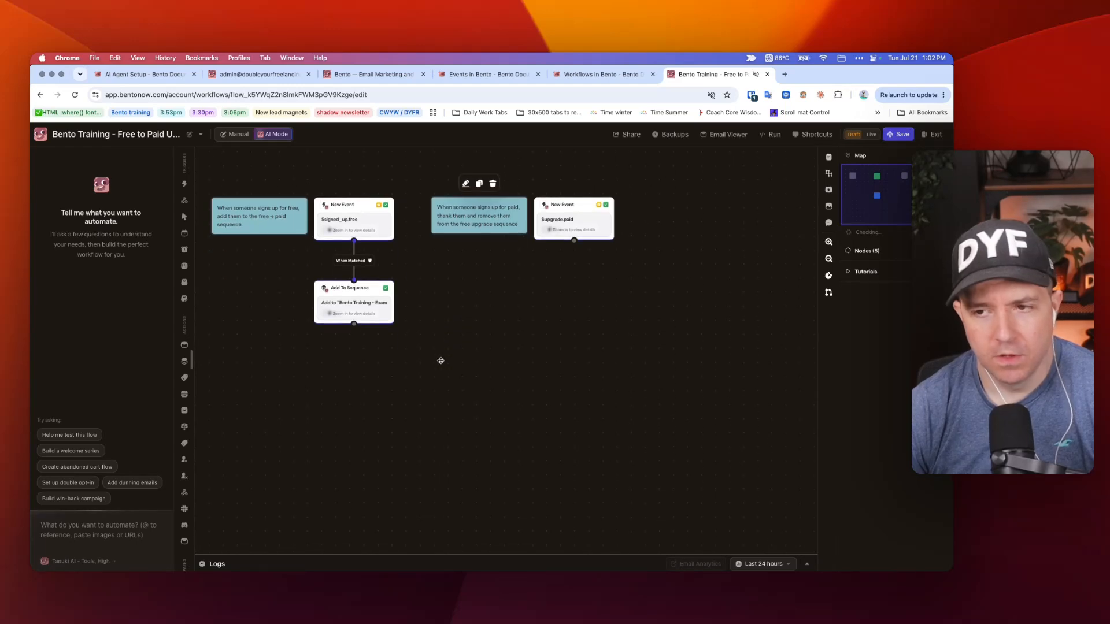
{"action": "key", "text": "super+Tab"}
{"action": "key", "text": "super+Tab"}
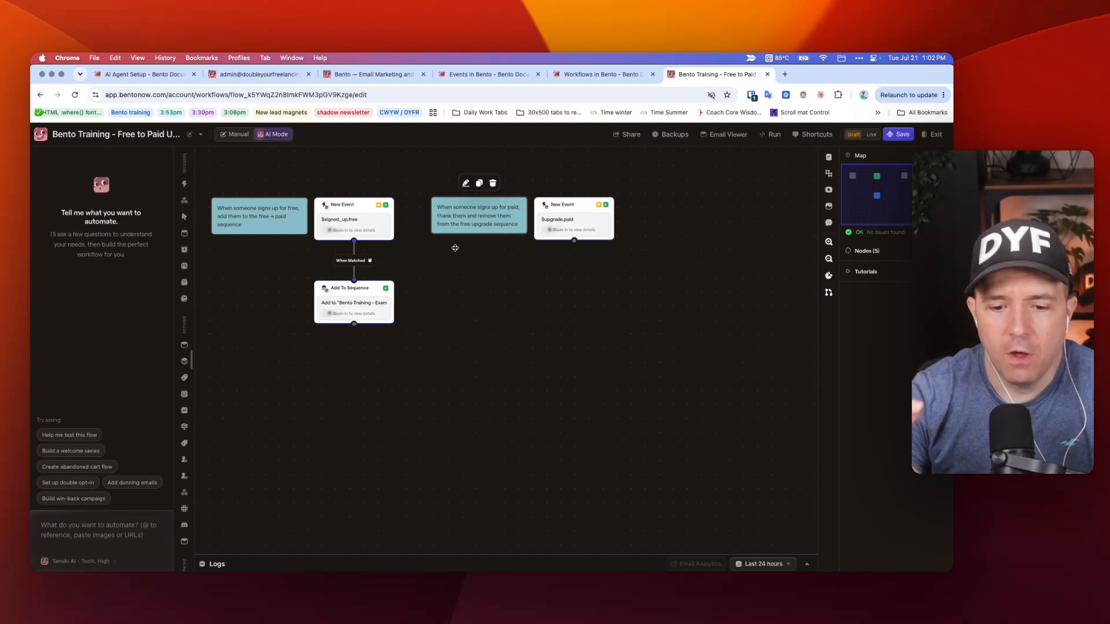
{"action": "key", "text": "super+Tab"}
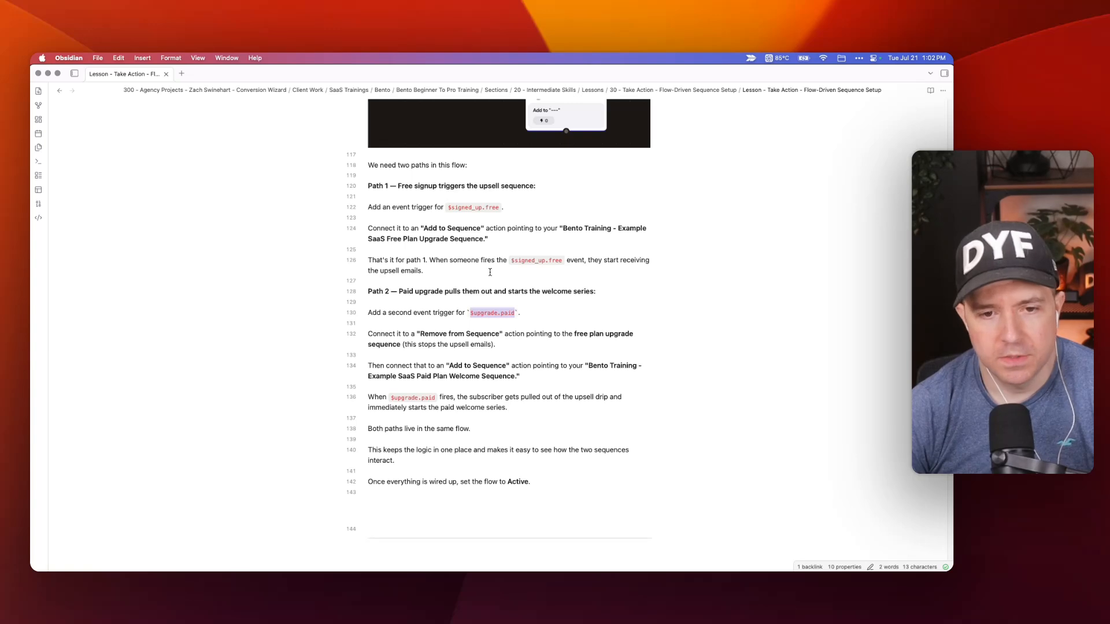
{"action": "triple_click", "coordinate": [399, 333]}
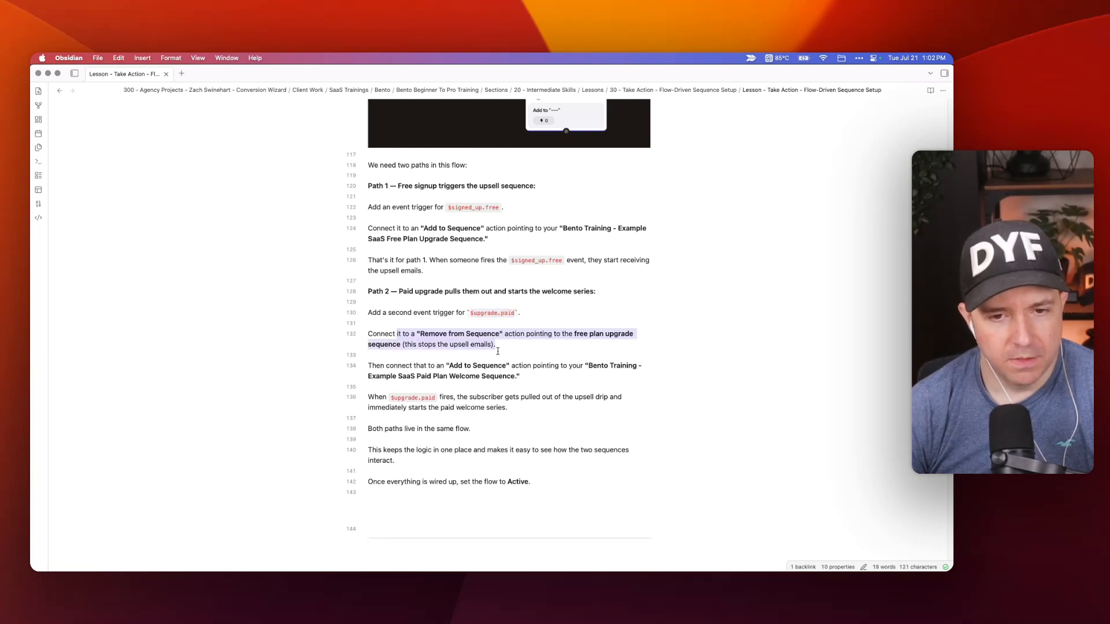
- Return to the Bento flow in Chrome, add a Remove Sequence action below the $upgrade.paid trigger and open its settings
{"action": "key", "text": "super+Tab"}
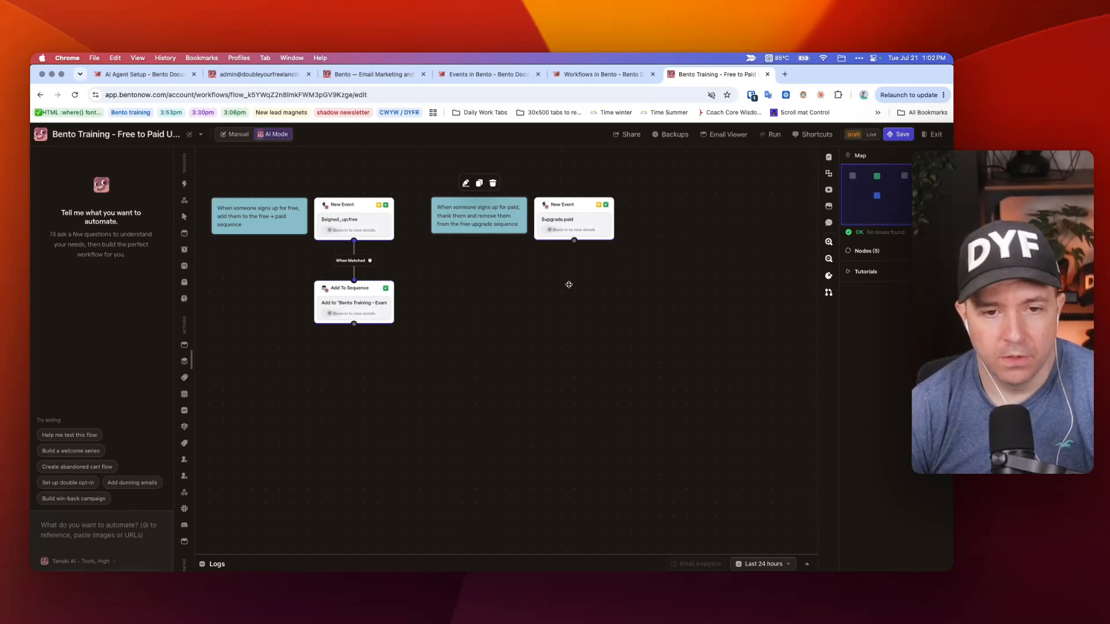
{"action": "right_click", "coordinate": [550, 291]}
{"action": "mouse_move", "coordinate": [601, 324]}
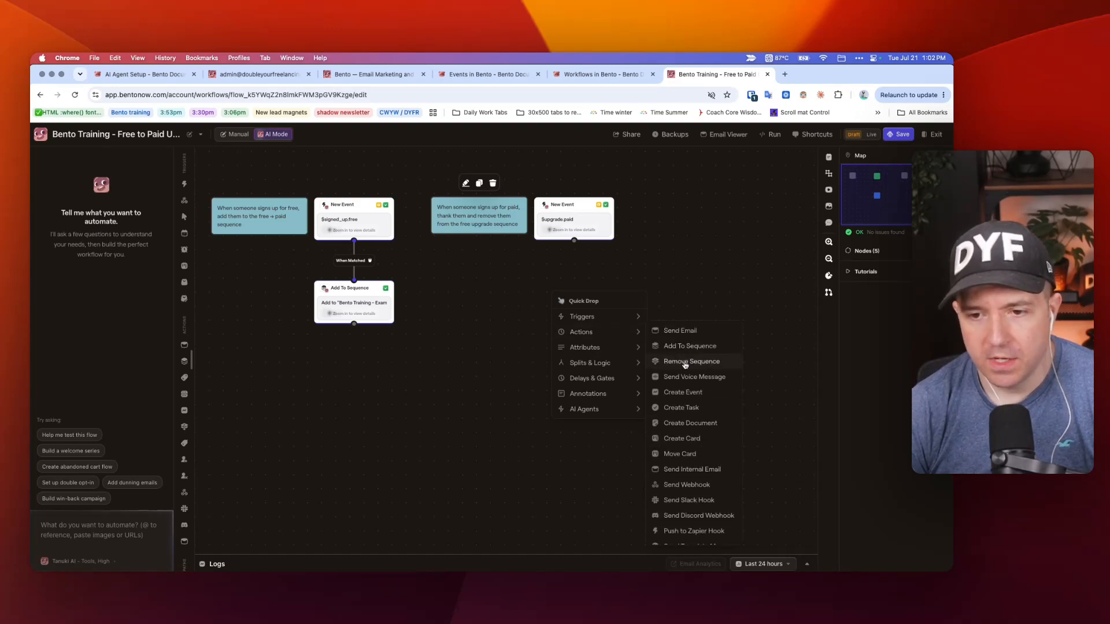
{"action": "left_click", "coordinate": [685, 364]}
{"action": "left_click_drag", "start_coordinate": [568, 308], "coordinate": [565, 301]}
{"action": "left_click", "coordinate": [566, 301]}
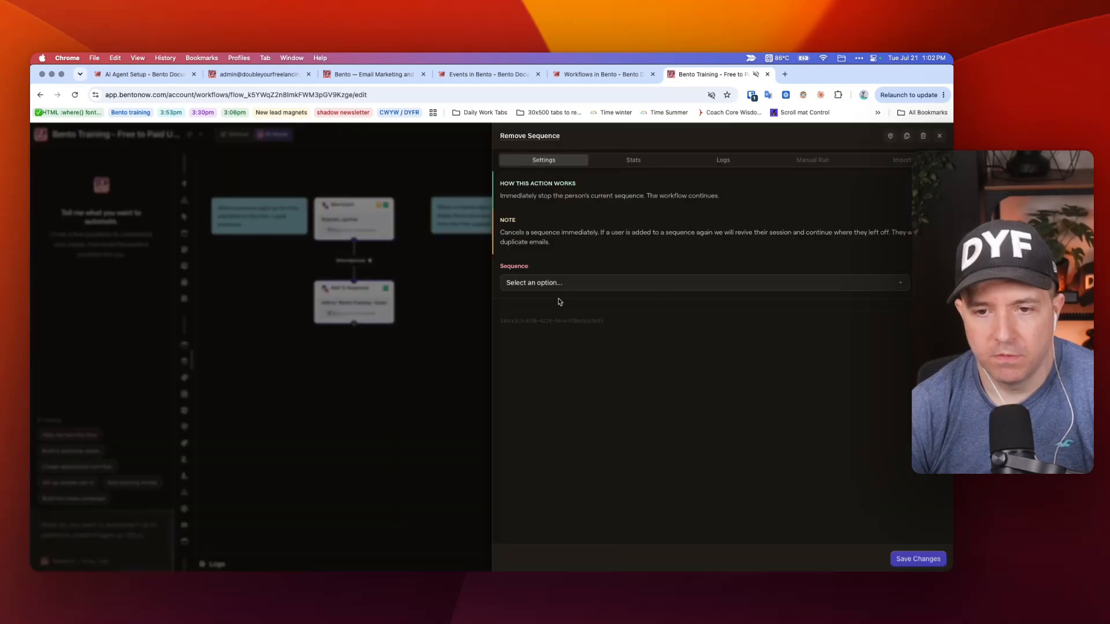
- Point the action to "Bento Training - Example SaaS Free Plan Upgrade Sequence", save it, and connect the $upgrade.paid trigger to it
{"action": "left_click", "coordinate": [670, 287]}
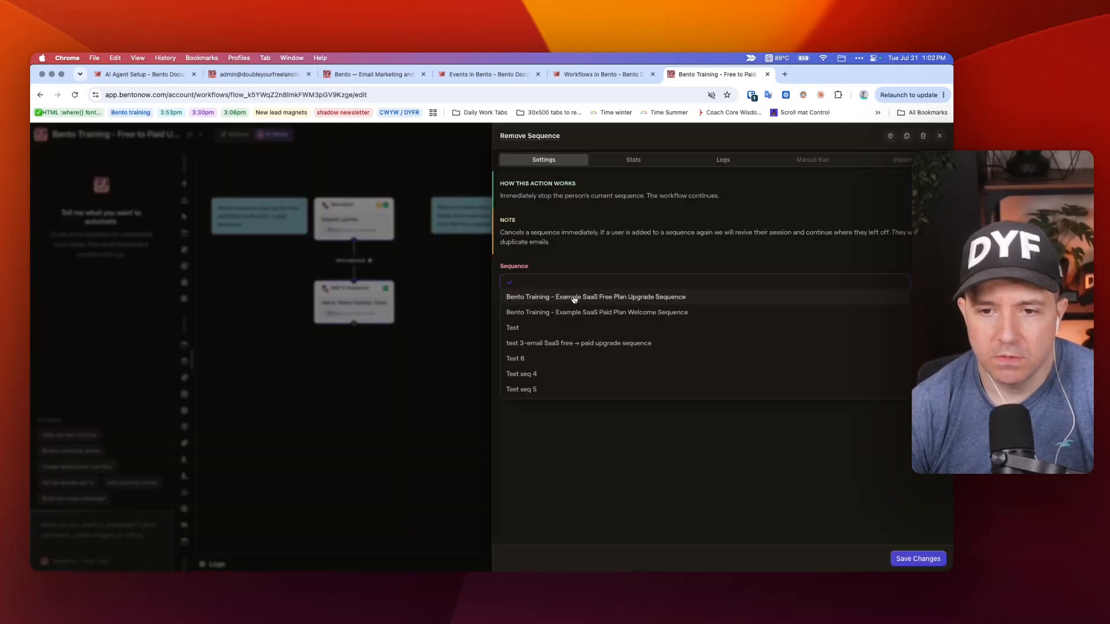
{"action": "left_click", "coordinate": [629, 299]}
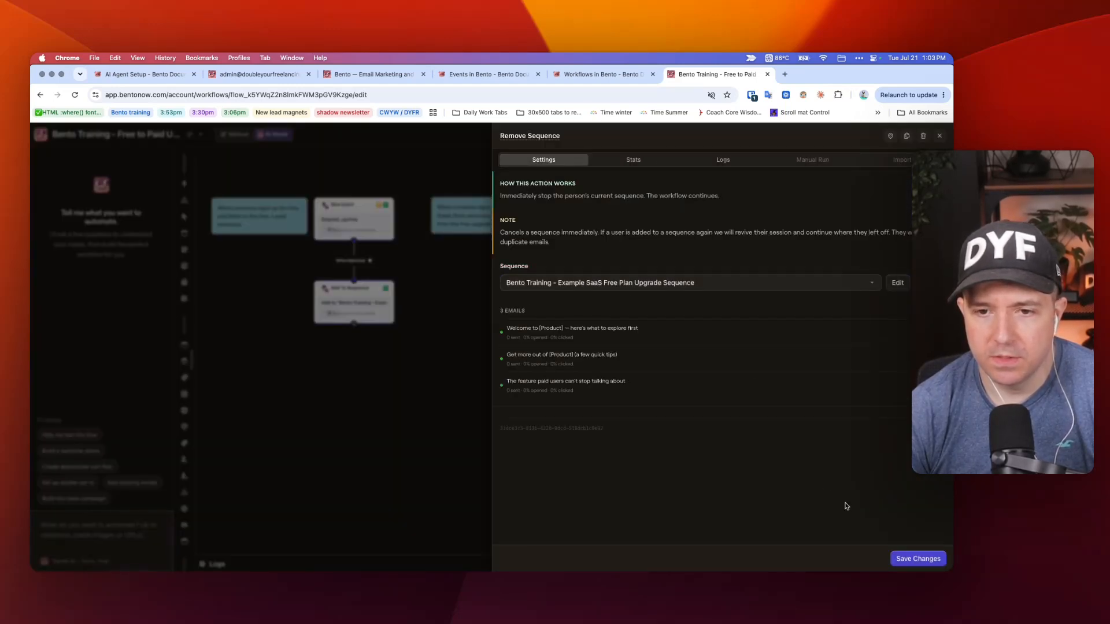
{"action": "left_click", "coordinate": [918, 559]}
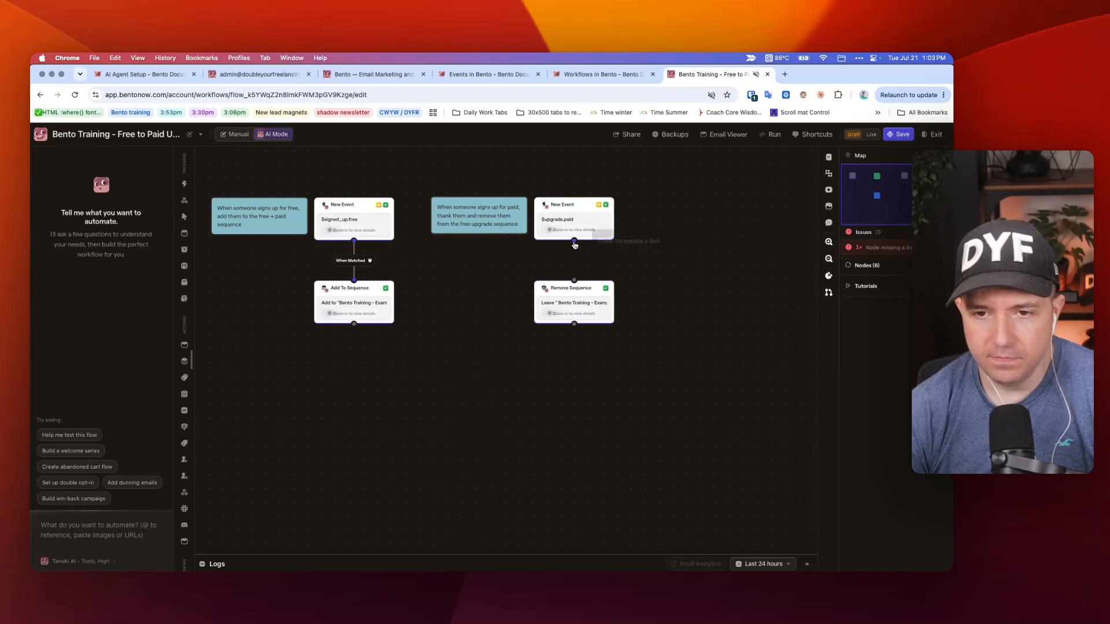
{"action": "left_click_drag", "start_coordinate": [574, 240], "coordinate": [574, 280]}
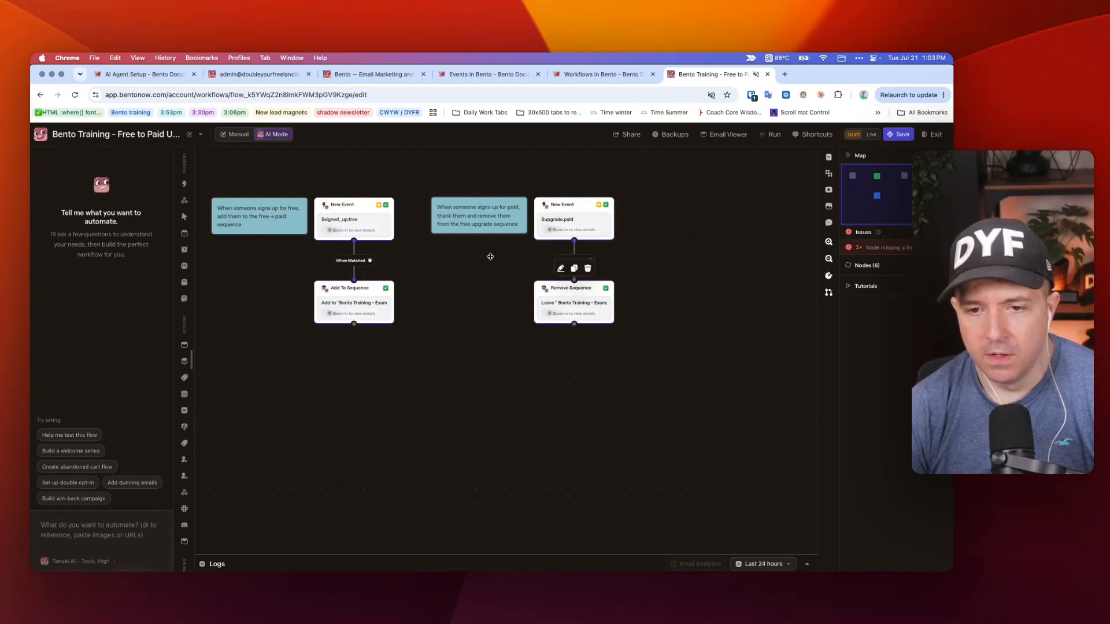
- Move the paid signup note above the $upgrade.paid trigger, change its color to purple, #8C6CAC, and save the changes
{"action": "scroll", "coordinate": [630, 335], "scroll_direction": "up", "scroll_amount": 2}
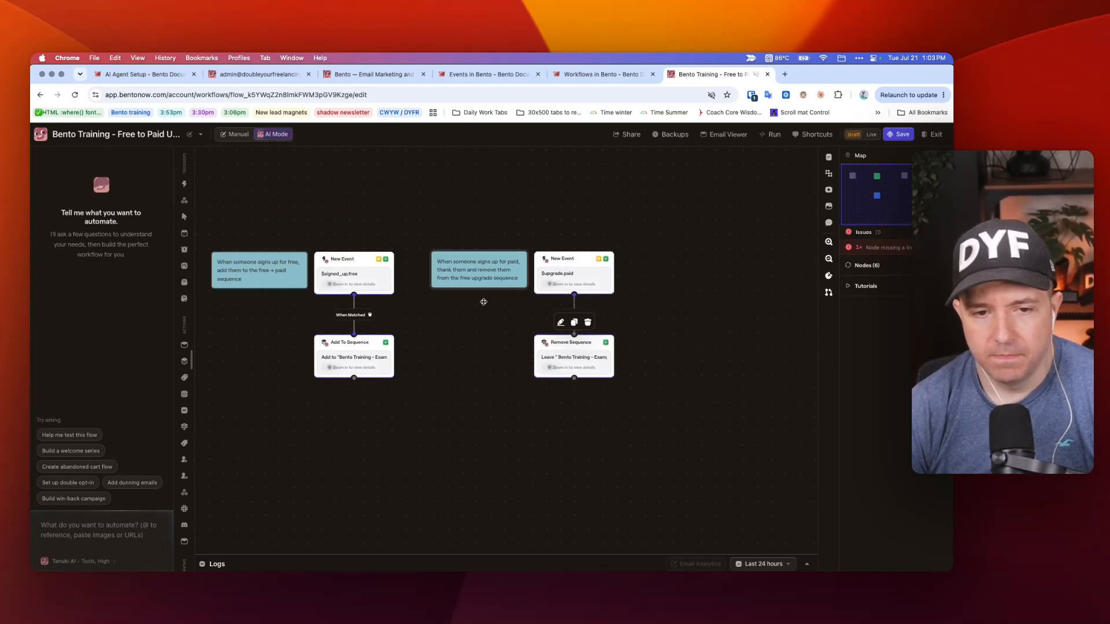
{"action": "left_click_drag", "start_coordinate": [473, 270], "coordinate": [573, 215]}
{"action": "double_click", "coordinate": [574, 214]}
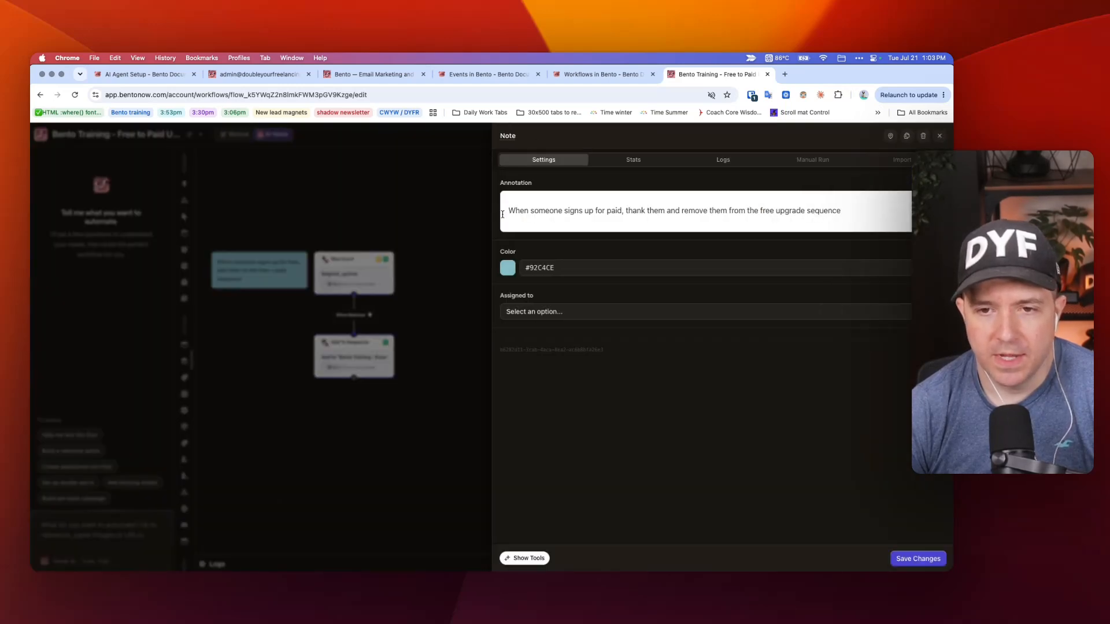
{"action": "left_click", "coordinate": [506, 268]}
{"action": "left_click_drag", "start_coordinate": [559, 349], "coordinate": [558, 349]}
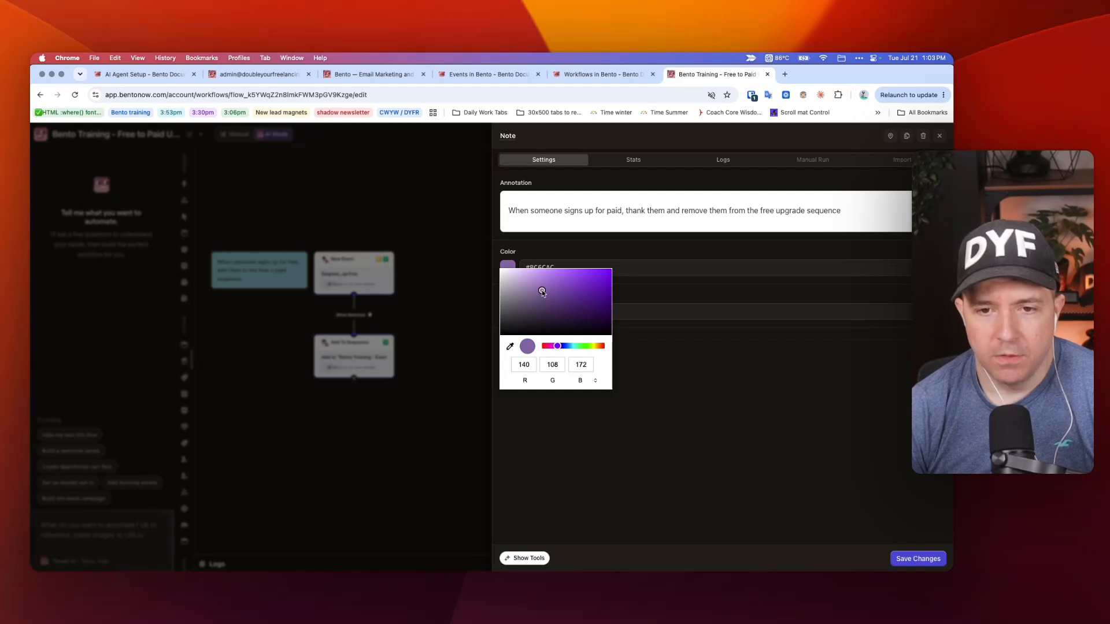
{"action": "left_click", "coordinate": [917, 558]}
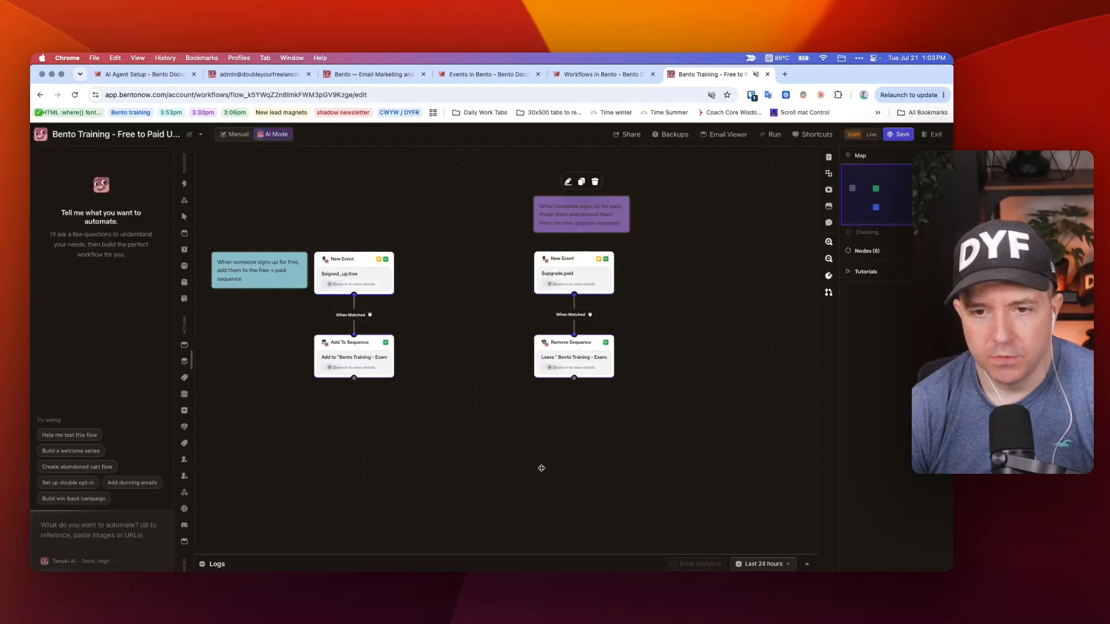
- Duplicate the light blue free signup note and place the copy beside the $upgrade.paid trigger
{"action": "right_click", "coordinate": [269, 266]}
{"action": "left_click", "coordinate": [309, 280]}
{"action": "left_click_drag", "start_coordinate": [386, 274], "coordinate": [501, 274]}
- Replace the copied note's text with "They purchased a paid plan" and save the changes
{"action": "left_click", "coordinate": [501, 274]}
{"action": "triple_click", "coordinate": [611, 211]}
{"action": "type", "text": "T"}
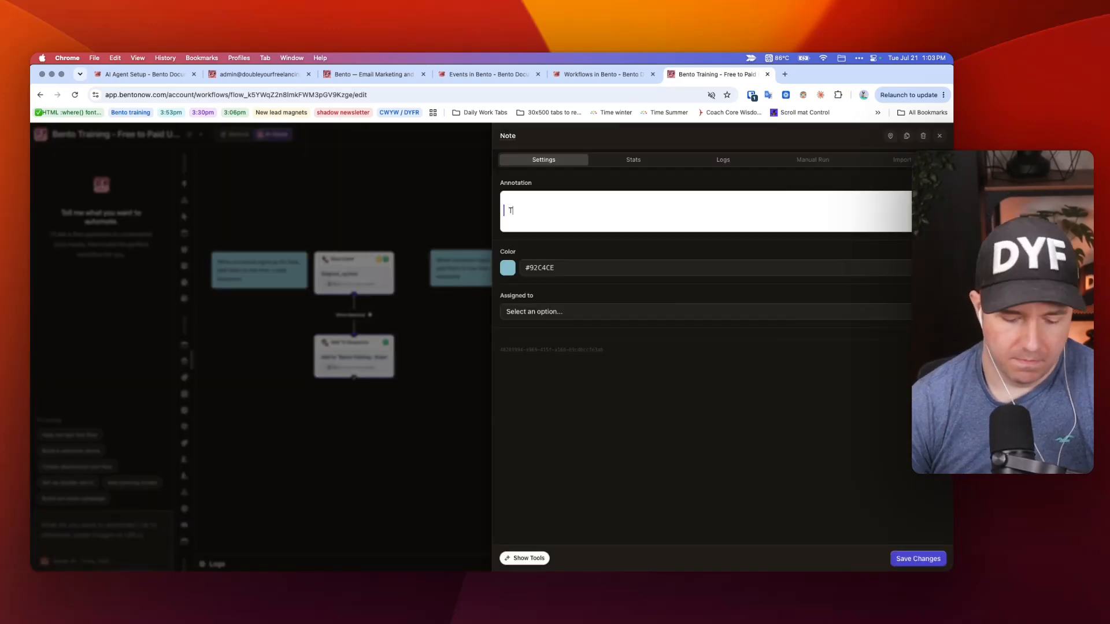
{"action": "type", "text": "hey purchased "}
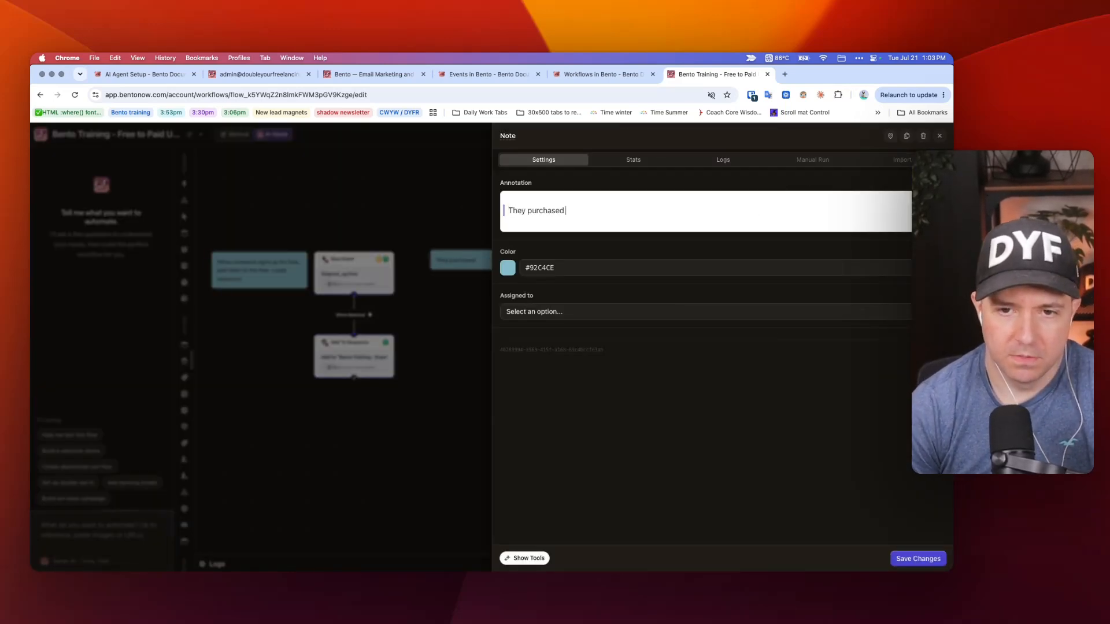
{"action": "type", "text": "a paid plan"}
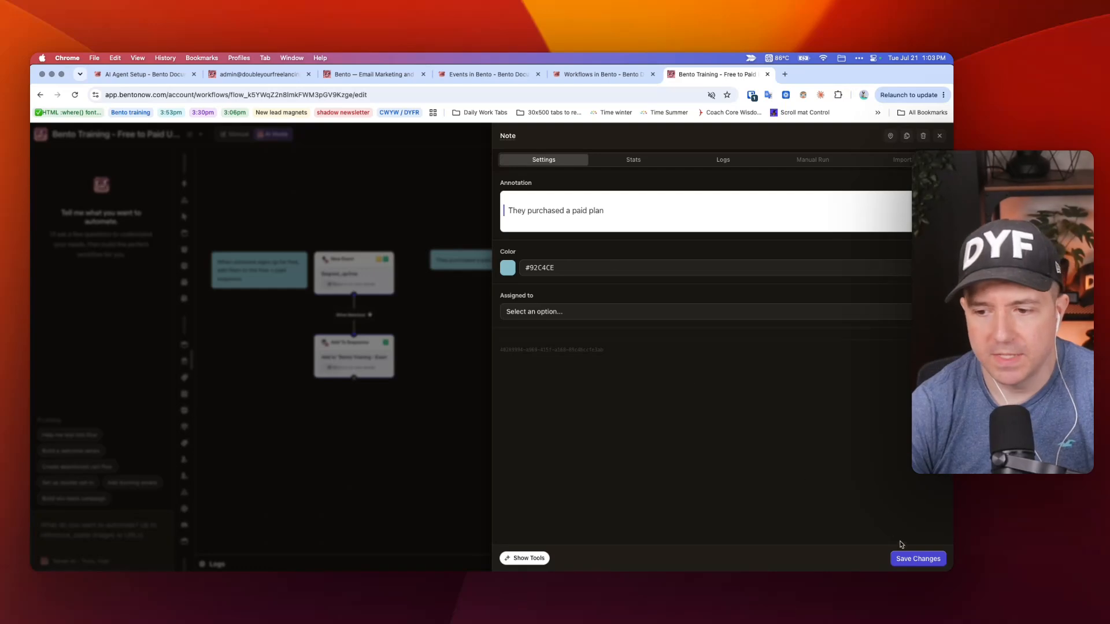
{"action": "left_click", "coordinate": [916, 558]}
- Duplicate the "They purchased a paid plan" note and place the copy beside the Remove Sequence action
{"action": "right_click", "coordinate": [479, 261]}
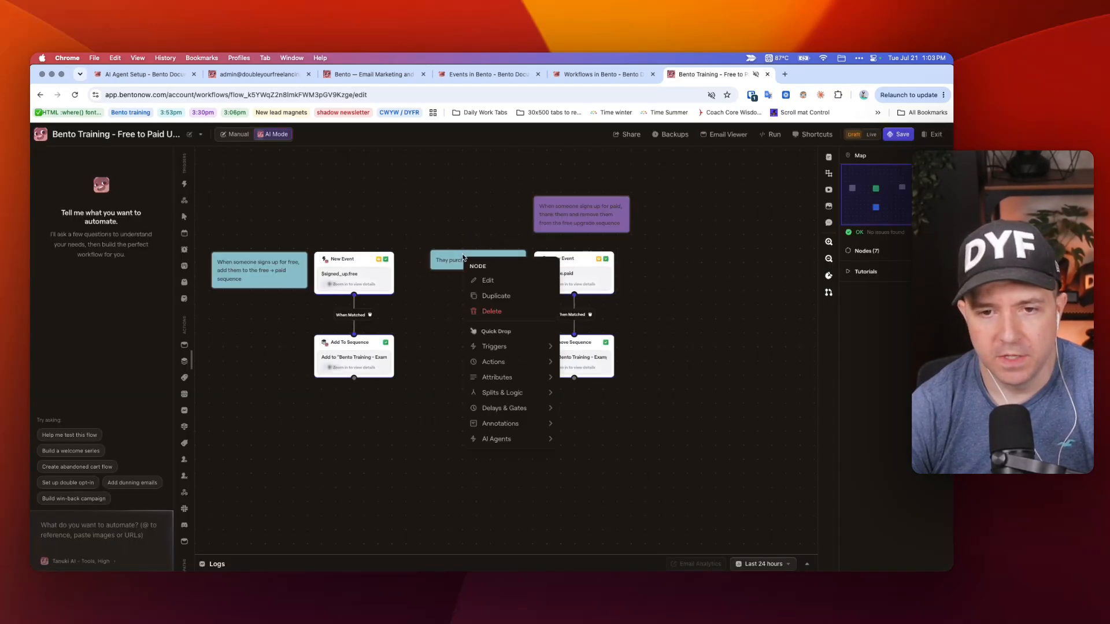
{"action": "left_click", "coordinate": [489, 299]}
{"action": "left_click_drag", "start_coordinate": [560, 259], "coordinate": [463, 346]}
- Replace the text of the note beside Remove Sequence with "Remove them from the upgrade sequence since they paid" and save the changes
{"action": "double_click", "coordinate": [462, 345]}
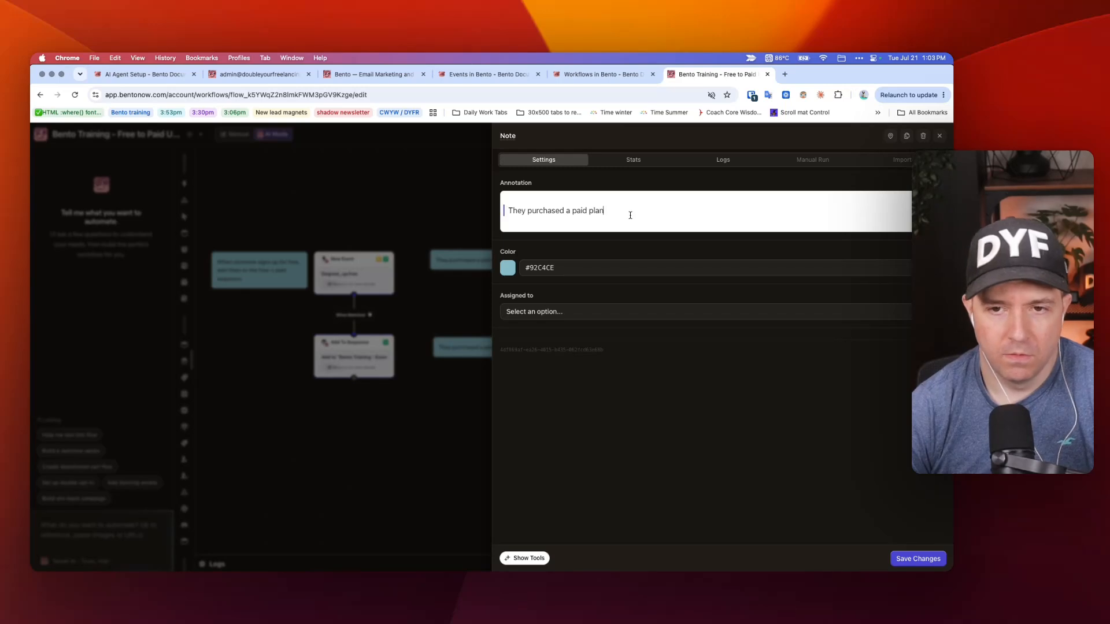
{"action": "key", "text": "super+a"}
{"action": "type", "text": "Remove them f"}
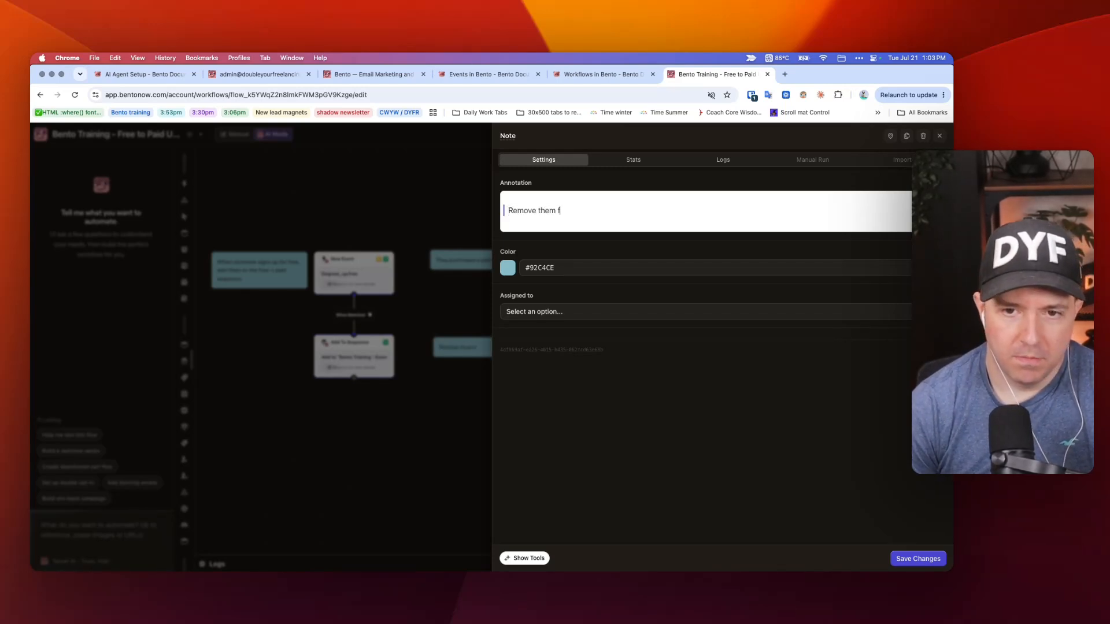
{"action": "type", "text": "rom the upgrad"}
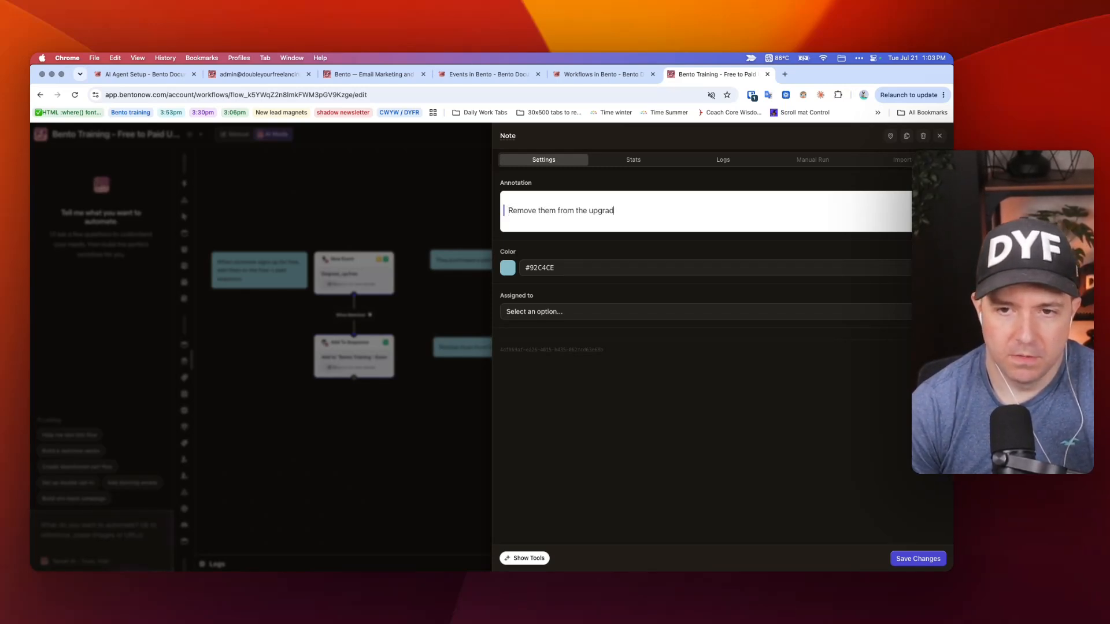
{"action": "type", "text": "e sequence since they paid"}
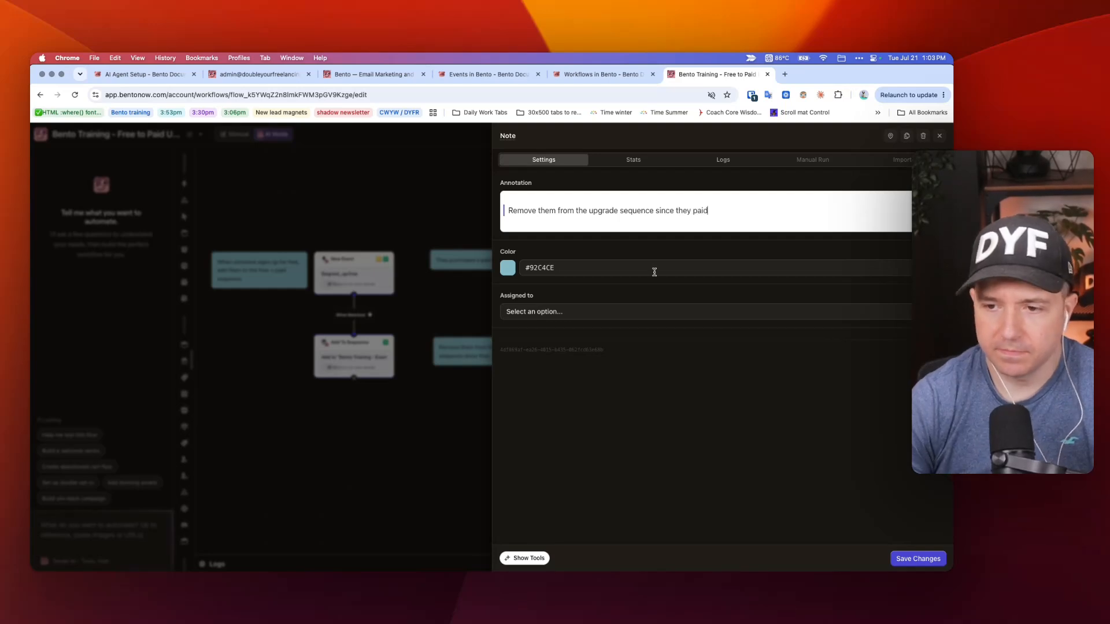
{"action": "left_click", "coordinate": [918, 558]}
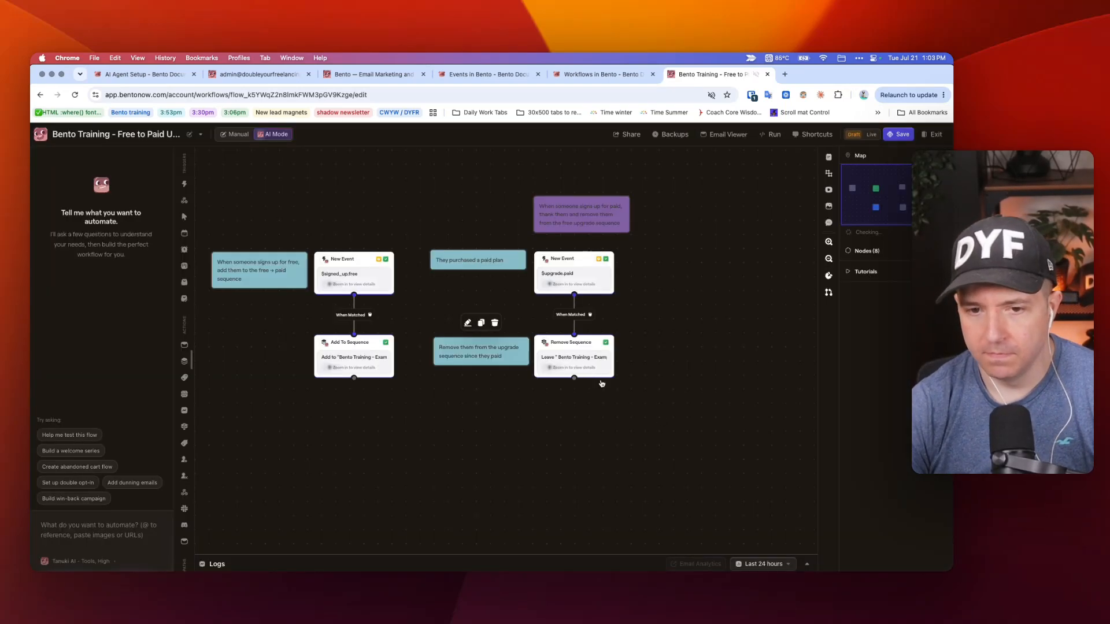
- Duplicate the light blue note beside Remove Sequence and place the copy below the original
{"action": "scroll", "coordinate": [480, 261], "scroll_direction": "down", "scroll_amount": 3}
{"action": "right_click", "coordinate": [480, 263]}
{"action": "left_click", "coordinate": [503, 299]}
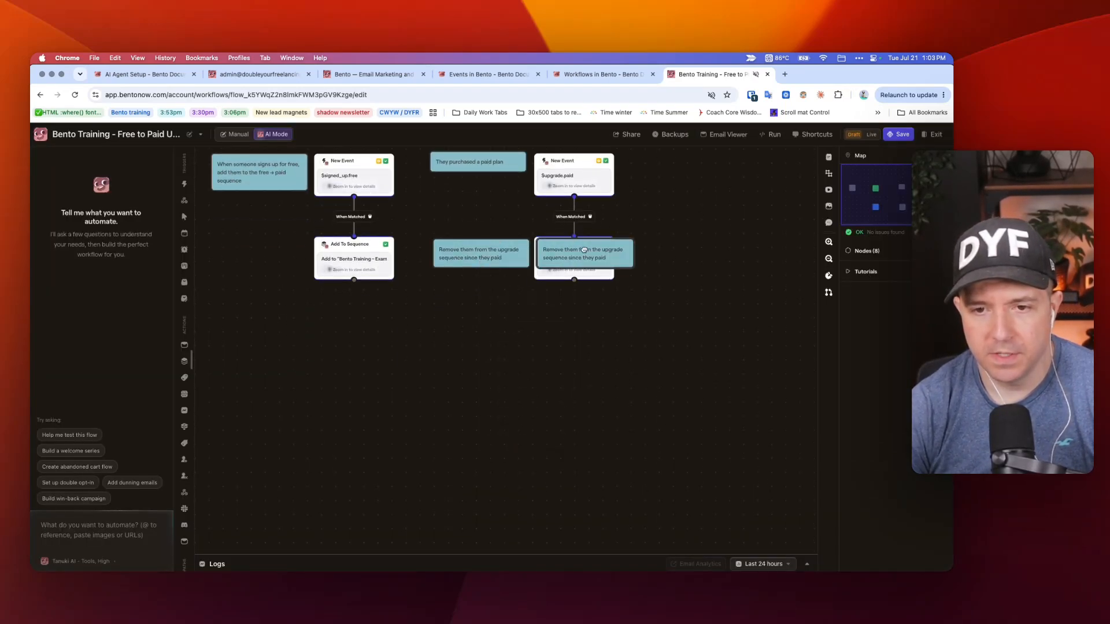
{"action": "left_click_drag", "start_coordinate": [580, 255], "coordinate": [481, 332]}
- Replace the lower copied note's text with "Thank them for upgrading" and save the changes
{"action": "left_click", "coordinate": [480, 332]}
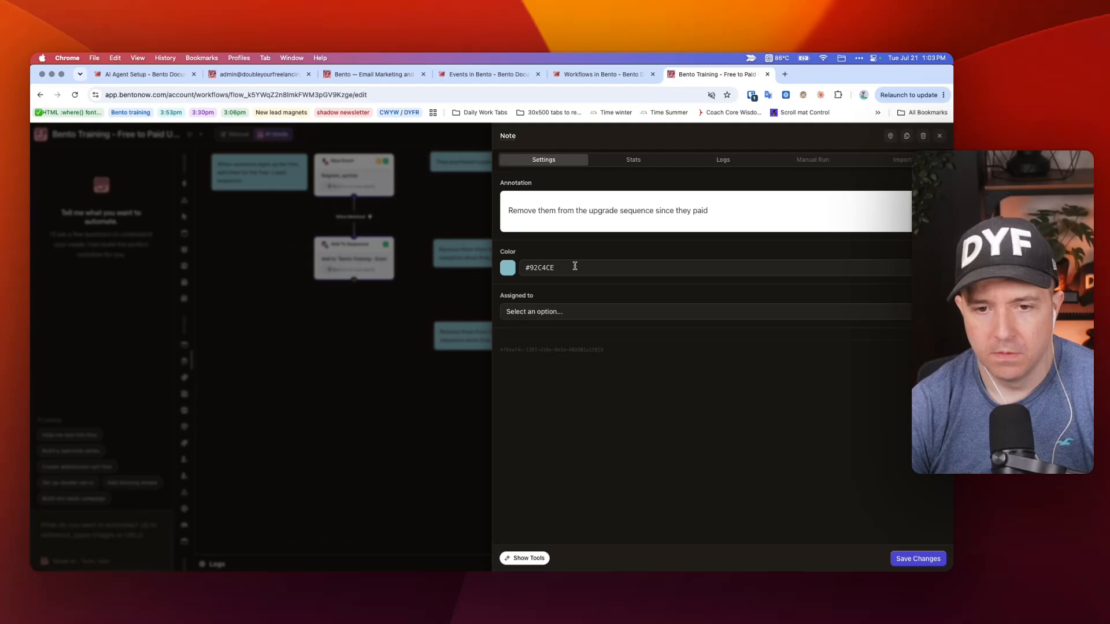
{"action": "triple_click", "coordinate": [641, 210]}
{"action": "type", "text": "Thank them for upgrading"}
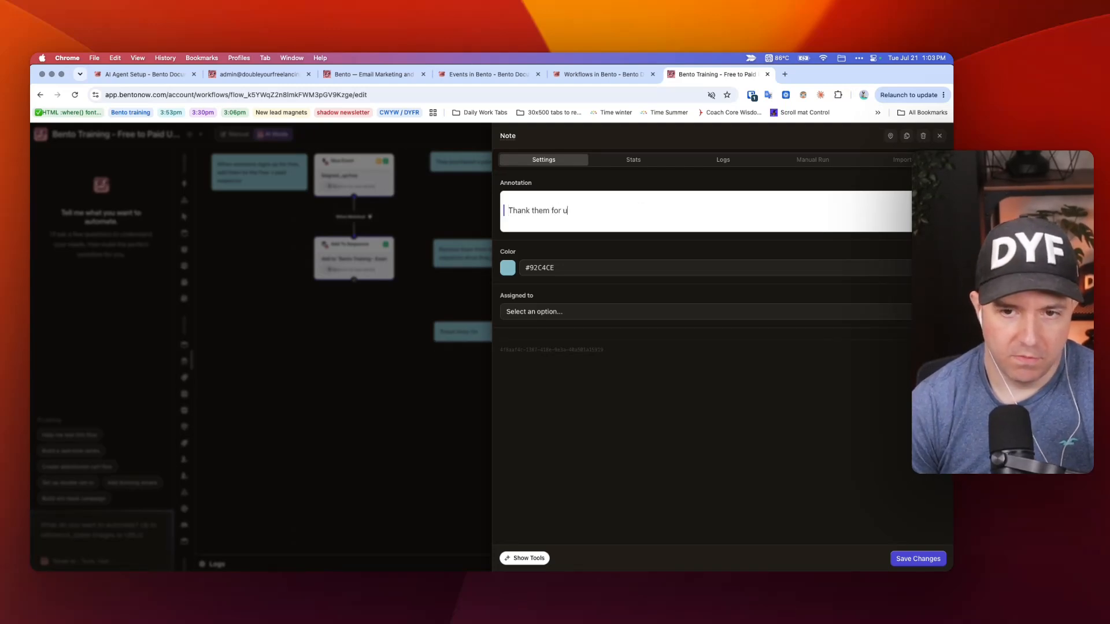
{"action": "left_click", "coordinate": [918, 559]}
- Add an Add To Sequence action beside the "Thank them for upgrading" note, aligned under the Remove Sequence action
{"action": "right_click", "coordinate": [576, 338]}
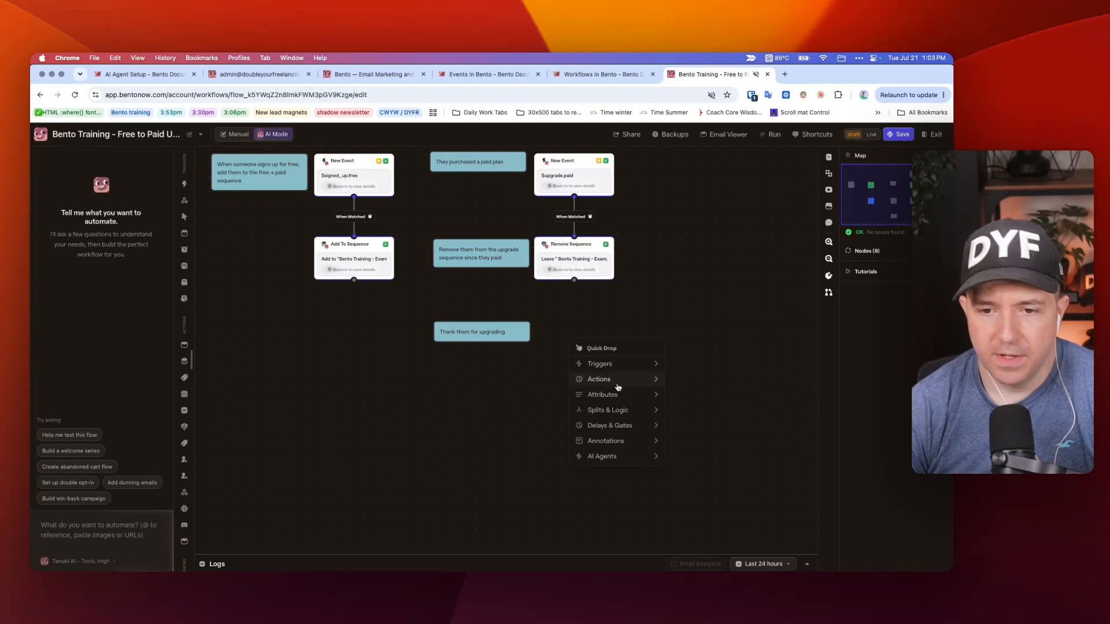
{"action": "mouse_move", "coordinate": [601, 380]}
{"action": "left_click", "coordinate": [707, 191]}
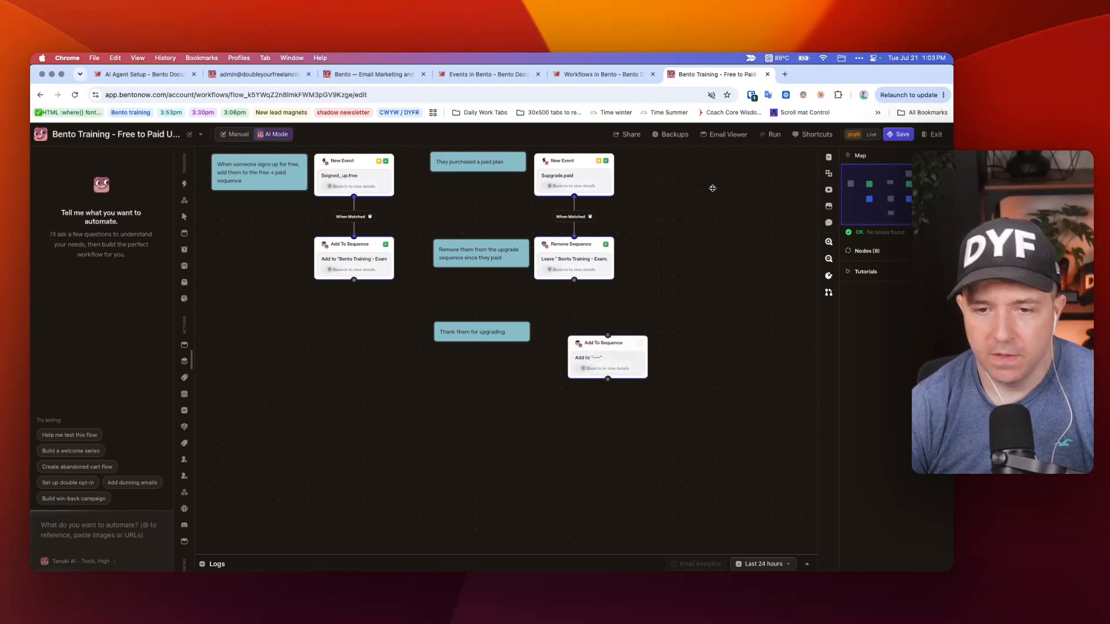
{"action": "left_click_drag", "start_coordinate": [592, 348], "coordinate": [561, 346]}
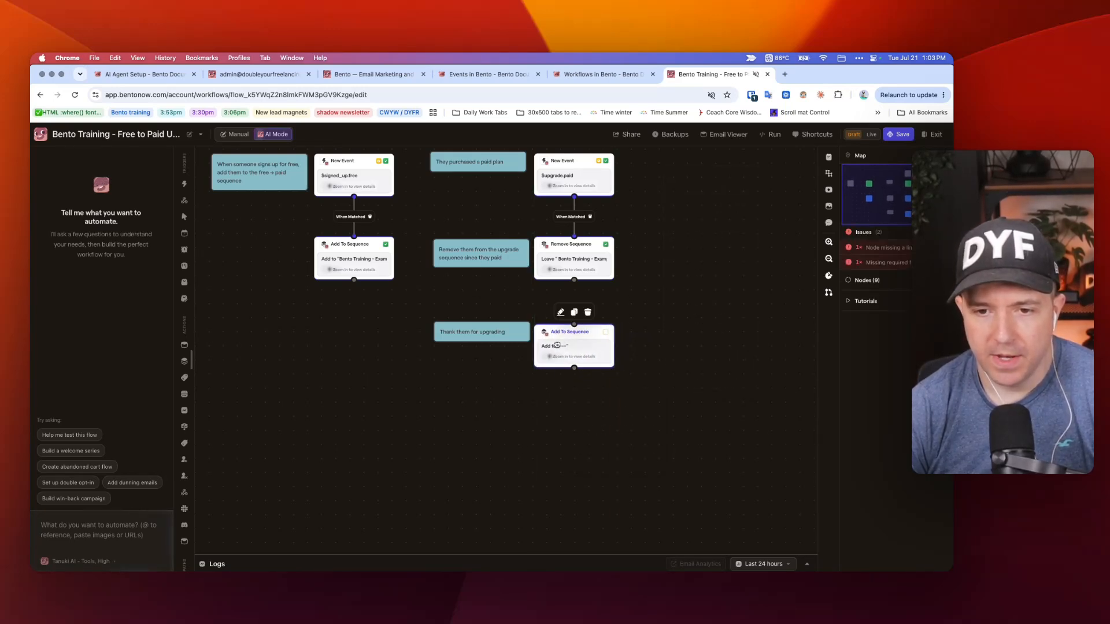
- Assign "Bento Training - Example SaaS Paid Plan Welcome Sequence" to the new action, save it, and link Remove Sequence to it
{"action": "left_click", "coordinate": [560, 345]}
{"action": "left_click", "coordinate": [675, 281]}
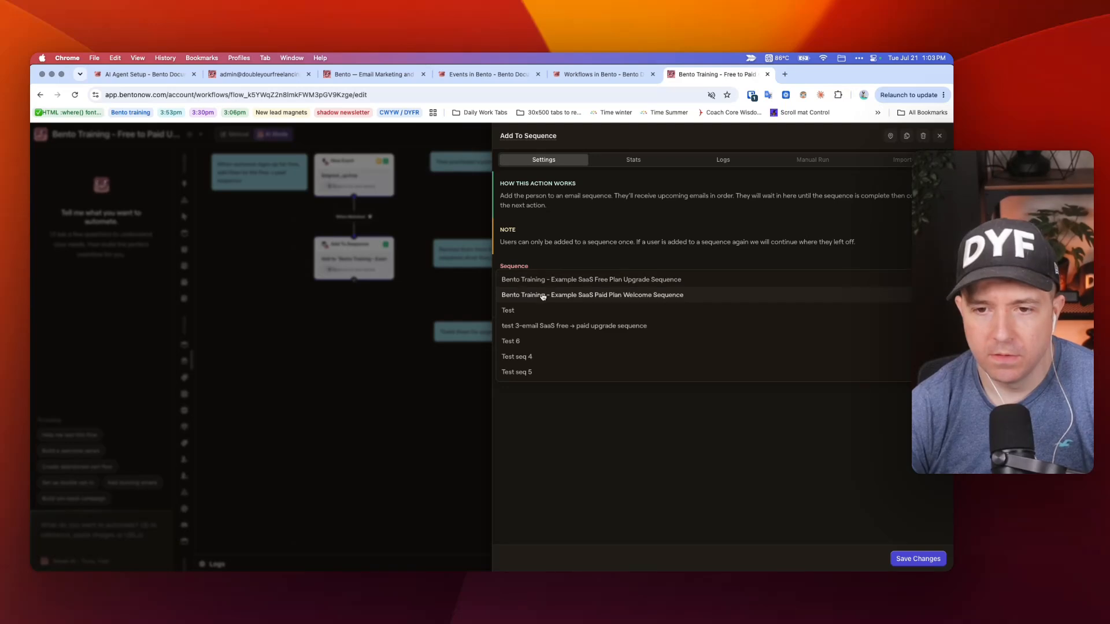
{"action": "left_click", "coordinate": [624, 296]}
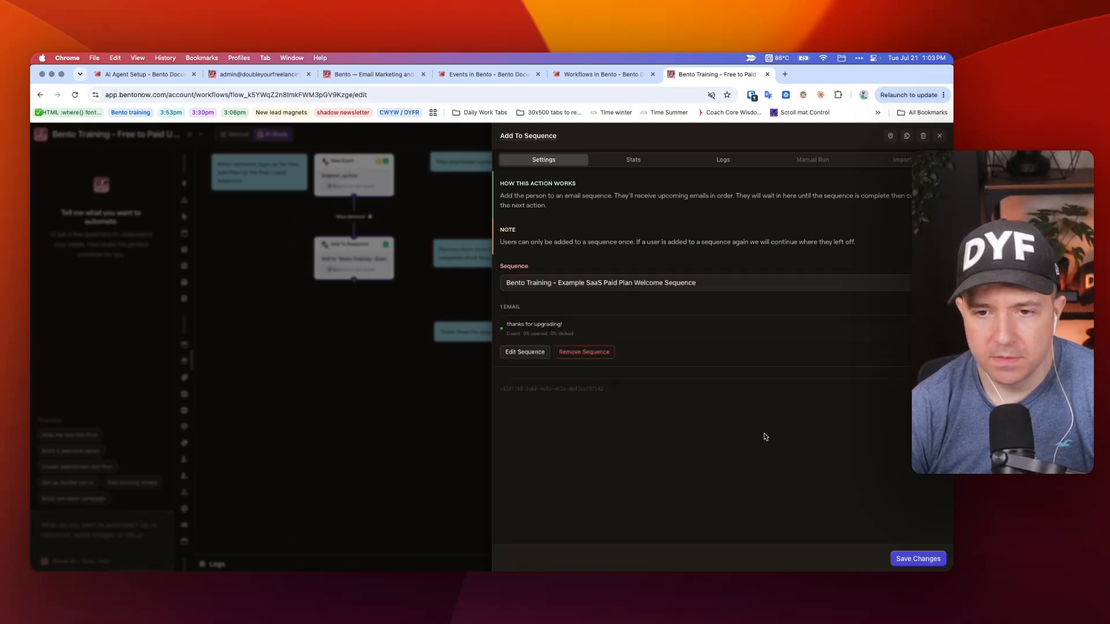
{"action": "left_click", "coordinate": [918, 558]}
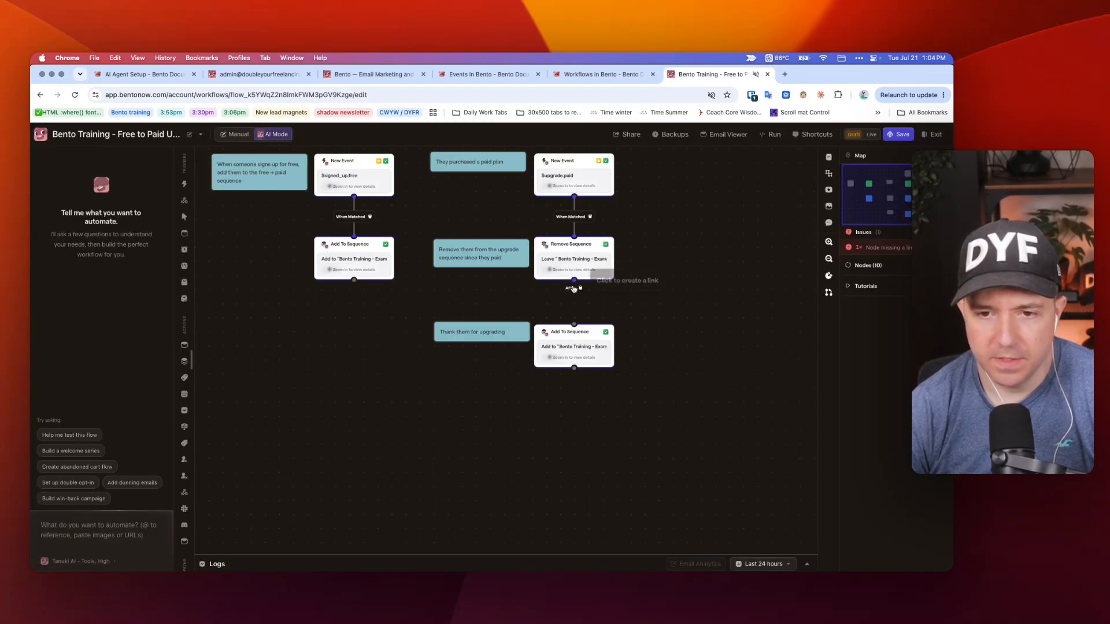
{"action": "left_click_drag", "start_coordinate": [574, 280], "coordinate": [574, 324]}
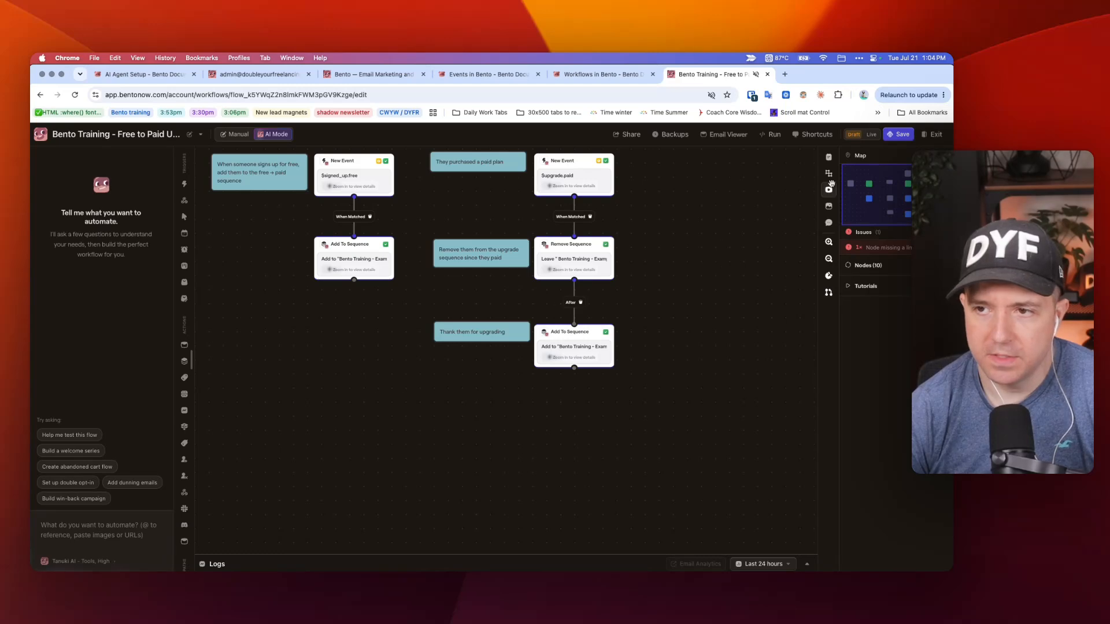
- Switch to Obsidian and check the lesson's instructions for the paid upgrade path and activating the flow
{"action": "key", "text": "super+Tab"}
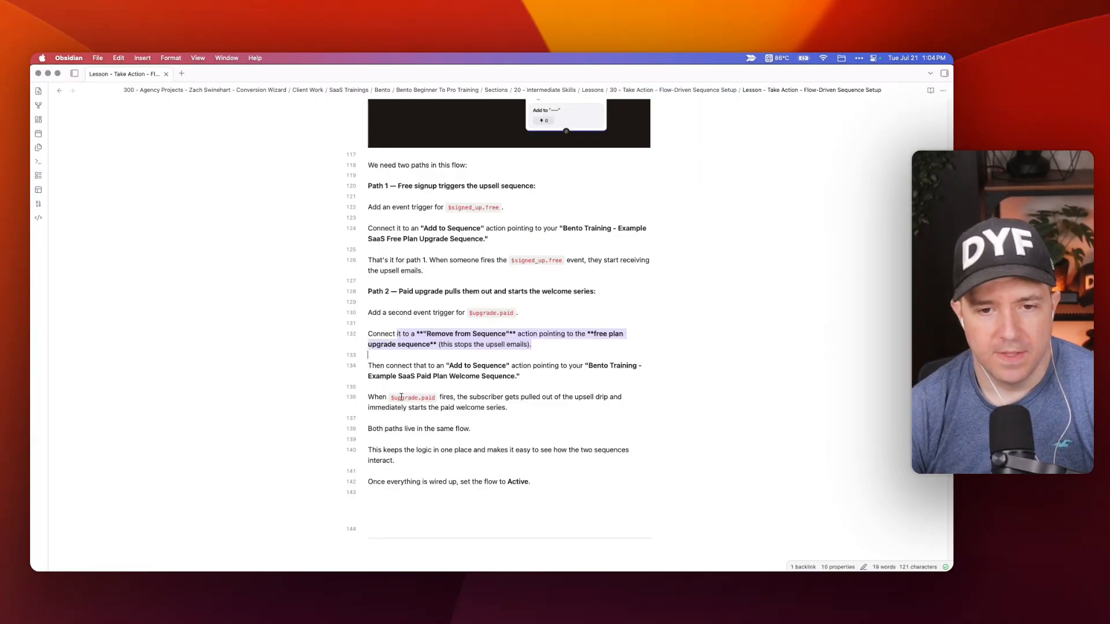
{"action": "scroll", "coordinate": [401, 397], "scroll_direction": "down", "scroll_amount": 2}
{"action": "left_click_drag", "start_coordinate": [387, 345], "coordinate": [448, 443]}
{"action": "left_click", "coordinate": [562, 463]}
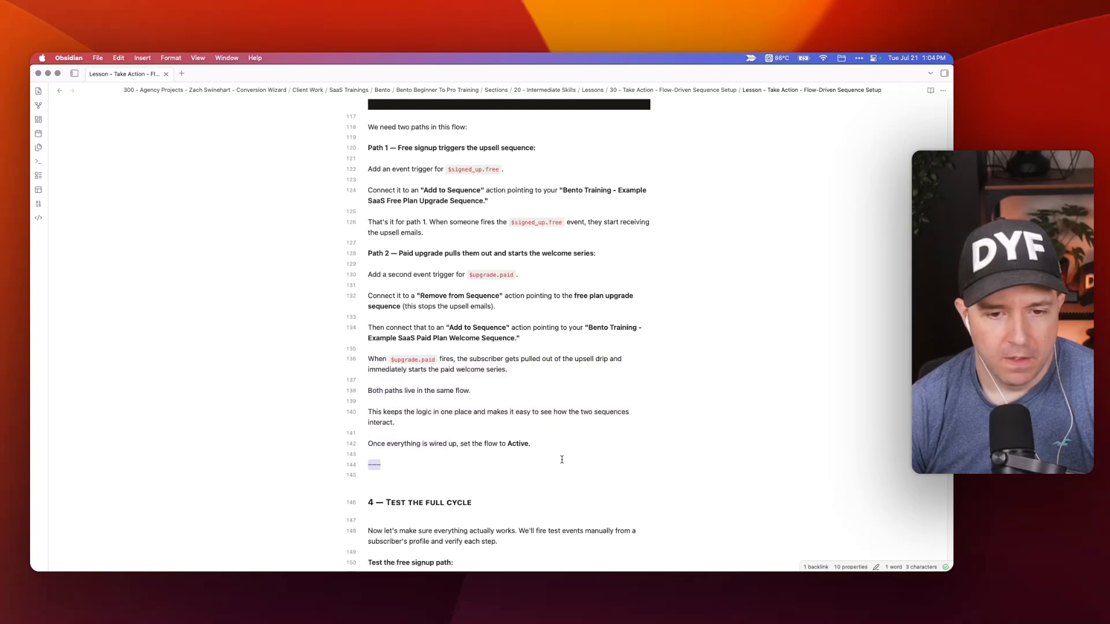
- Return to the Bento flow in Chrome and review the nodes and links of the free signup and paid upgrade paths
{"action": "key", "text": "super+Tab"}
{"action": "scroll", "coordinate": [519, 411], "scroll_direction": "up", "scroll_amount": 3}
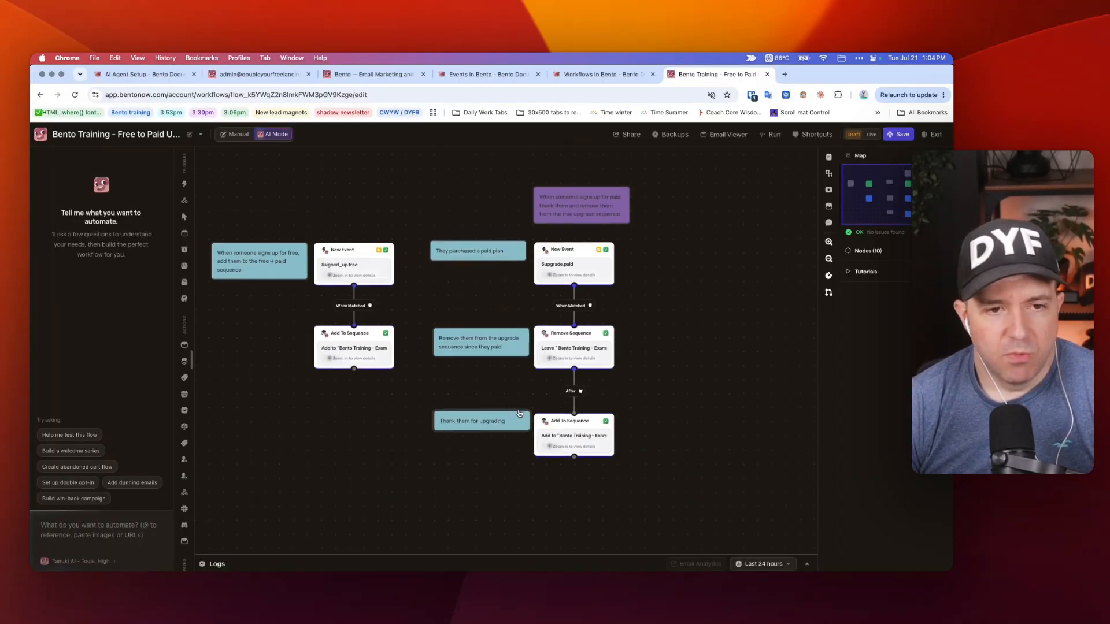
{"action": "scroll", "coordinate": [423, 278], "scroll_direction": "left", "scroll_amount": 2}
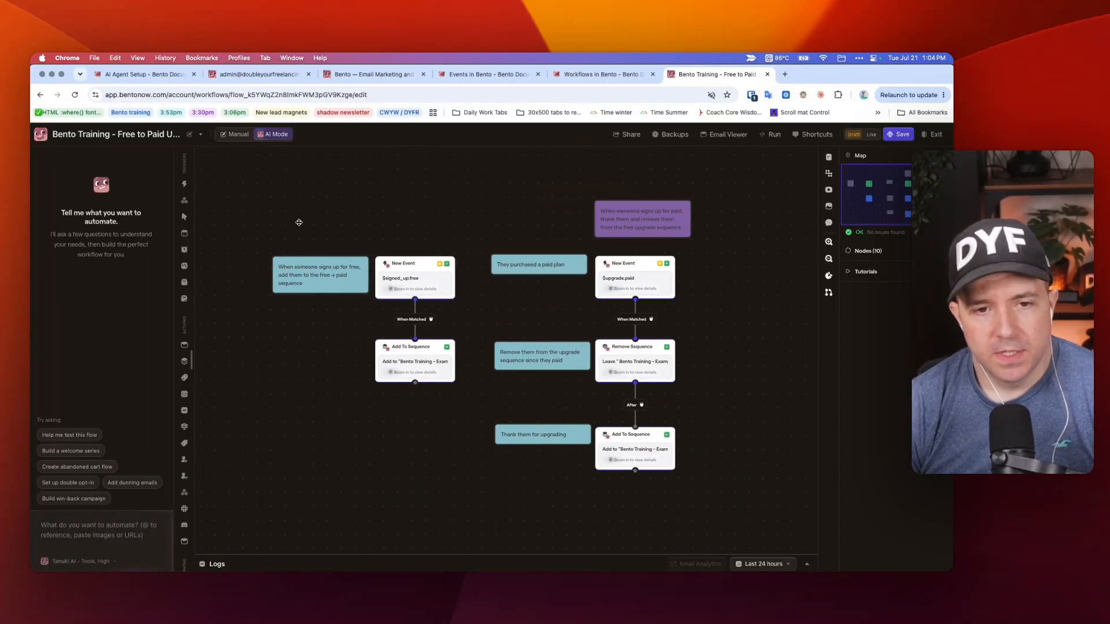
{"action": "left_click_drag", "start_coordinate": [249, 216], "coordinate": [471, 428]}
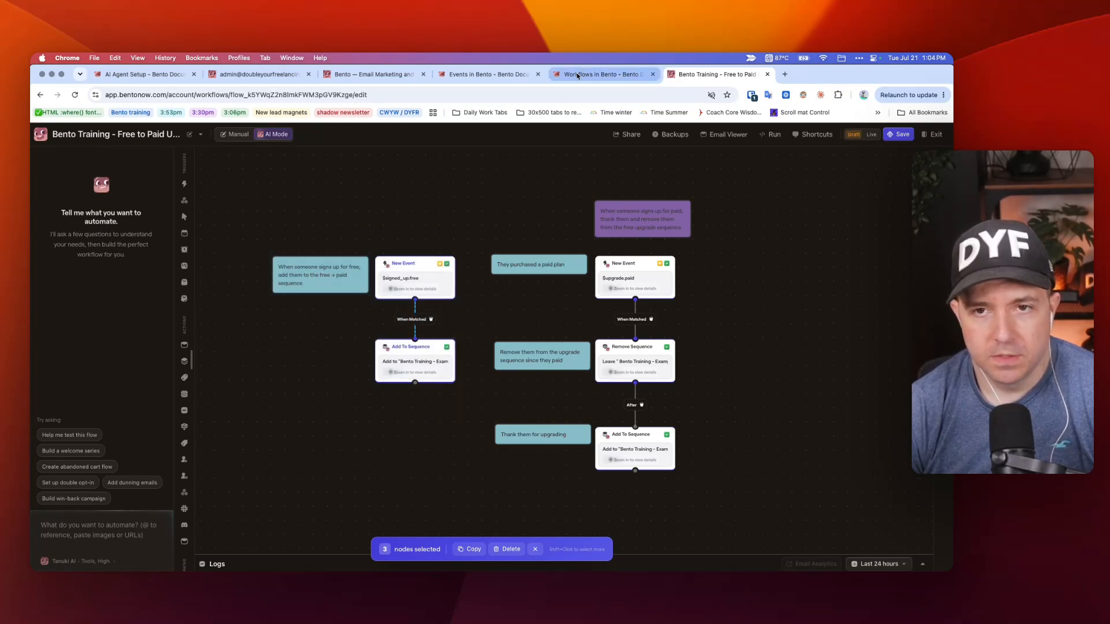
{"action": "left_click", "coordinate": [535, 164]}
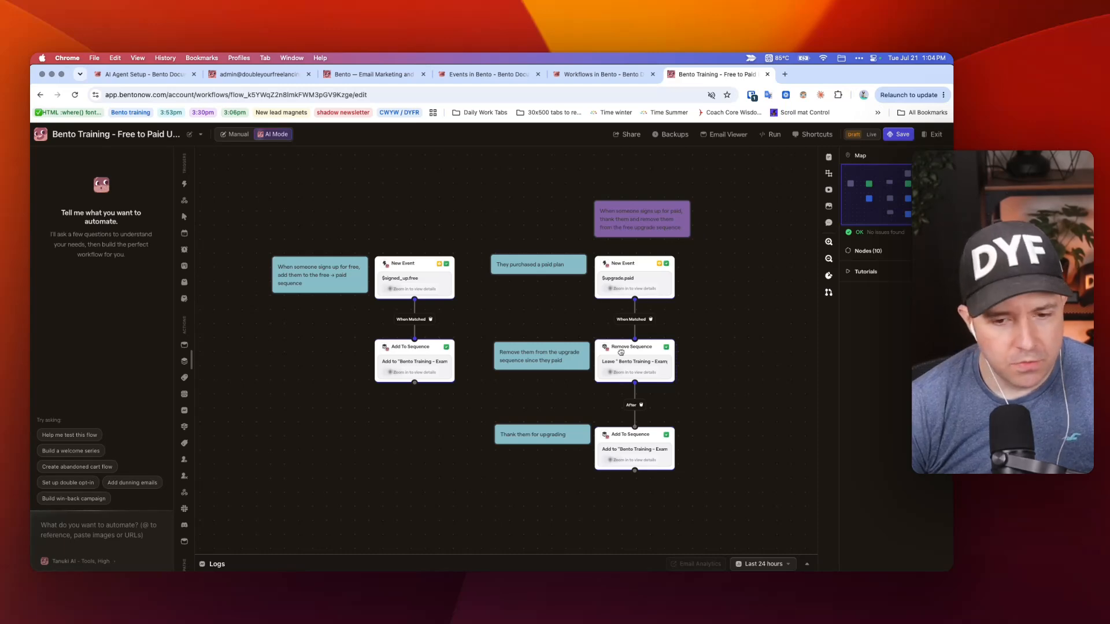
{"action": "left_click_drag", "start_coordinate": [473, 239], "coordinate": [475, 405]}
{"action": "scroll", "coordinate": [717, 329], "scroll_direction": "down", "scroll_amount": 2}
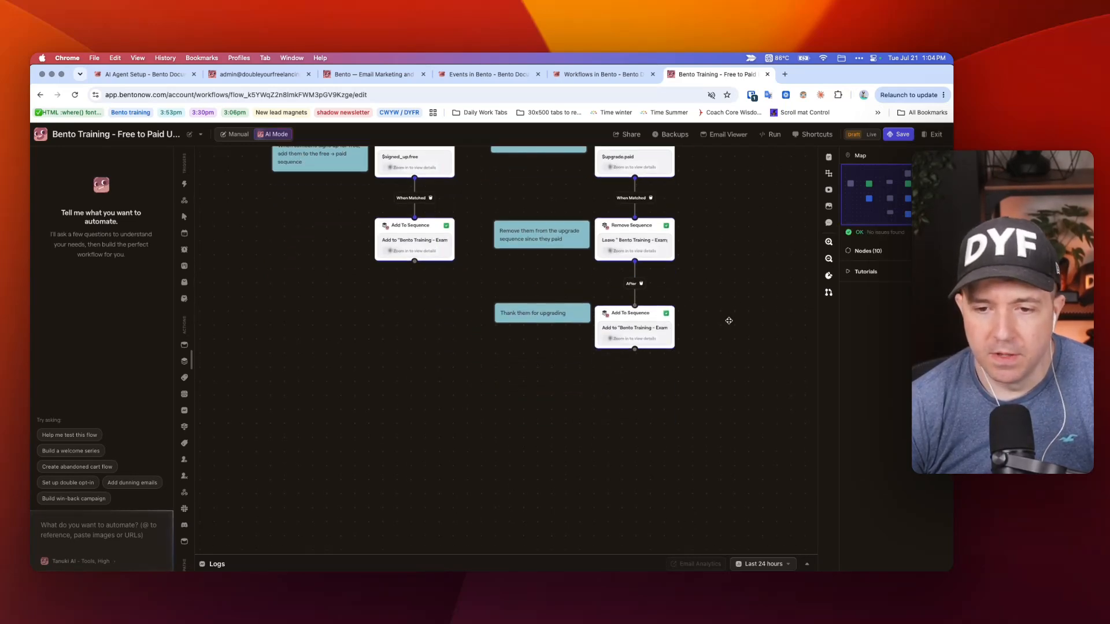
{"action": "left_click_drag", "start_coordinate": [736, 292], "coordinate": [457, 386]}
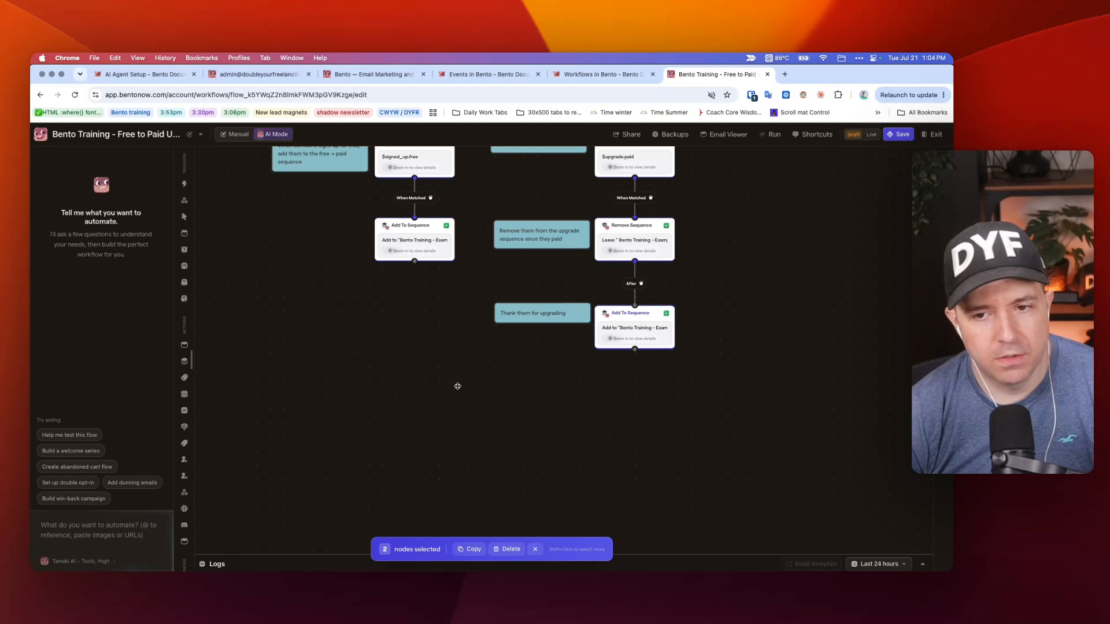
{"action": "scroll", "coordinate": [457, 386], "scroll_direction": "up", "scroll_amount": 2}
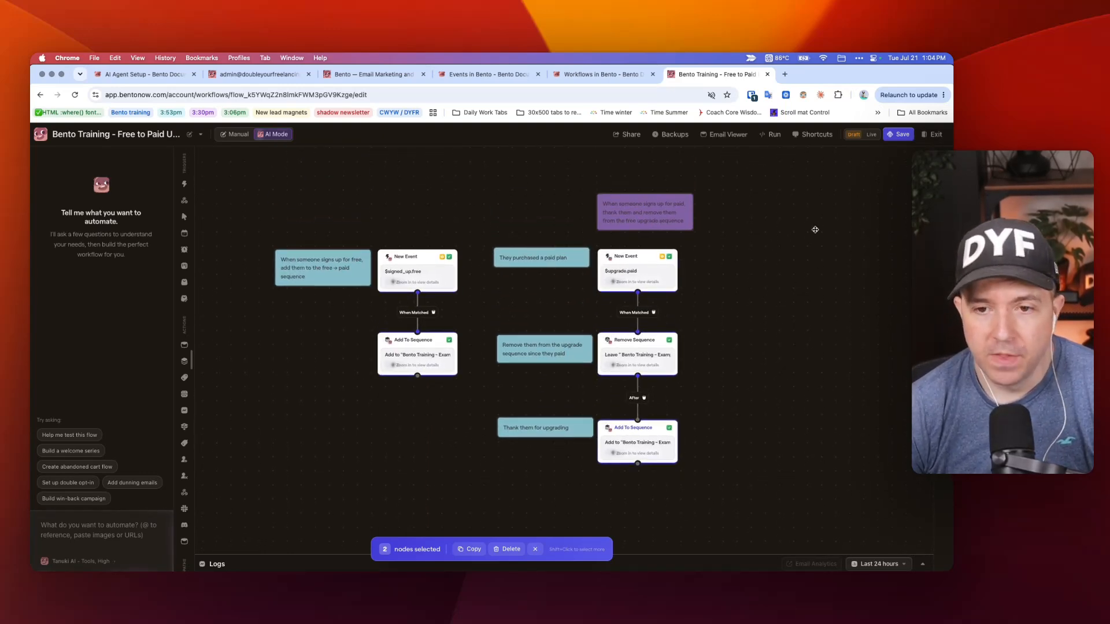
- Clear the node selection and switch the workflow from draft to live
{"action": "left_click", "coordinate": [804, 177]}
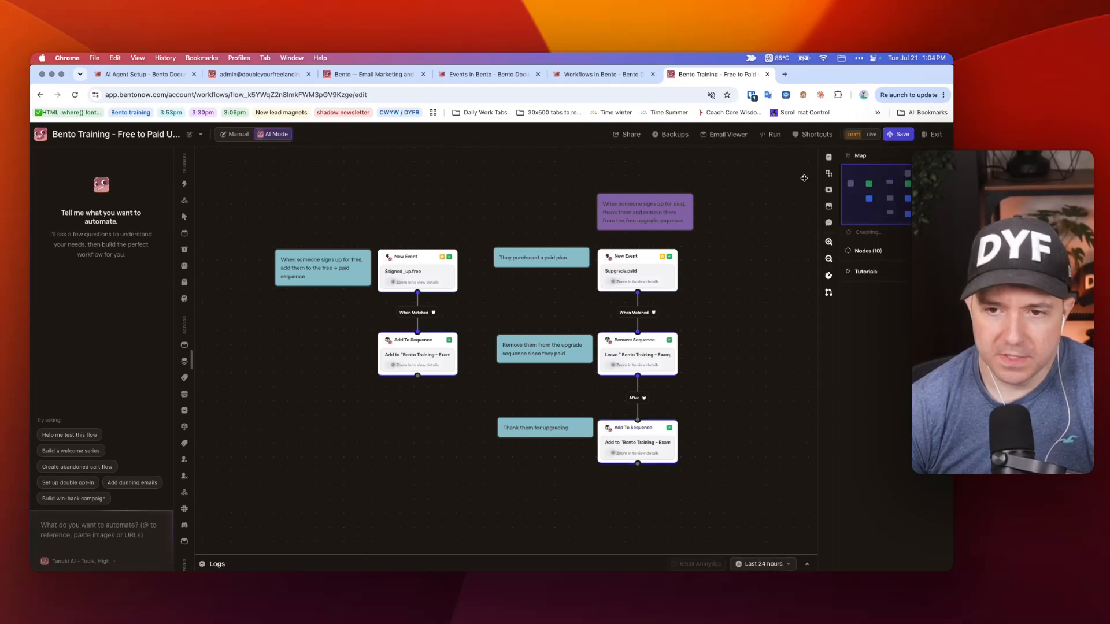
{"action": "left_click", "coordinate": [872, 135]}
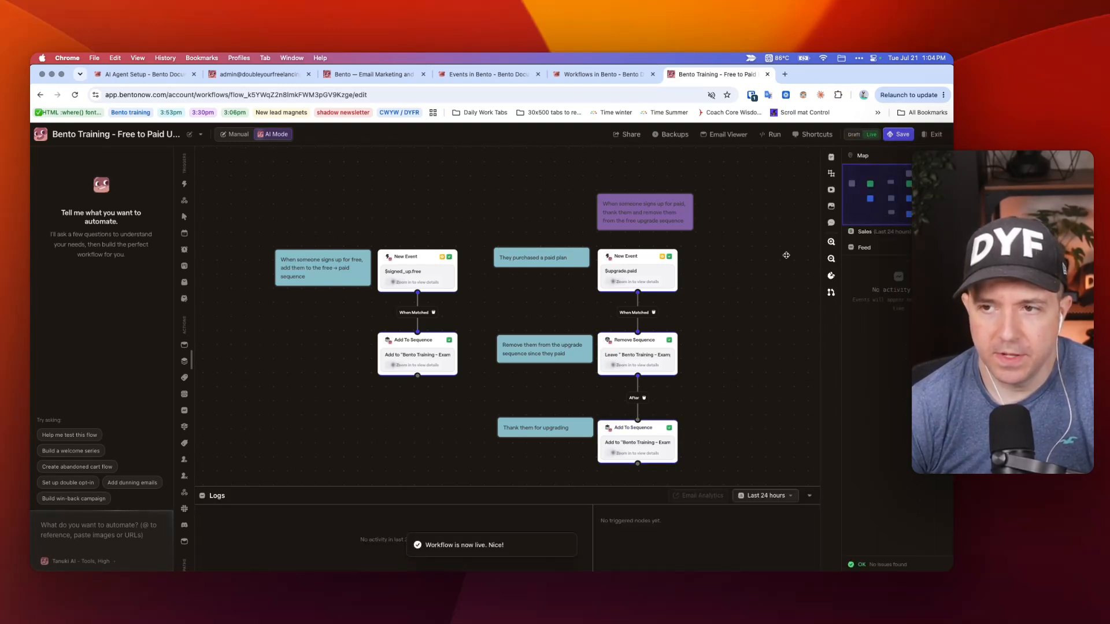
{"action": "scroll", "coordinate": [710, 211], "scroll_direction": "down", "scroll_amount": 2}
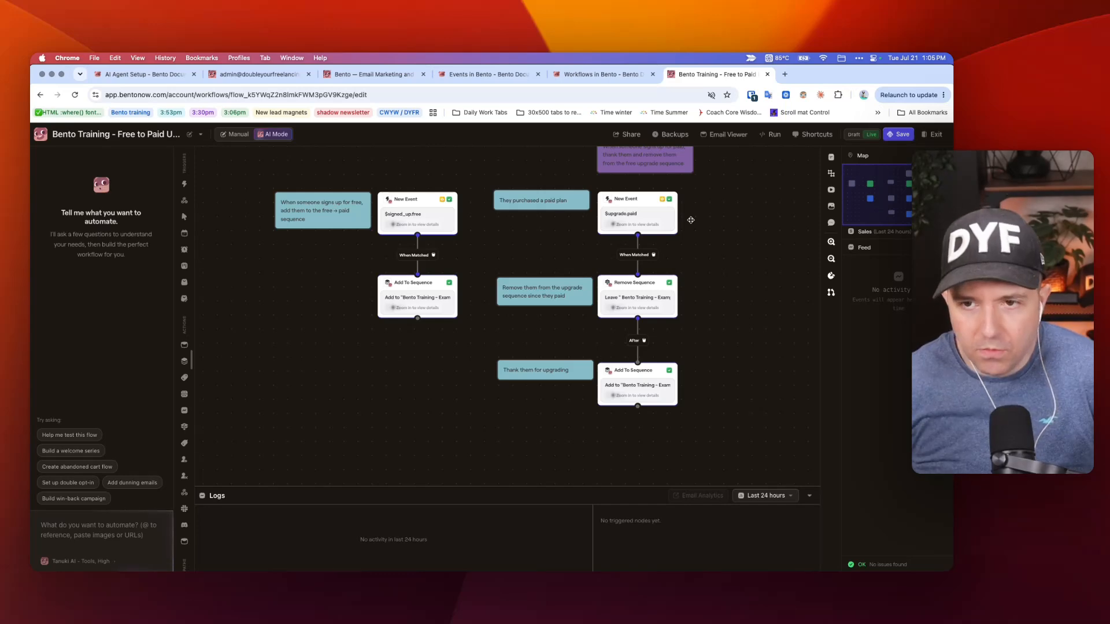
- Try to copy the $signed_up.free event name from the free signup trigger's settings
{"action": "left_click", "coordinate": [774, 135]}
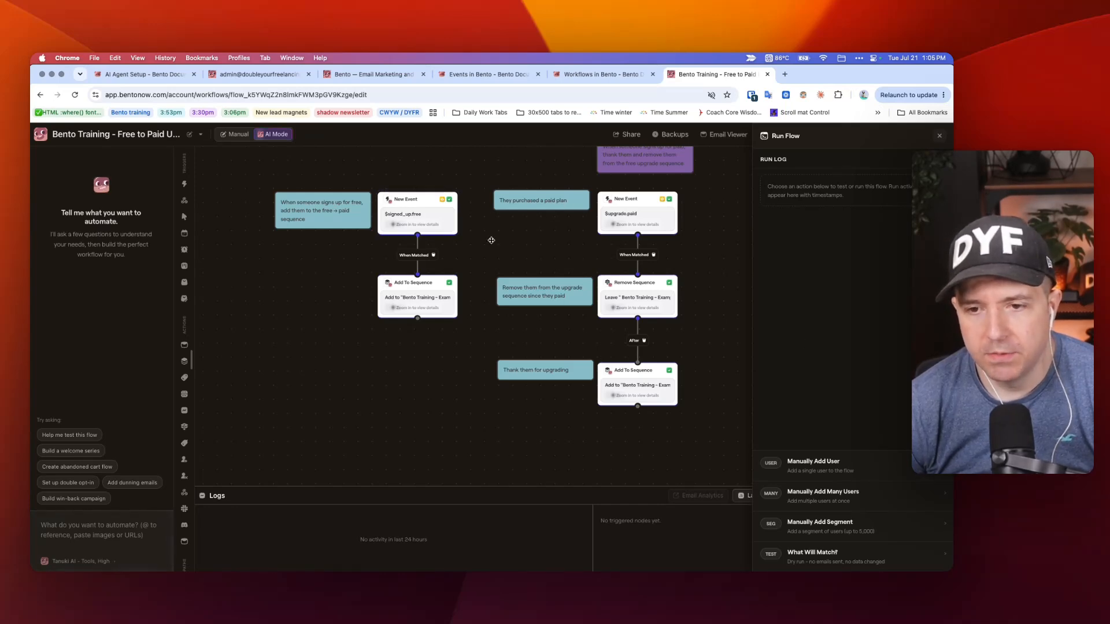
{"action": "left_click", "coordinate": [398, 199]}
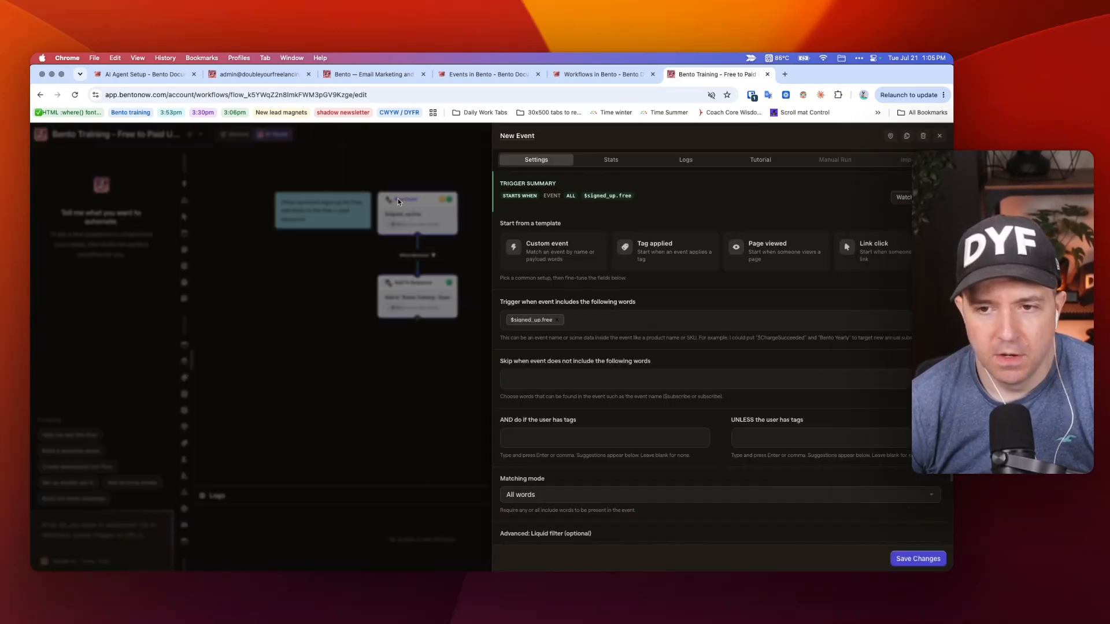
{"action": "right_click", "coordinate": [525, 322]}
{"action": "left_click", "coordinate": [512, 324]}
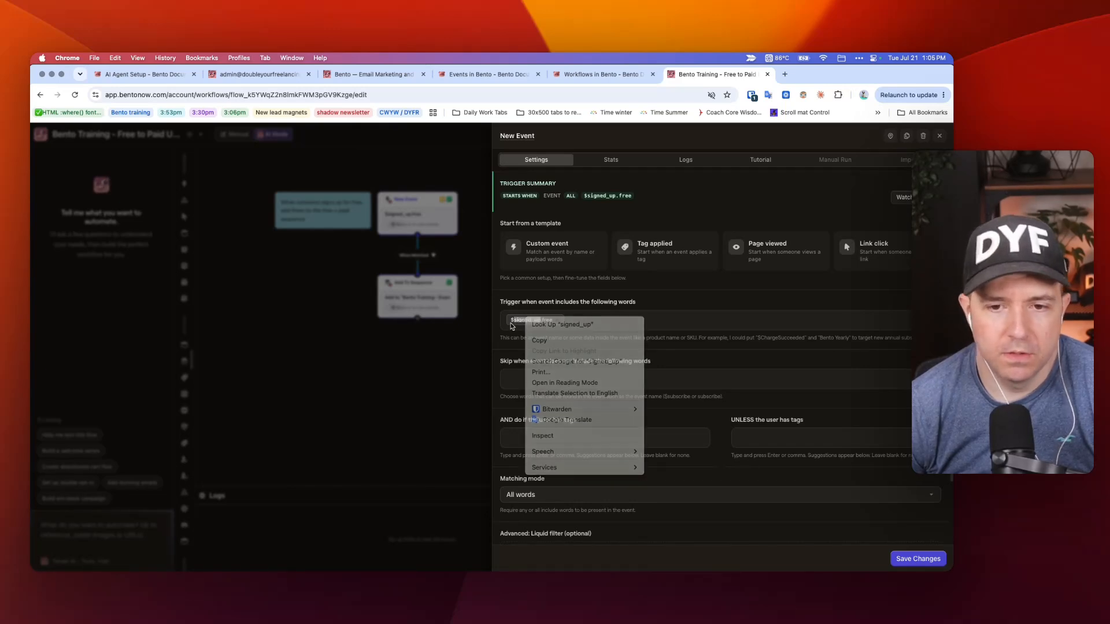
{"action": "left_click", "coordinate": [551, 324]}
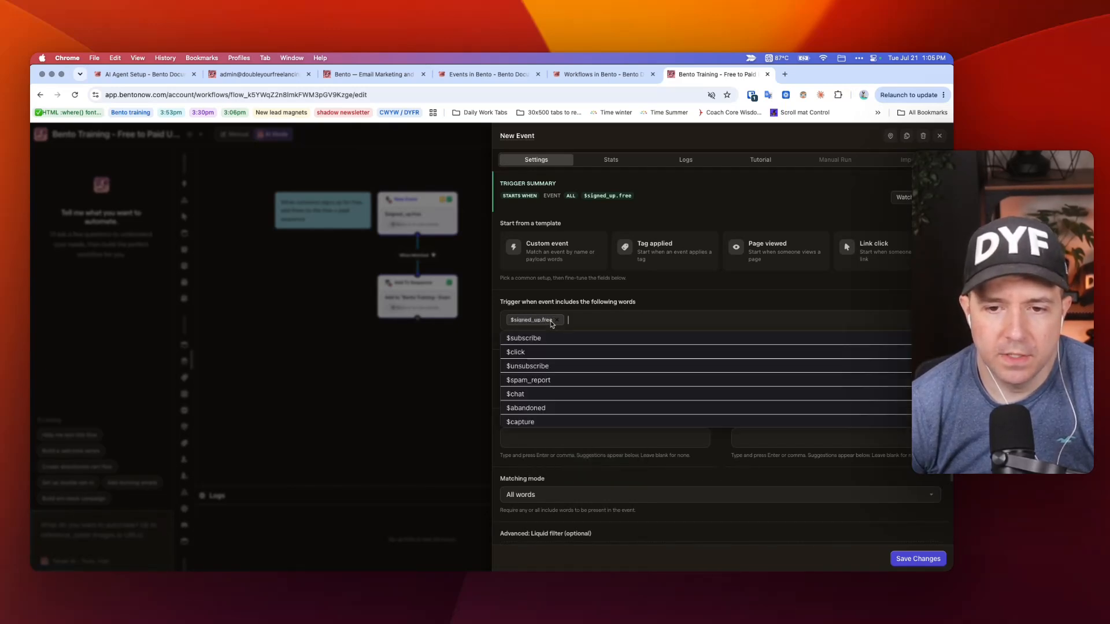
- Switch to Obsidian, copy $signed_up.free from the lesson, and go to the "Test the full cycle" instructions
{"action": "key", "text": "super+Tab"}
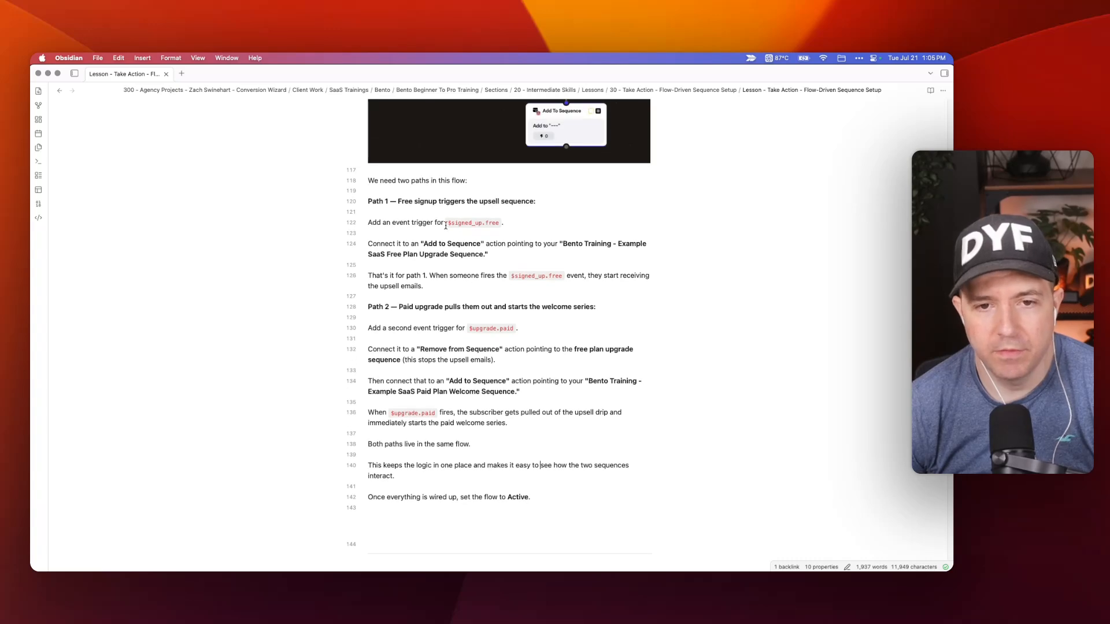
{"action": "left_click", "coordinate": [447, 224]}
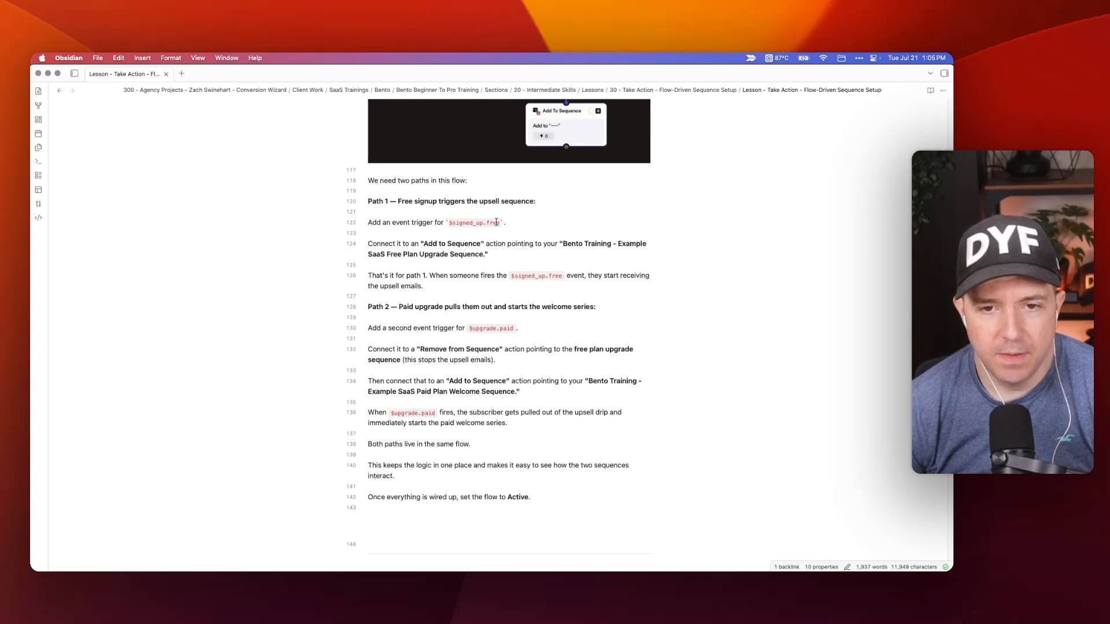
{"action": "left_click_drag", "start_coordinate": [498, 223], "coordinate": [449, 223]}
{"action": "key", "text": "super+c"}
{"action": "scroll", "coordinate": [474, 319], "scroll_direction": "down", "scroll_amount": 5}
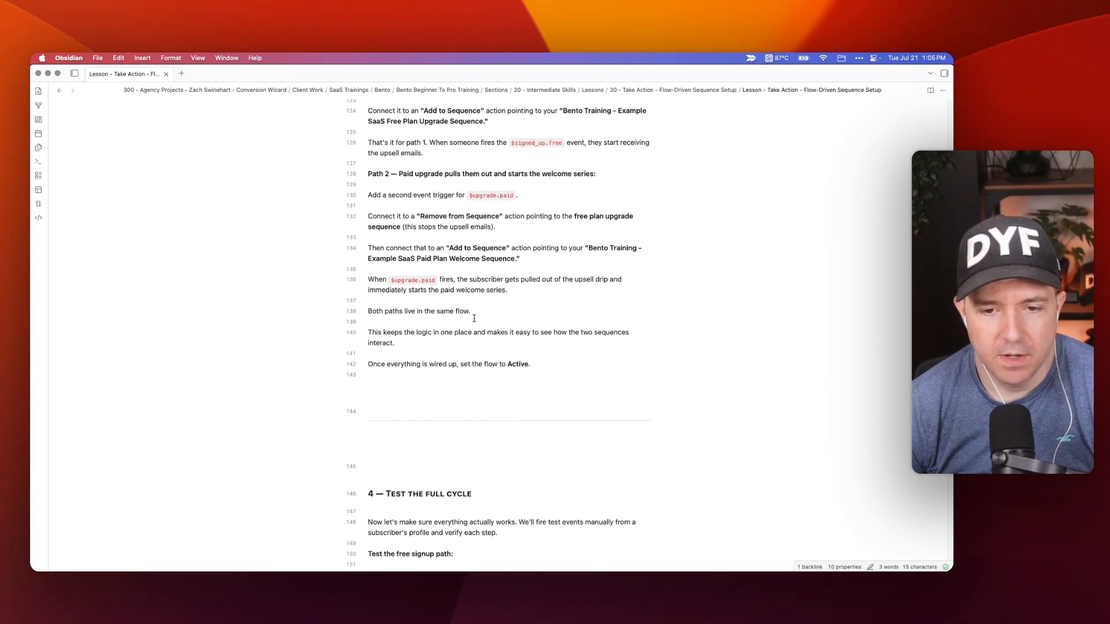
{"action": "scroll", "coordinate": [474, 319], "scroll_direction": "down", "scroll_amount": 10}
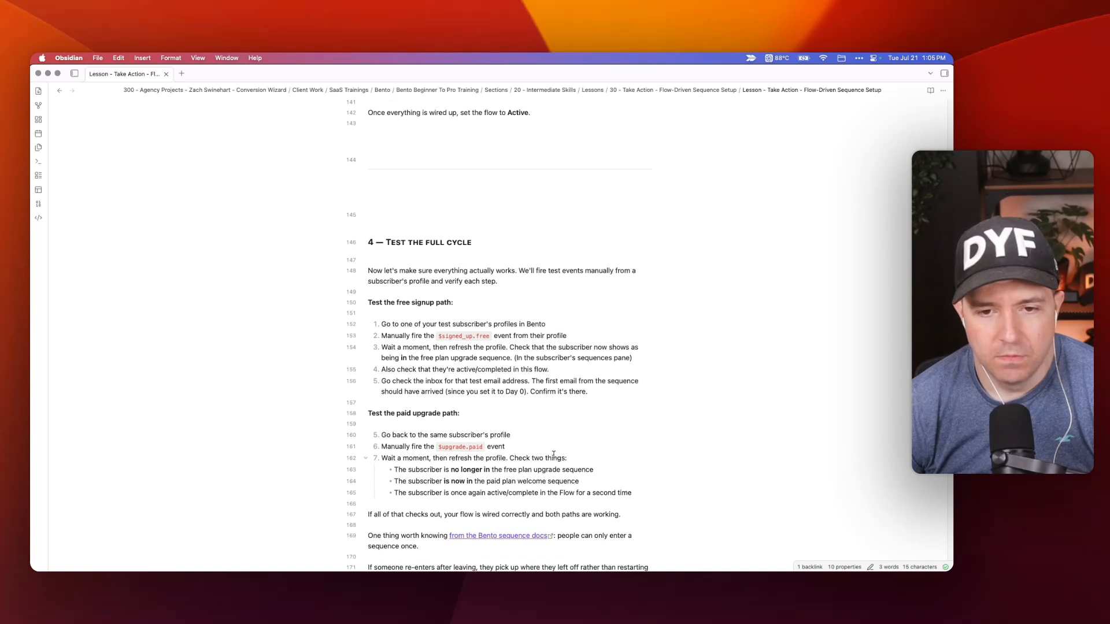
- Switch back to Chrome, view the flow, and open the People list of the Bento Training account from the subscriber profile tab
{"action": "key", "text": "super+Tab"}
{"action": "left_click", "coordinate": [473, 194]}
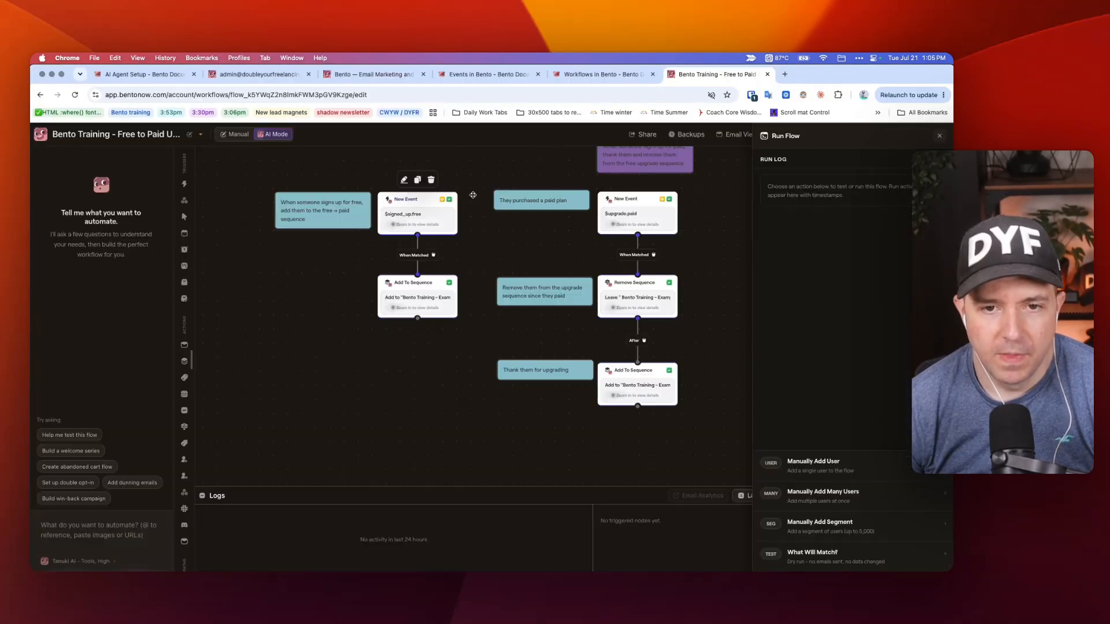
{"action": "scroll", "coordinate": [498, 193], "scroll_direction": "up", "scroll_amount": 1}
{"action": "scroll", "coordinate": [498, 193], "scroll_direction": "right", "scroll_amount": 2}
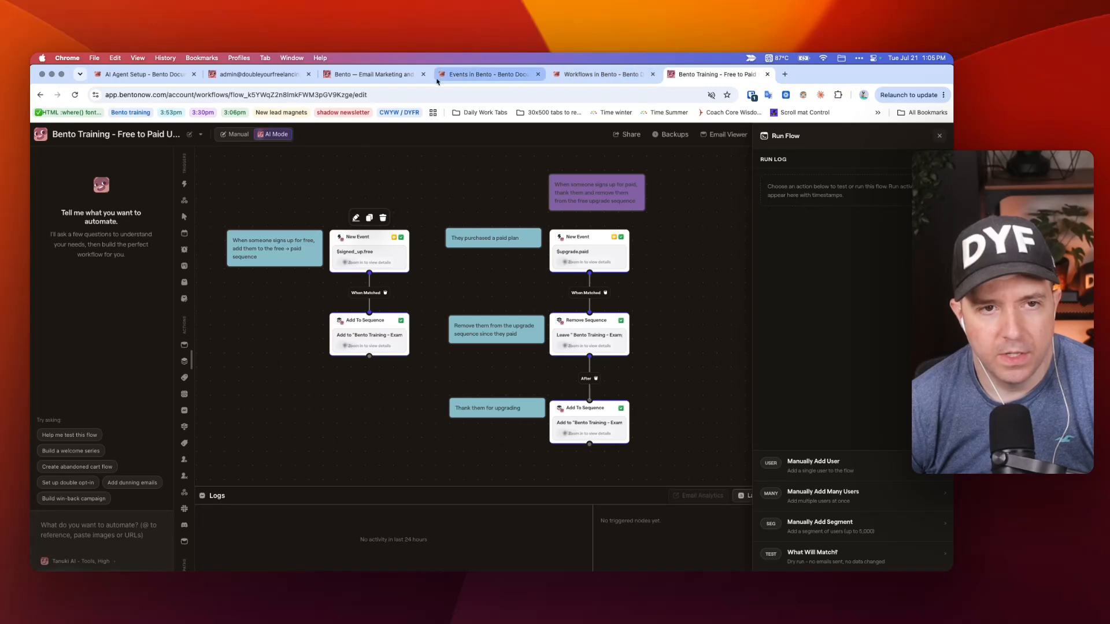
{"action": "left_click", "coordinate": [238, 79]}
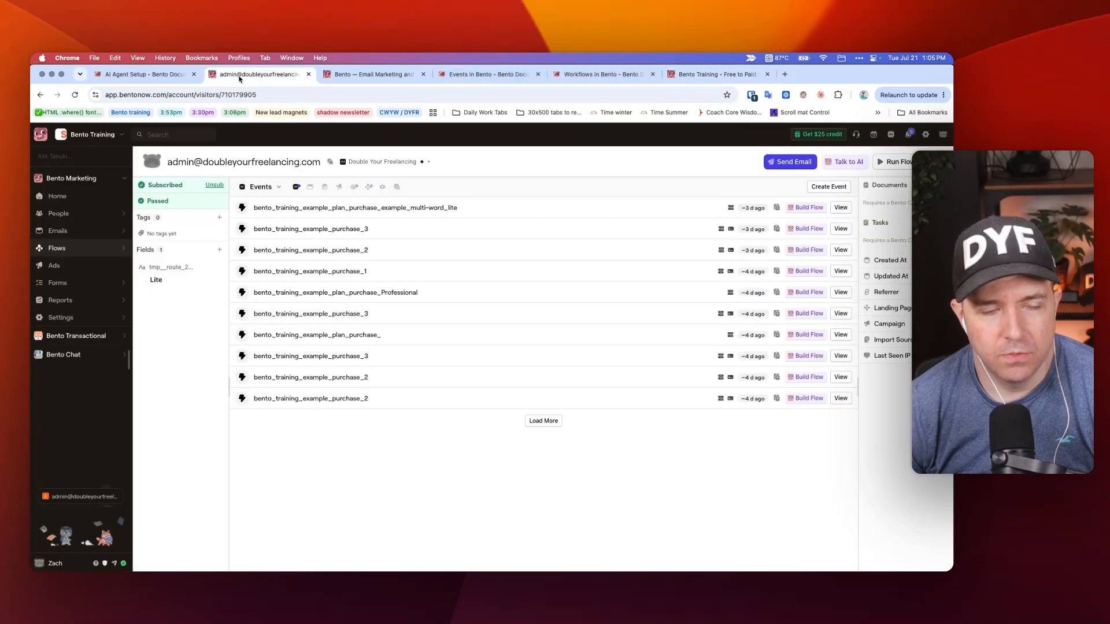
{"action": "left_click", "coordinate": [56, 213]}
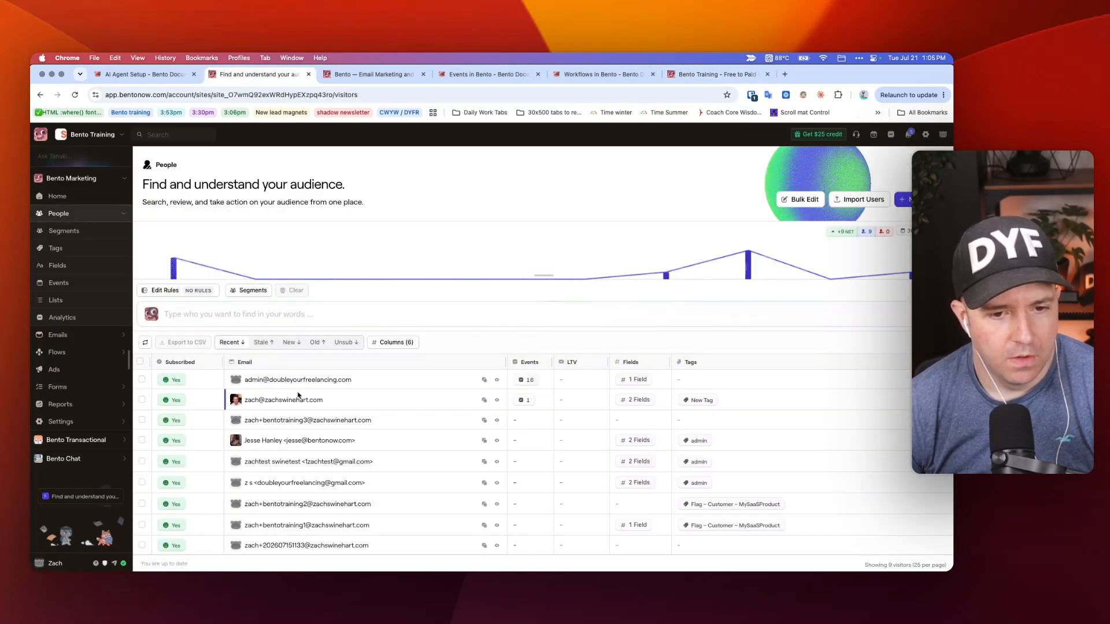
{"action": "left_click", "coordinate": [335, 400]}
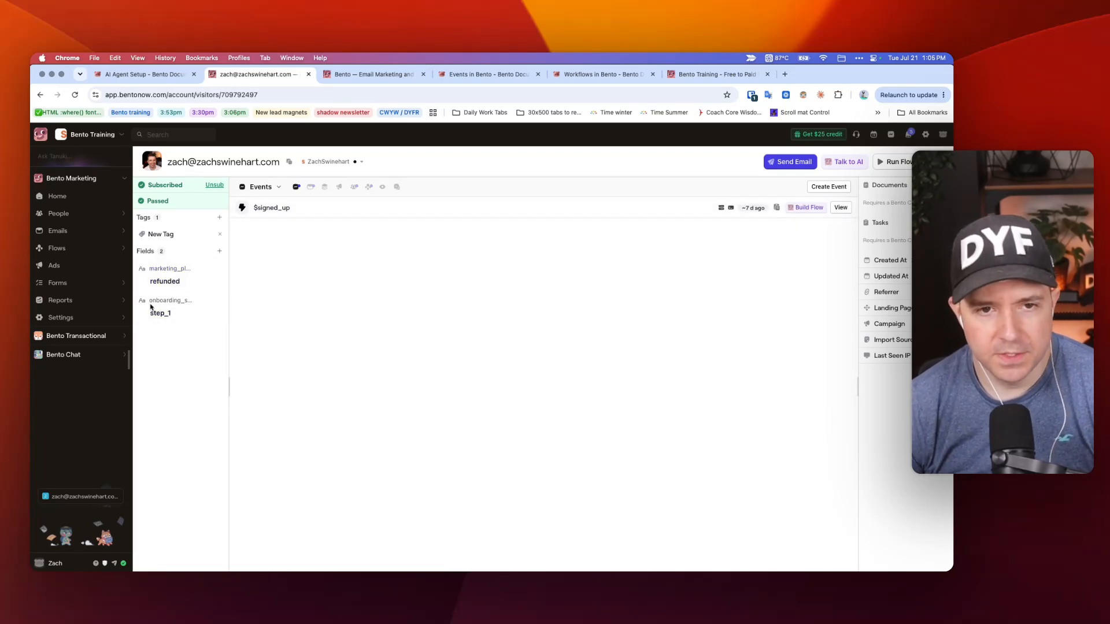
{"action": "left_click", "coordinate": [822, 188]}
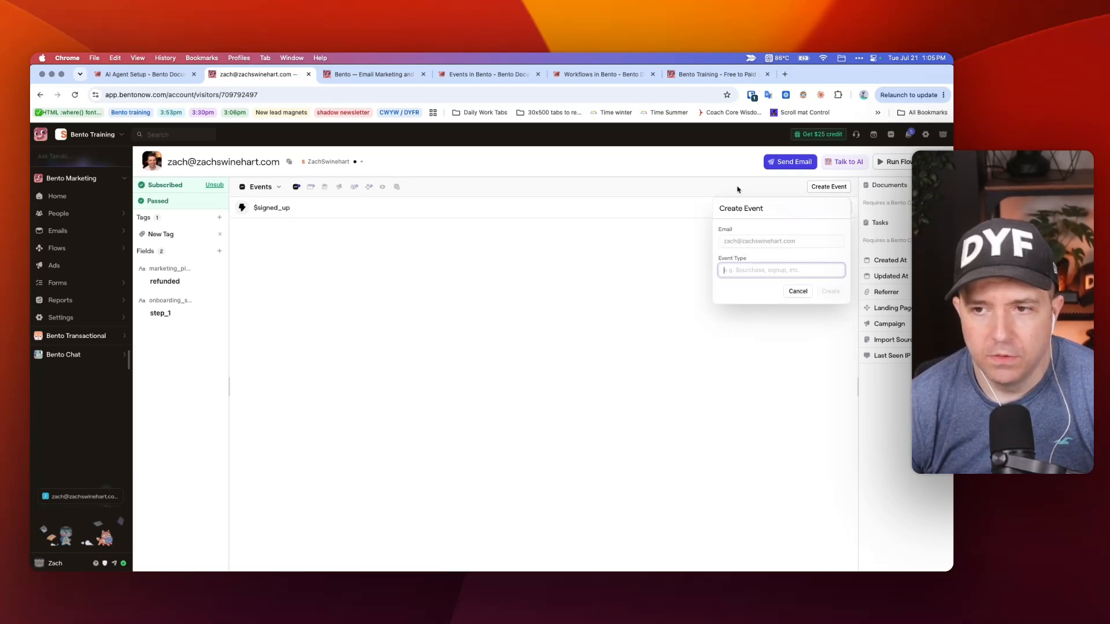
{"action": "left_click", "coordinate": [719, 181]}
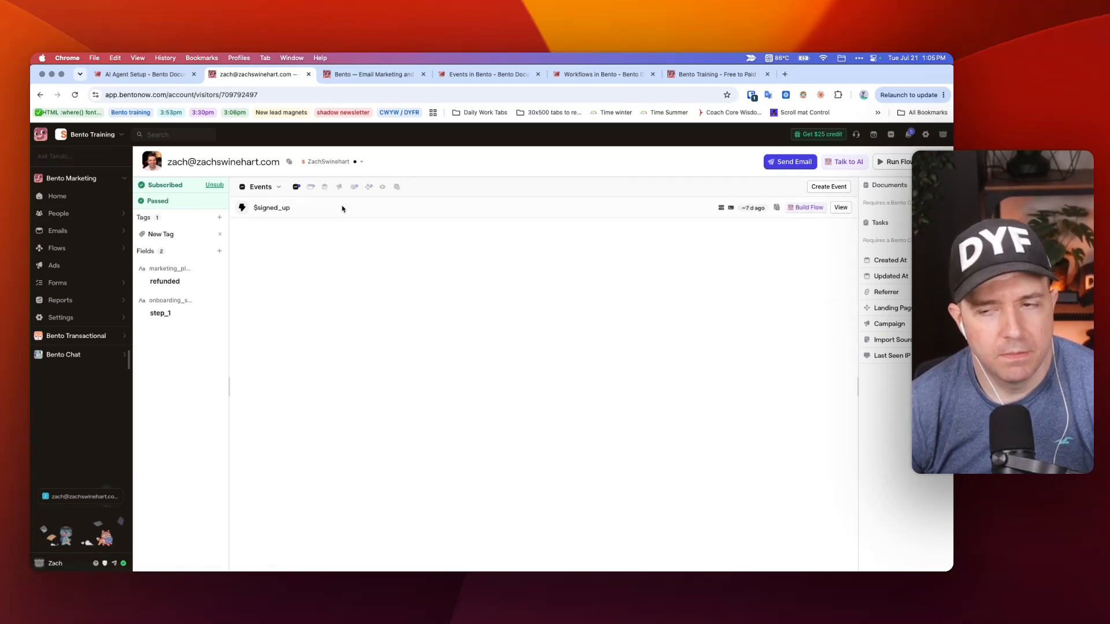
{"action": "left_click", "coordinate": [84, 198]}
{"action": "left_click", "coordinate": [58, 214]}
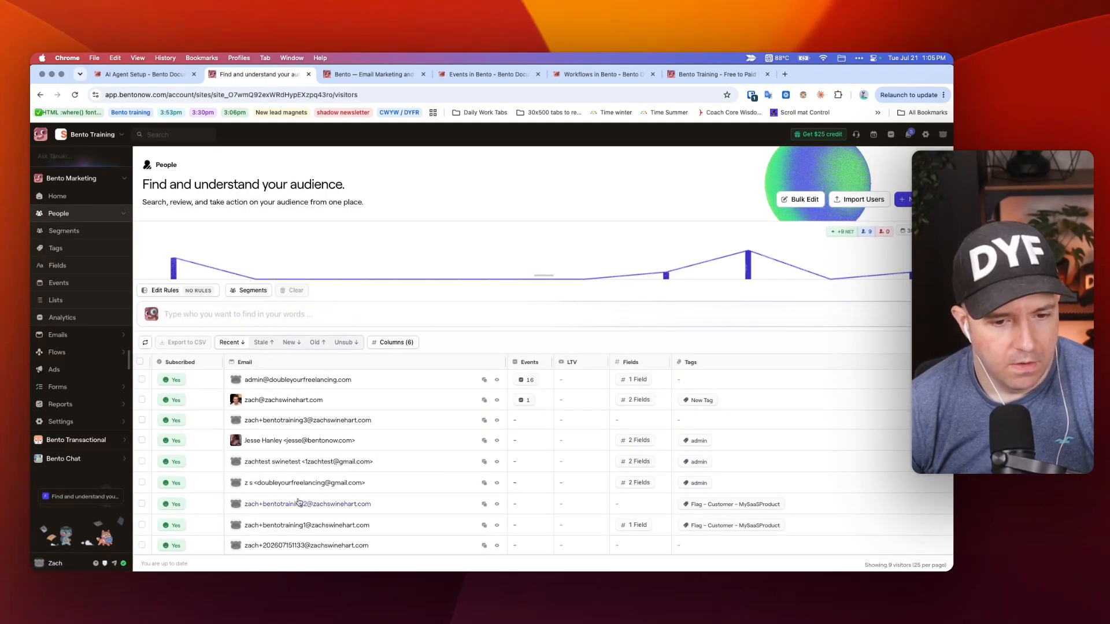
- Open the profile of the Gmail test subscriber tagged admin and manually create a $signed_up.free event for it
{"action": "left_click", "coordinate": [295, 484]}
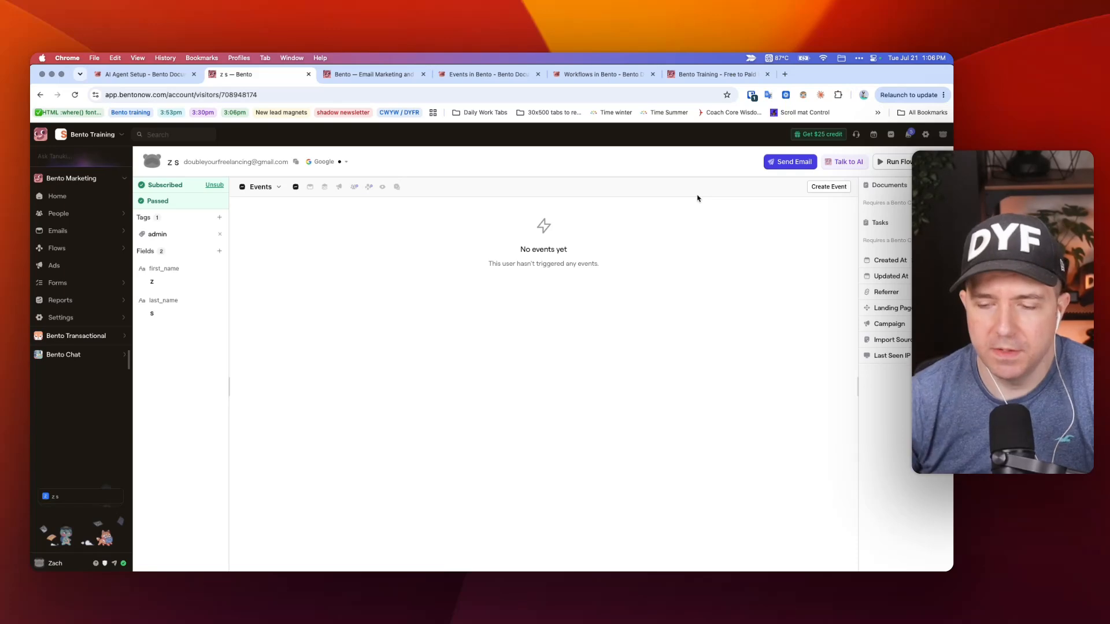
{"action": "left_click", "coordinate": [837, 190]}
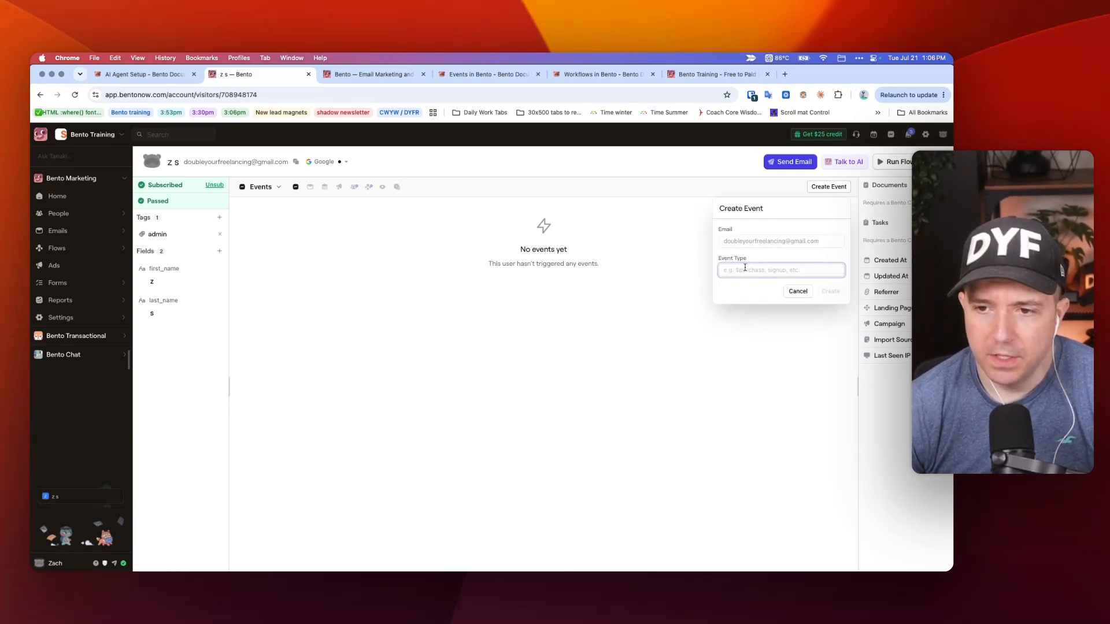
{"action": "key", "text": "super+v"}
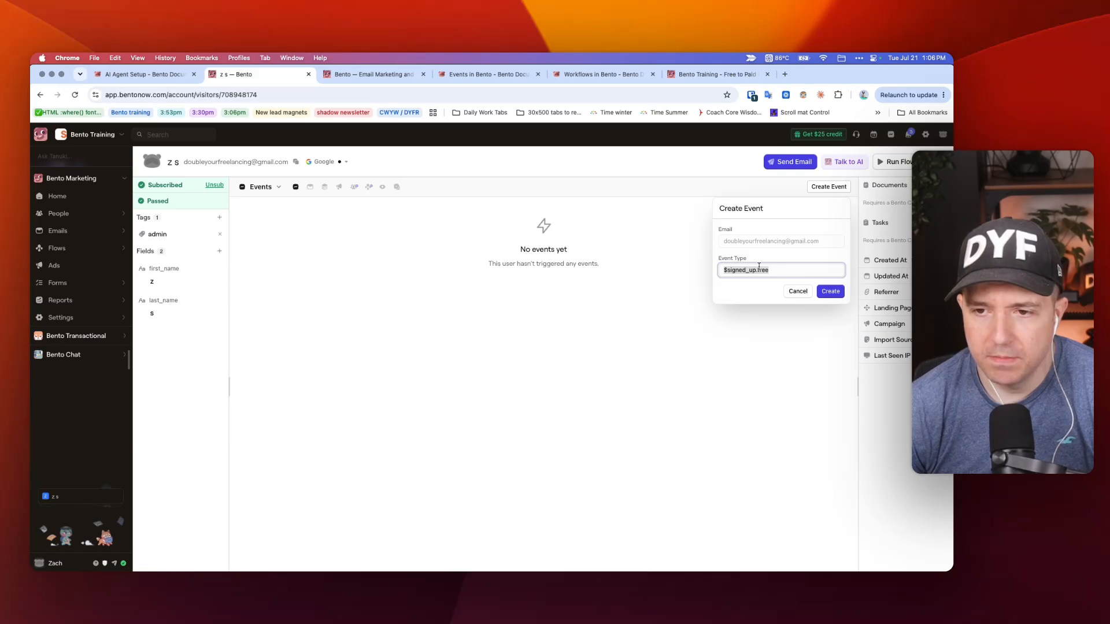
{"action": "left_click", "coordinate": [836, 292]}
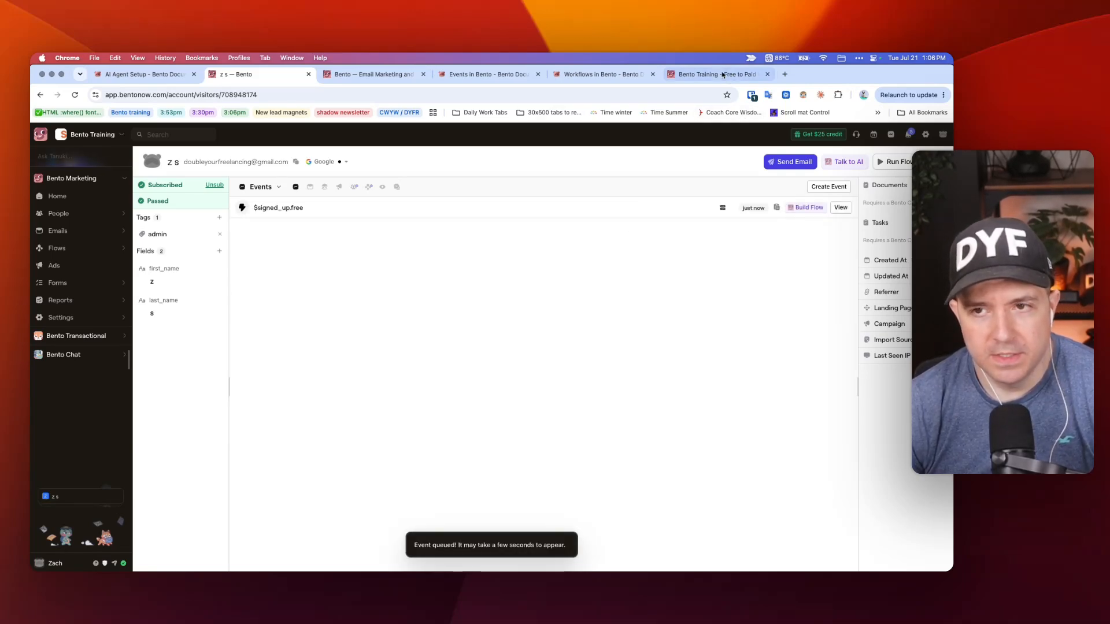
- Place the Free to Paid Upgrade Flow tab beside the profile tab, close the run panel, and check the free signup path for activity
{"action": "left_click_drag", "start_coordinate": [714, 76], "coordinate": [402, 91]}
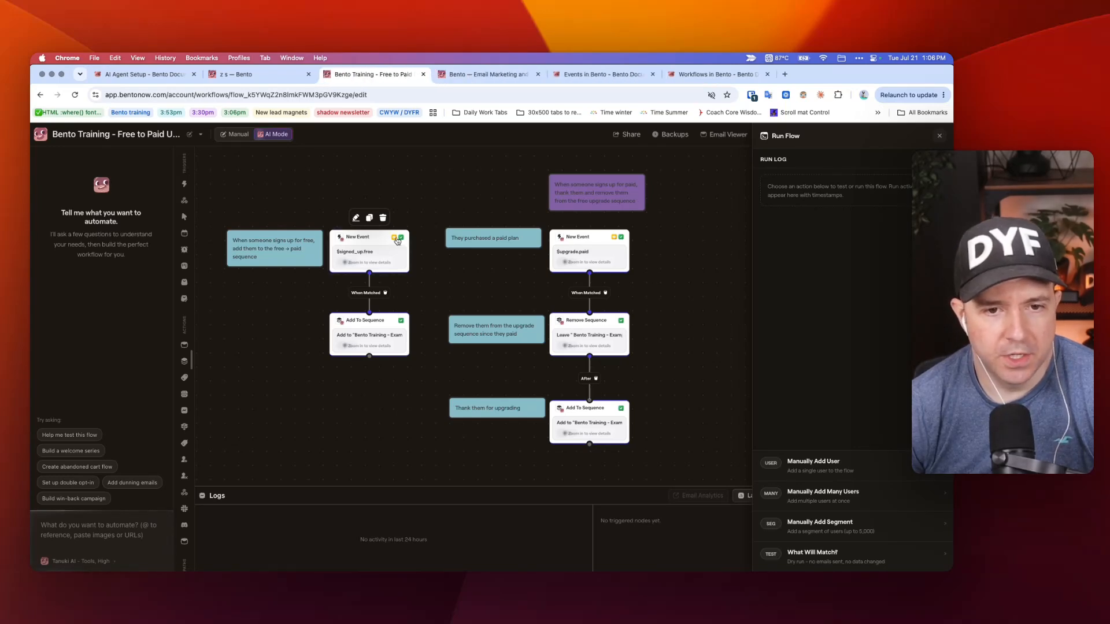
{"action": "scroll", "coordinate": [358, 251], "scroll_direction": "up", "scroll_amount": 5}
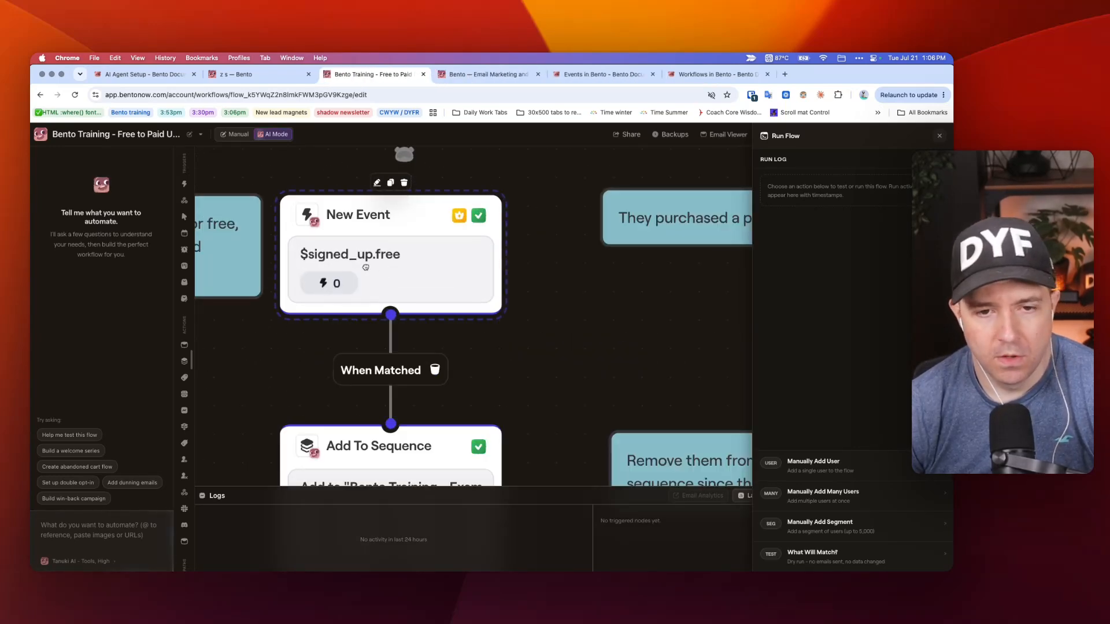
{"action": "scroll", "coordinate": [366, 267], "scroll_direction": "down", "scroll_amount": 3}
{"action": "scroll", "coordinate": [369, 265], "scroll_direction": "left", "scroll_amount": 5}
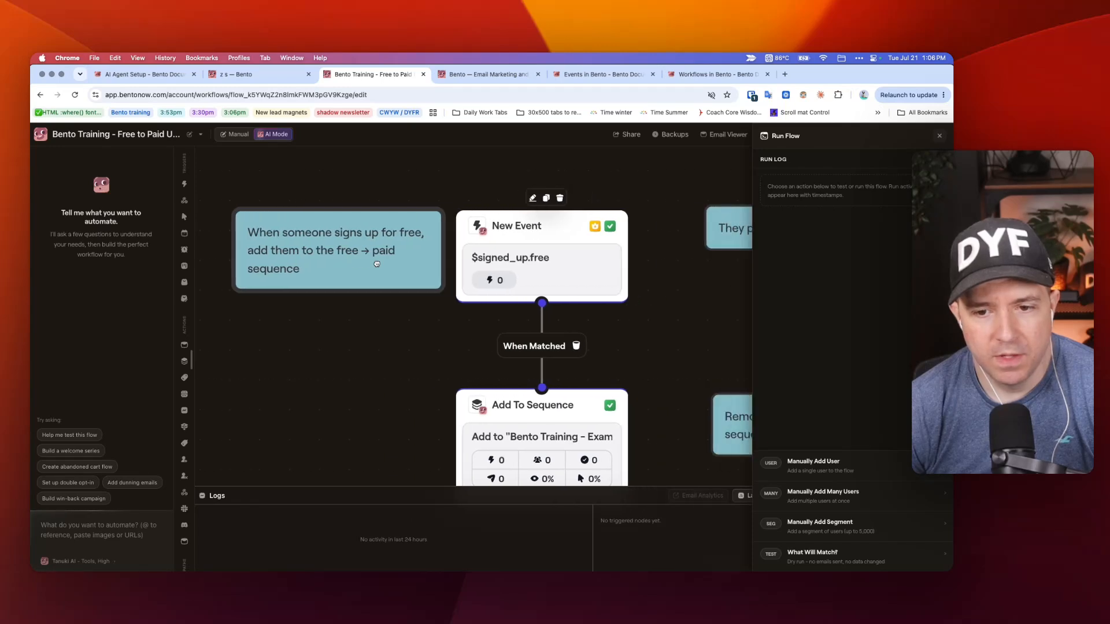
{"action": "scroll", "coordinate": [376, 263], "scroll_direction": "right", "scroll_amount": 2}
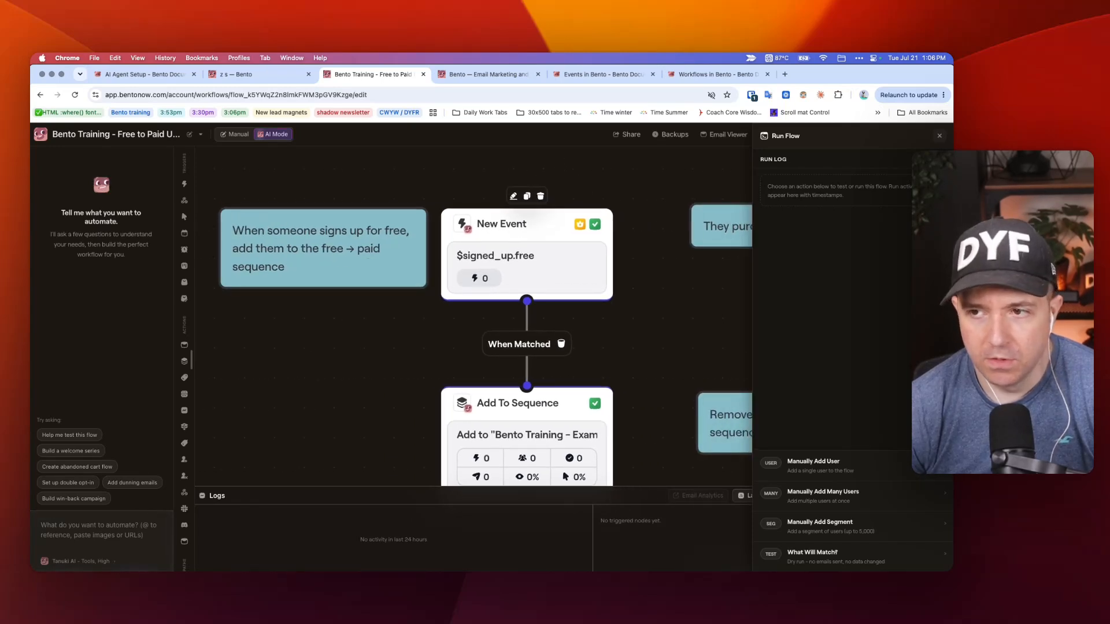
{"action": "left_click", "coordinate": [940, 135]}
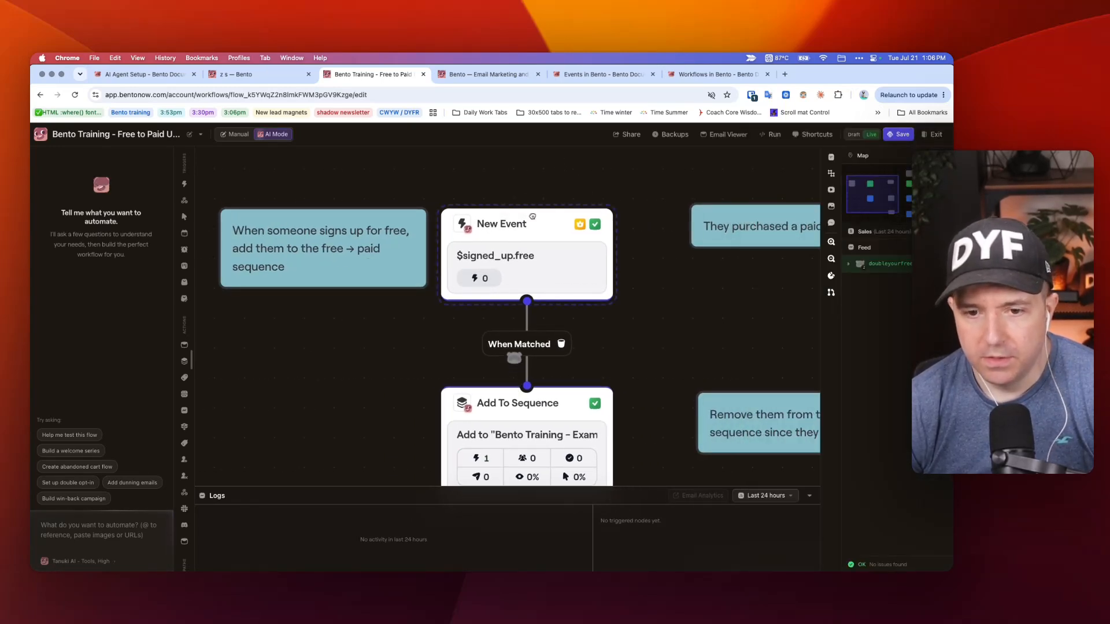
{"action": "left_click", "coordinate": [849, 265]}
- Return to the test subscriber's profile, refresh it, and check its flow history and emails
{"action": "left_click", "coordinate": [247, 75]}
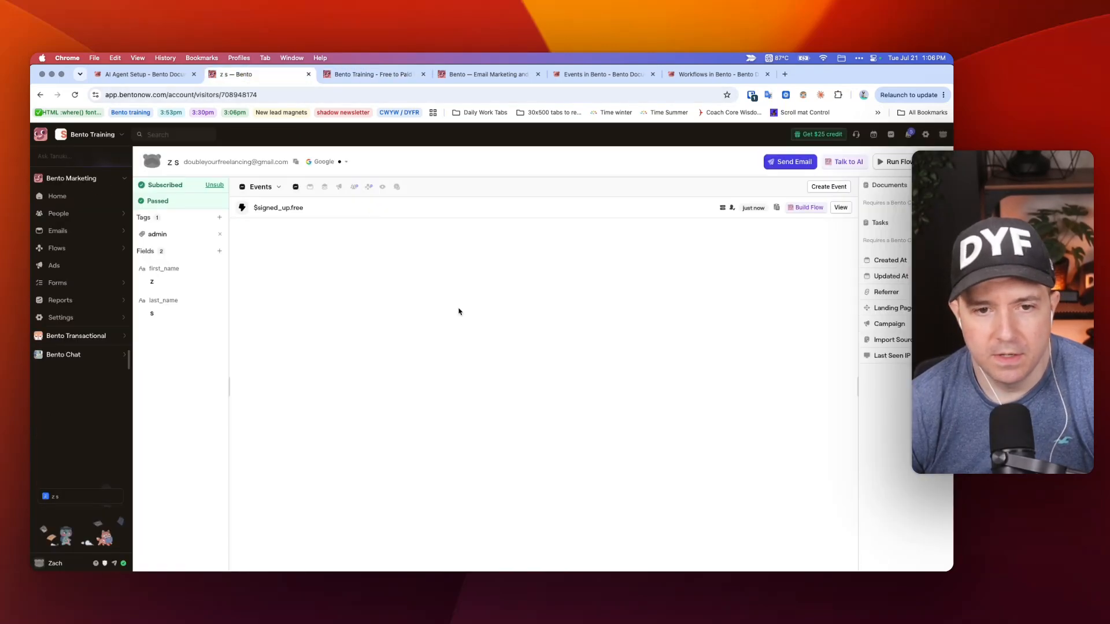
{"action": "left_click", "coordinate": [369, 187]}
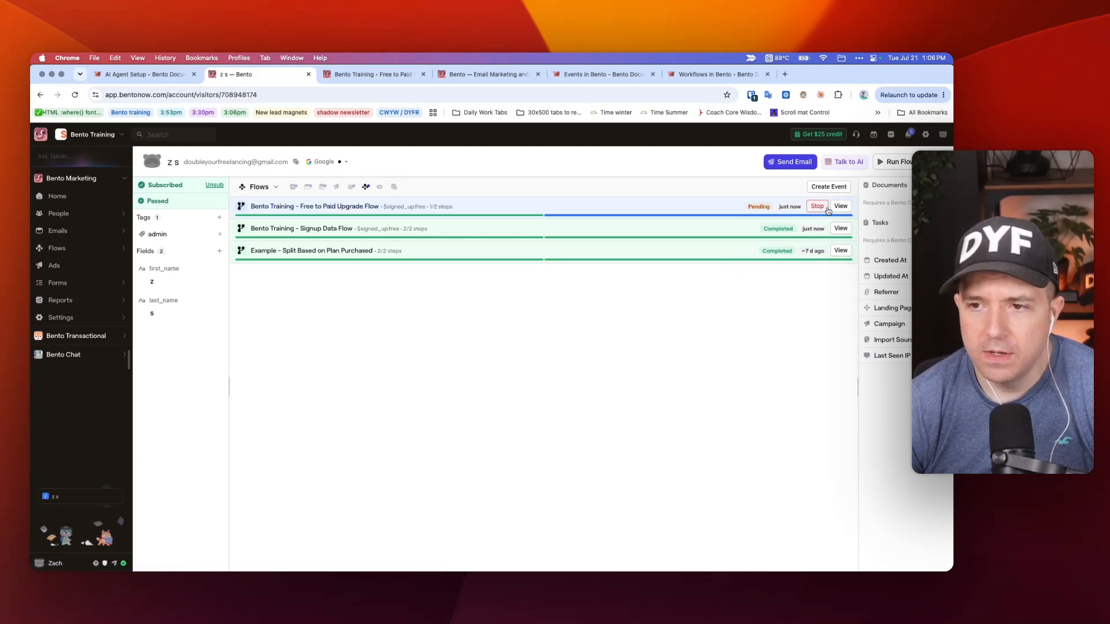
{"action": "key", "text": "super+r"}
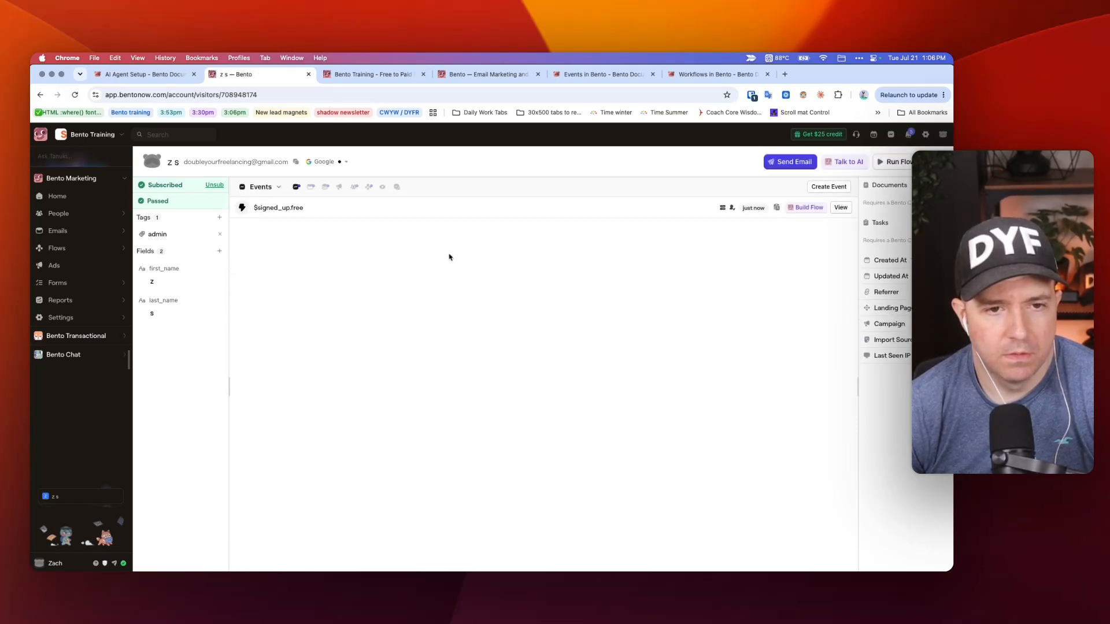
{"action": "left_click", "coordinate": [353, 188]}
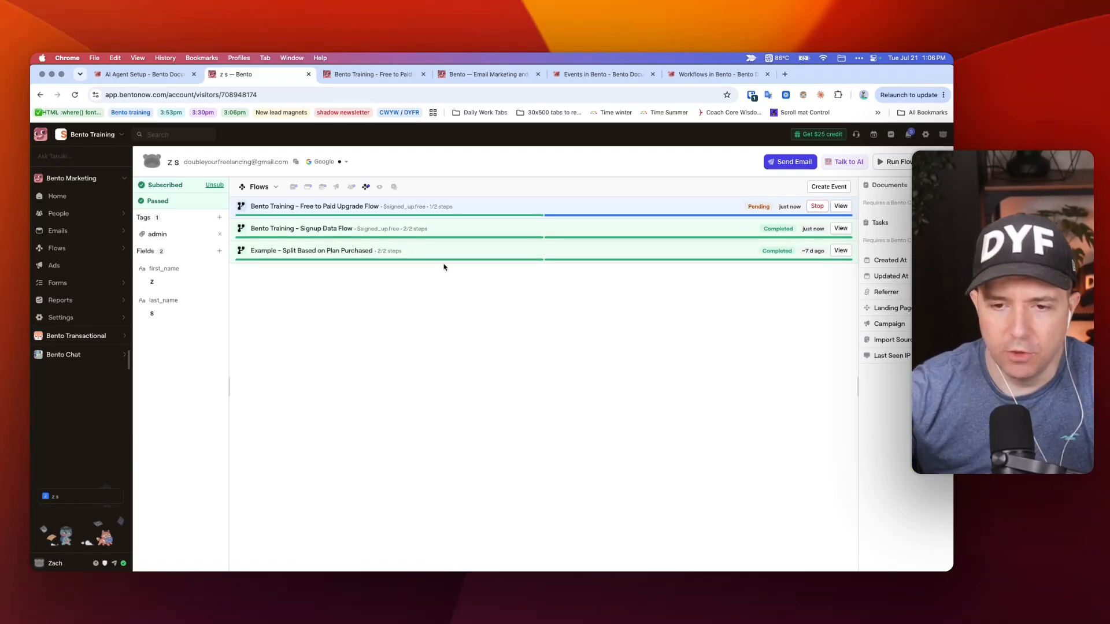
{"action": "left_click", "coordinate": [308, 186]}
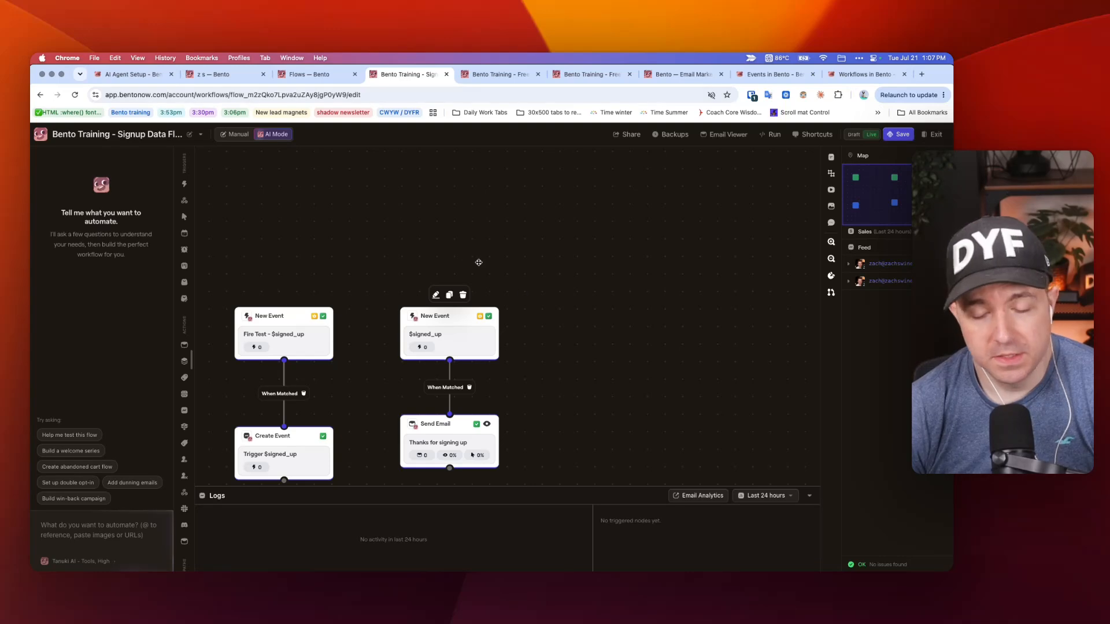
- Examine the triggers and actions of the Bento Training - Signup Data Flow
{"action": "scroll", "coordinate": [516, 281], "scroll_direction": "down", "scroll_amount": 5}
{"action": "scroll", "coordinate": [516, 284], "scroll_direction": "up", "scroll_amount": 2}
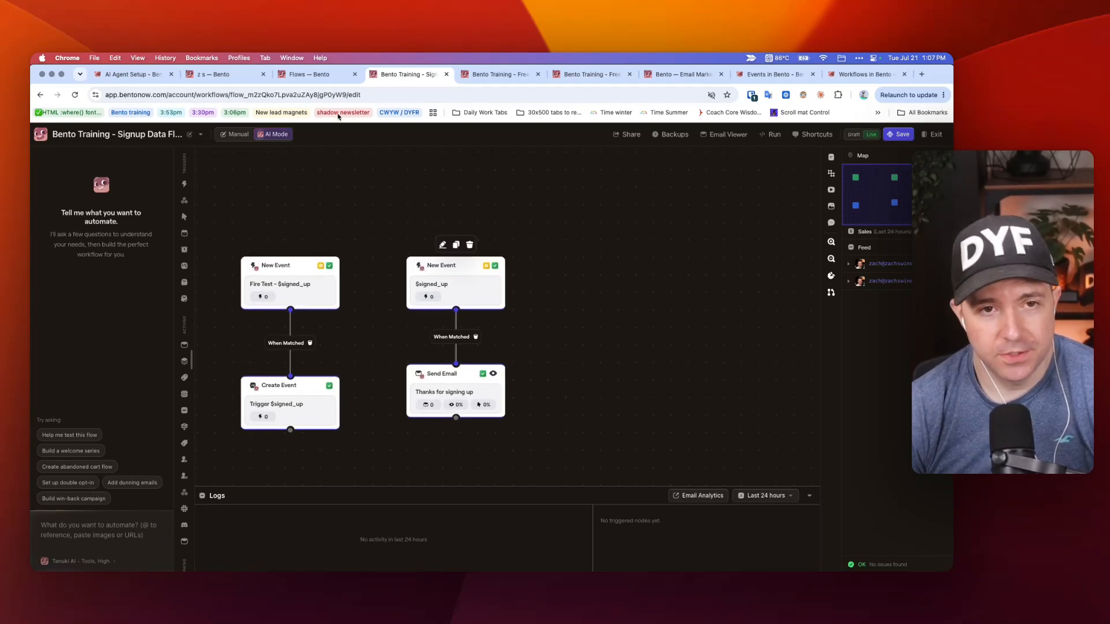
{"action": "left_click", "coordinate": [115, 137]}
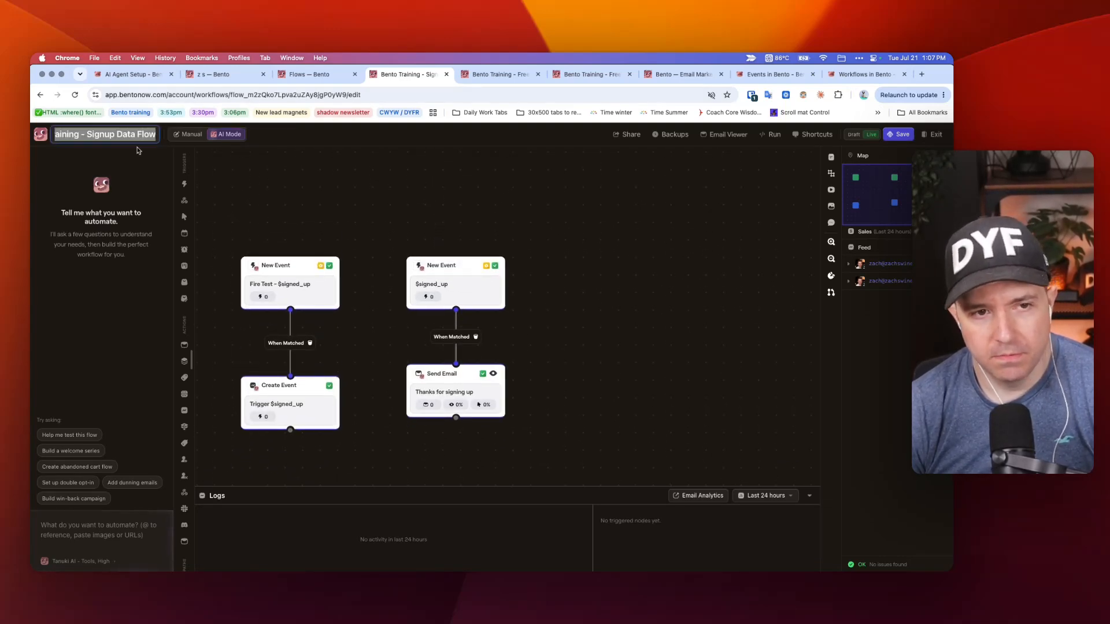
{"action": "left_click", "coordinate": [389, 198]}
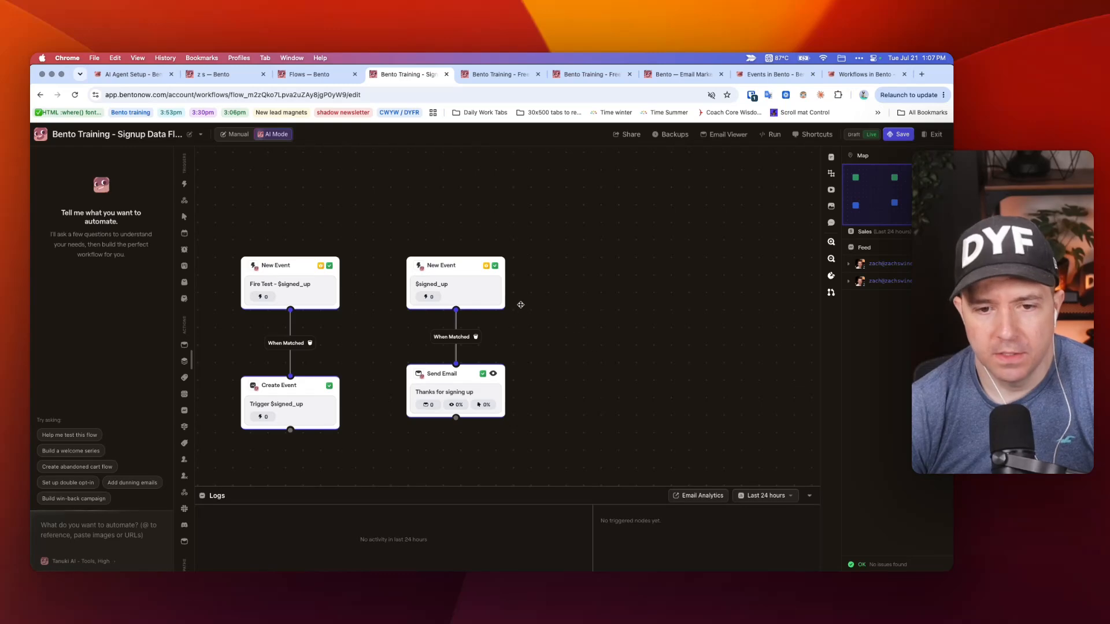
- Try to add $signed_up.free to the skip words of the Signup Data Flow's $signed_up trigger
{"action": "left_click", "coordinate": [450, 266]}
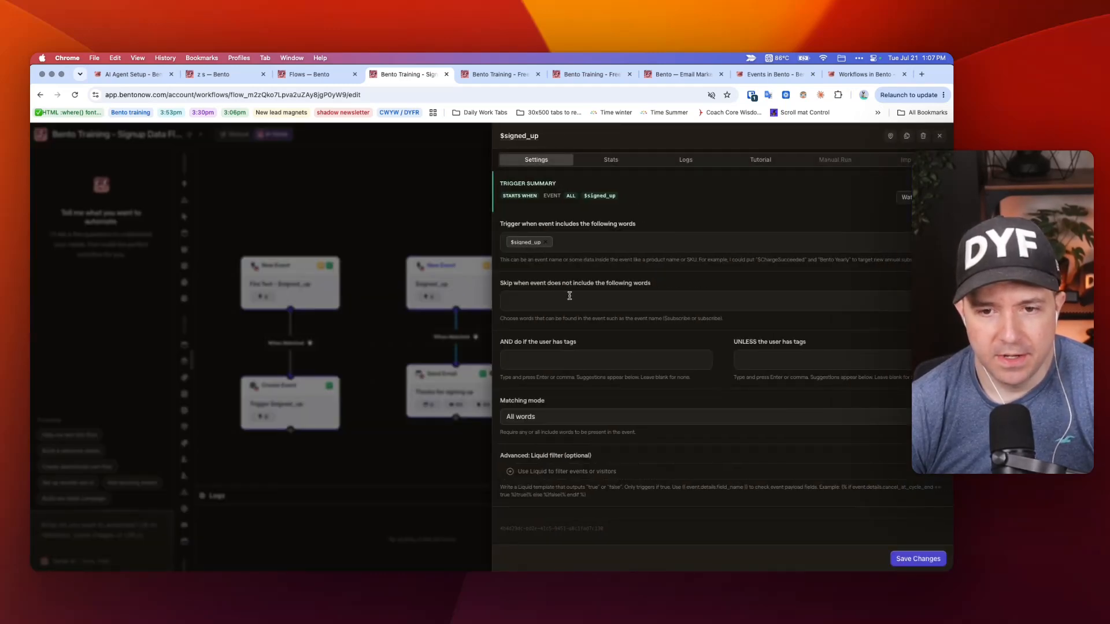
{"action": "left_click", "coordinate": [570, 295]}
{"action": "type", "text": "$signed_up.free"}
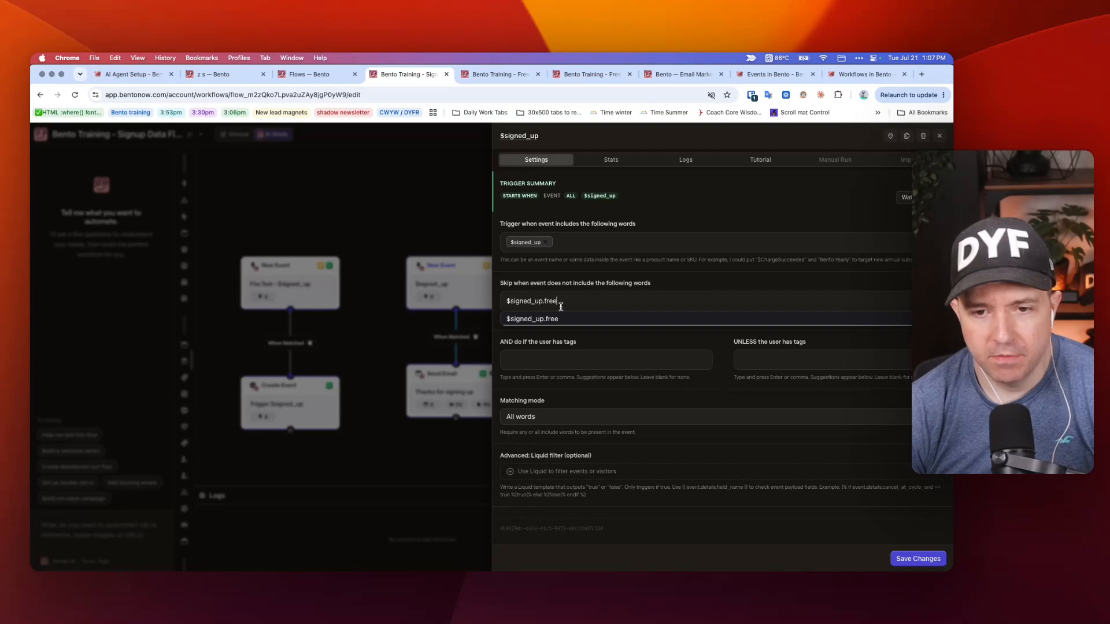
{"action": "key", "text": "super+a"}
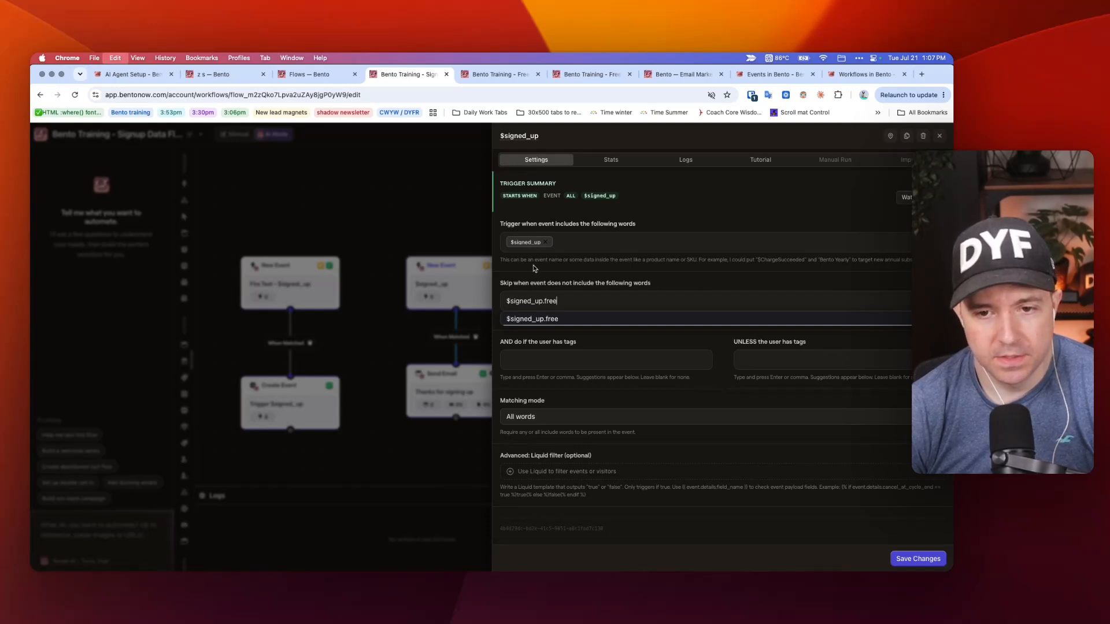
{"action": "key", "text": "BackSpace"}
{"action": "left_click", "coordinate": [396, 202]}
{"action": "left_click", "coordinate": [395, 205]}
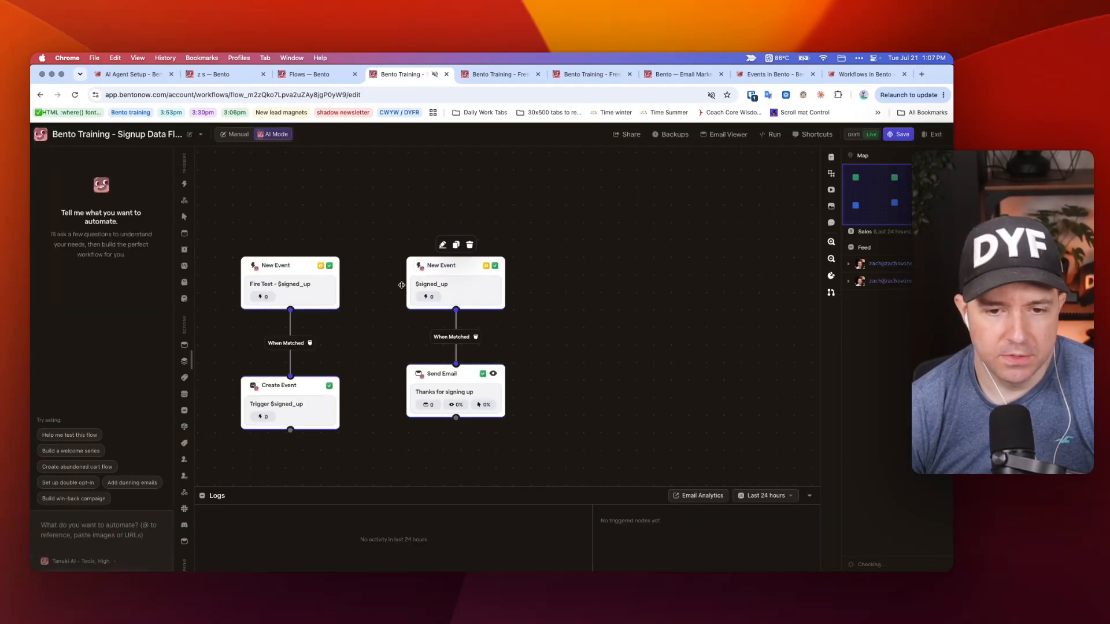
- Inspect the subject and content of the "Thanks for signing up" email in the Signup Data Flow
{"action": "left_click", "coordinate": [457, 398]}
{"action": "scroll", "coordinate": [524, 323], "scroll_direction": "down", "scroll_amount": 5}
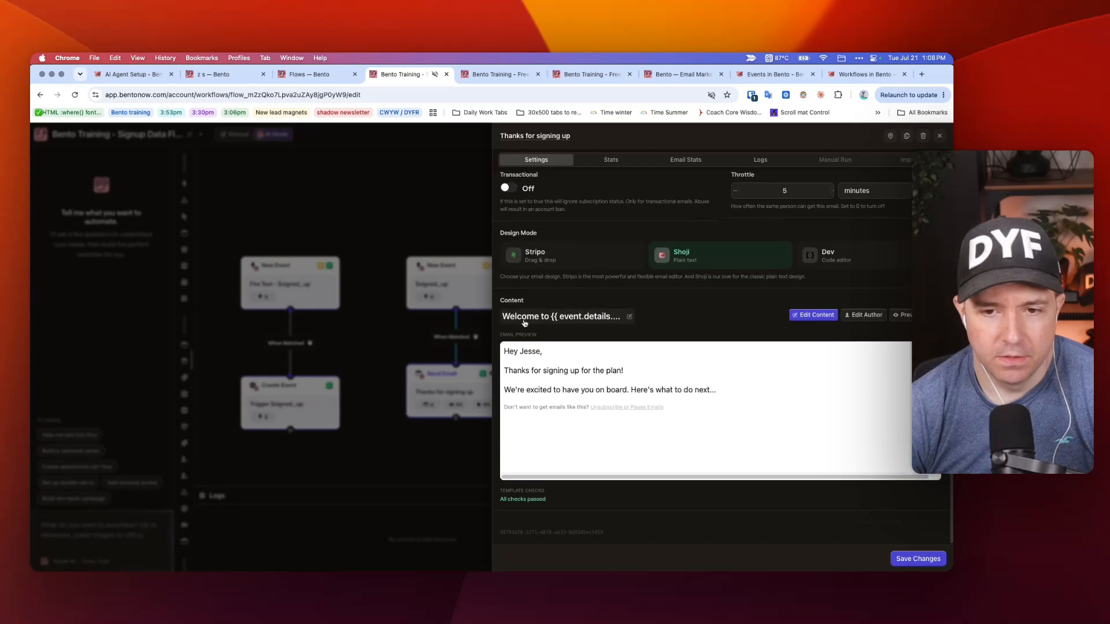
{"action": "left_click", "coordinate": [542, 319]}
{"action": "left_click", "coordinate": [607, 297]}
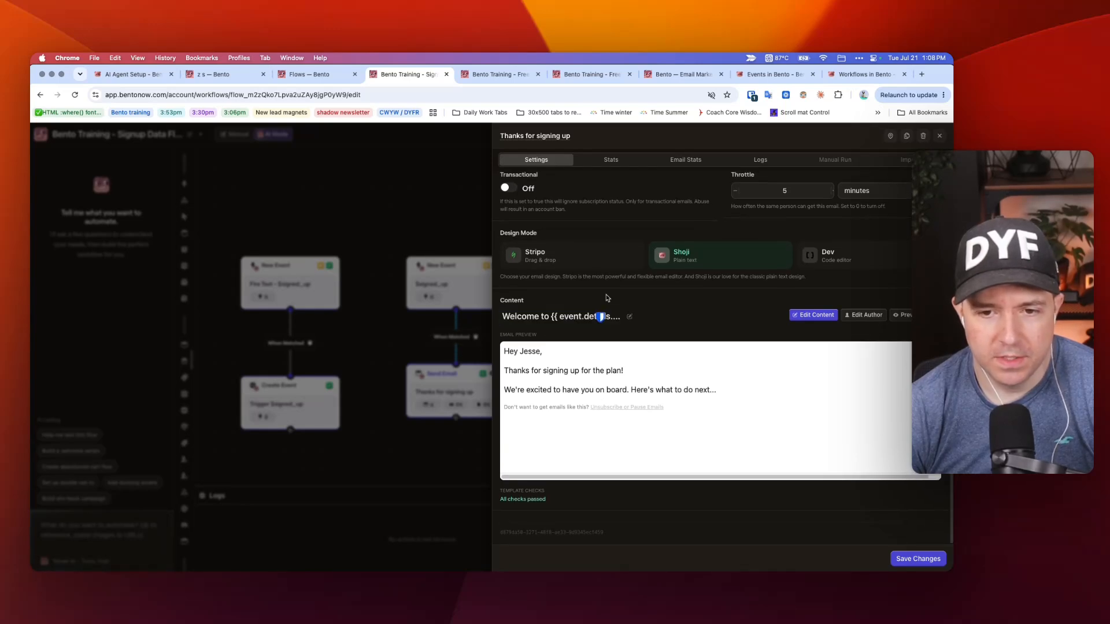
- Go back to the test subscriber's profile and review the emails sent to them
{"action": "left_click", "coordinate": [309, 74]}
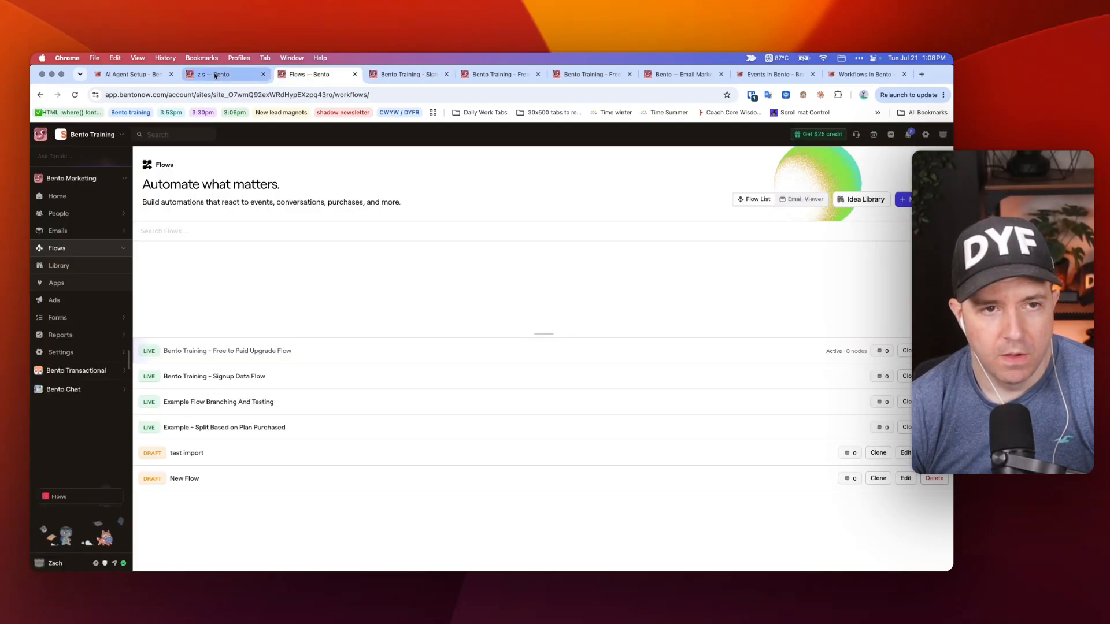
{"action": "left_click", "coordinate": [217, 74]}
{"action": "left_click", "coordinate": [309, 189]}
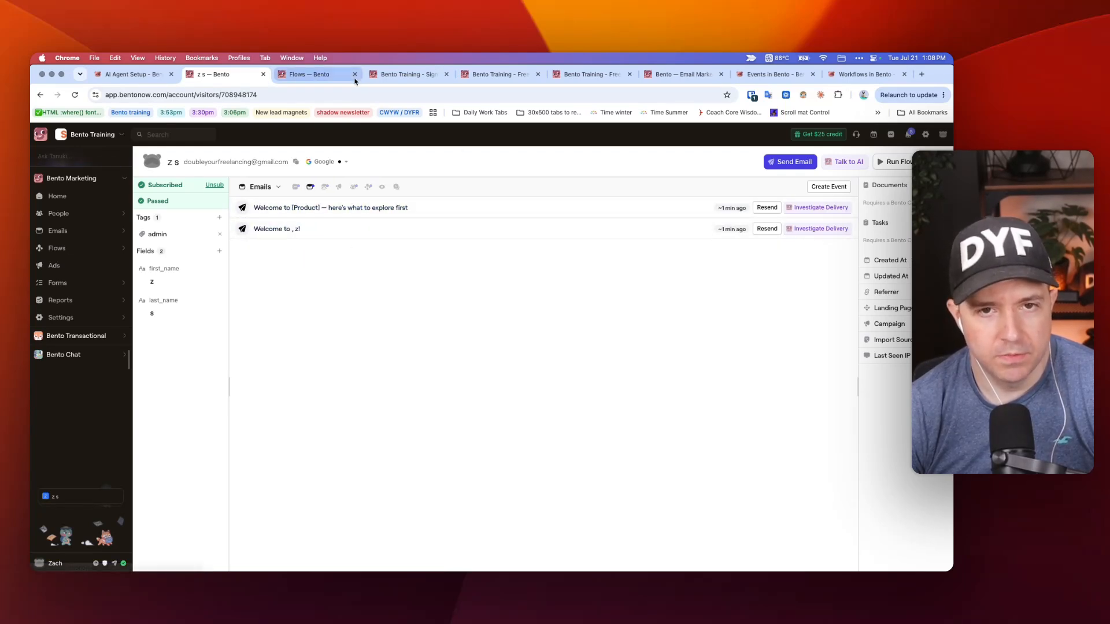
- Open the Bento Training - Example SaaS Free Plan Upgrade Sequence in a separate tab and review its emails
{"action": "left_click", "coordinate": [95, 231], "text": "super"}
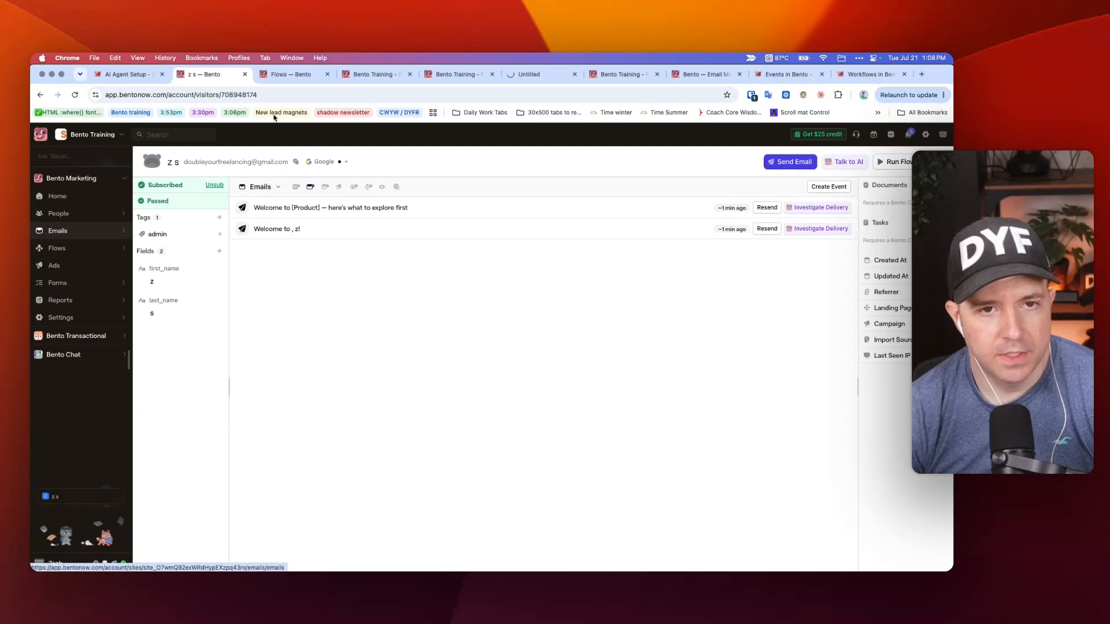
{"action": "left_click", "coordinate": [523, 74]}
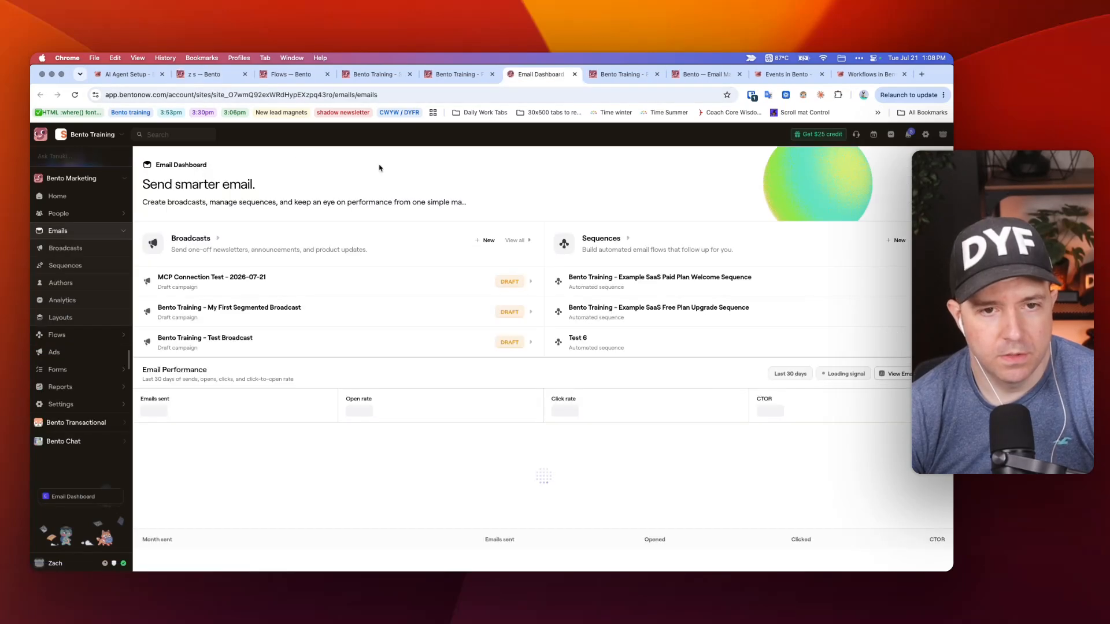
{"action": "left_click", "coordinate": [63, 265]}
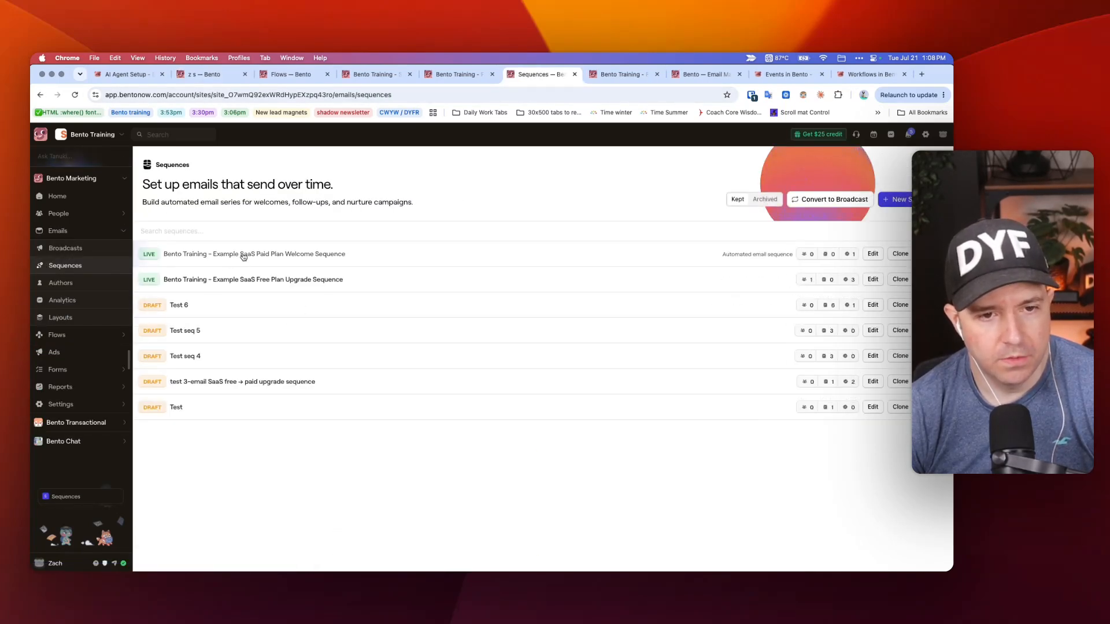
{"action": "left_click", "coordinate": [250, 283]}
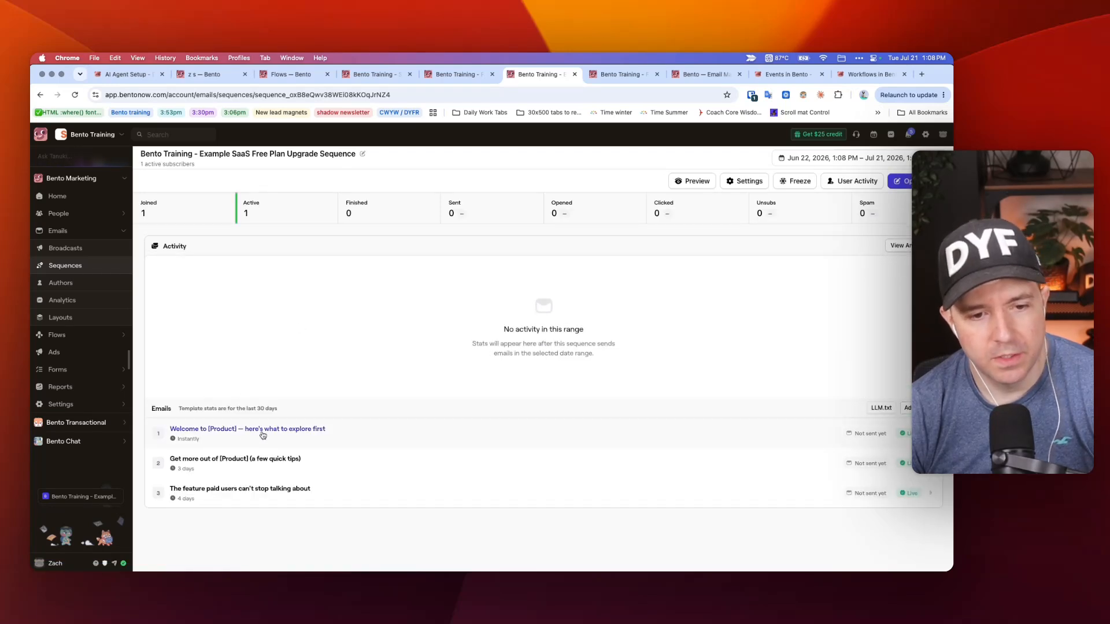
- Return to the test subscriber's profile and check which flows they have gone through
{"action": "left_click", "coordinate": [370, 74]}
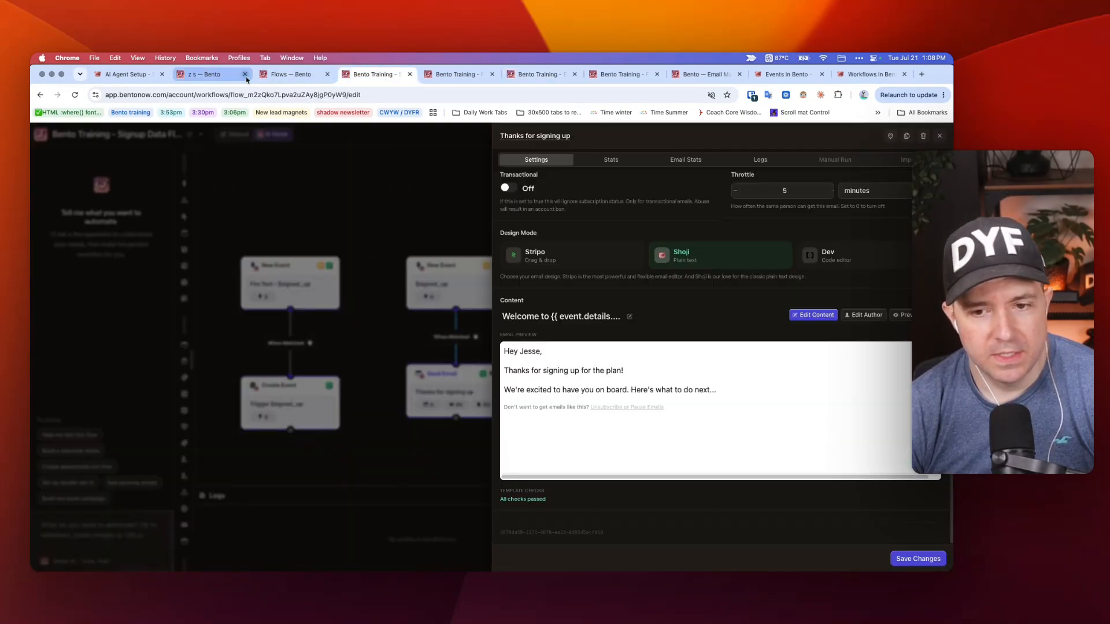
{"action": "left_click", "coordinate": [237, 78]}
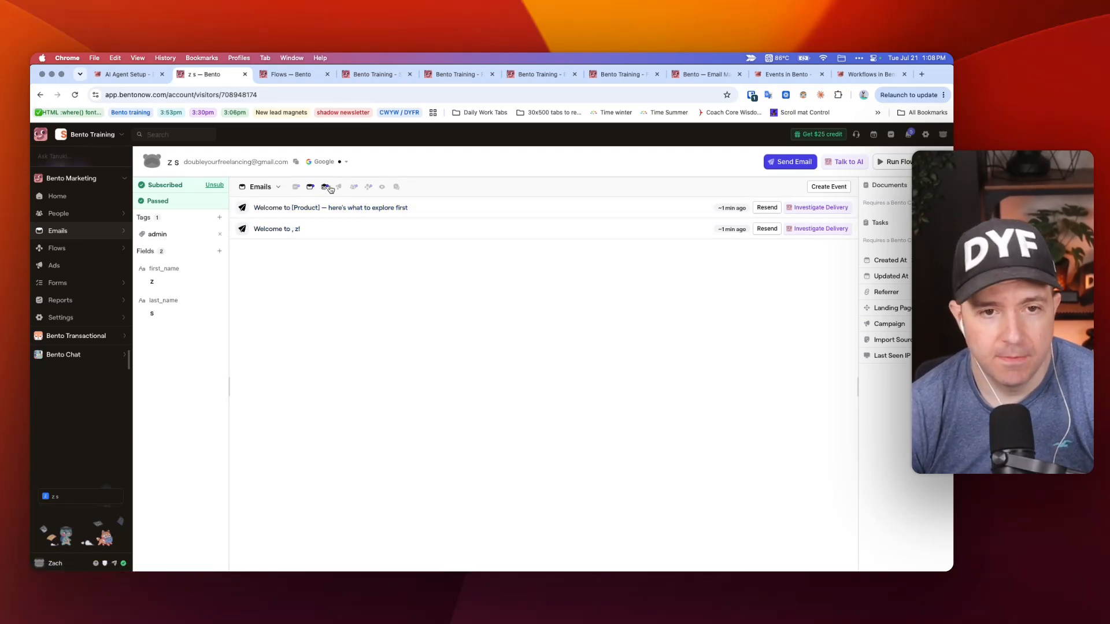
{"action": "left_click", "coordinate": [366, 187]}
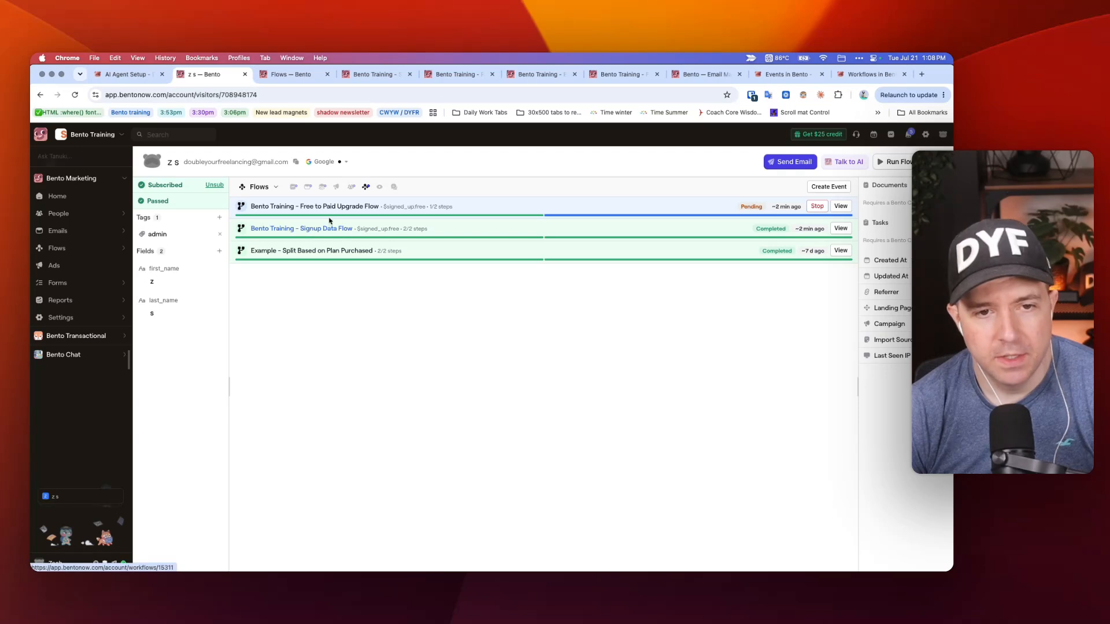
- Review the node layouts of the Bento Training Signup Data Flow and the Free to Paid Upgrade Flow
{"action": "left_click", "coordinate": [302, 74]}
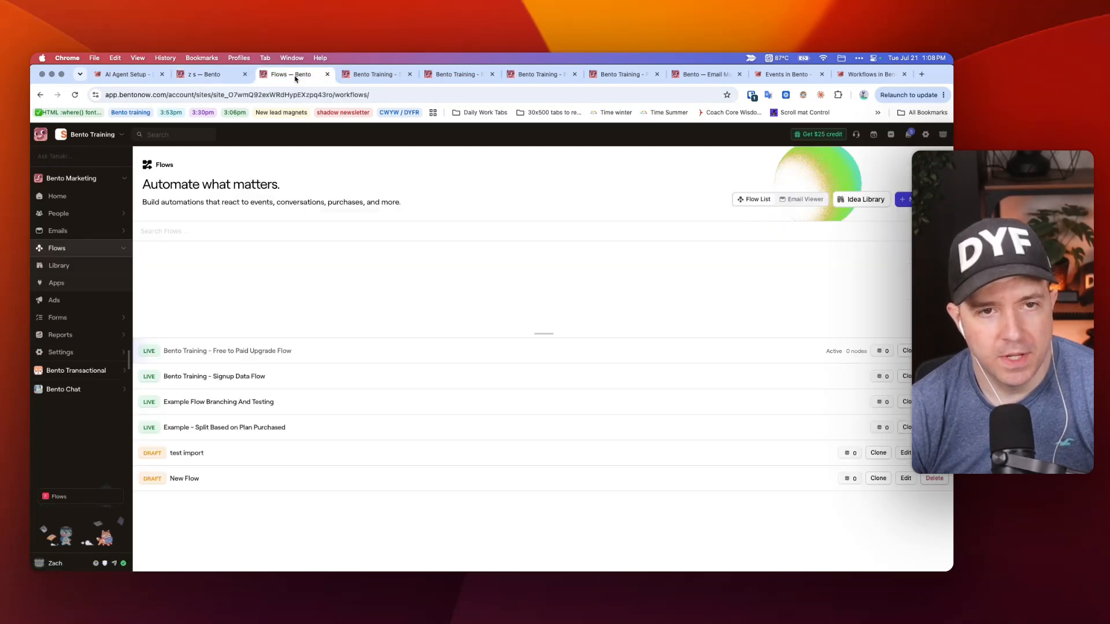
{"action": "key", "text": "ctrl+Tab"}
{"action": "left_click", "coordinate": [370, 269]}
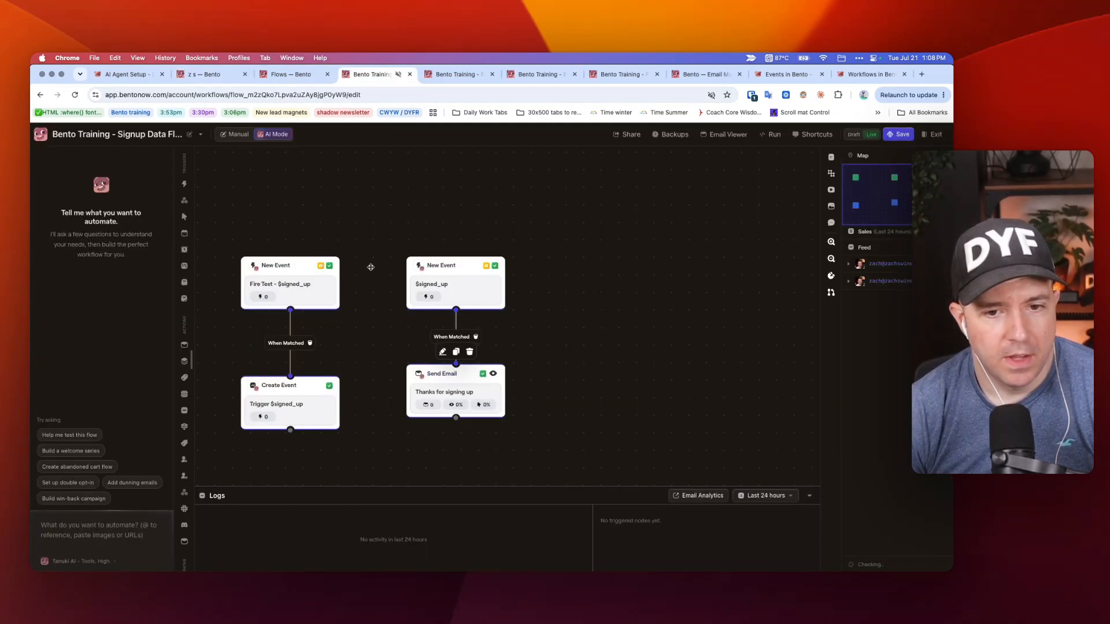
{"action": "left_click", "coordinate": [123, 127]}
{"action": "left_click", "coordinate": [334, 203]}
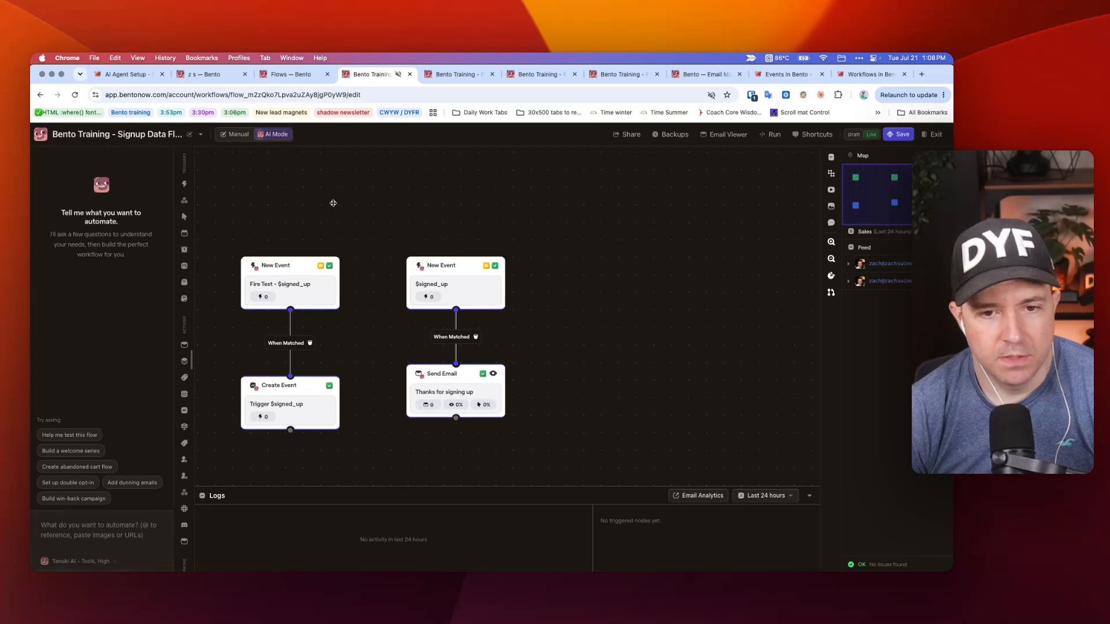
{"action": "scroll", "coordinate": [351, 217], "scroll_direction": "down", "scroll_amount": 5}
{"action": "key", "text": "ctrl+Tab"}
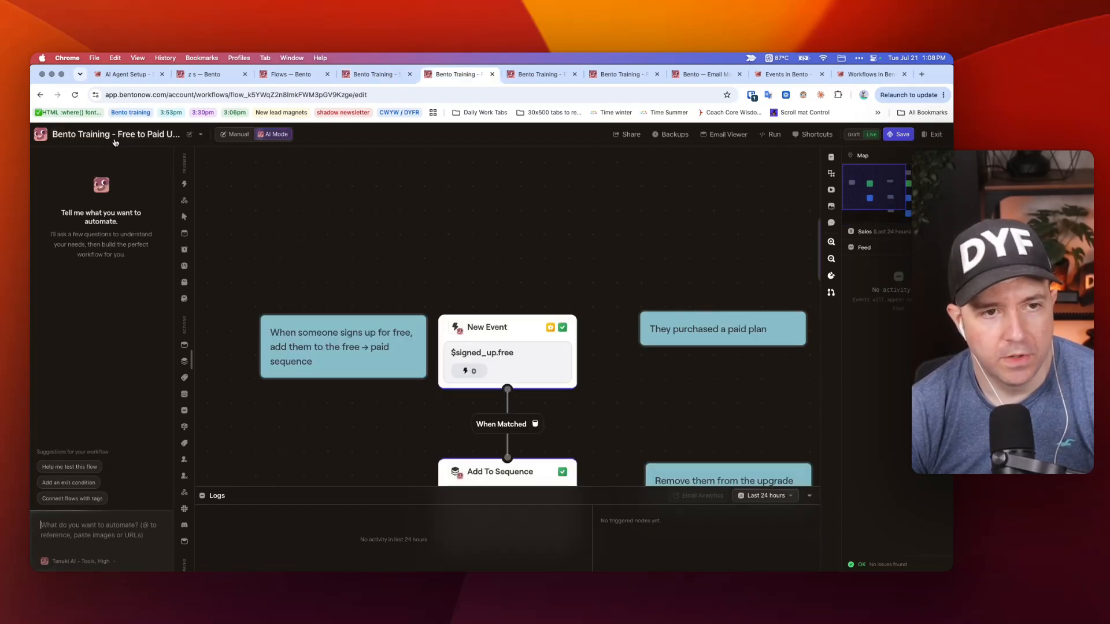
{"action": "scroll", "coordinate": [353, 196], "scroll_direction": "down", "scroll_amount": 5}
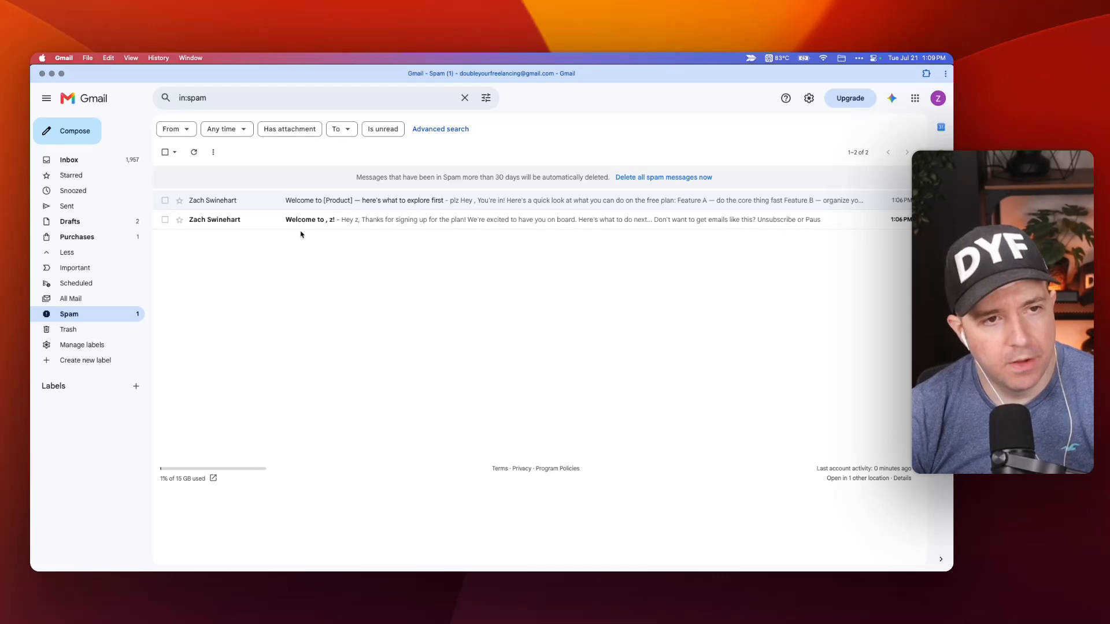
- Read the "Welcome to [Product] — here's what to explore first" email in Gmail's spam folder and return to the message list
{"action": "left_click", "coordinate": [254, 202]}
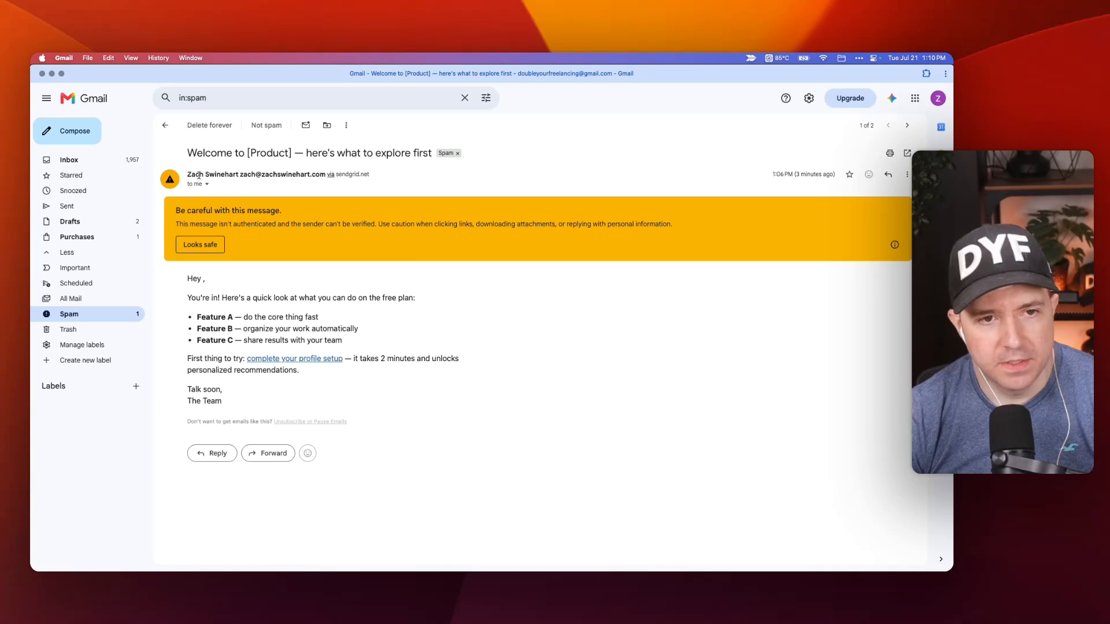
{"action": "mouse_move", "coordinate": [224, 174]}
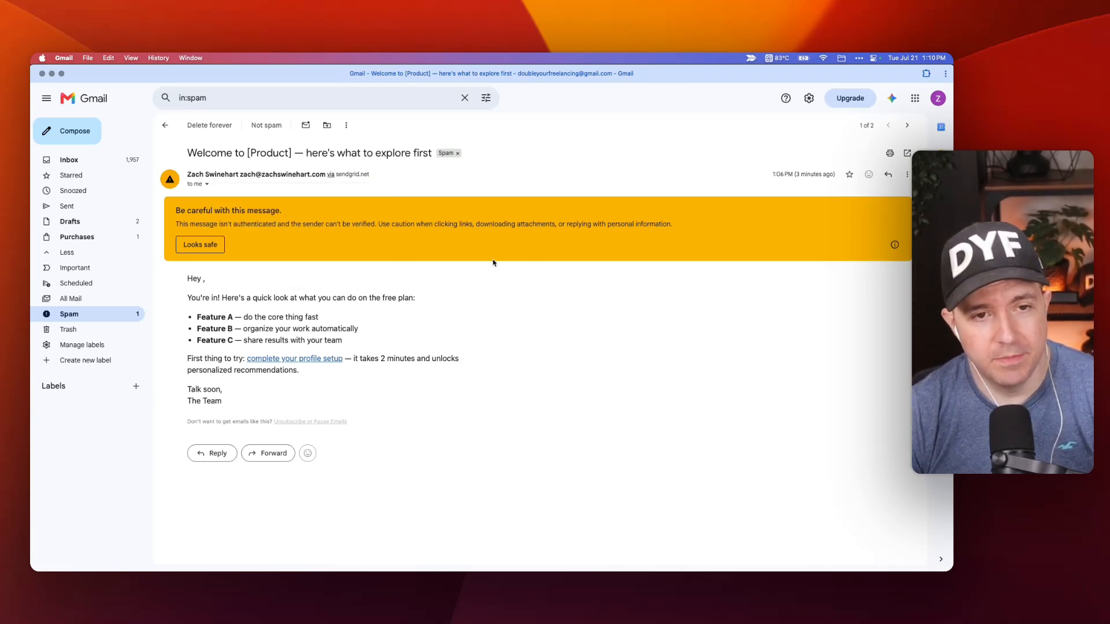
{"action": "left_click", "coordinate": [165, 125]}
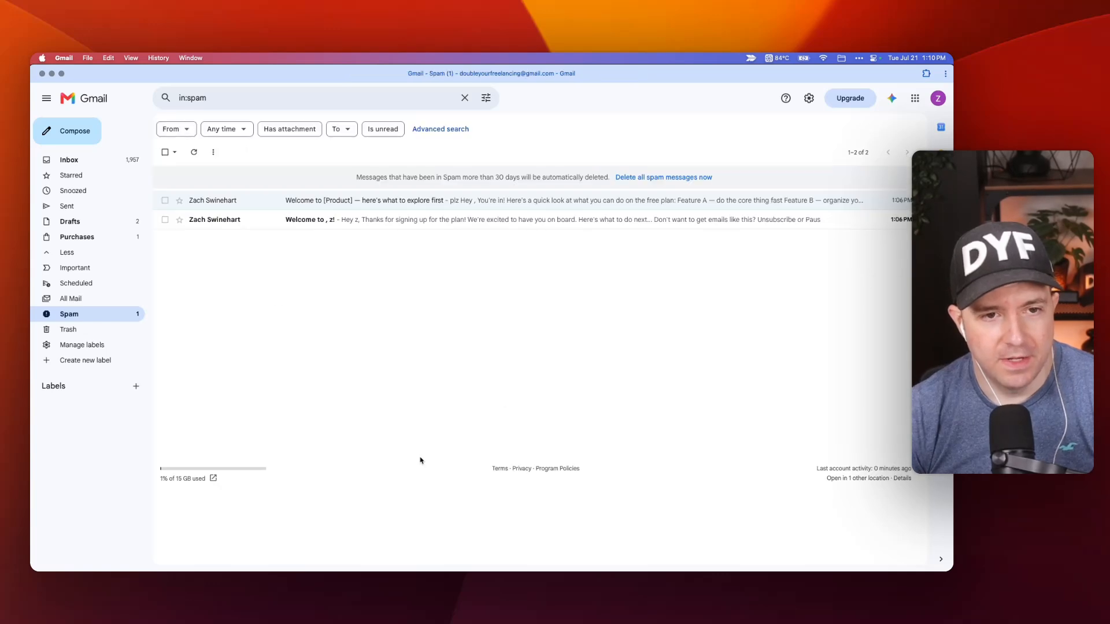
{"action": "left_click", "coordinate": [381, 200]}
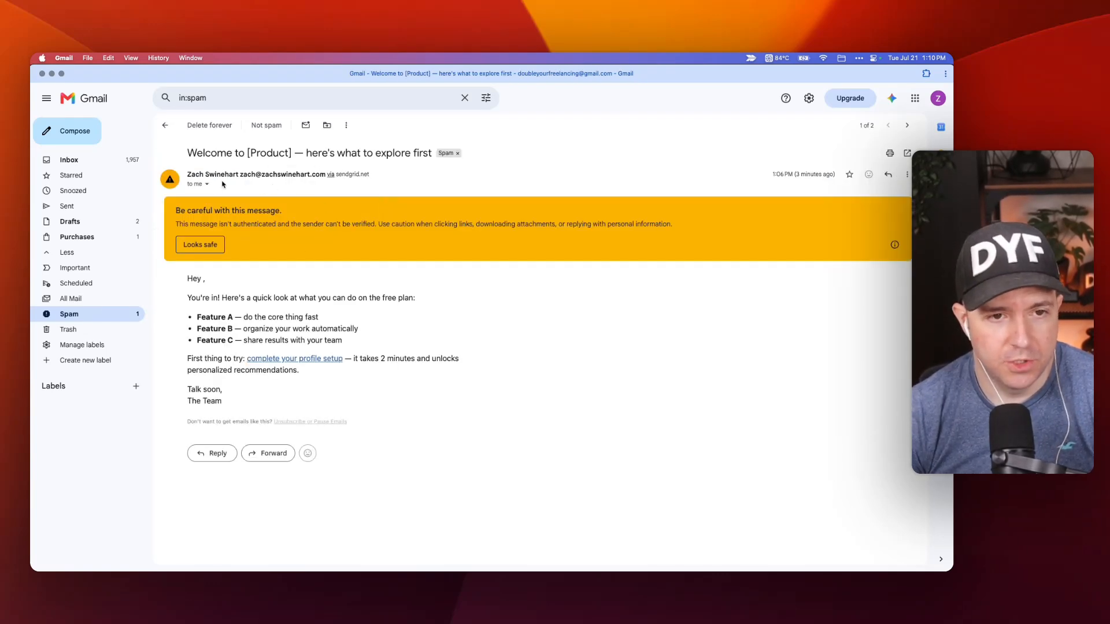
{"action": "left_click", "coordinate": [165, 125]}
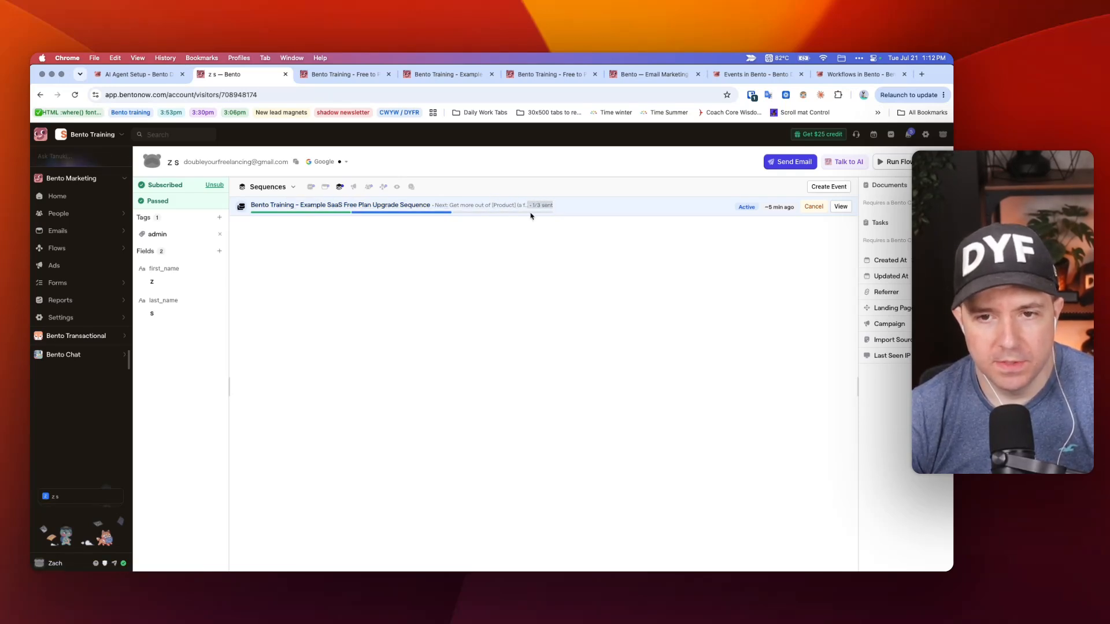
- Inspect the test subscriber's progress in the Free Plan Upgrade Sequence, open that sequence, and return to their sequences list
{"action": "left_click", "coordinate": [552, 207]}
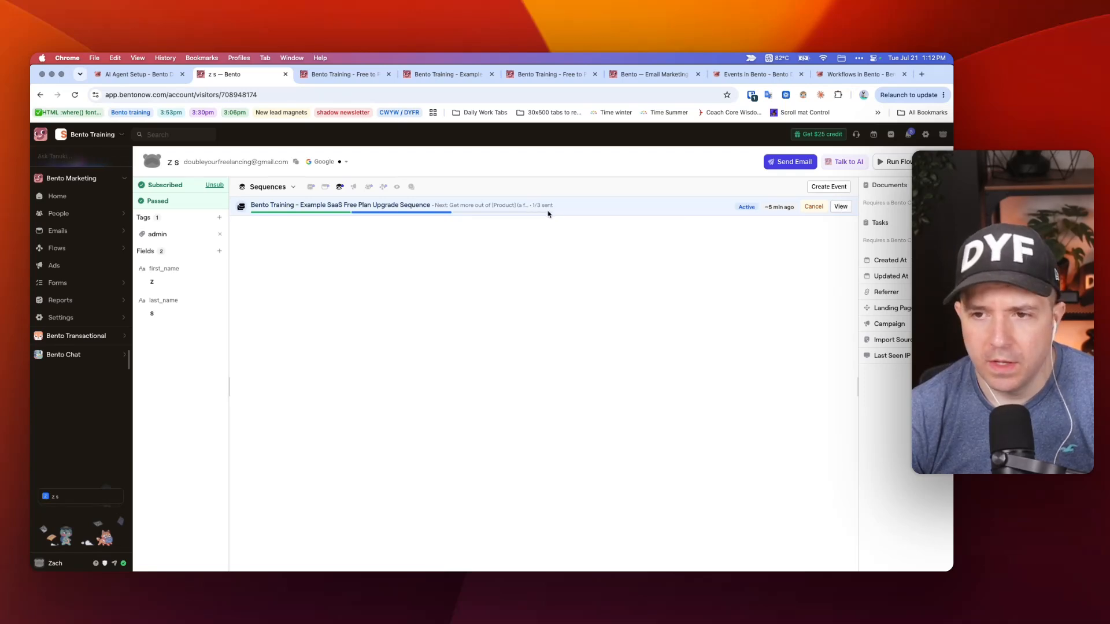
{"action": "left_click", "coordinate": [397, 205]}
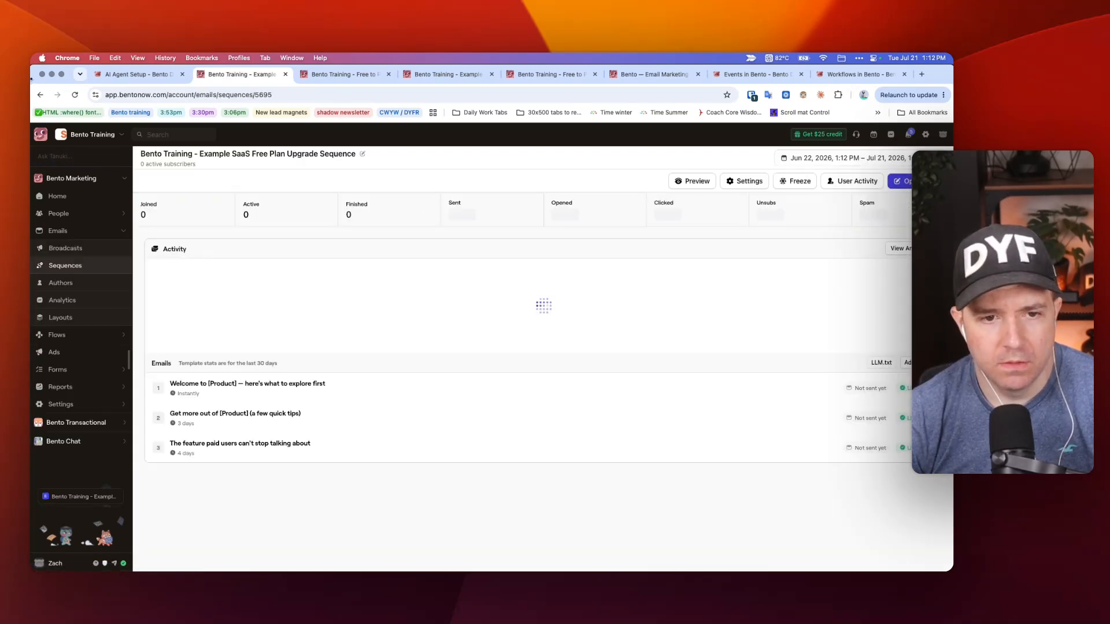
{"action": "left_click", "coordinate": [39, 94]}
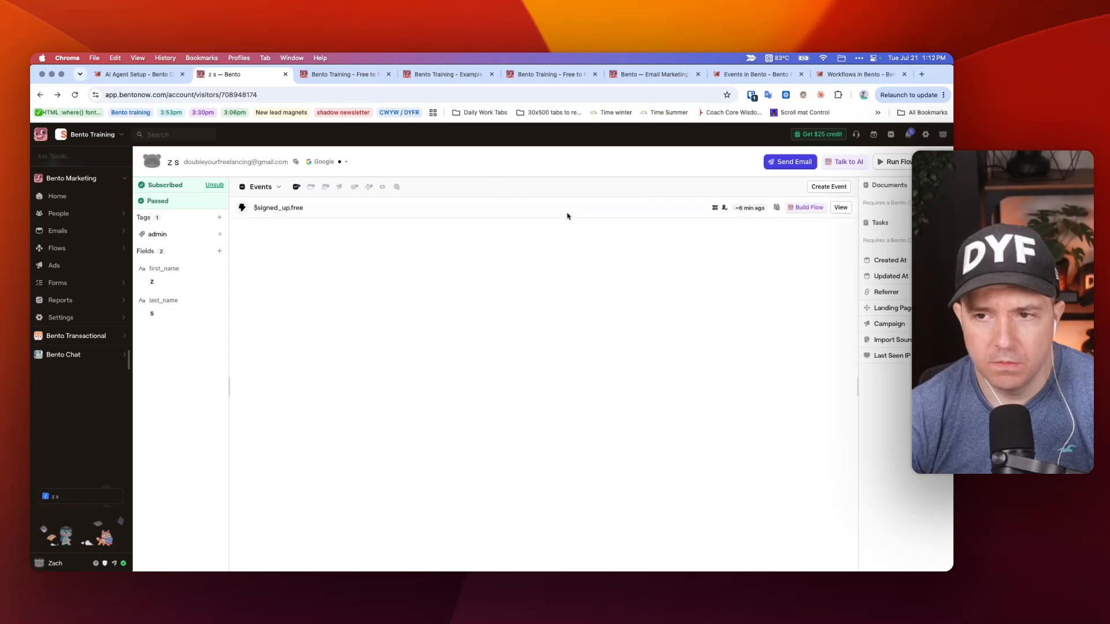
{"action": "left_click", "coordinate": [323, 188]}
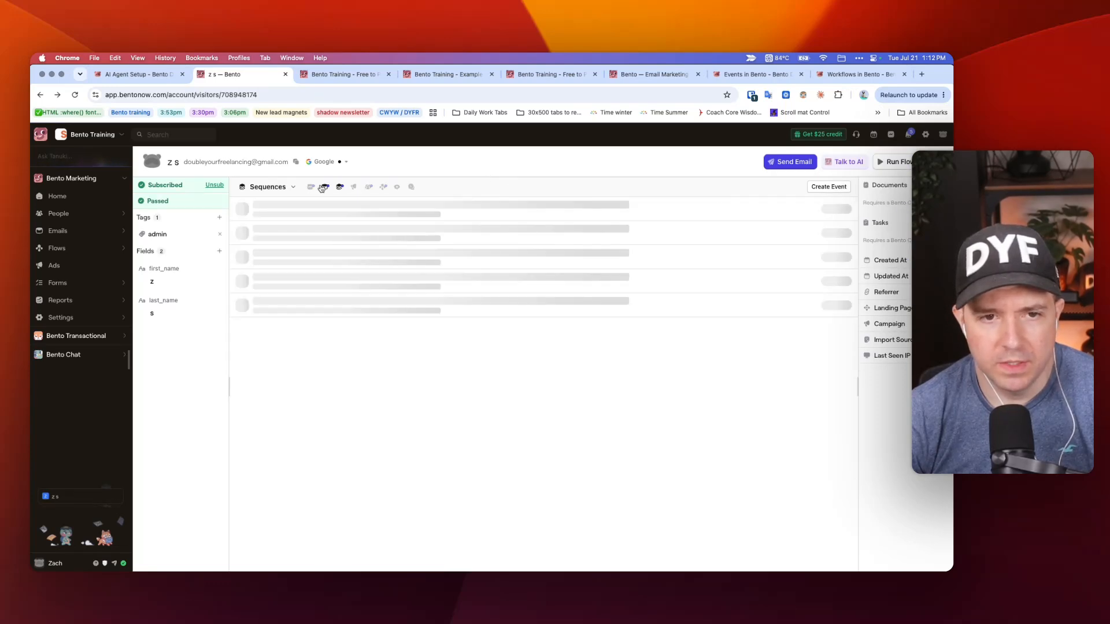
- Switch to the Obsidian lesson and copy the $upgrade.paid event name from the paid upgrade test instructions
{"action": "key", "text": "super+Tab"}
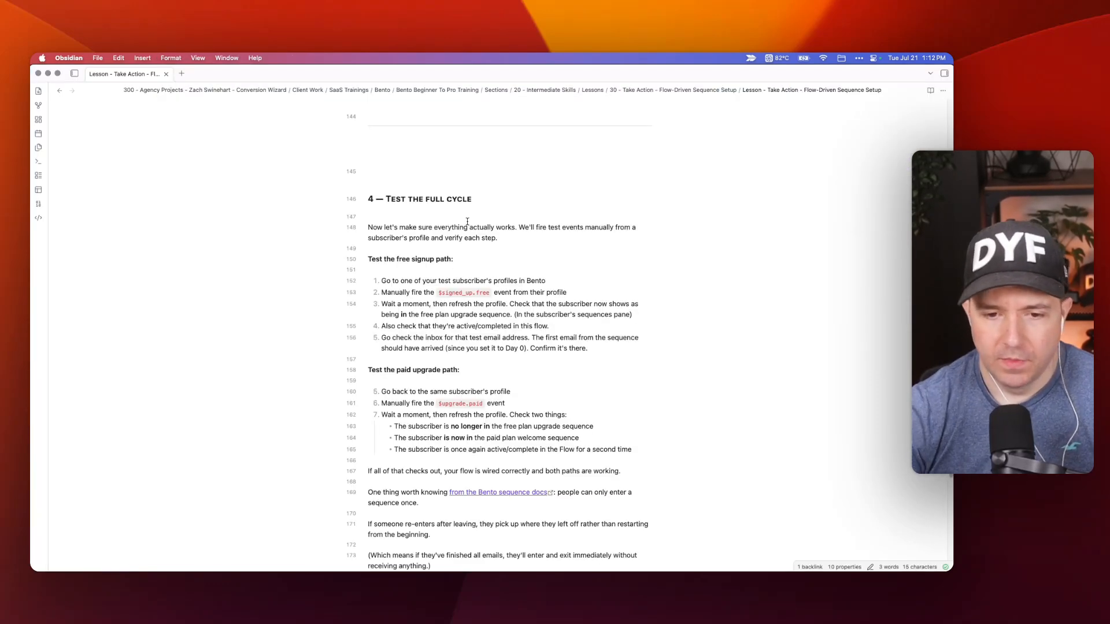
{"action": "scroll", "coordinate": [467, 222], "scroll_direction": "down", "scroll_amount": 6}
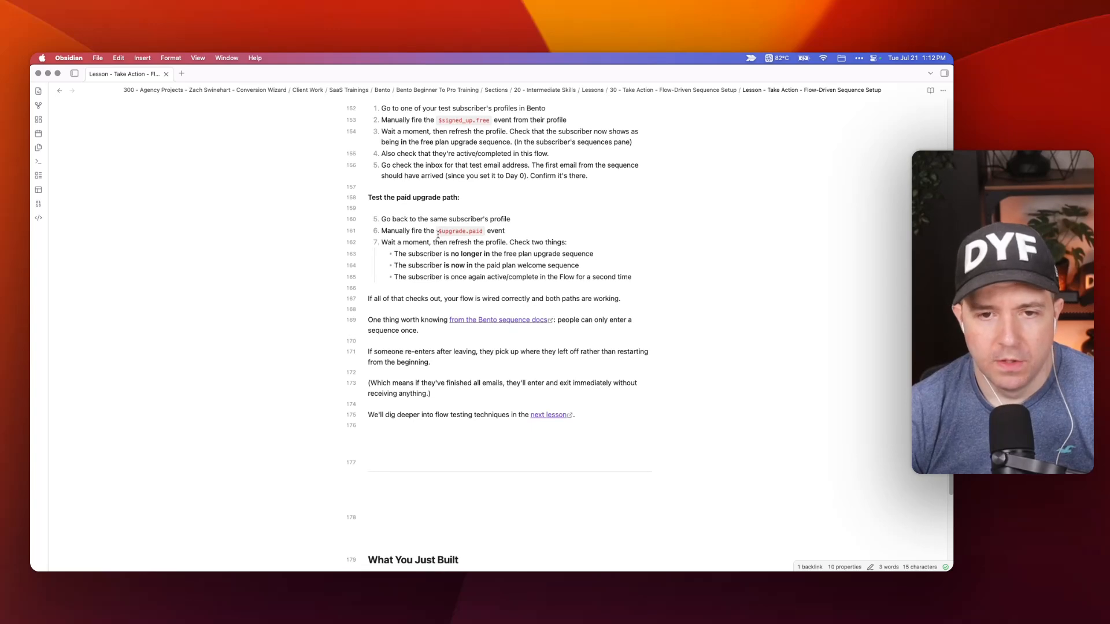
{"action": "left_click_drag", "start_coordinate": [438, 232], "coordinate": [489, 232]}
{"action": "left_click", "coordinate": [440, 231]}
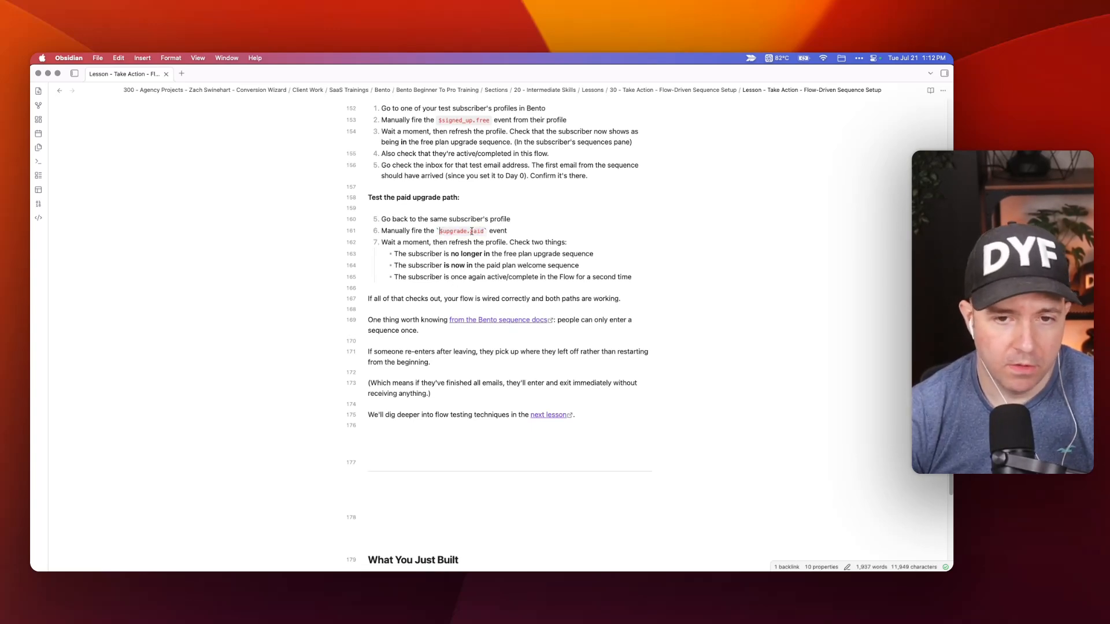
{"action": "left_click", "coordinate": [483, 231], "text": "shift"}
{"action": "key", "text": "super+c"}
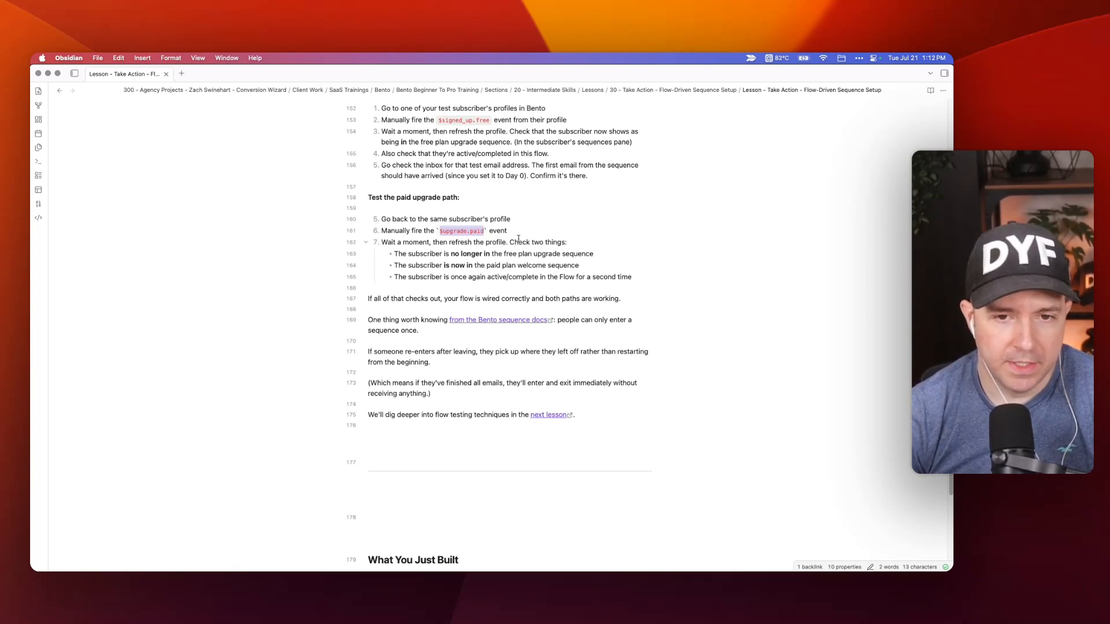
- Switch back to Bento in Chrome and open the test subscriber's profile from the people list
{"action": "key", "text": "super+Tab"}
{"action": "key", "text": "super+Tab"}
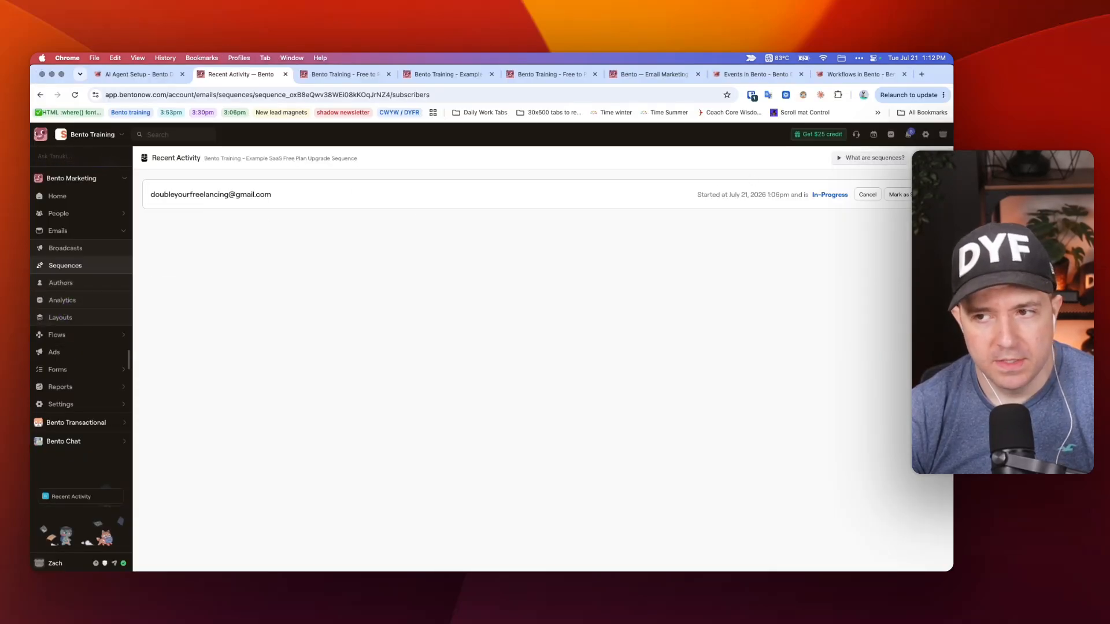
{"action": "left_click", "coordinate": [930, 158]}
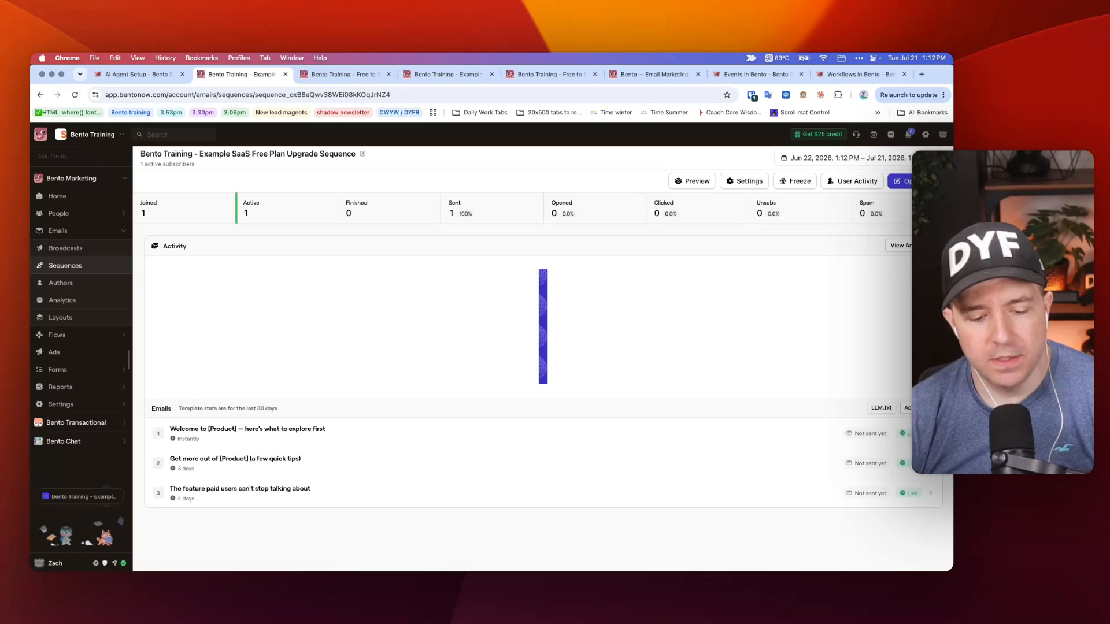
{"action": "left_click", "coordinate": [64, 211]}
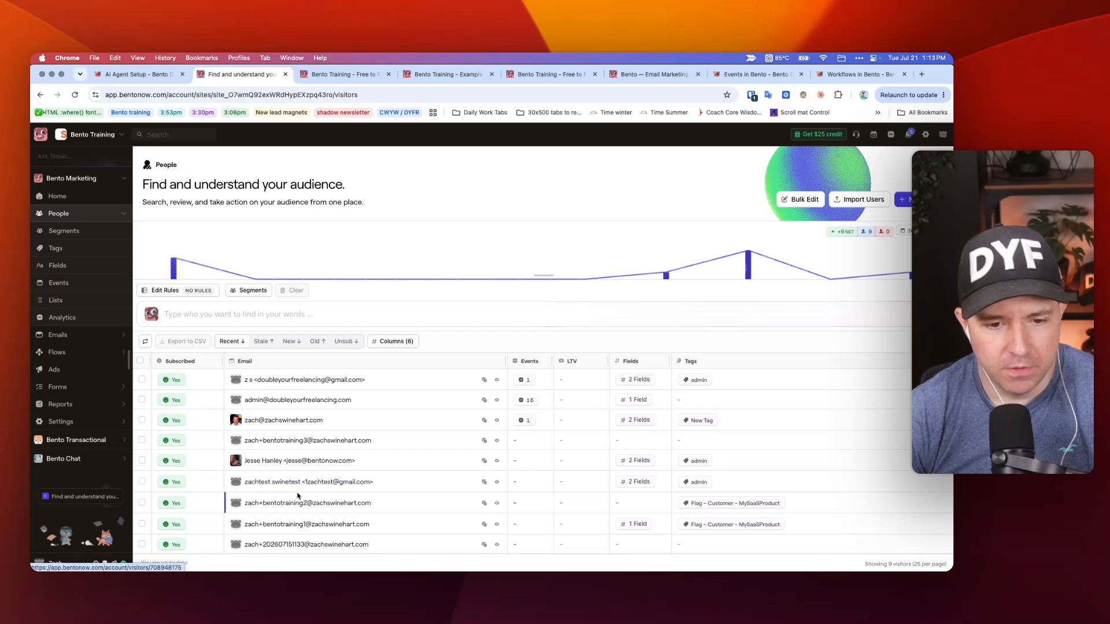
{"action": "left_click", "coordinate": [287, 382]}
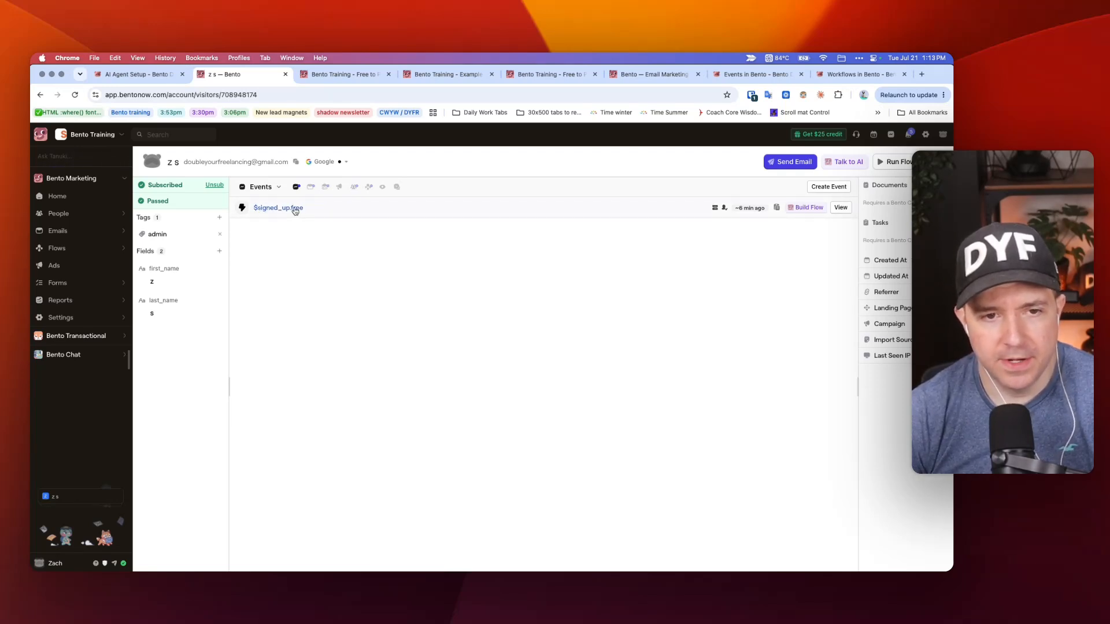
- Start a manual event for the test subscriber with $upgrade.paid as the event type
{"action": "mouse_move", "coordinate": [738, 208]}
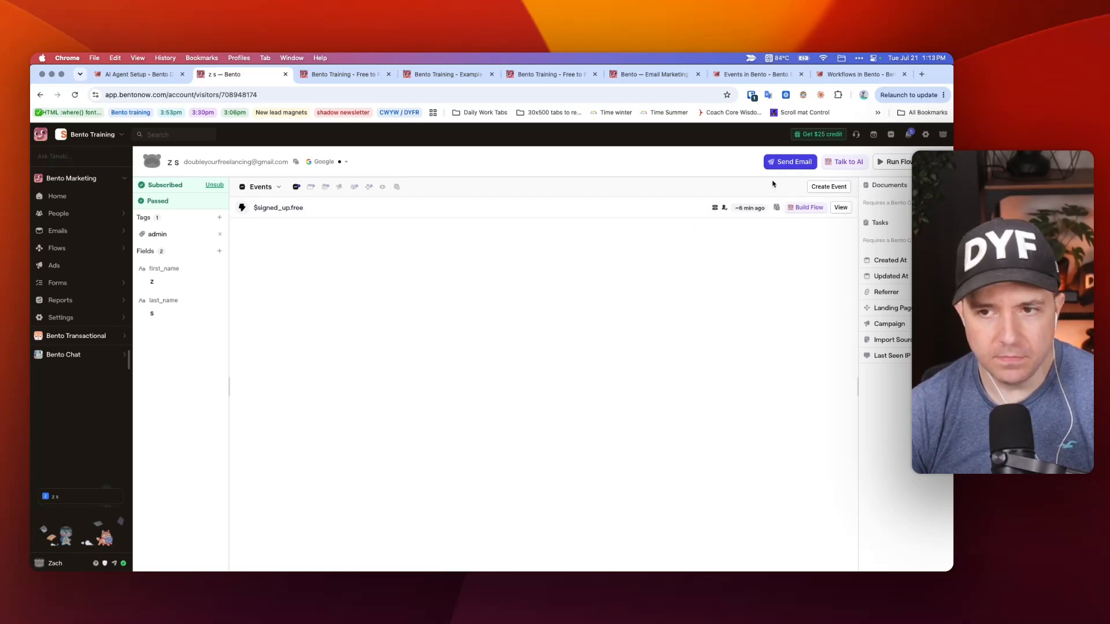
{"action": "left_click", "coordinate": [826, 187]}
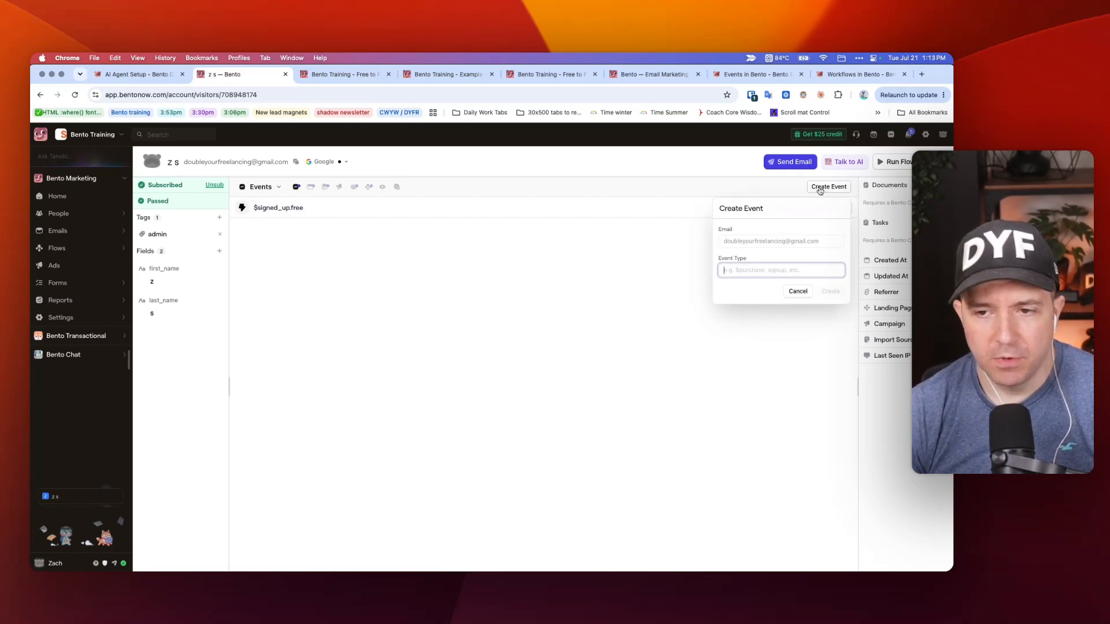
{"action": "key", "text": "super+v"}
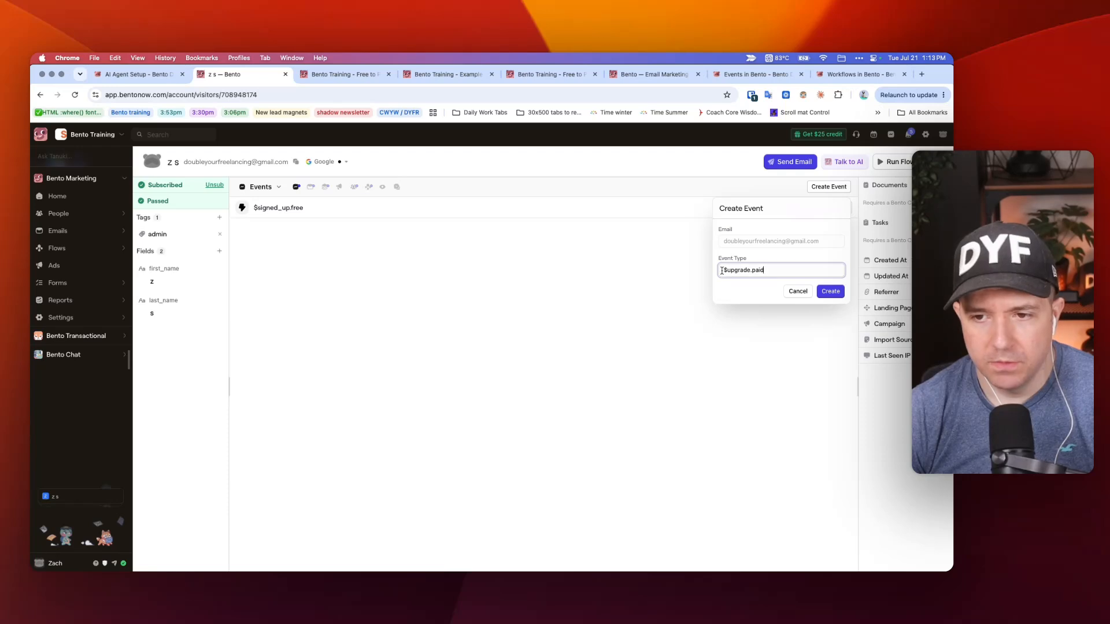
{"action": "left_click_drag", "start_coordinate": [721, 271], "coordinate": [813, 267]}
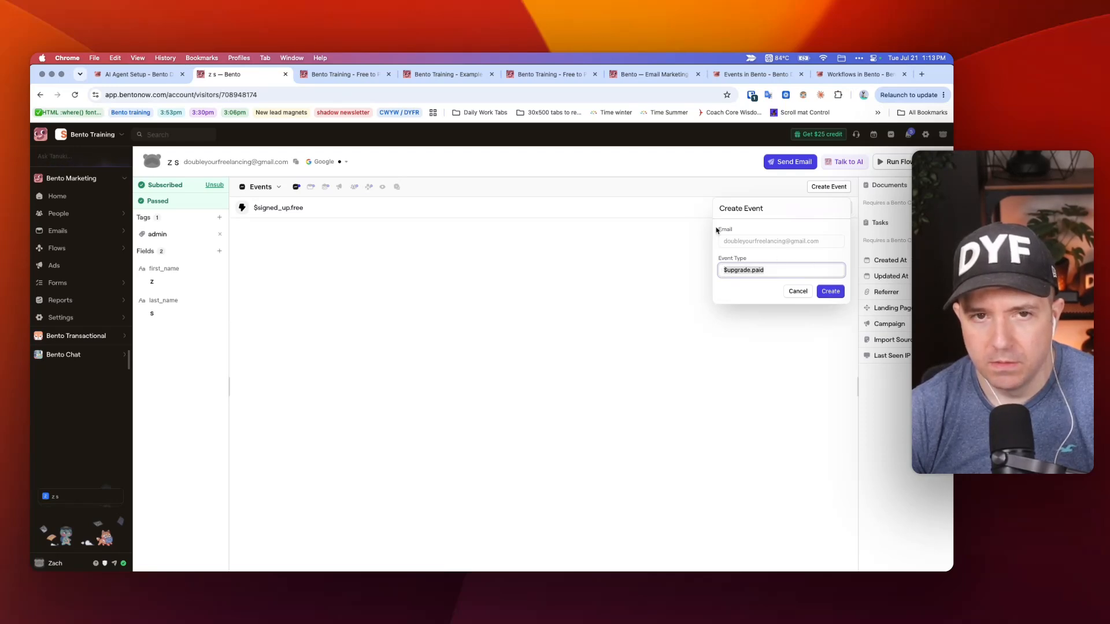
- Check the trigger words of the paid plan New Event node in the Free to Paid Upgrade Flow
{"action": "left_click", "coordinate": [369, 82]}
{"action": "left_click", "coordinate": [601, 303]}
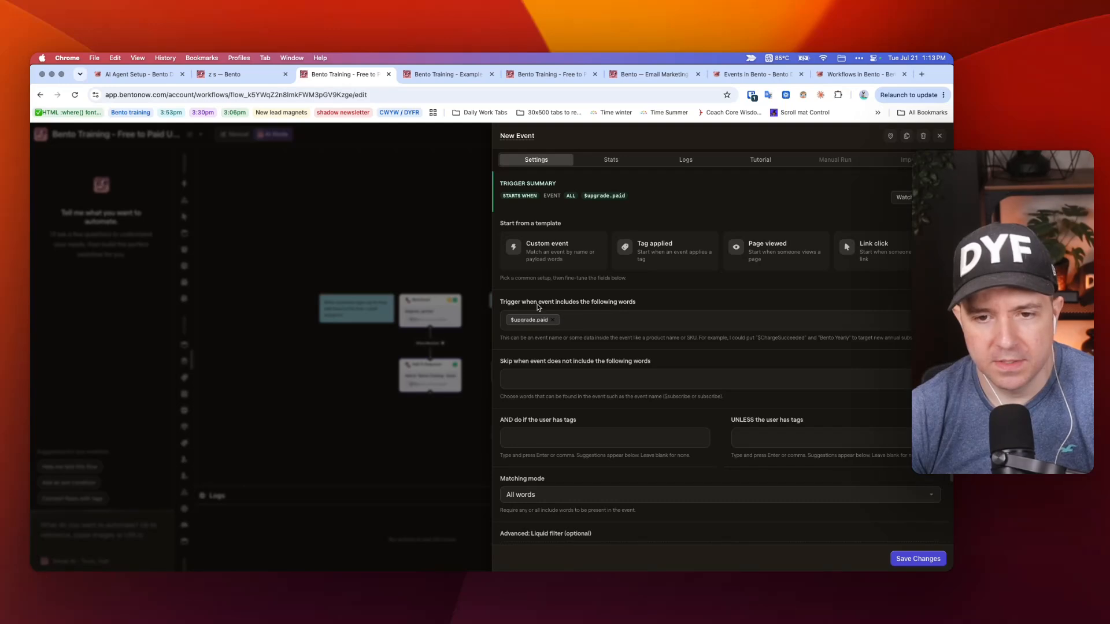
{"action": "left_click", "coordinate": [457, 260]}
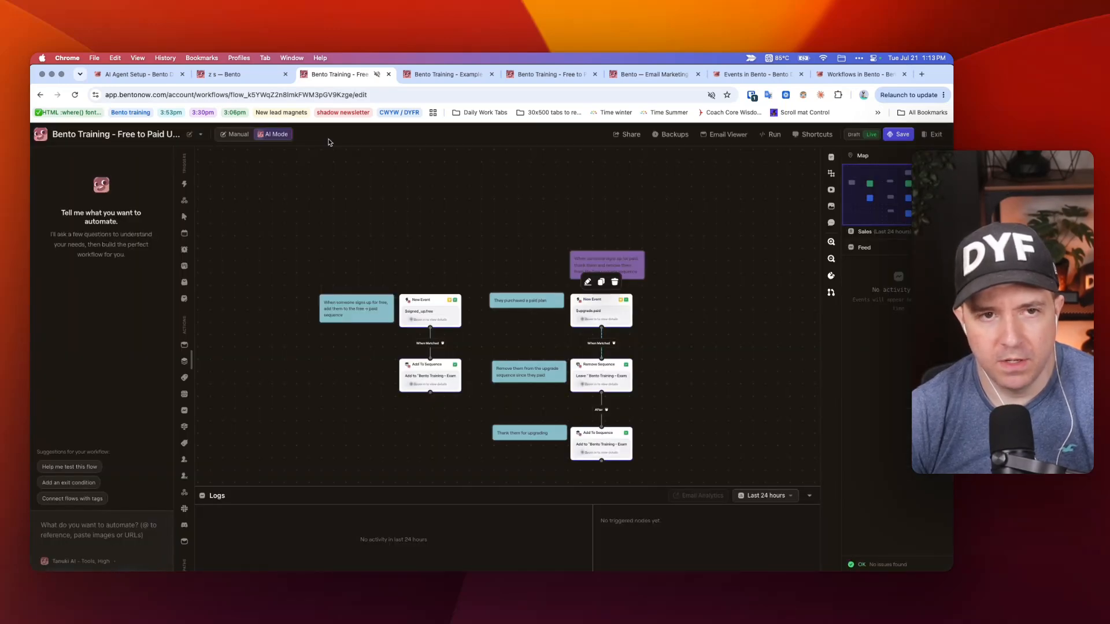
- Submit the manual $upgrade.paid event for the test subscriber and refresh the profile's event list
{"action": "left_click", "coordinate": [237, 74]}
{"action": "left_click", "coordinate": [834, 294]}
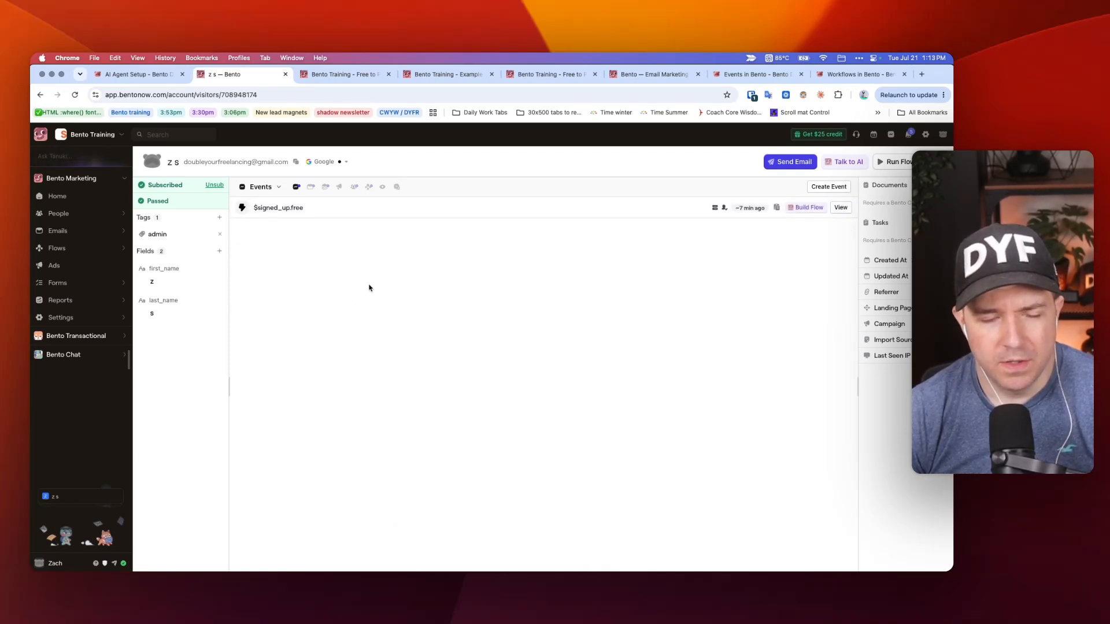
{"action": "key", "text": "super+r"}
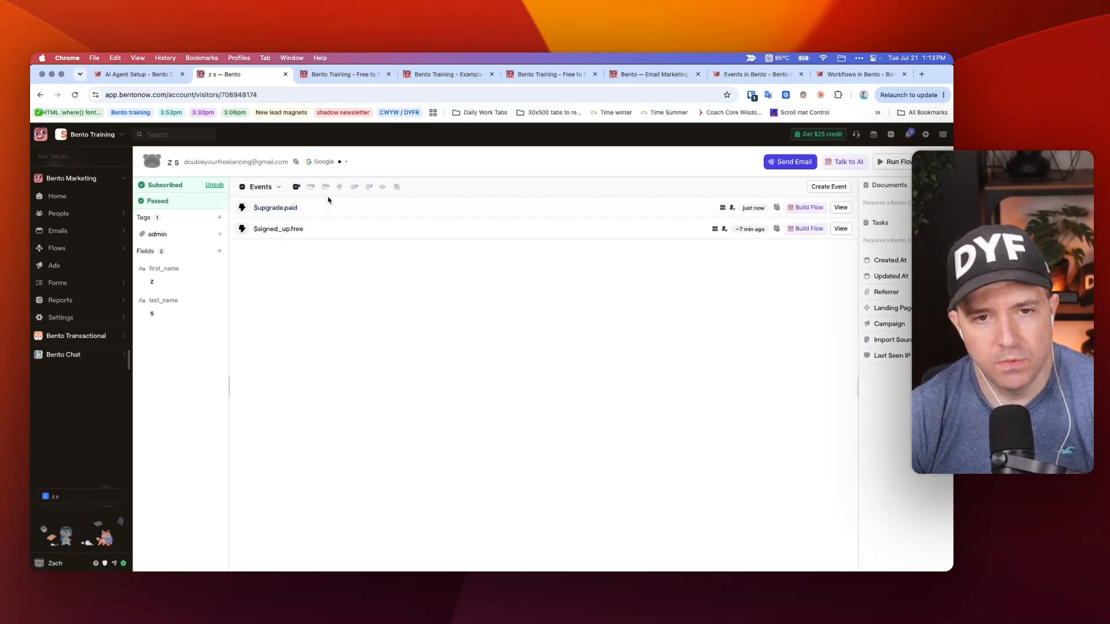
- Examine the paid upgrade path in the Free to Paid Upgrade Flow for the test subscriber's progress
{"action": "left_click", "coordinate": [341, 74]}
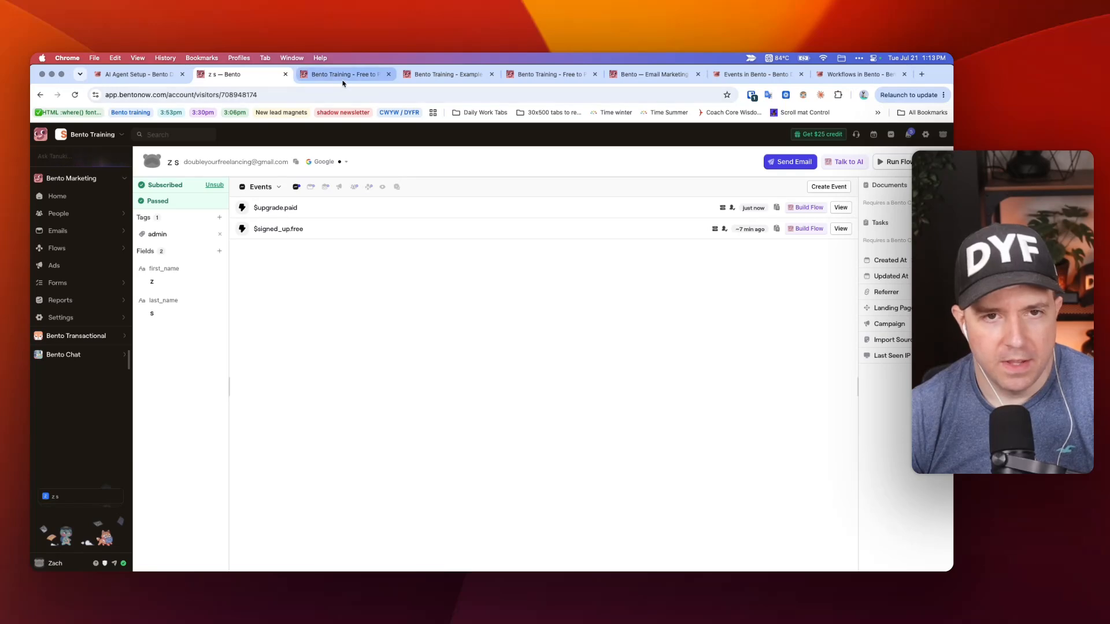
{"action": "scroll", "coordinate": [650, 397], "scroll_direction": "up", "scroll_amount": 1}
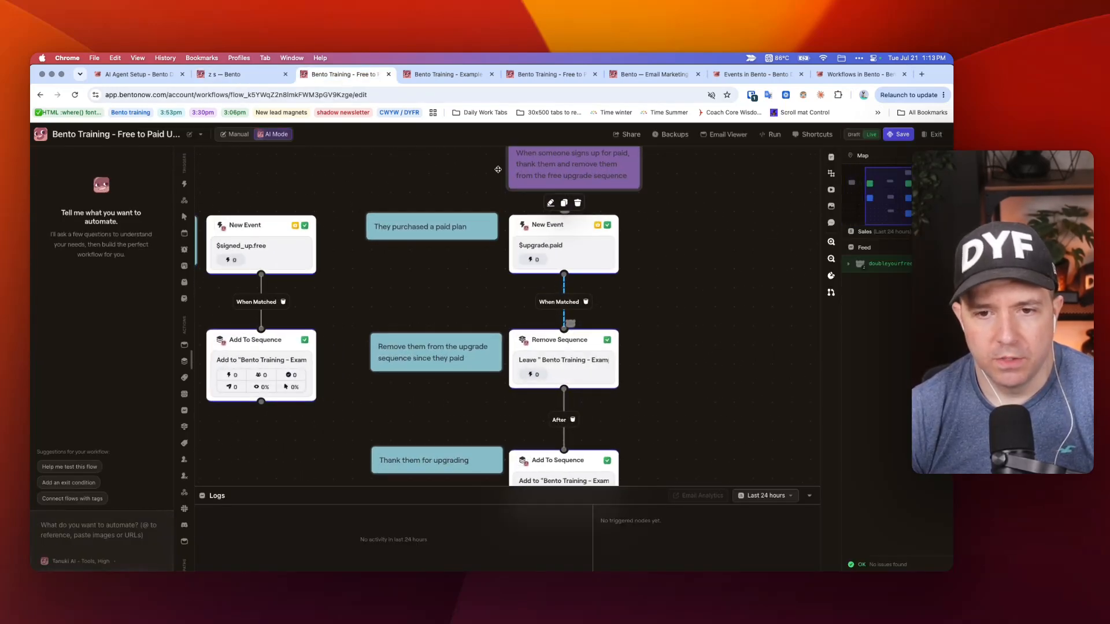
{"action": "scroll", "coordinate": [393, 228], "scroll_direction": "down", "scroll_amount": 2}
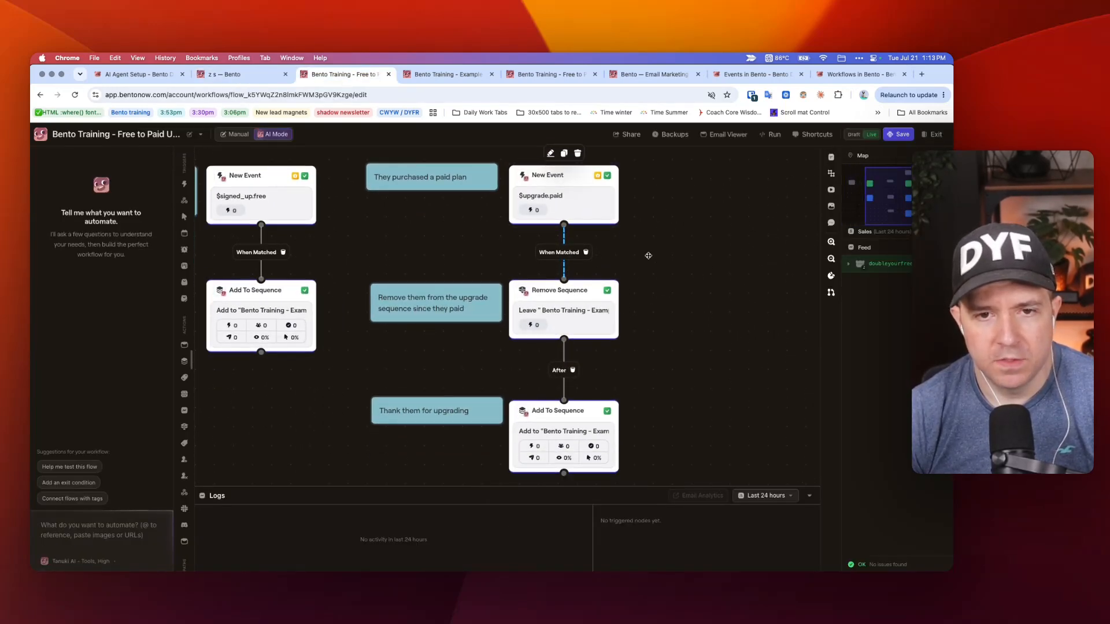
{"action": "scroll", "coordinate": [647, 255], "scroll_direction": "down", "scroll_amount": 2}
{"action": "scroll", "coordinate": [596, 235], "scroll_direction": "up", "scroll_amount": 1}
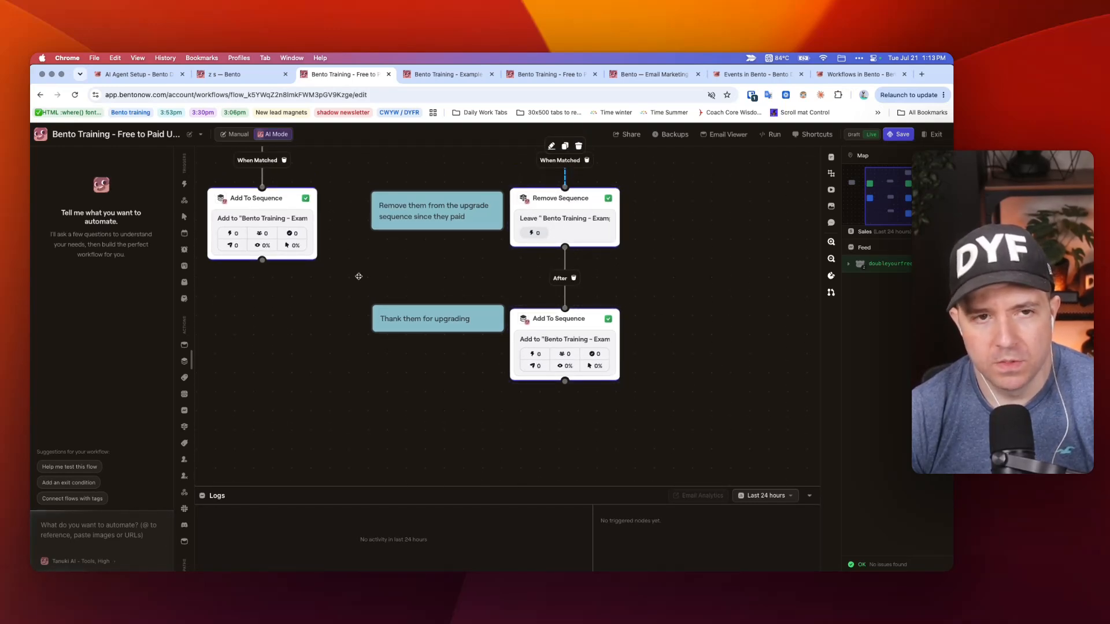
- Check the test subscriber's flow runs and sequence memberships on the refreshed profile
{"action": "key", "text": "super+alt+Left"}
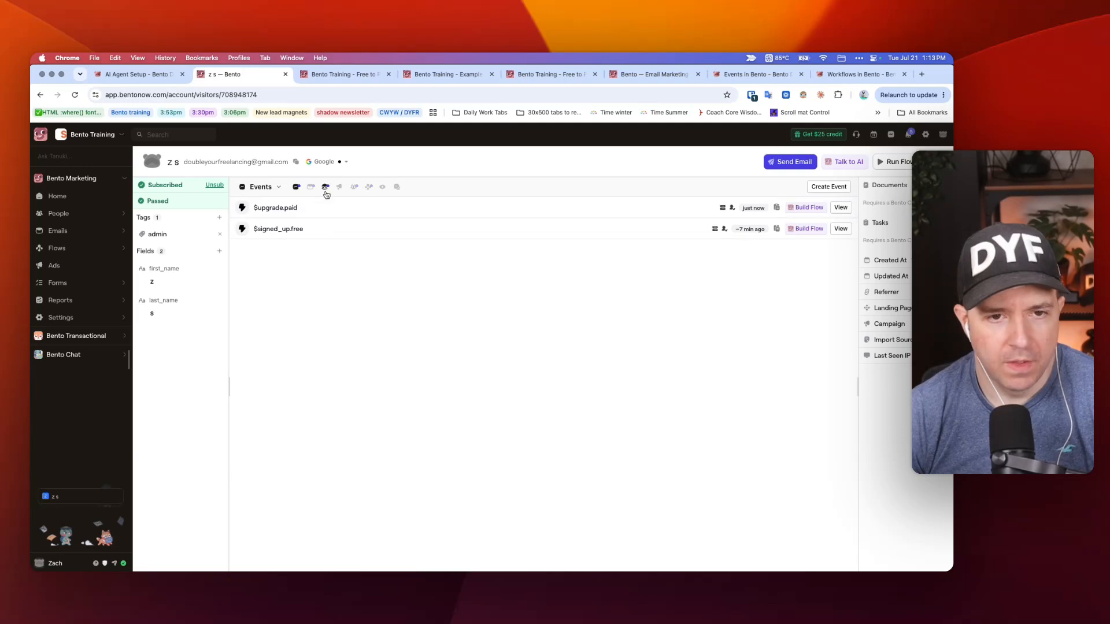
{"action": "left_click", "coordinate": [366, 186]}
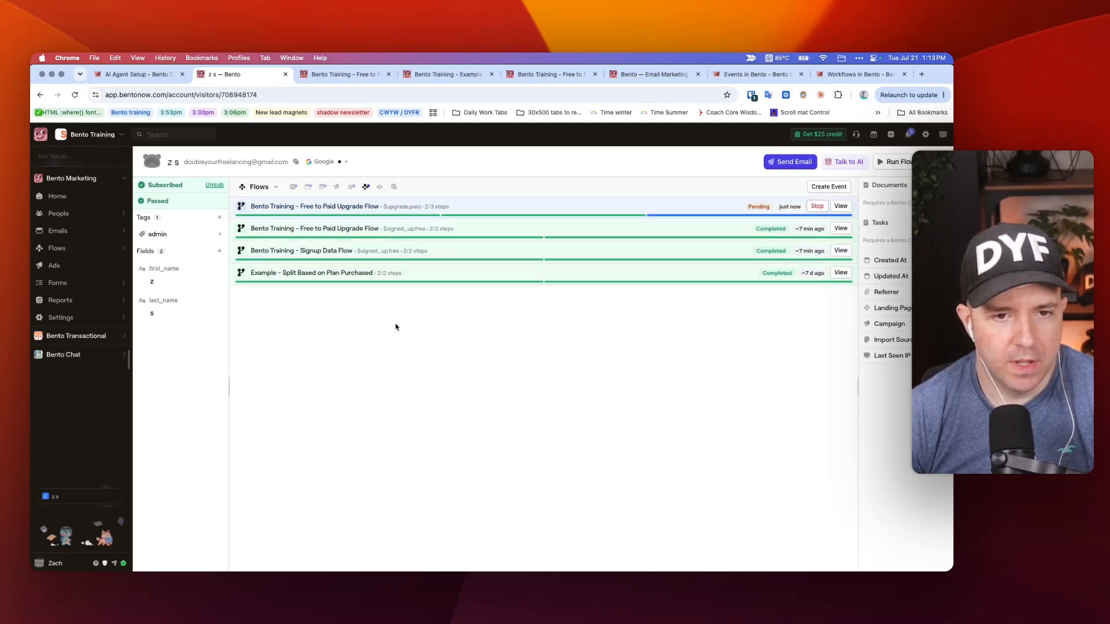
{"action": "key", "text": "super+r"}
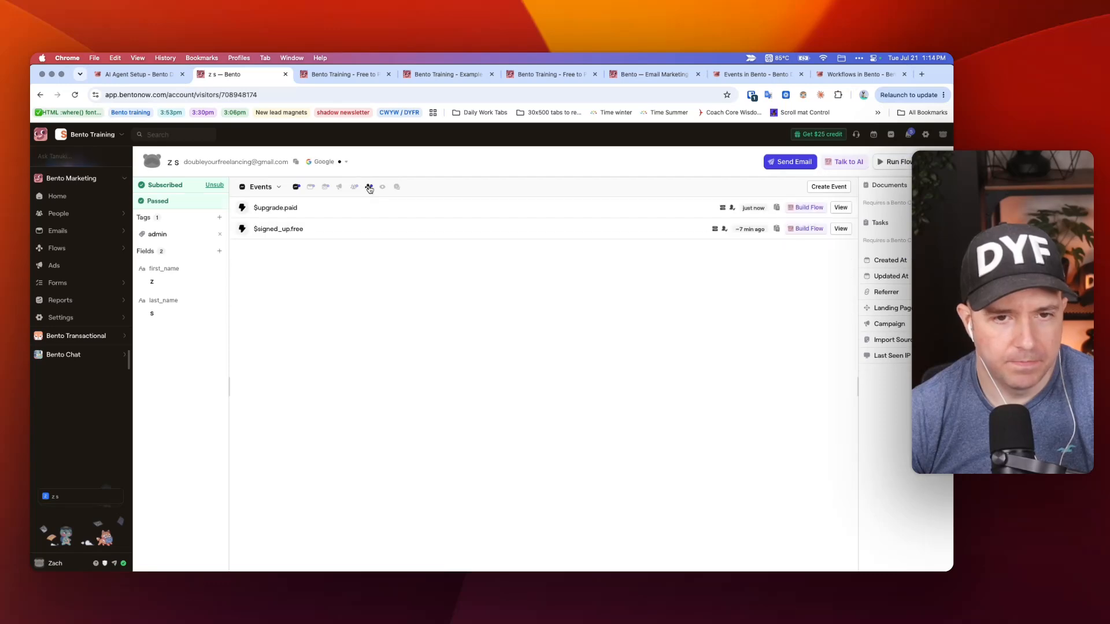
{"action": "left_click", "coordinate": [366, 186]}
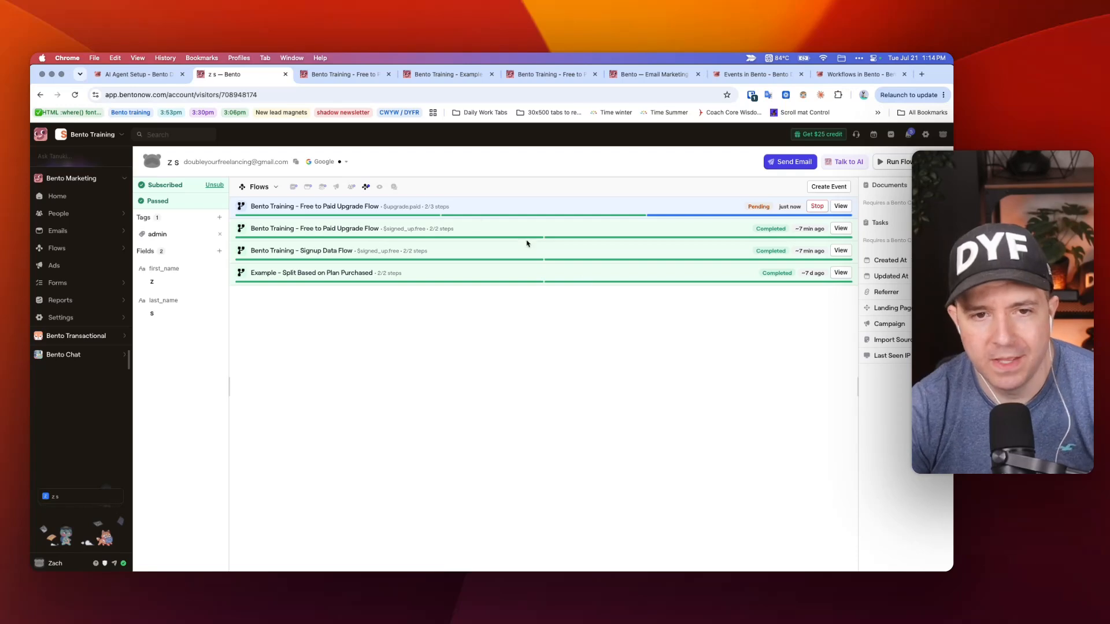
{"action": "left_click", "coordinate": [322, 188]}
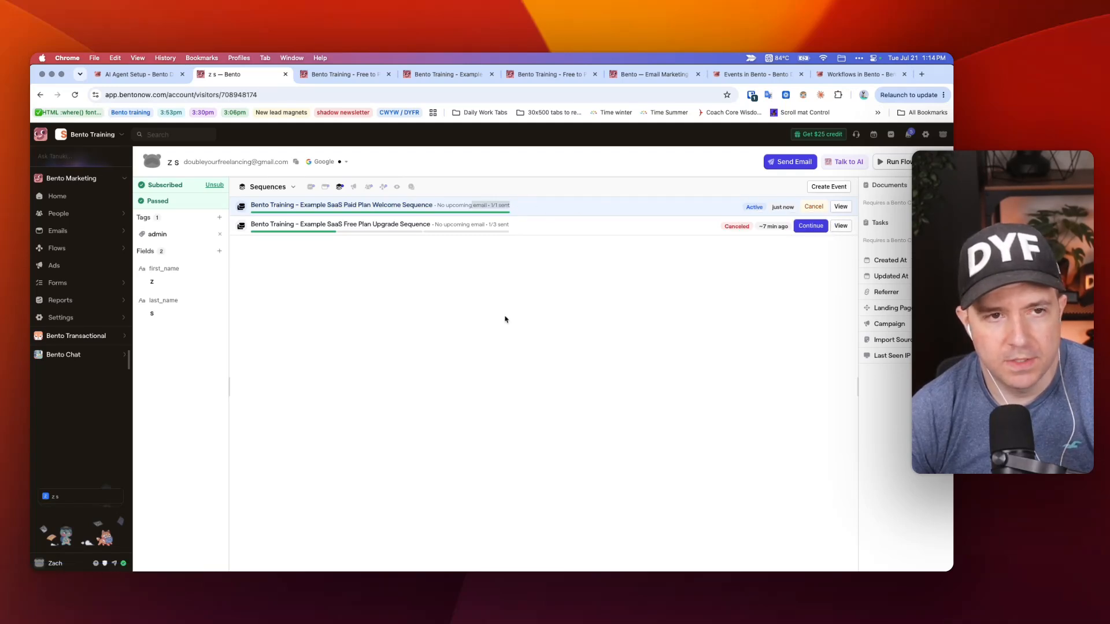
- Switch to Gmail and open the "thanks for upgrading!" message in the spam folder
{"action": "key", "text": "super+Tab"}
{"action": "left_click", "coordinate": [174, 310]}
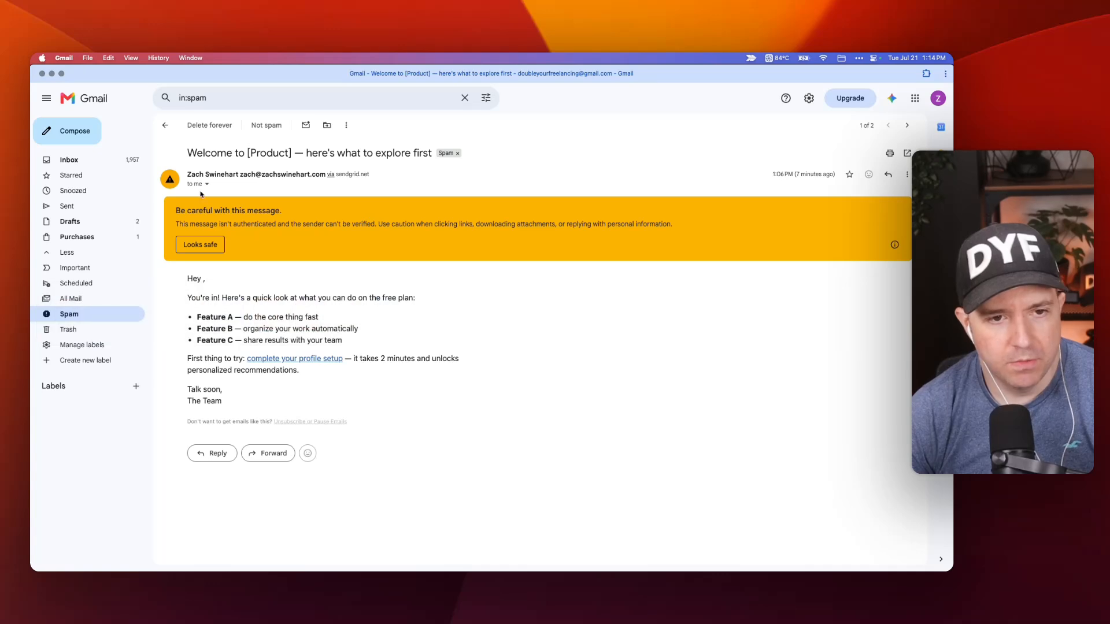
{"action": "left_click", "coordinate": [164, 125]}
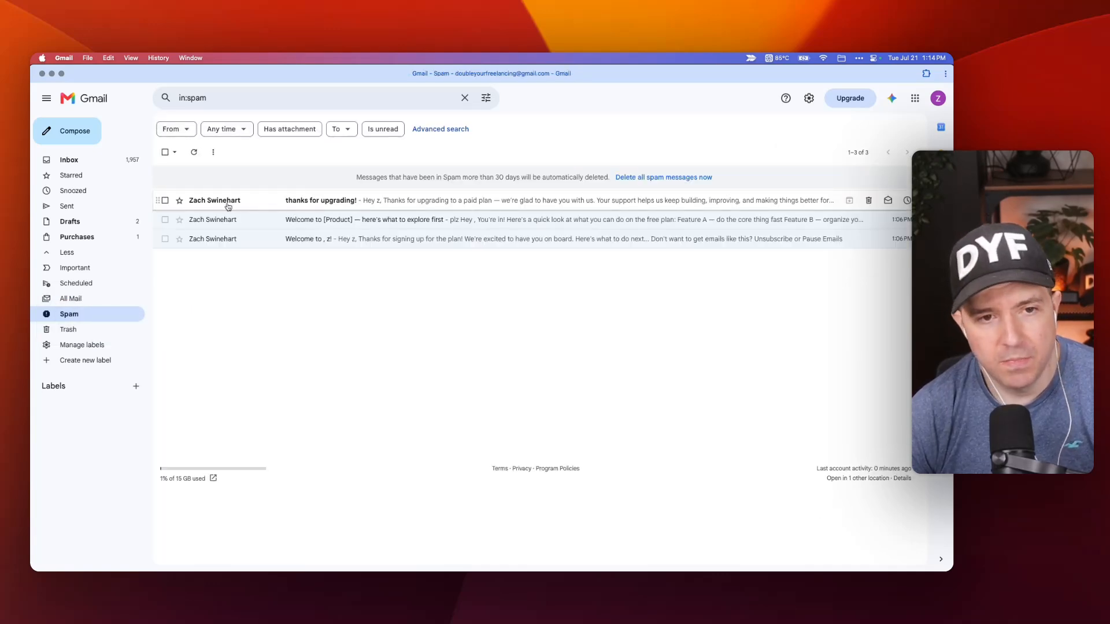
{"action": "left_click", "coordinate": [318, 206]}
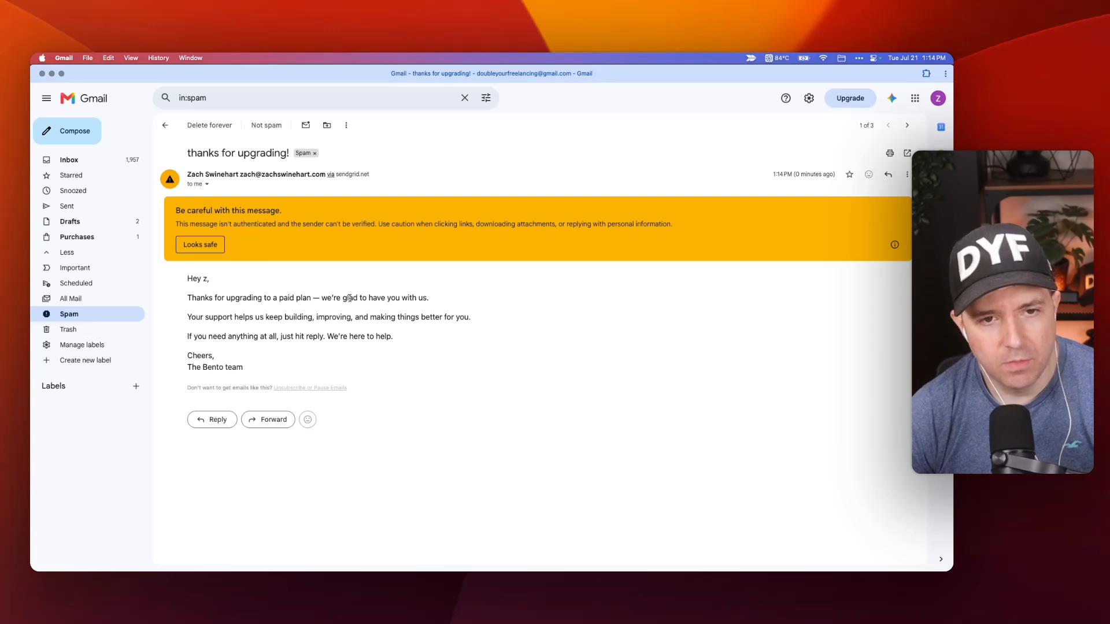
- Switch back to Bento in Chrome and open the "thanks for upgrading!" email of the Example SaaS Paid Plan Welcome Sequence
{"action": "key", "text": "super+Tab"}
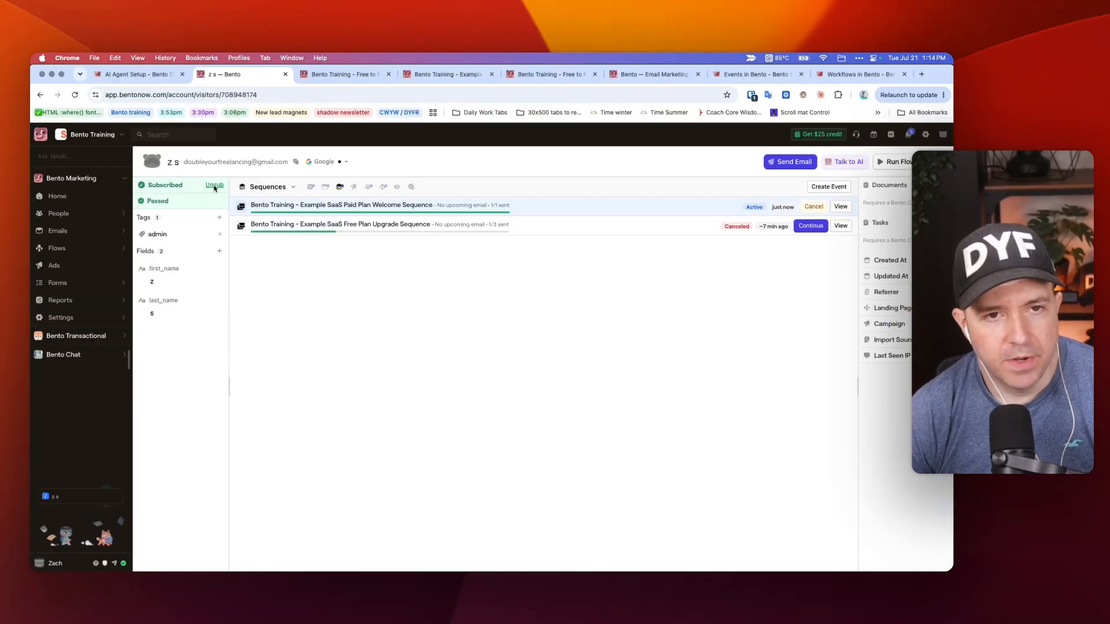
{"action": "left_click", "coordinate": [347, 75]}
{"action": "left_click", "coordinate": [448, 75]}
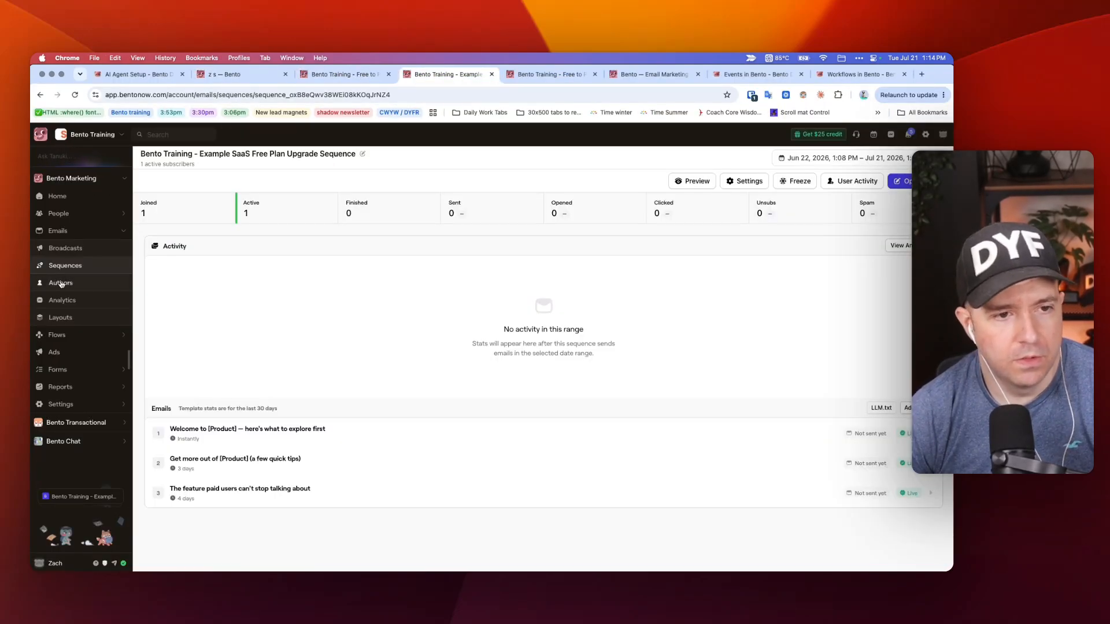
{"action": "left_click", "coordinate": [48, 268]}
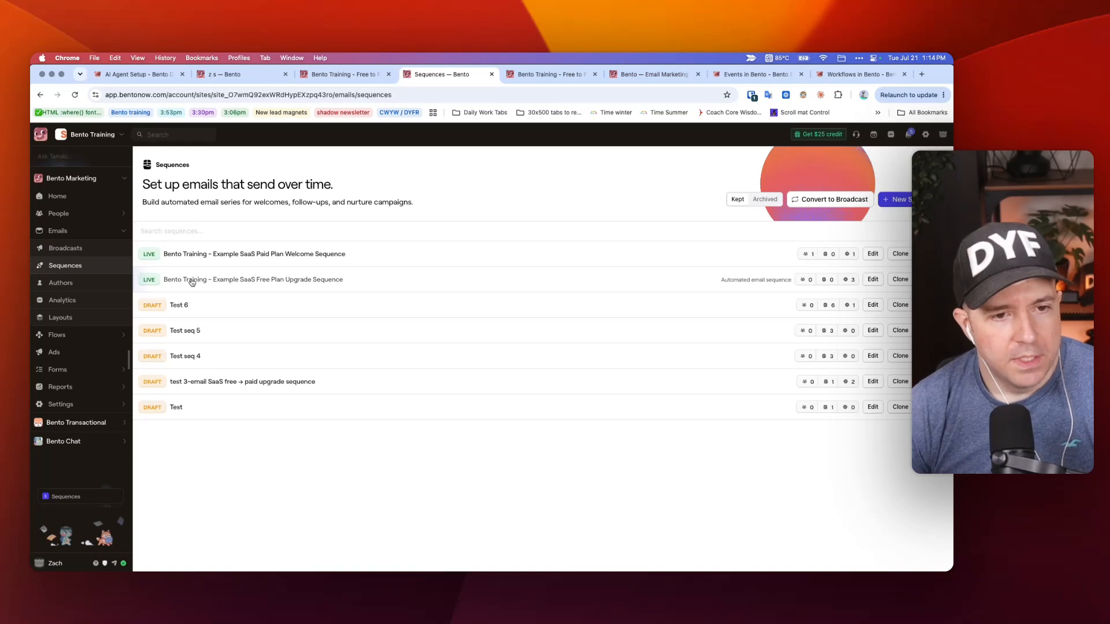
{"action": "left_click", "coordinate": [265, 255]}
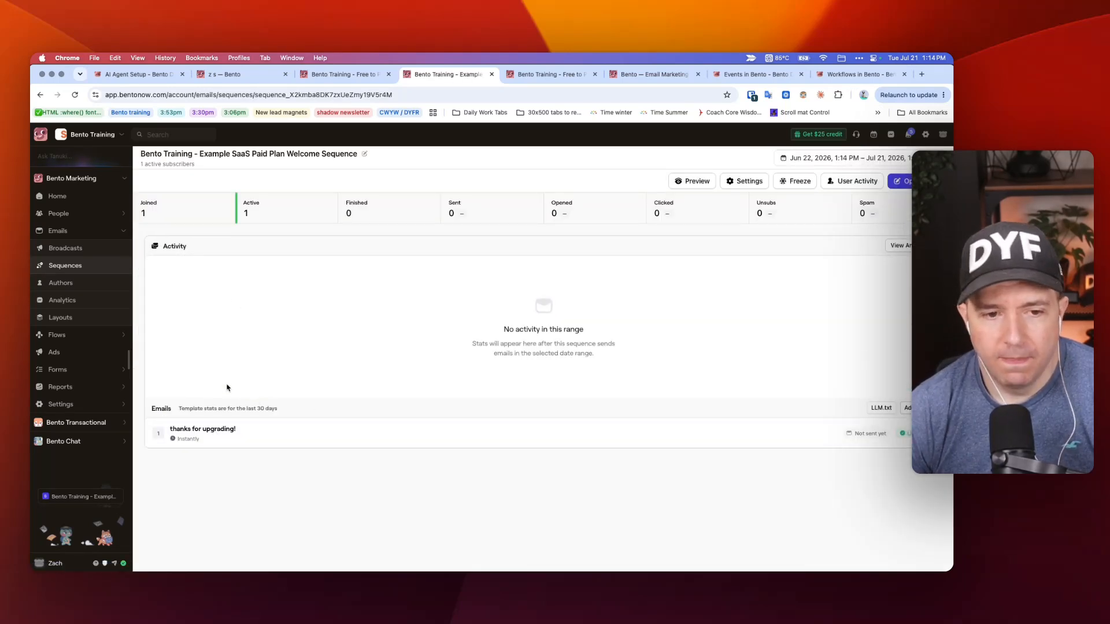
{"action": "left_click", "coordinate": [217, 429]}
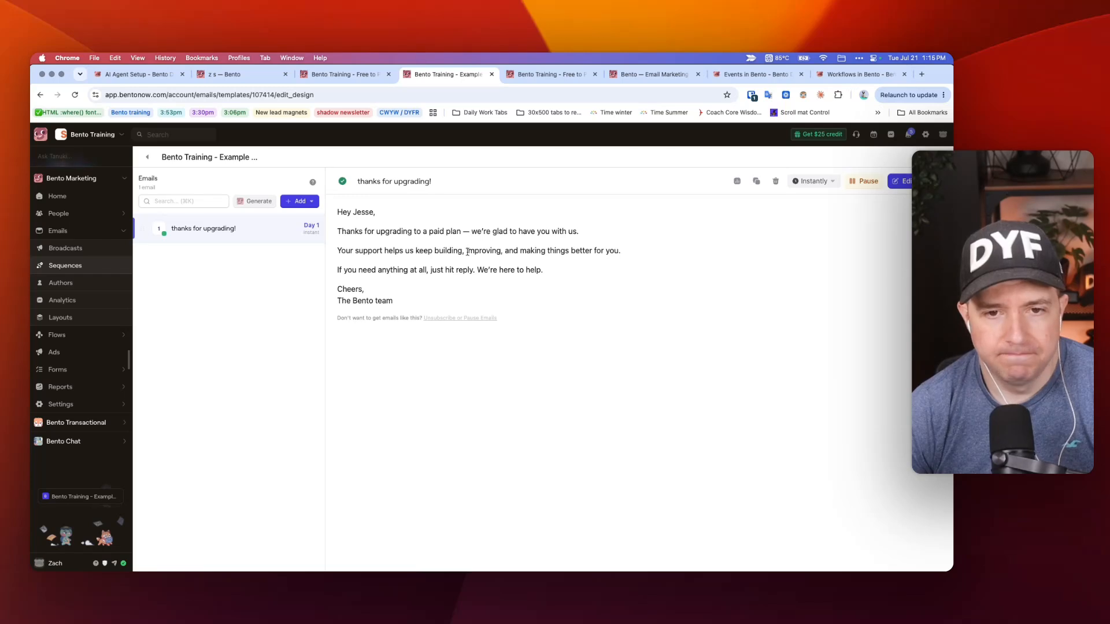
- Compare the body of the sequence's "thanks for upgrading!" email with the message received in Gmail
{"action": "left_click_drag", "start_coordinate": [358, 218], "coordinate": [552, 258]}
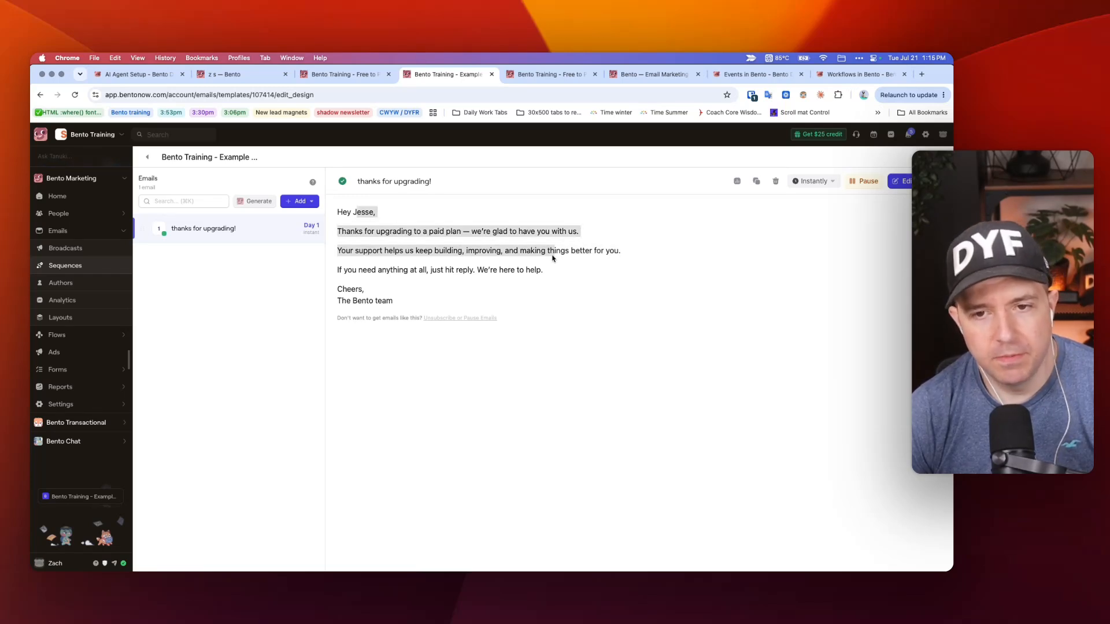
{"action": "key", "text": "super+Tab"}
{"action": "left_click_drag", "start_coordinate": [186, 295], "coordinate": [389, 317]}
{"action": "key", "text": "super+Tab"}
- Switch to the Obsidian lesson and review the paid upgrade path checks and the notes on re-entering sequences
{"action": "key", "text": "super+Tab"}
{"action": "key", "text": "super+Tab"}
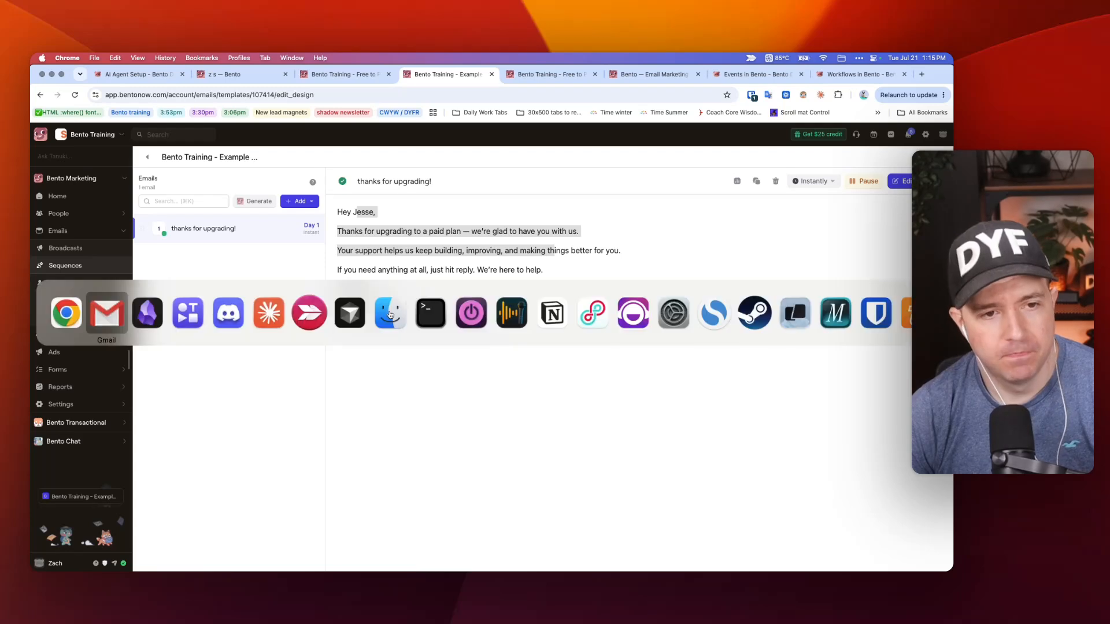
{"action": "scroll", "coordinate": [407, 292], "scroll_direction": "down", "scroll_amount": 2}
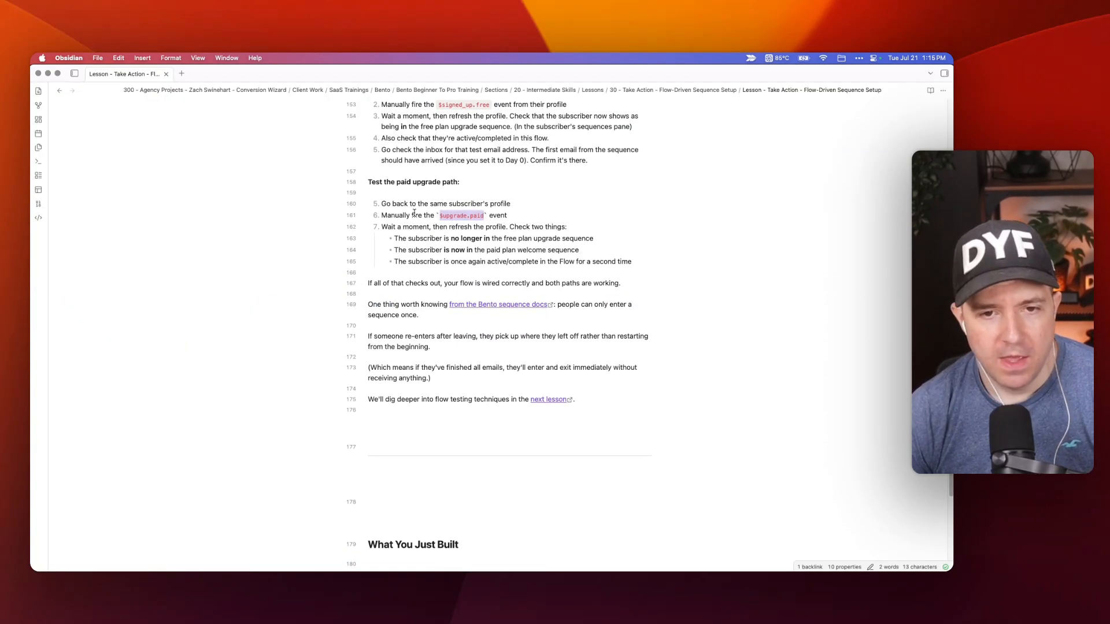
{"action": "left_click_drag", "start_coordinate": [409, 215], "coordinate": [638, 267]}
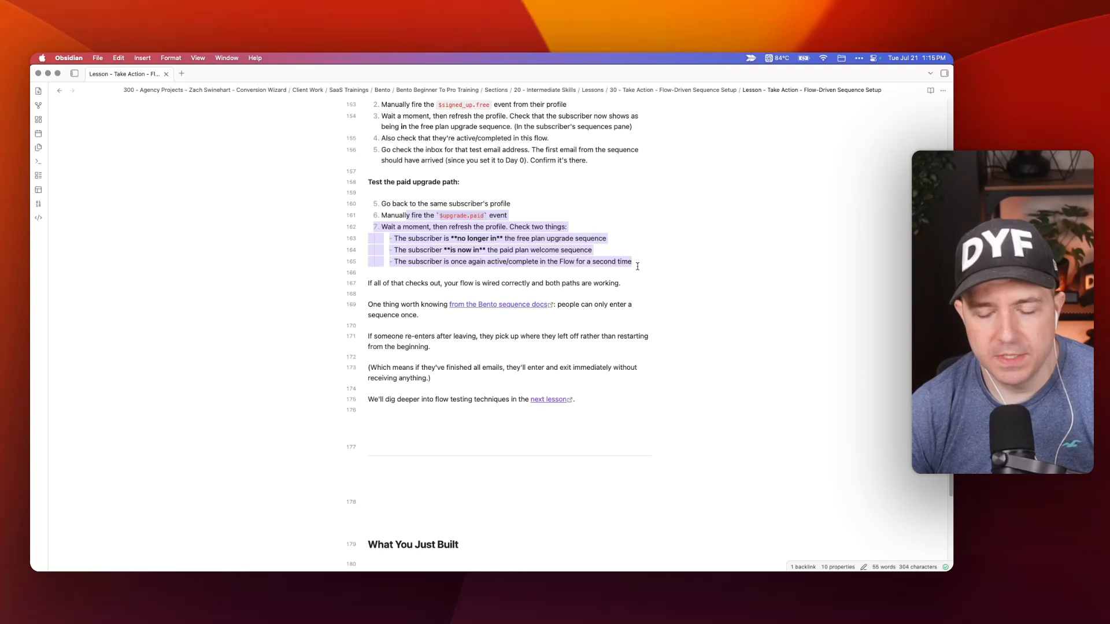
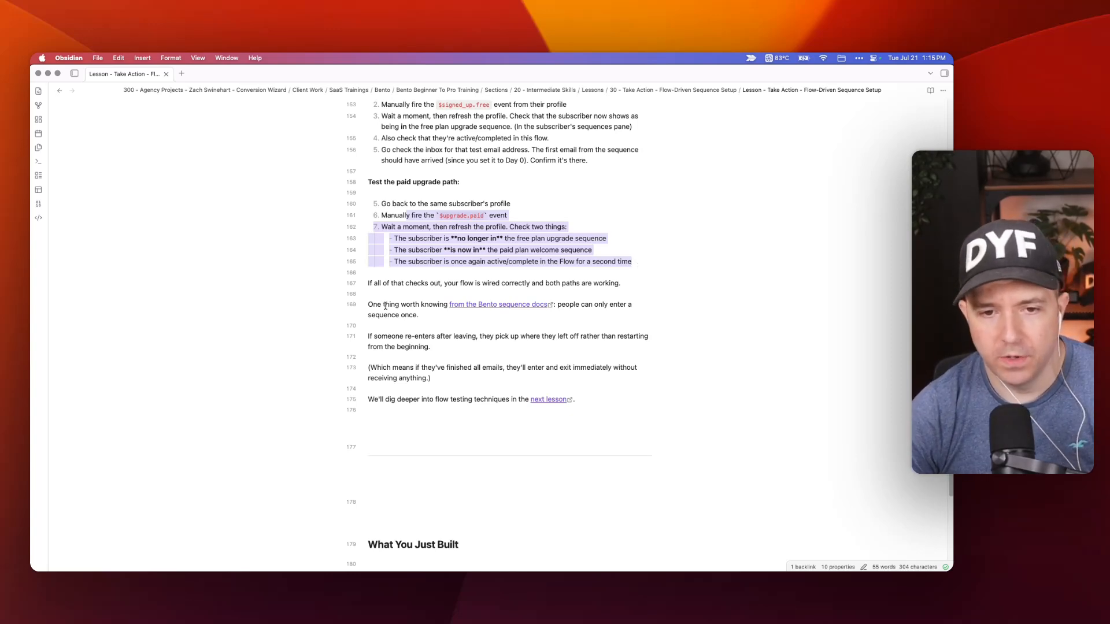
{"action": "left_click_drag", "start_coordinate": [368, 305], "coordinate": [623, 409]}
{"action": "left_click", "coordinate": [564, 349]}
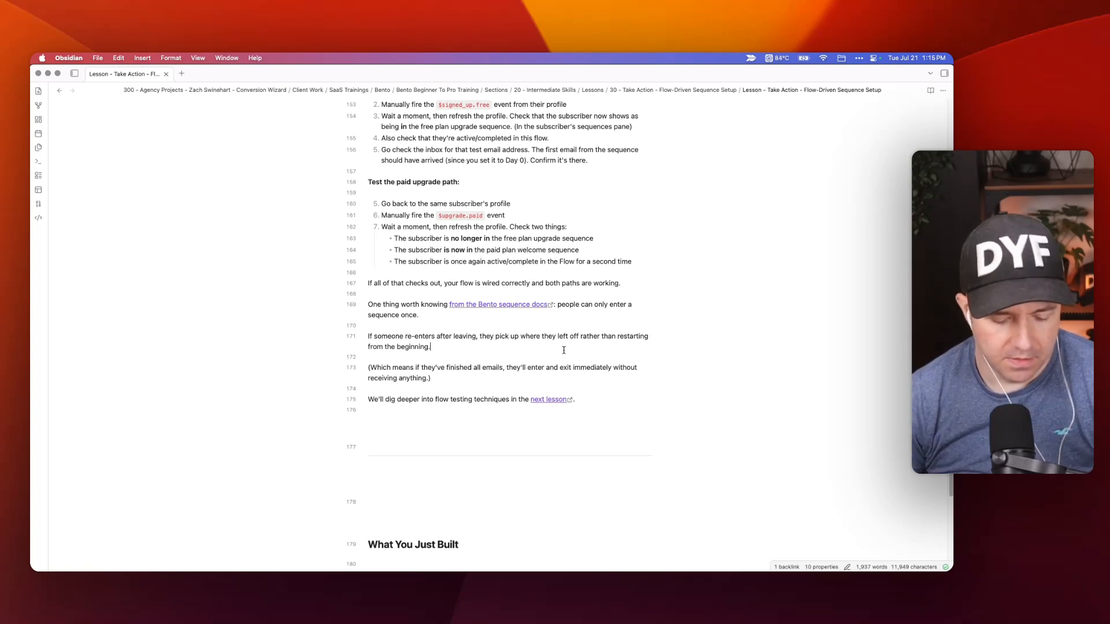
- Switch back to Bento in Chrome and recheck the sequences list, the upgrade flow and the test subscriber's sequences
{"action": "key", "text": "super+Tab"}
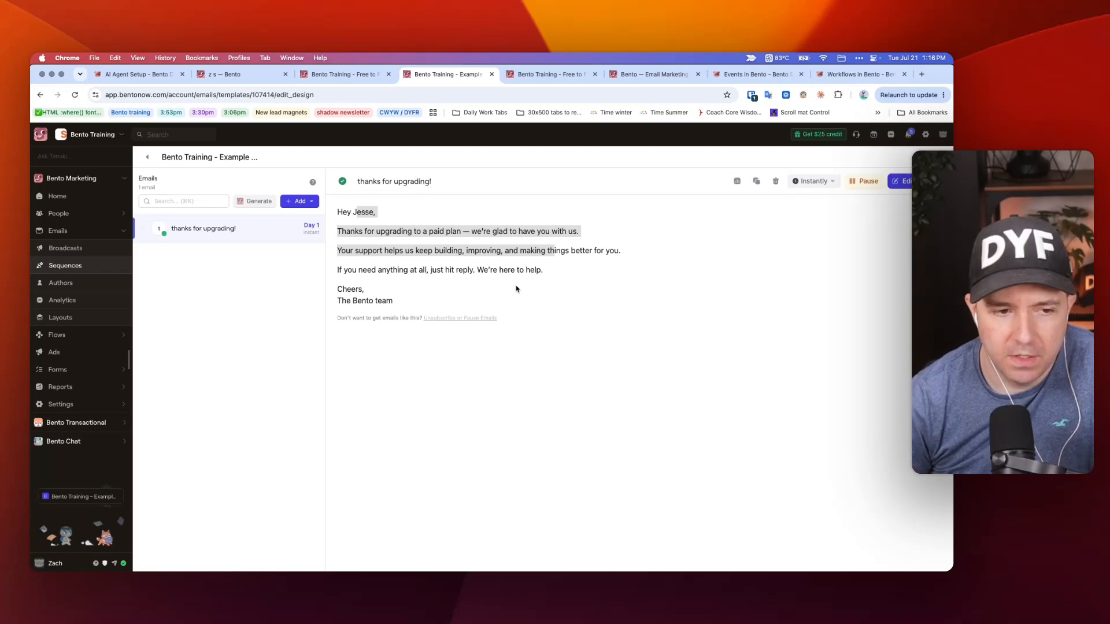
{"action": "left_click", "coordinate": [87, 267]}
{"action": "left_click", "coordinate": [325, 75]}
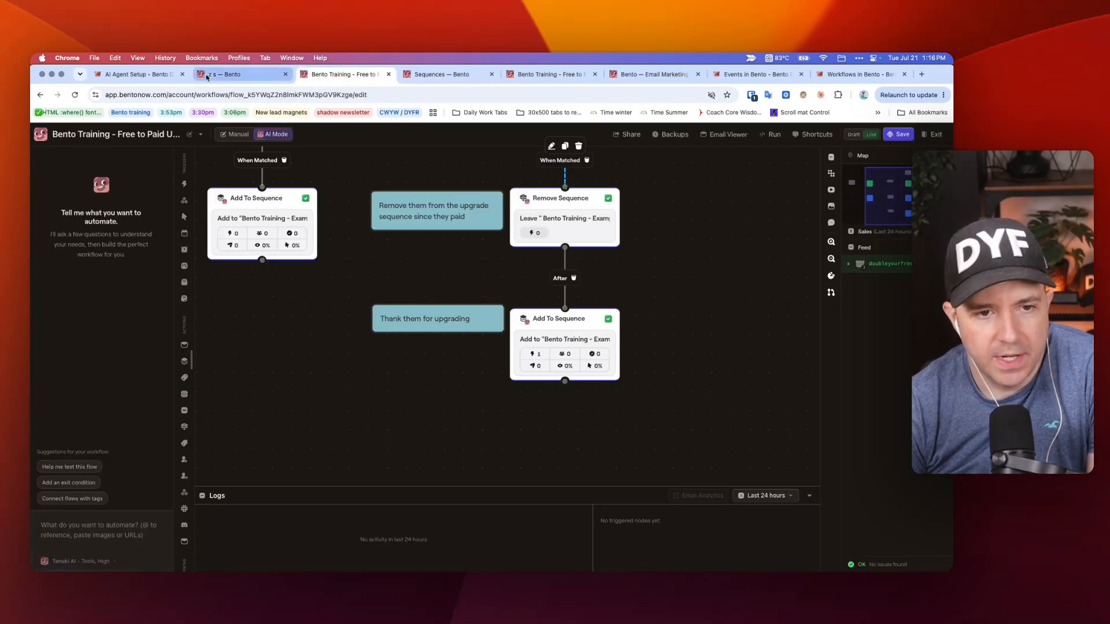
{"action": "left_click", "coordinate": [219, 75]}
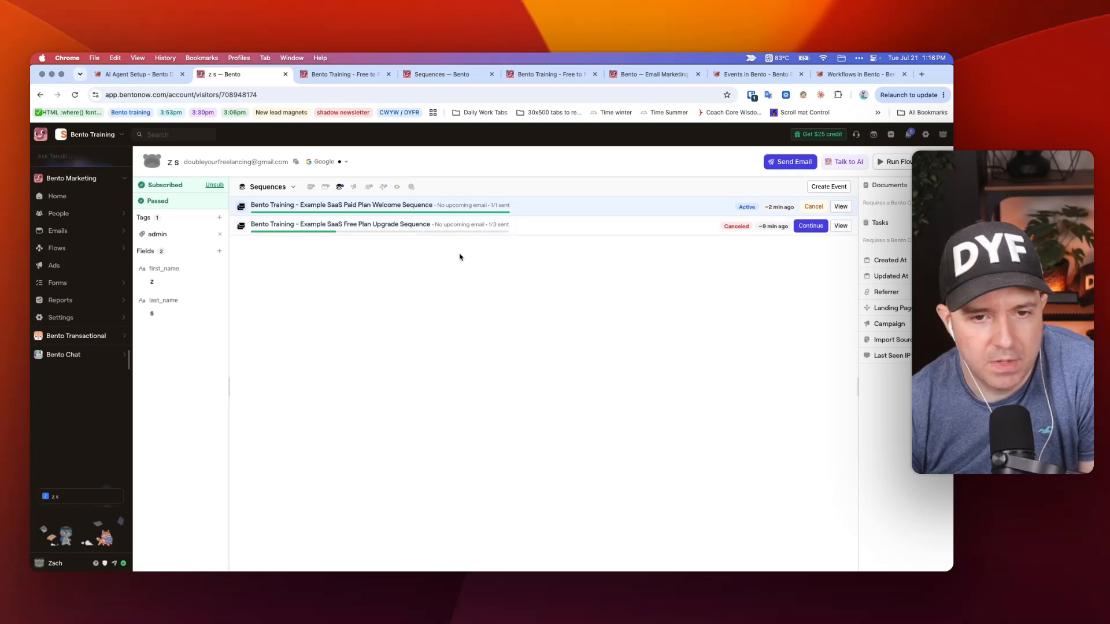
- Switch to the Obsidian lesson and read the closing test notes and the "What You Just Built" section
{"action": "key", "text": "super+Tab"}
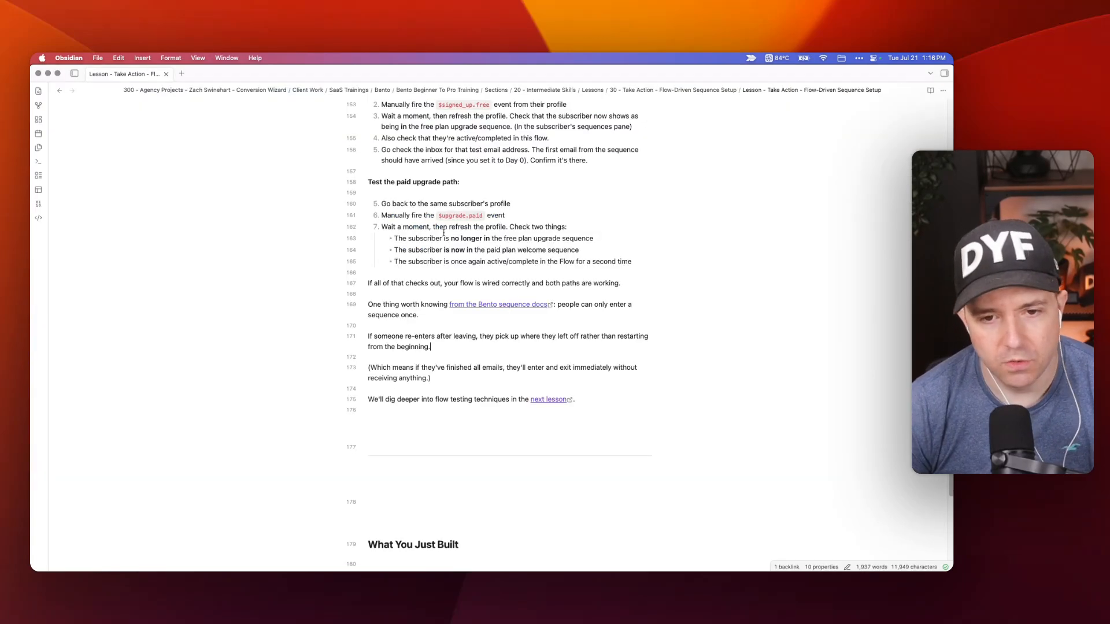
{"action": "scroll", "coordinate": [486, 361], "scroll_direction": "down", "scroll_amount": 1}
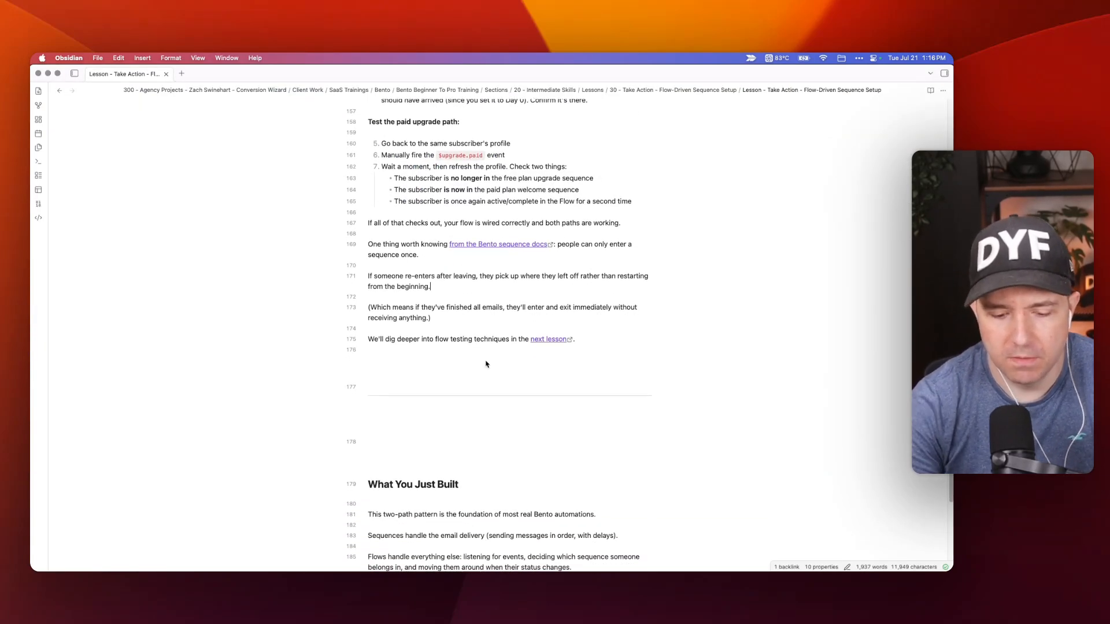
{"action": "scroll", "coordinate": [486, 364], "scroll_direction": "down", "scroll_amount": 8}
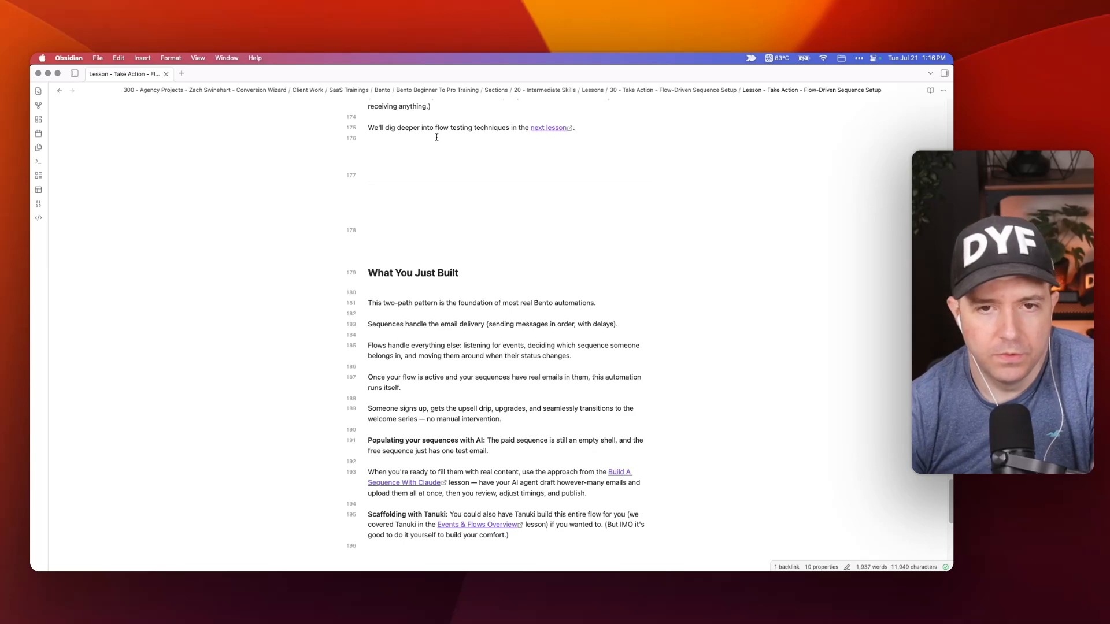
{"action": "left_click_drag", "start_coordinate": [397, 127], "coordinate": [579, 189]}
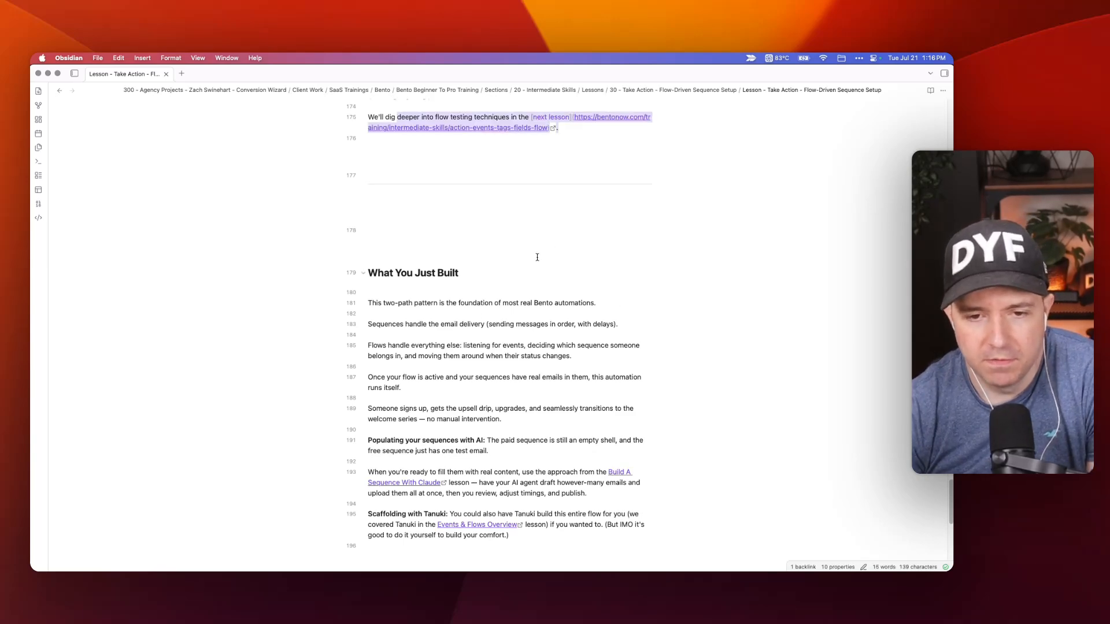
{"action": "scroll", "coordinate": [555, 231], "scroll_direction": "down", "scroll_amount": 7}
{"action": "scroll", "coordinate": [537, 258], "scroll_direction": "up", "scroll_amount": 3}
{"action": "scroll", "coordinate": [408, 198], "scroll_direction": "up", "scroll_amount": 20}
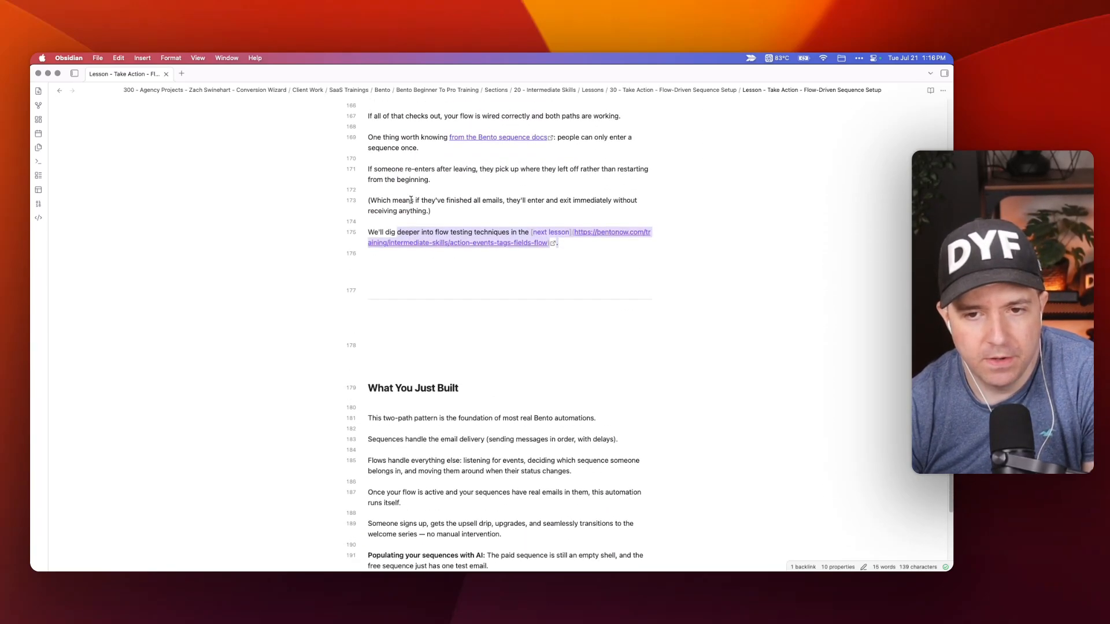
{"action": "scroll", "coordinate": [411, 198], "scroll_direction": "down", "scroll_amount": 20}
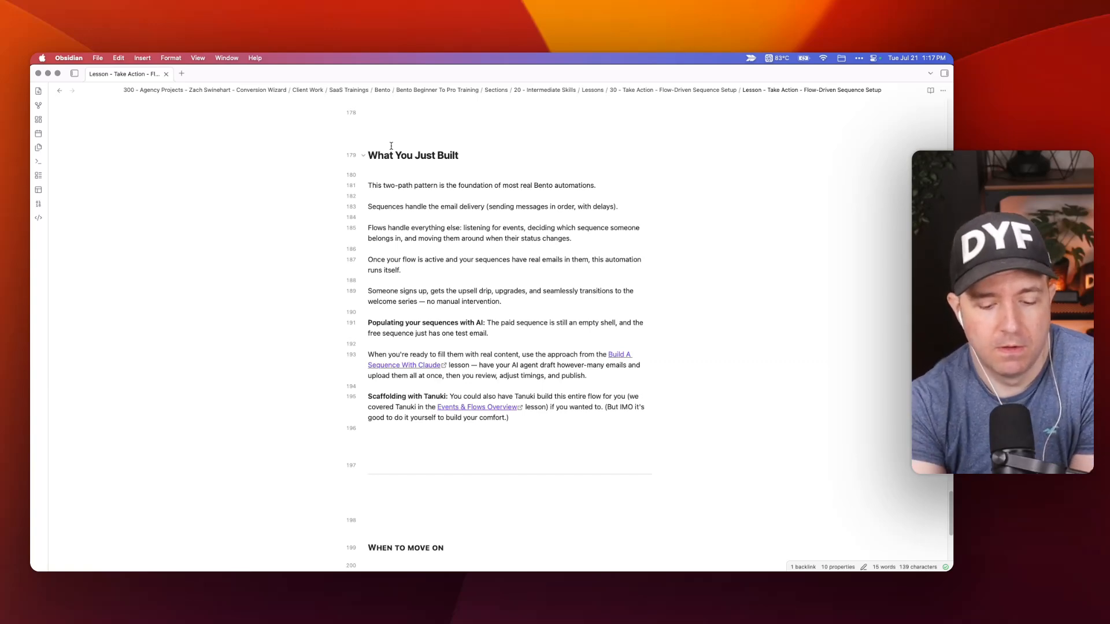
- Review the lesson's notes on populating sequences with AI and scaffolding with Tanuki, plus the "When to move on" checklist
{"action": "scroll", "coordinate": [439, 185], "scroll_direction": "down", "scroll_amount": 8}
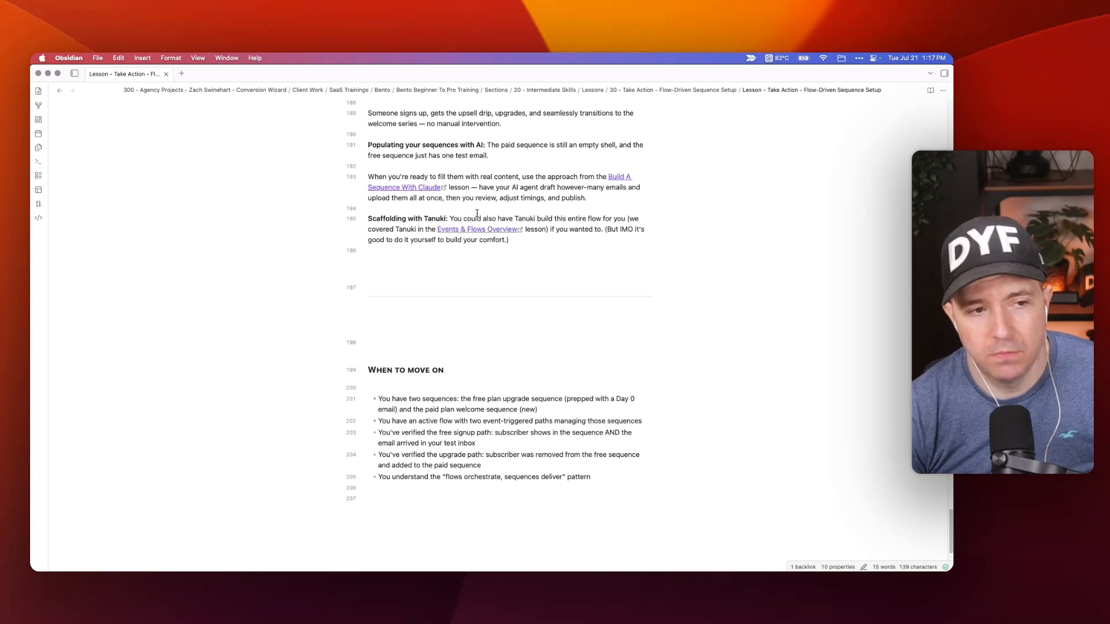
{"action": "scroll", "coordinate": [477, 213], "scroll_direction": "down", "scroll_amount": 5}
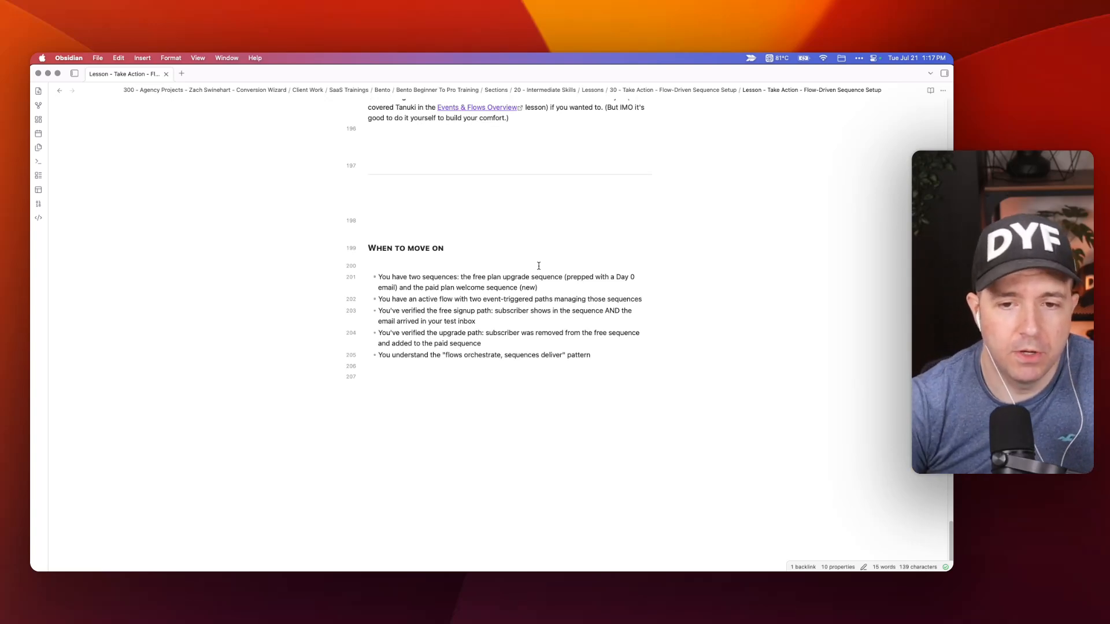
{"action": "scroll", "coordinate": [538, 266], "scroll_direction": "up", "scroll_amount": 10}
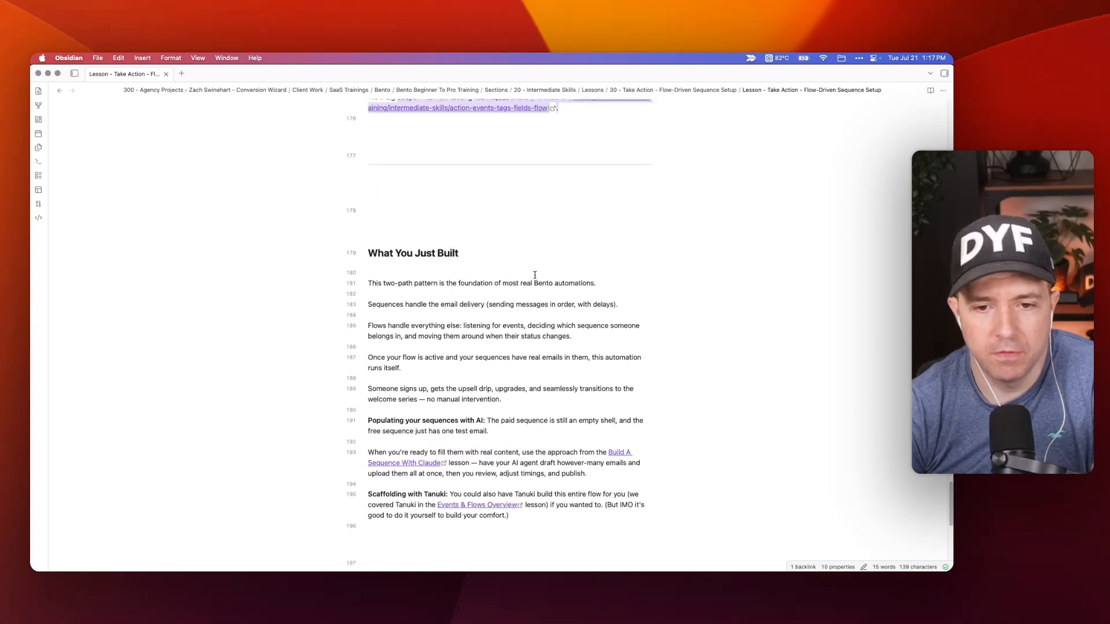
{"action": "scroll", "coordinate": [534, 275], "scroll_direction": "down", "scroll_amount": 2}
{"action": "left_click", "coordinate": [609, 252]}
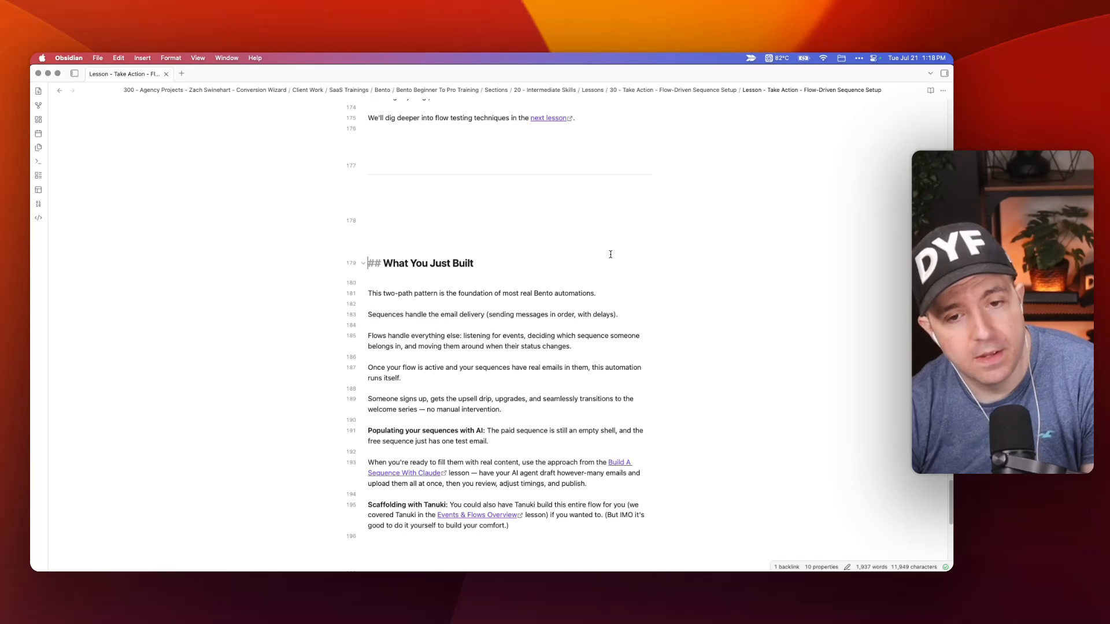
{"action": "scroll", "coordinate": [611, 255], "scroll_direction": "down", "scroll_amount": 5}
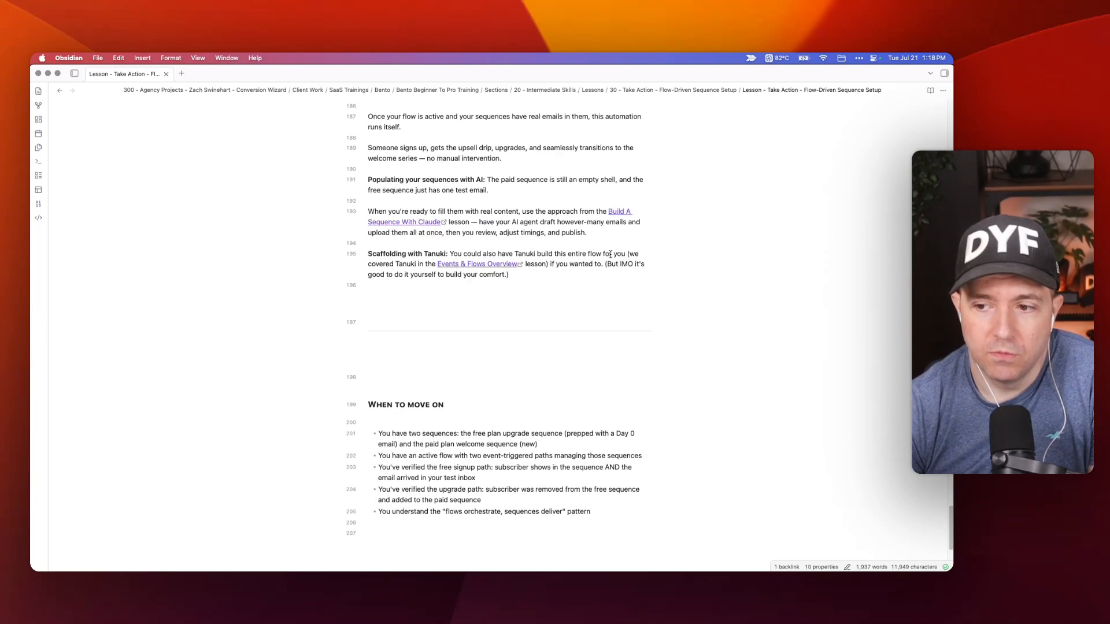